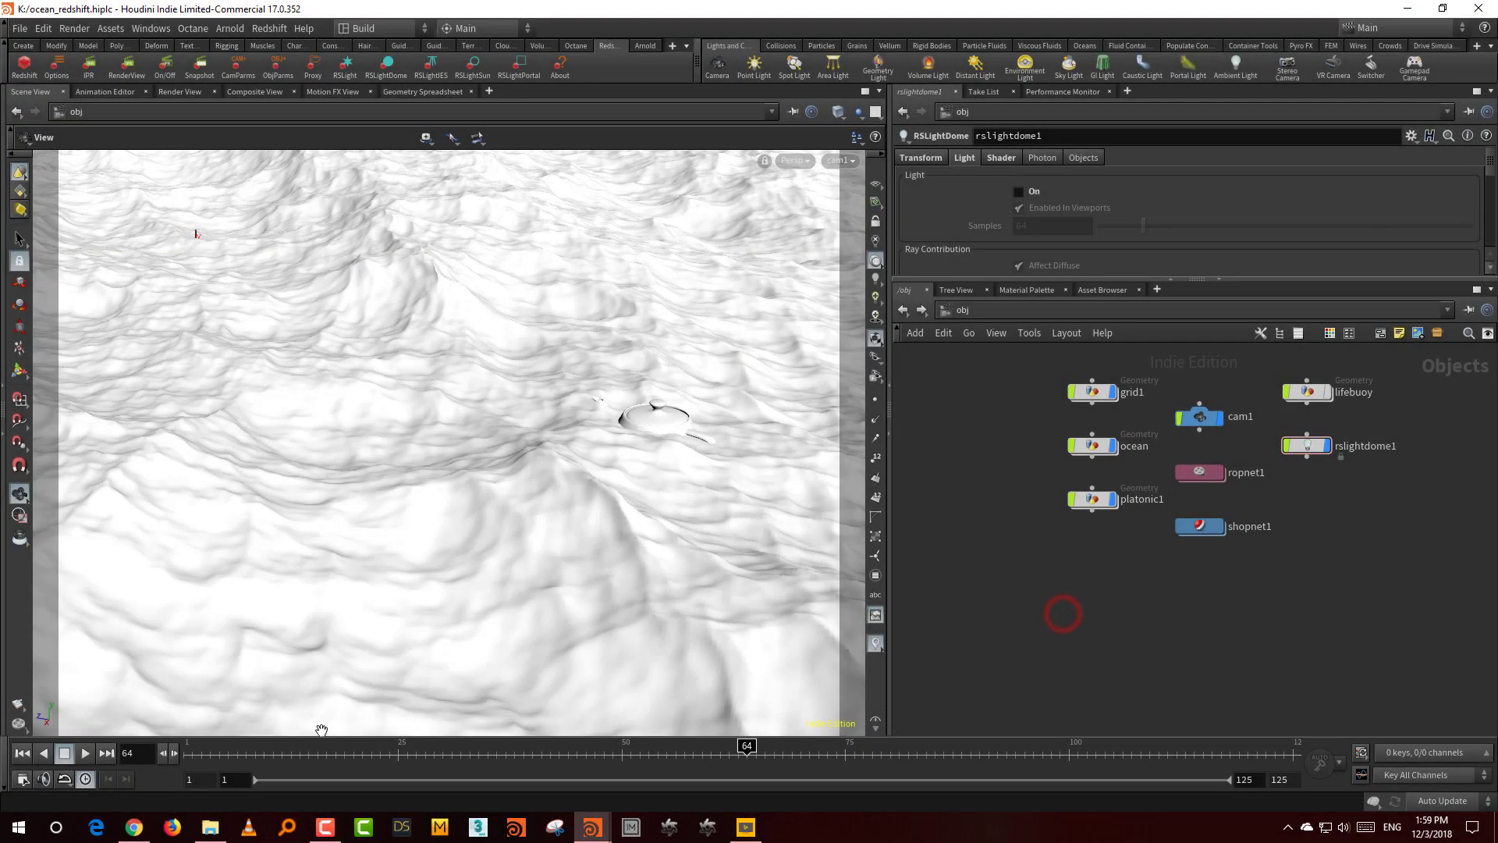
- Bring the browser with the HDRI Haven Umhlanga Sunrise sky page to the front
left_click(134, 825)
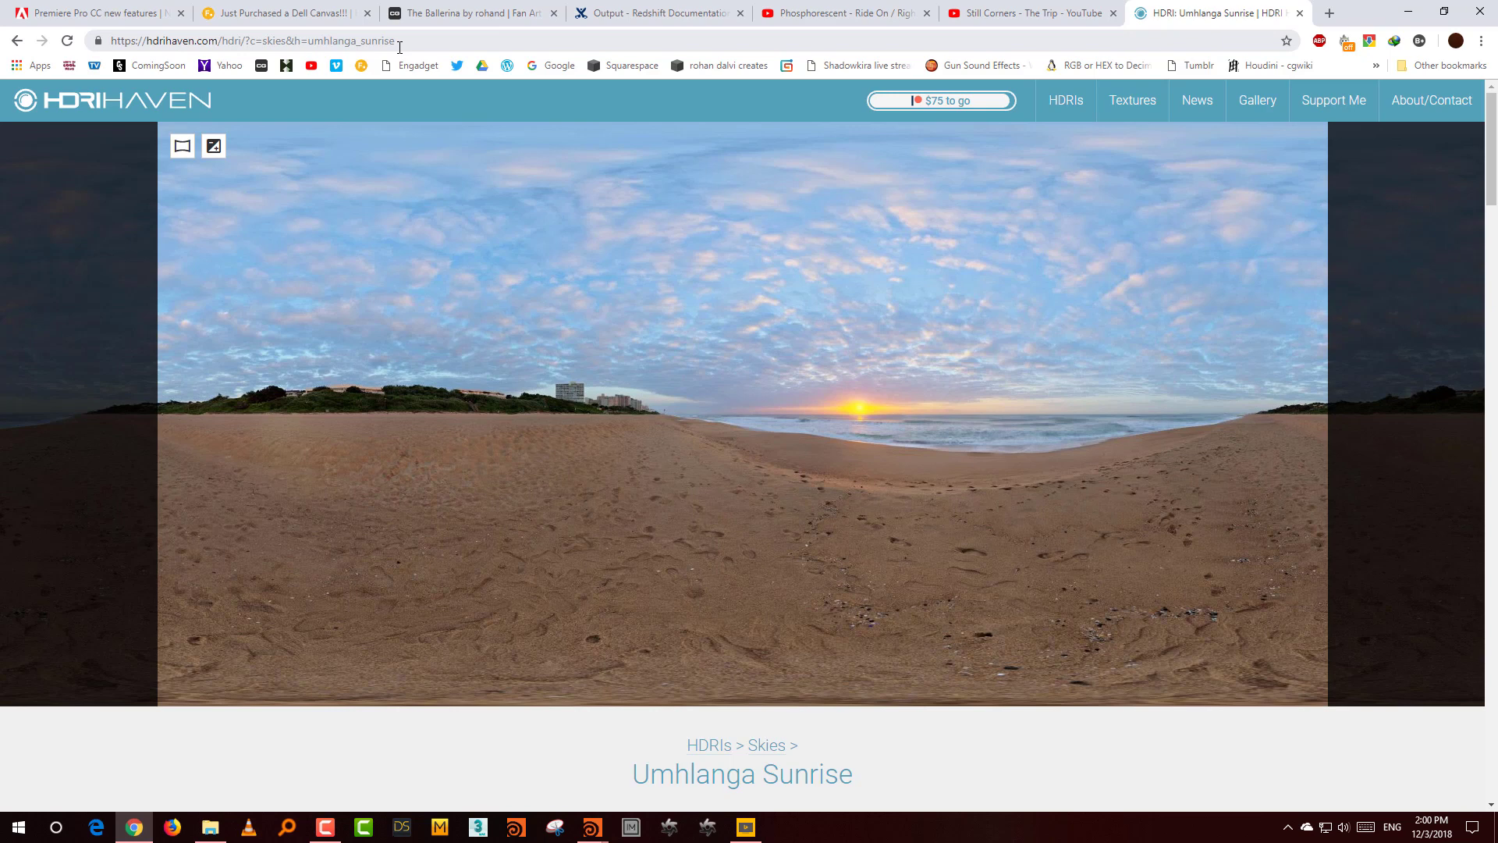
- Scroll through the Umhlanga Sunrise page to review its HDR downloads from 1k to 16k
scroll(353, 489, "down", 9)
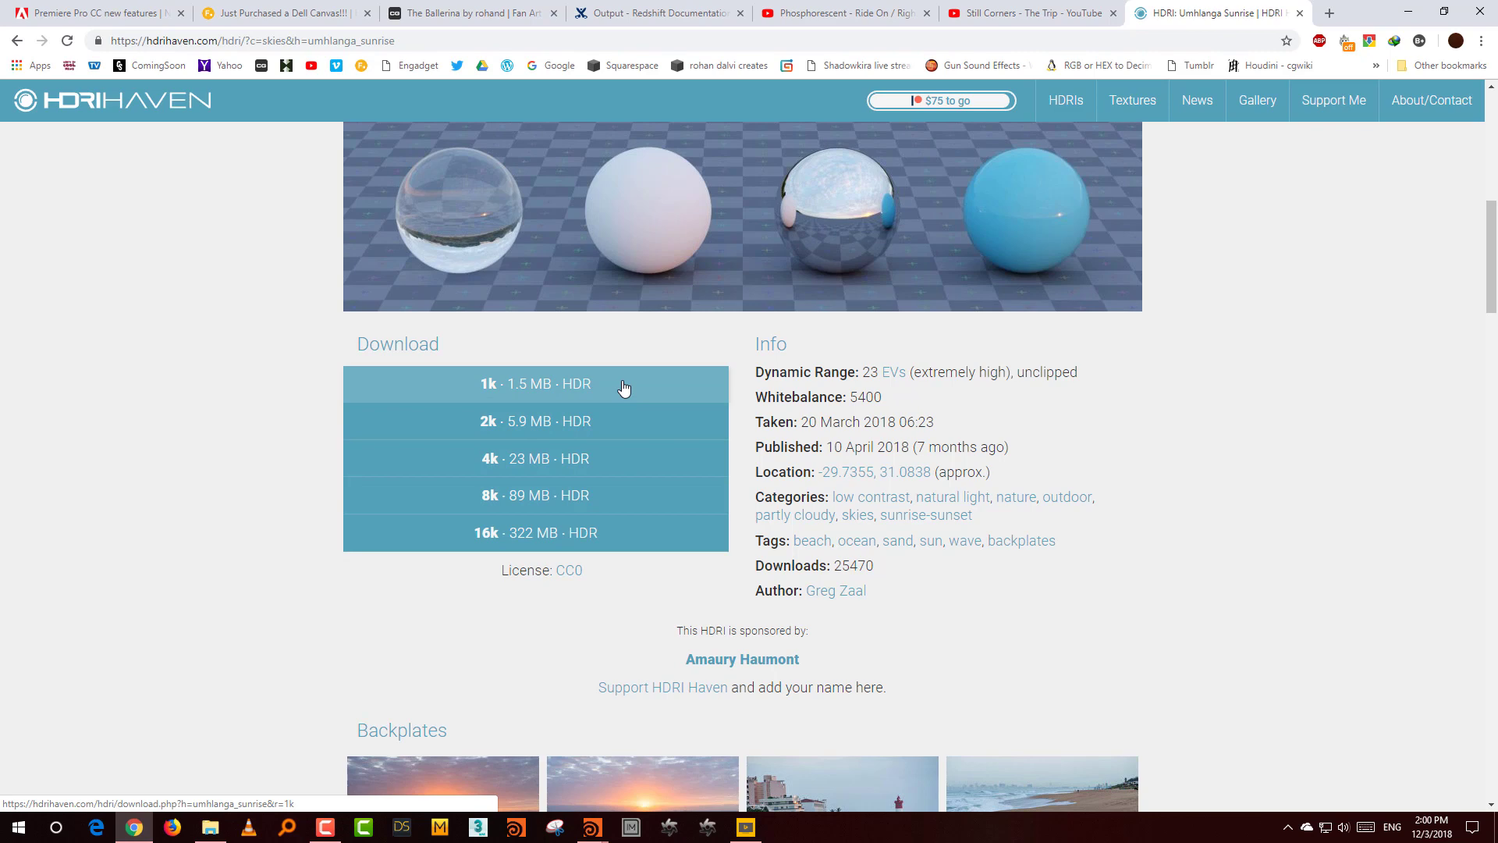
scroll(1116, 690, "up", 7)
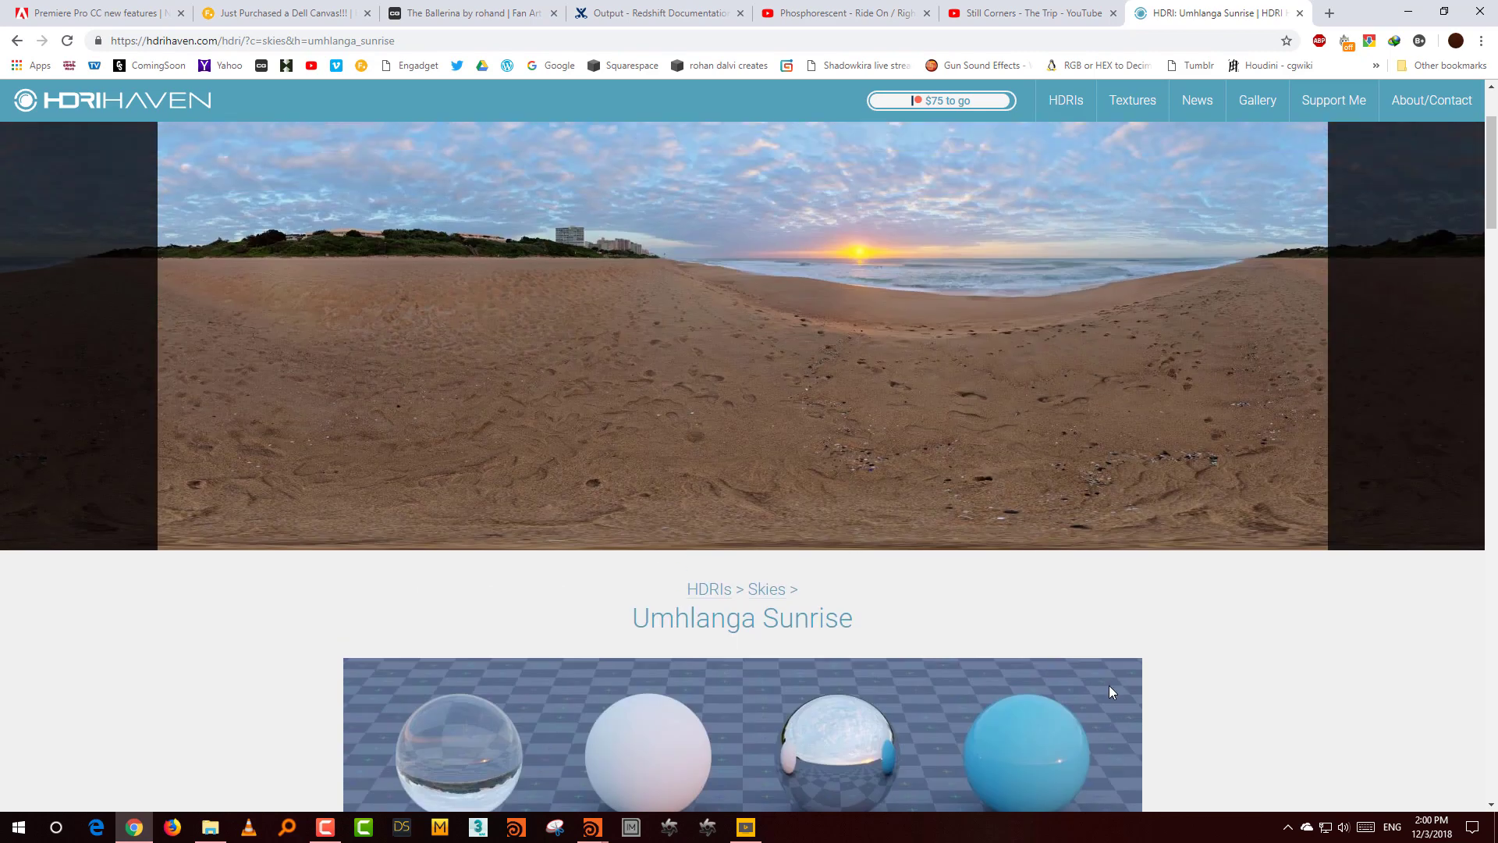
scroll(1108, 690, "down", 4)
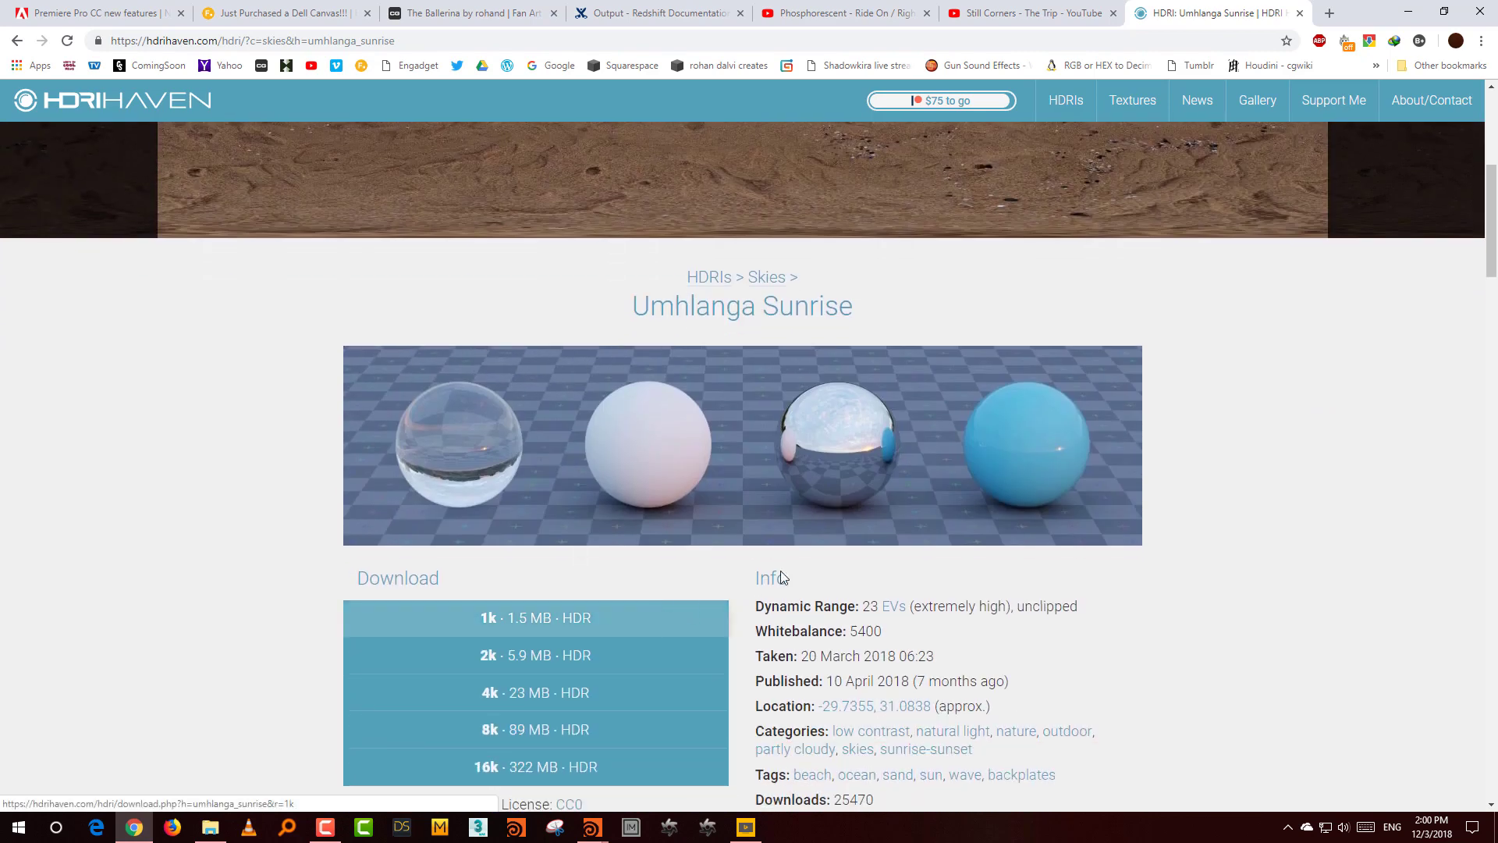
left_click(1408, 11)
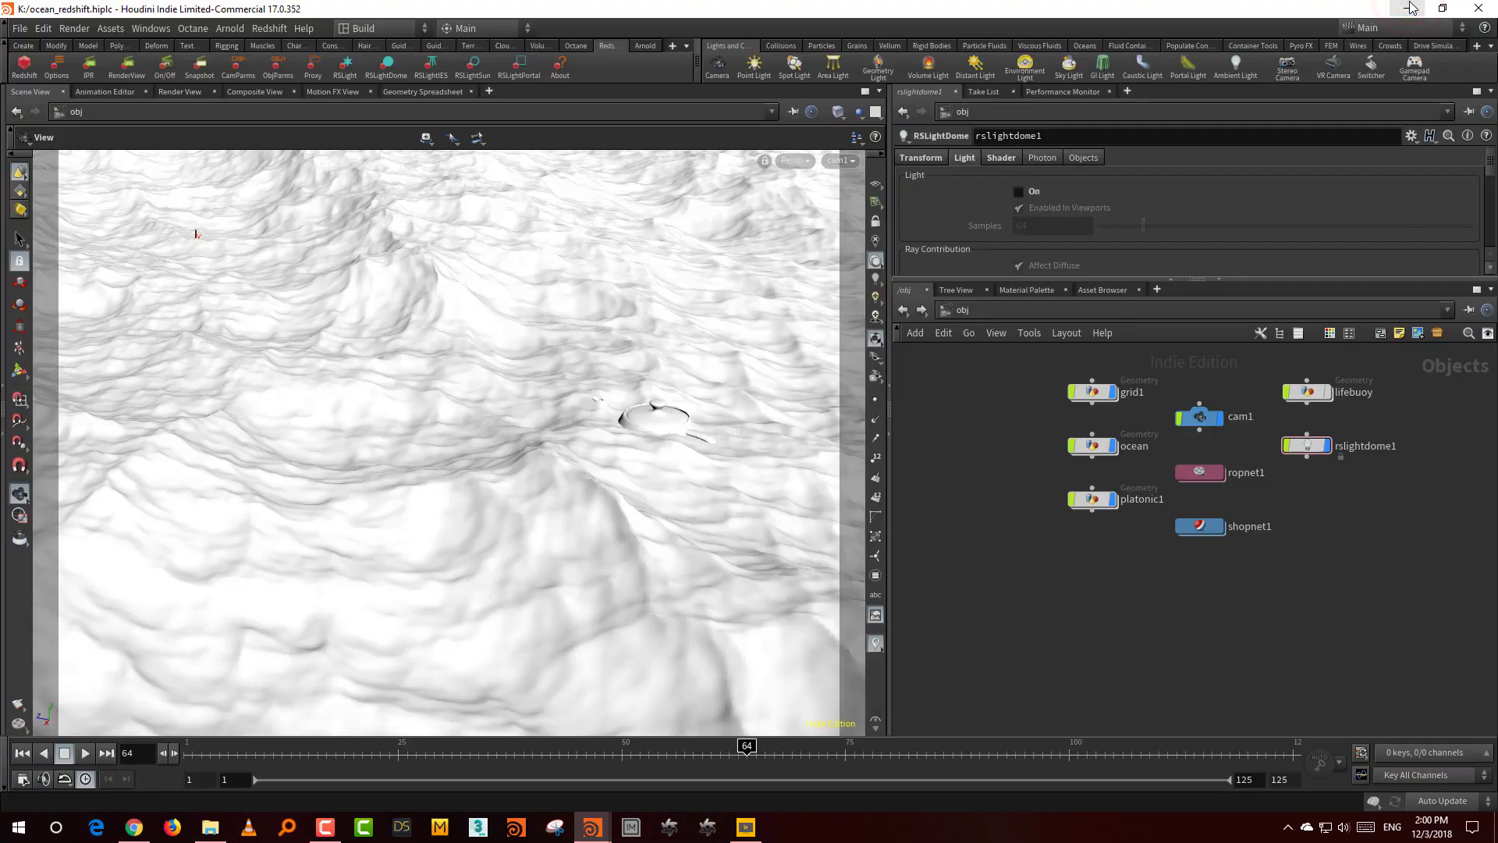
scroll(1248, 669, "up", 3)
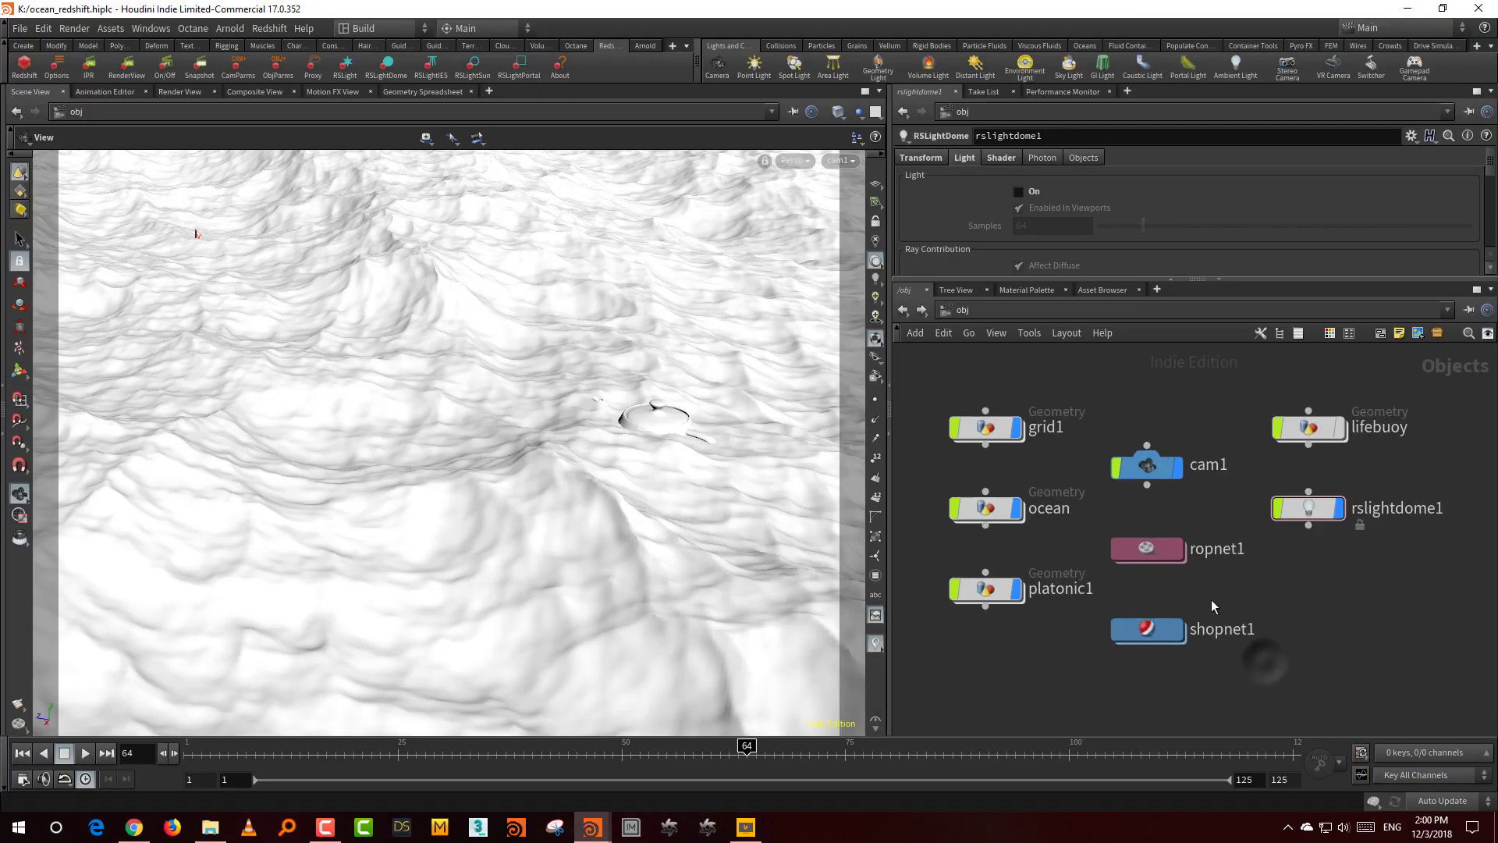
double_click(1136, 626)
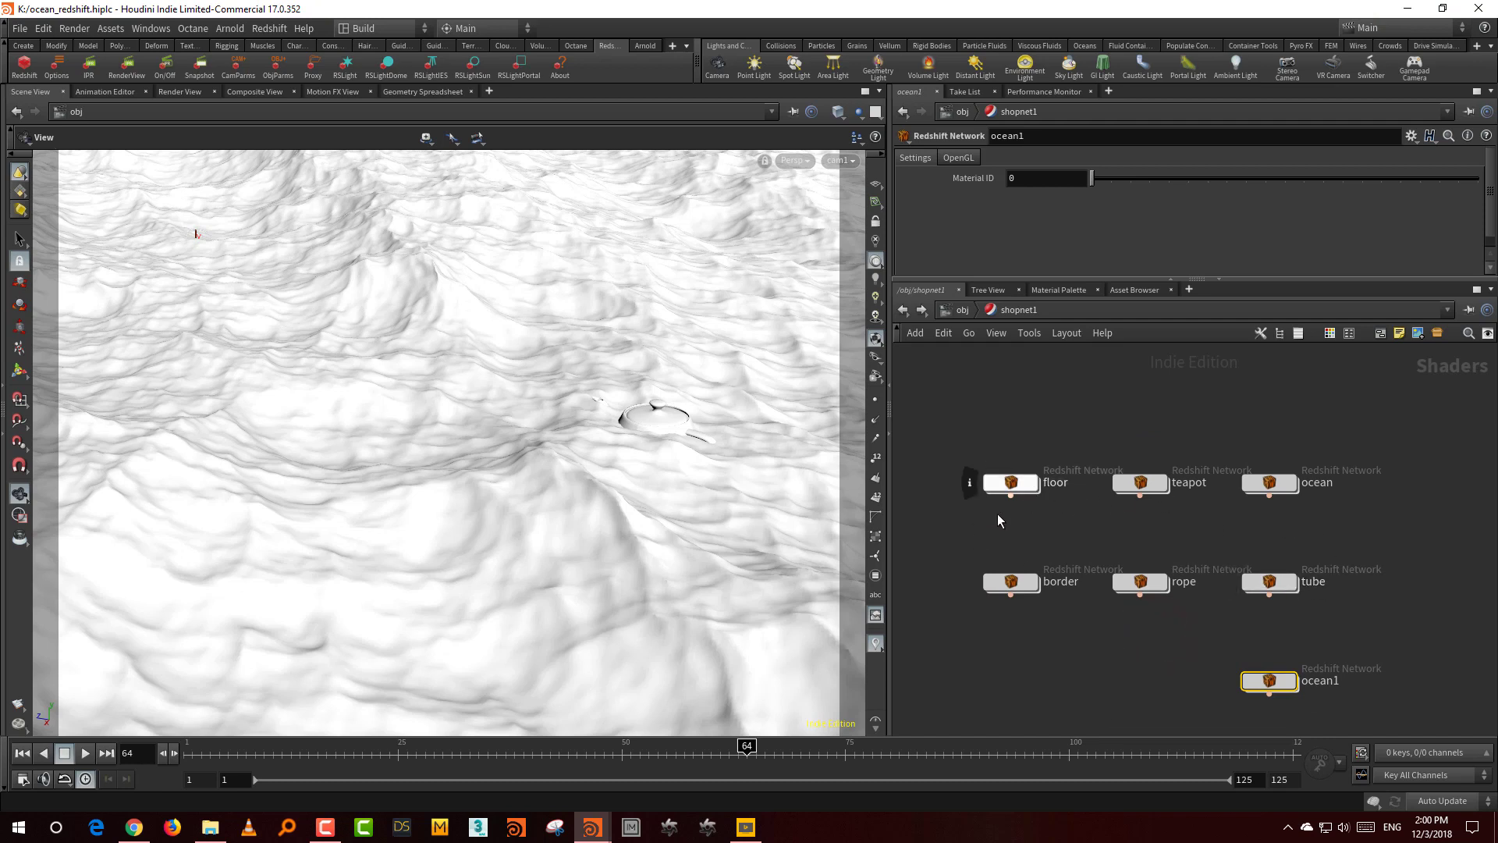
left_click_drag(675, 541, 745, 578)
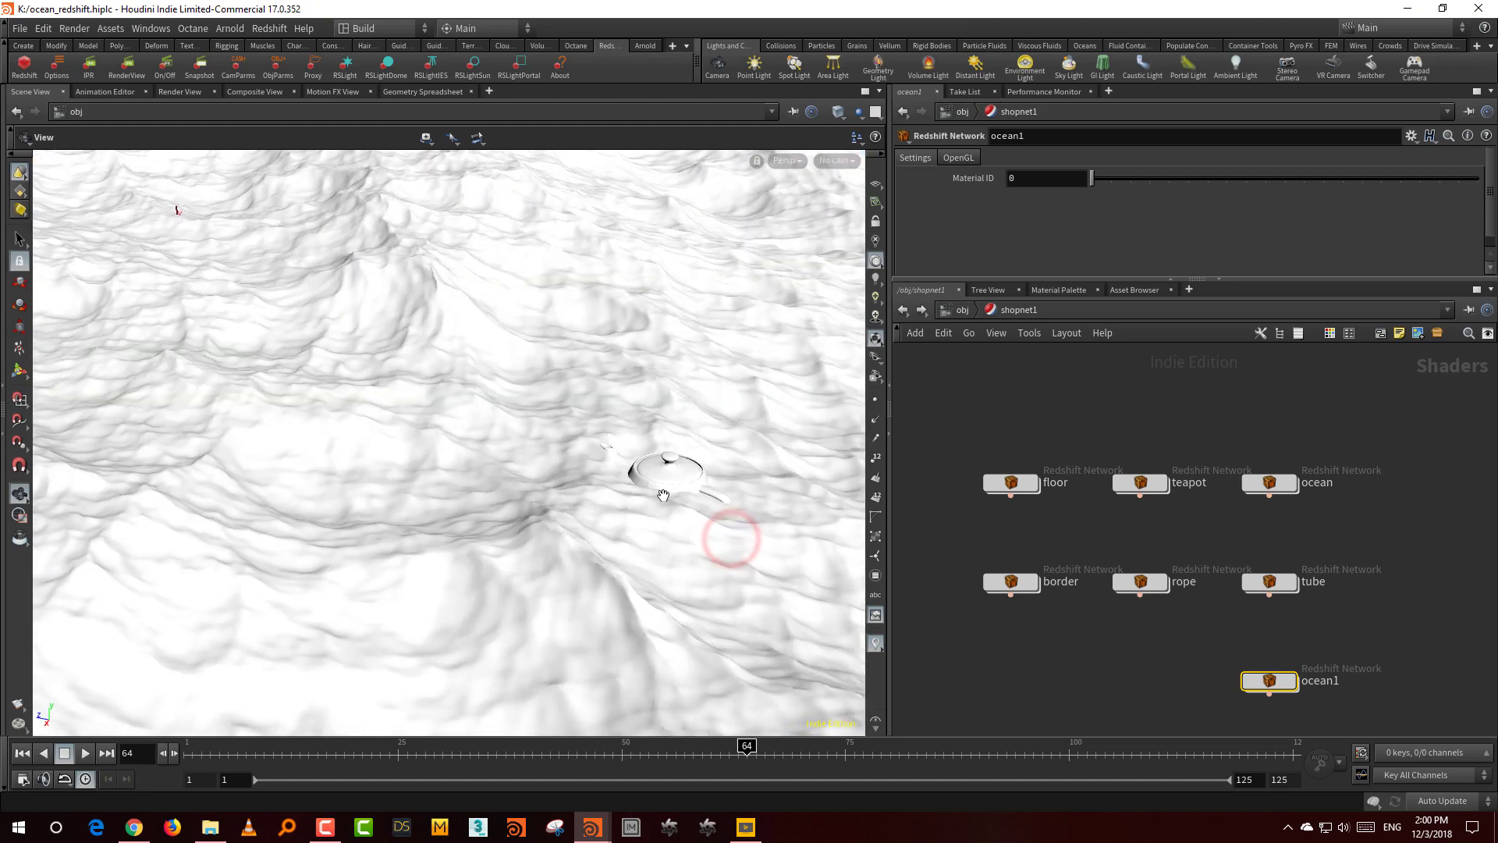
left_click_drag(664, 496, 702, 511)
mouse_move(703, 512)
left_mouse_down()
mouse_move(755, 552)
mouse_move(685, 530)
left_mouse_up()
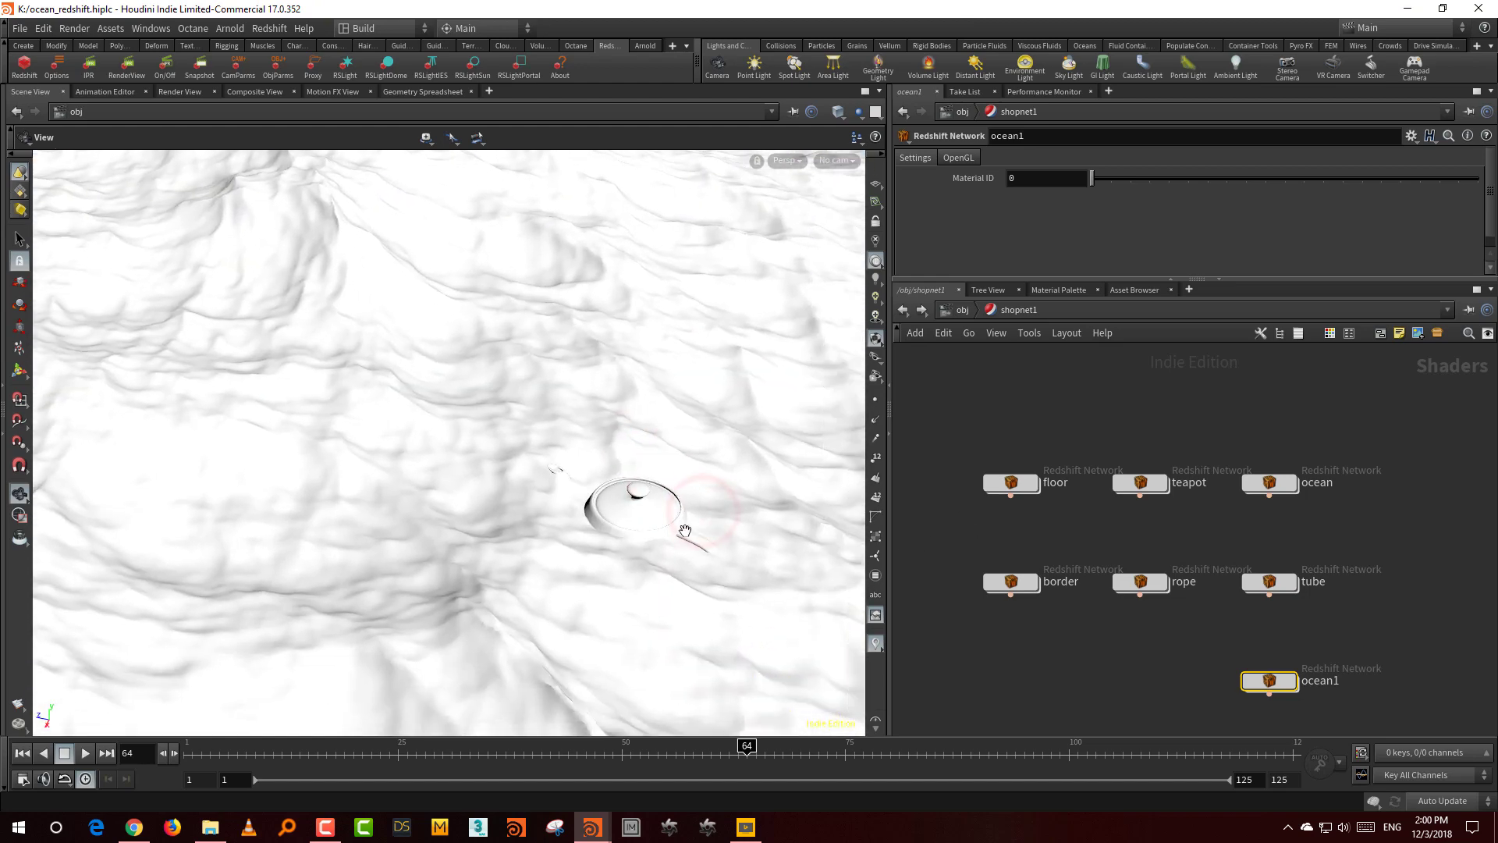
left_click_drag(1180, 522, 1100, 434)
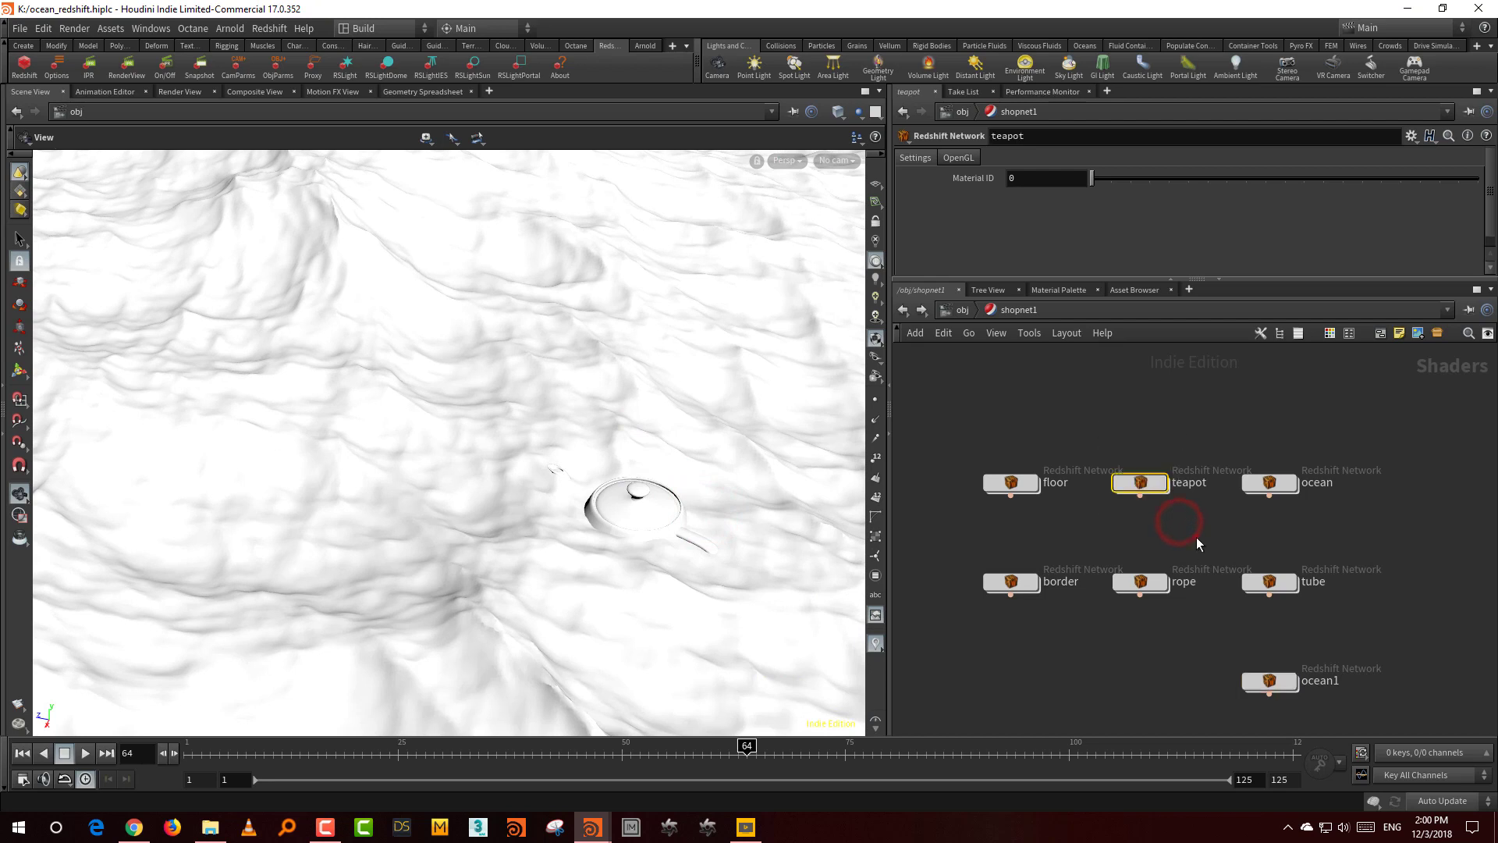
left_click_drag(1348, 548, 1222, 585)
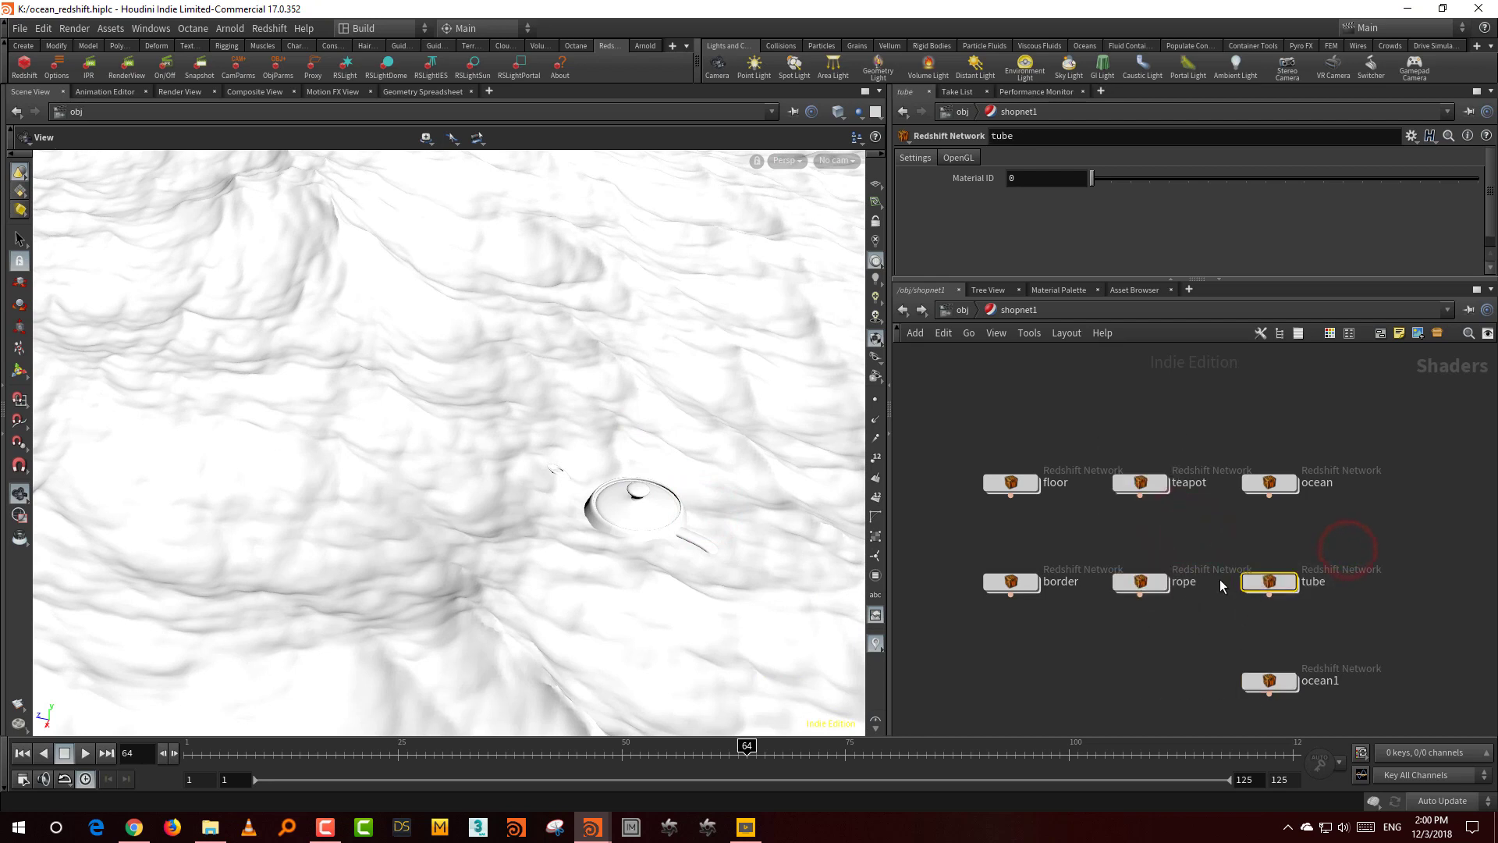
middle_click_drag(1176, 624, 1178, 584)
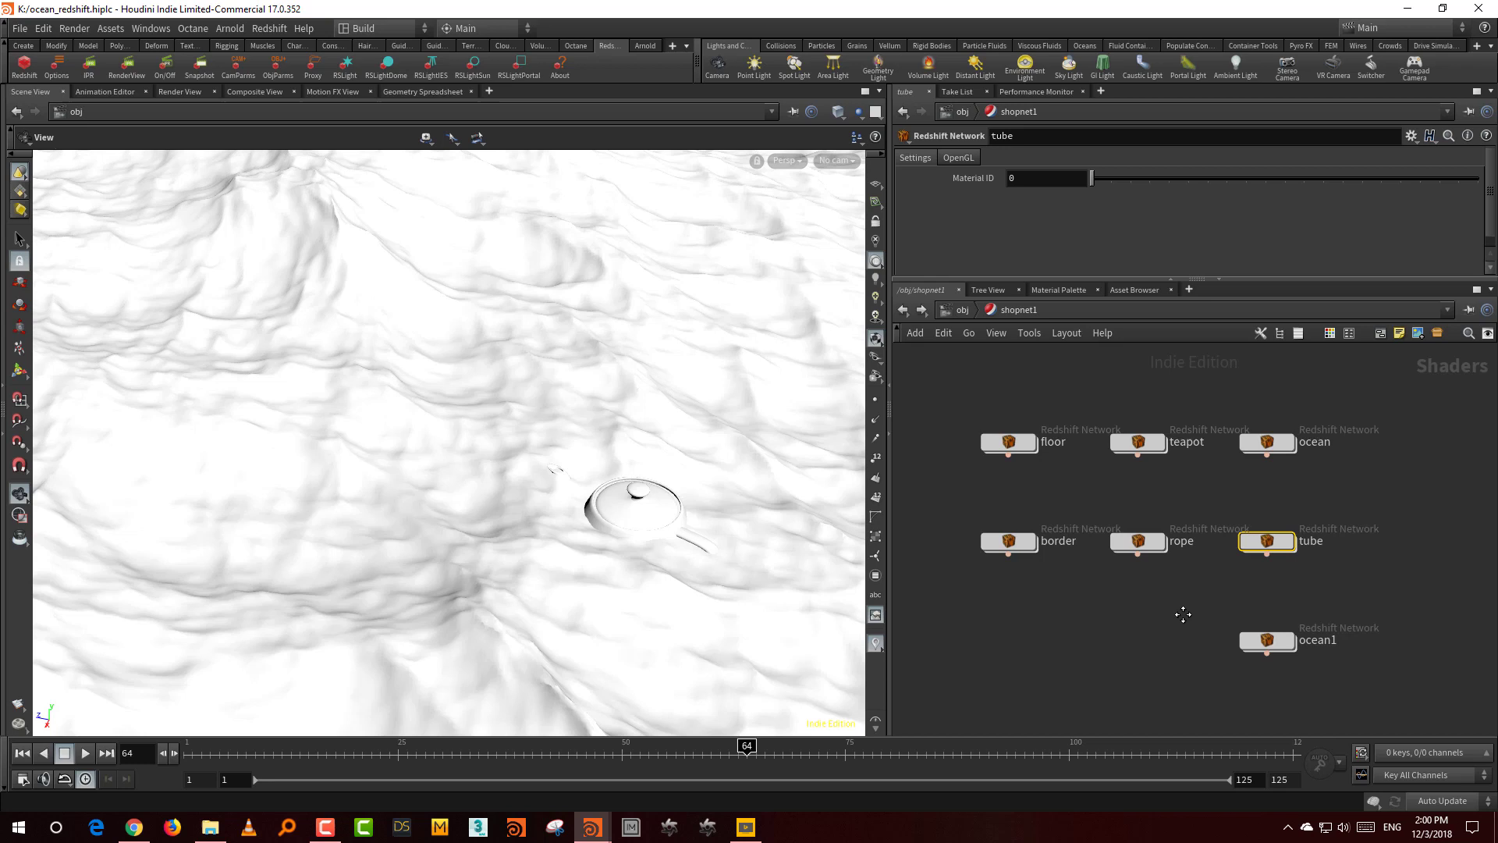
left_click_drag(1337, 465, 1261, 449)
left_click_drag(1343, 406, 1228, 483)
left_click_drag(1249, 451, 1262, 505)
left_click_drag(1342, 575, 1255, 615)
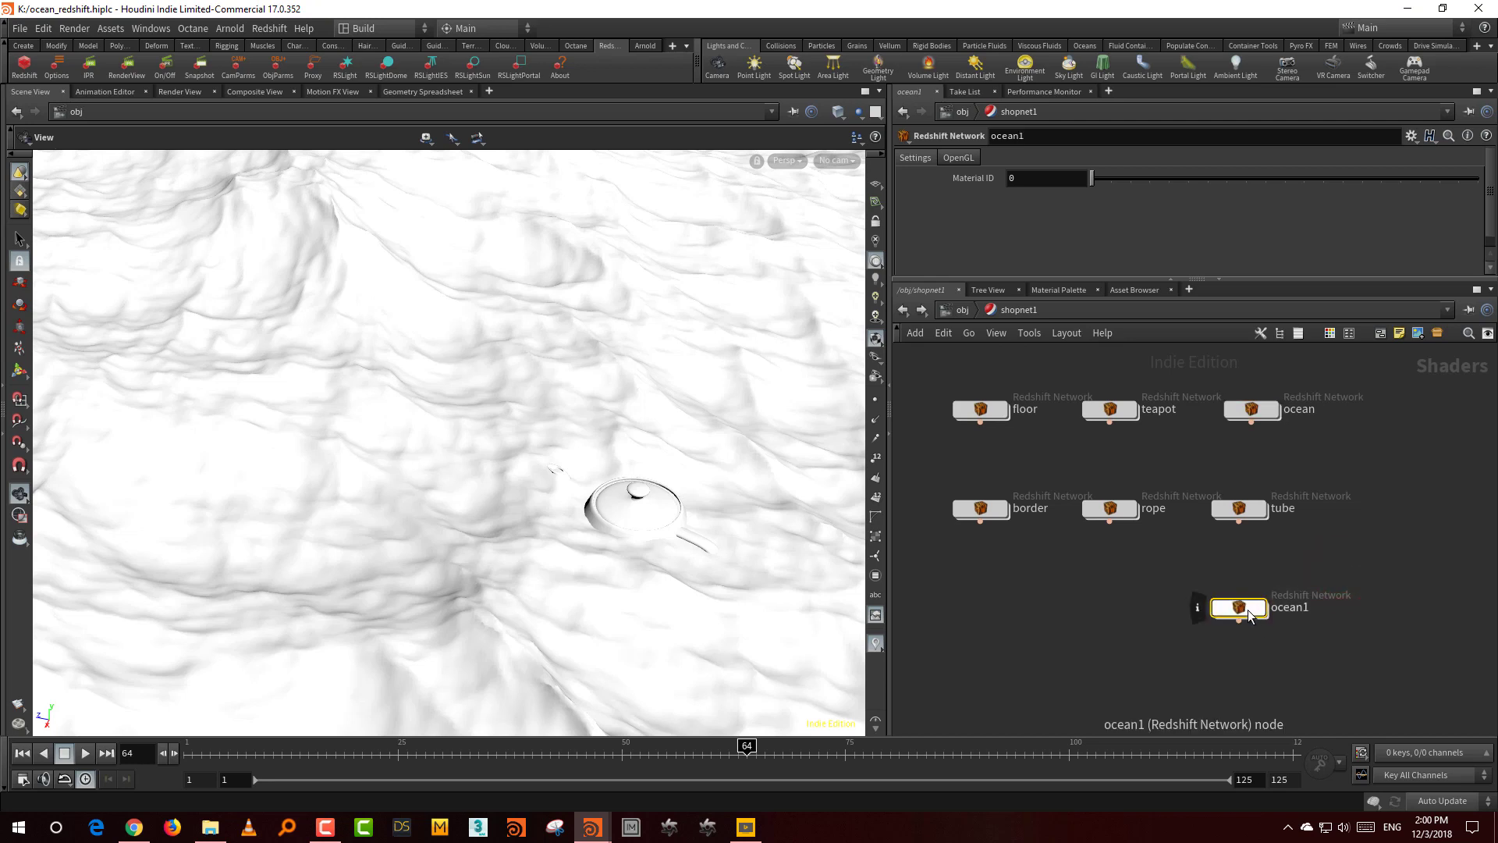
left_click(1139, 582)
- In ropnet1, set Redshift_ROP1's Max Samples to 256
left_click(964, 310)
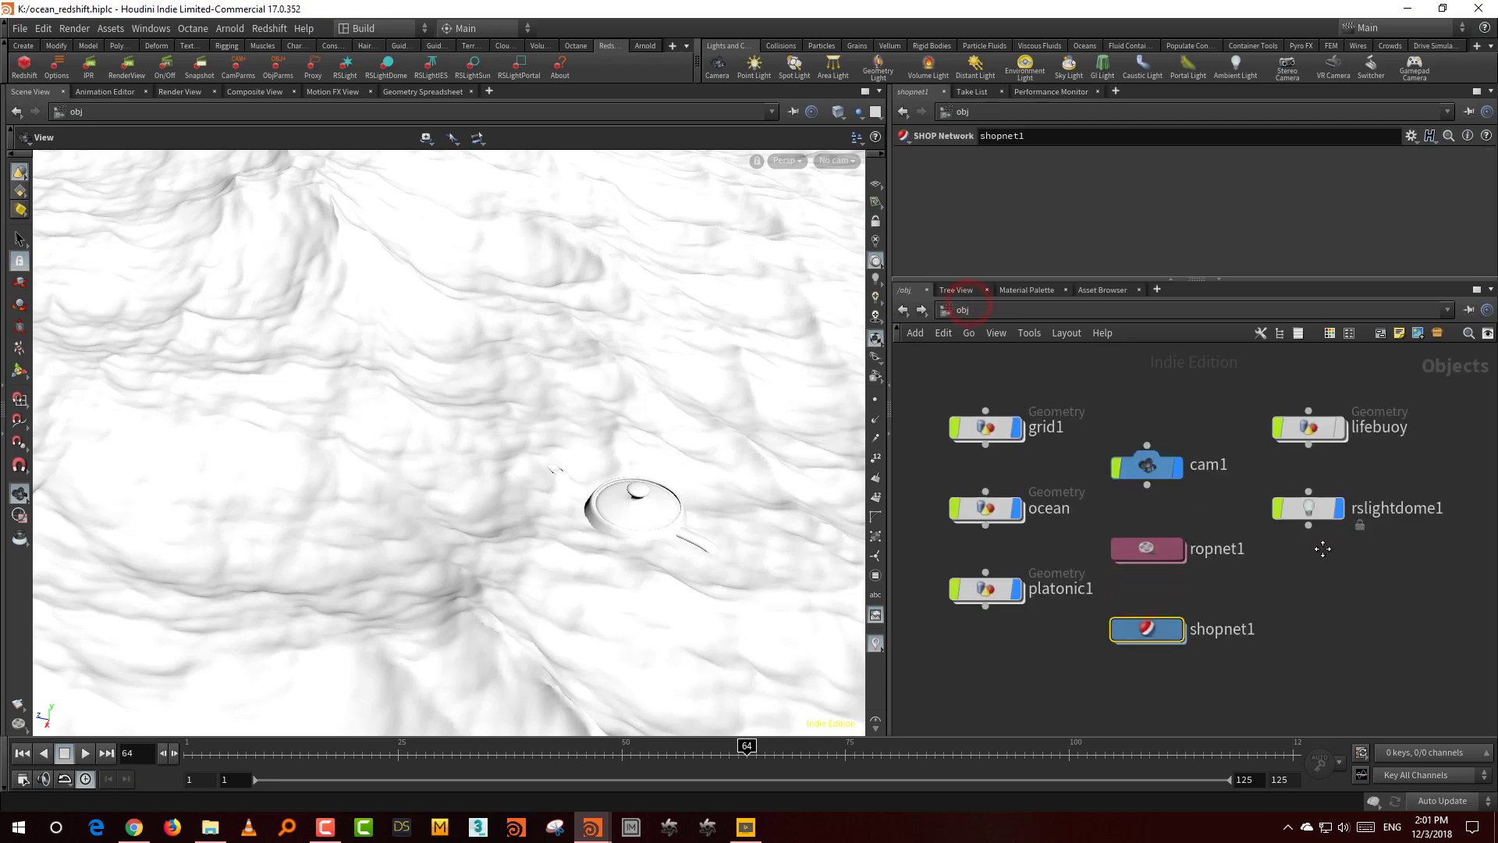
double_click(1138, 618)
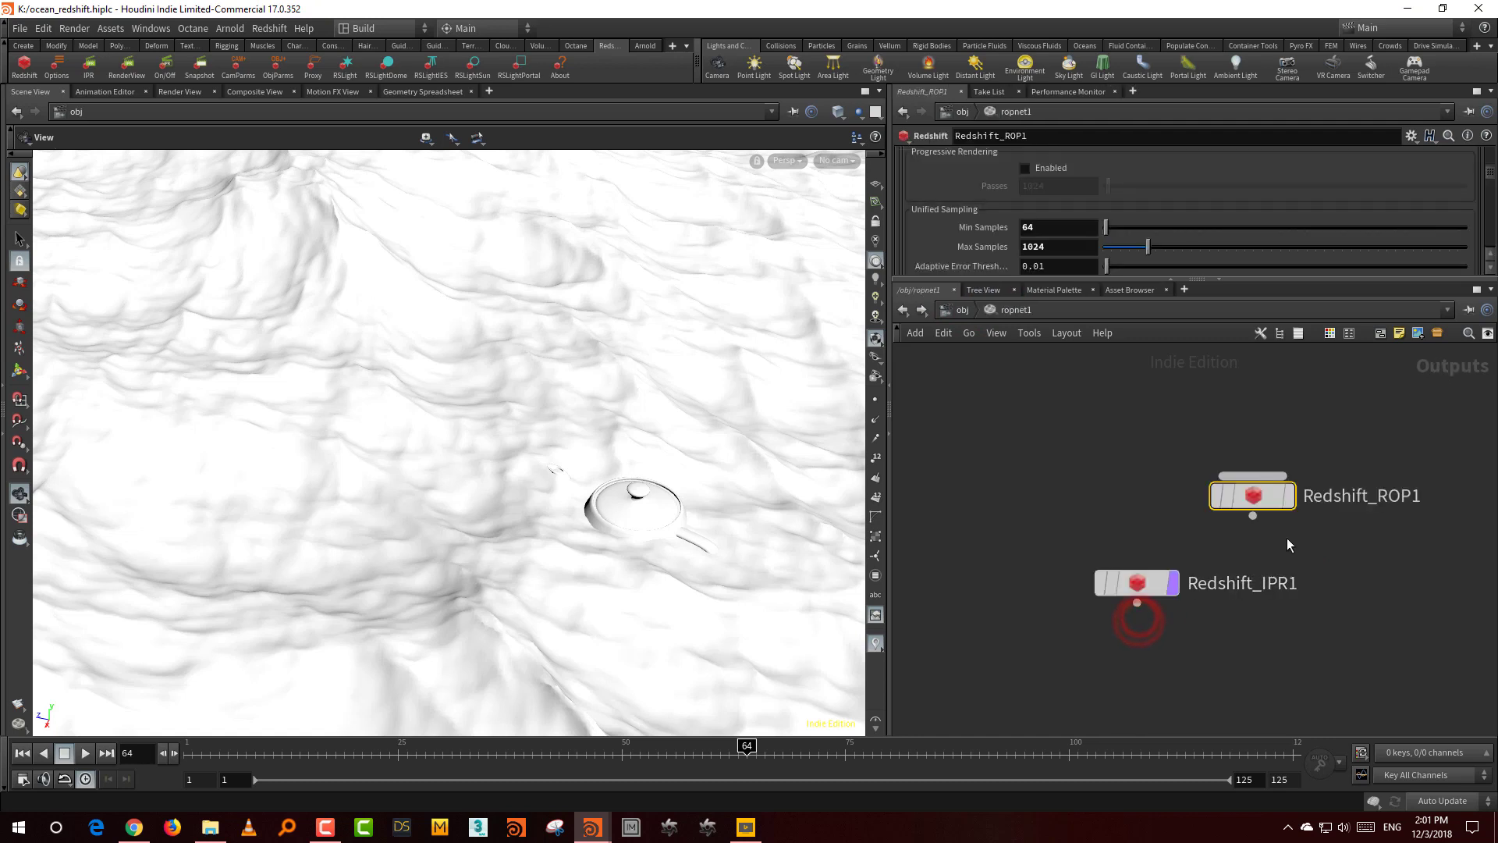
left_click_drag(1328, 547, 1195, 448)
left_click_drag(1056, 279, 1060, 385)
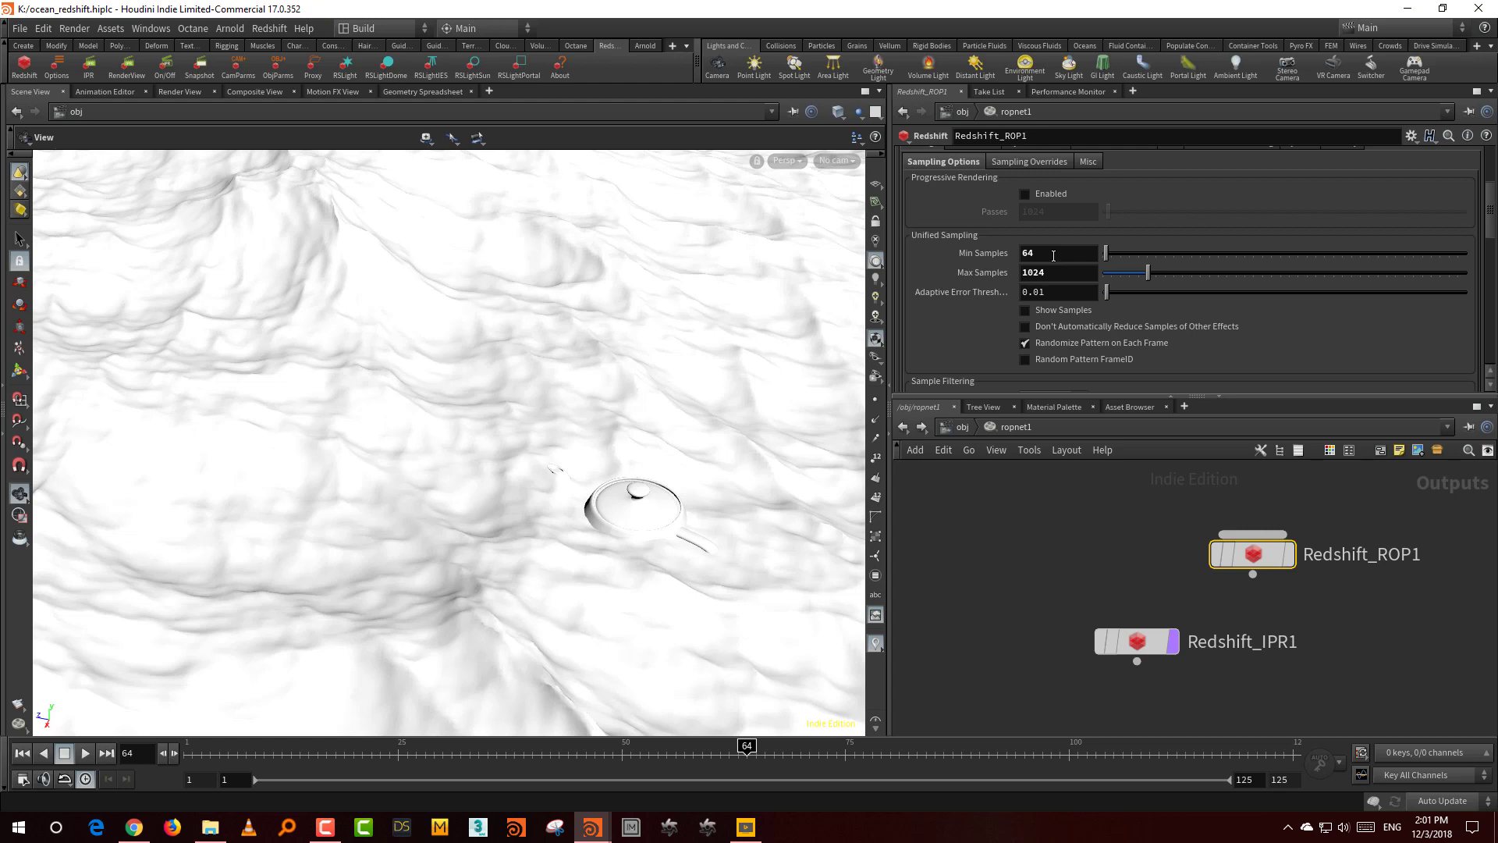
left_click(1058, 266)
type("256")
key("Return")
- Inspect the ROP's global illumination and trace depth optimization settings
scroll(972, 320, "up", 4)
left_click(1100, 292)
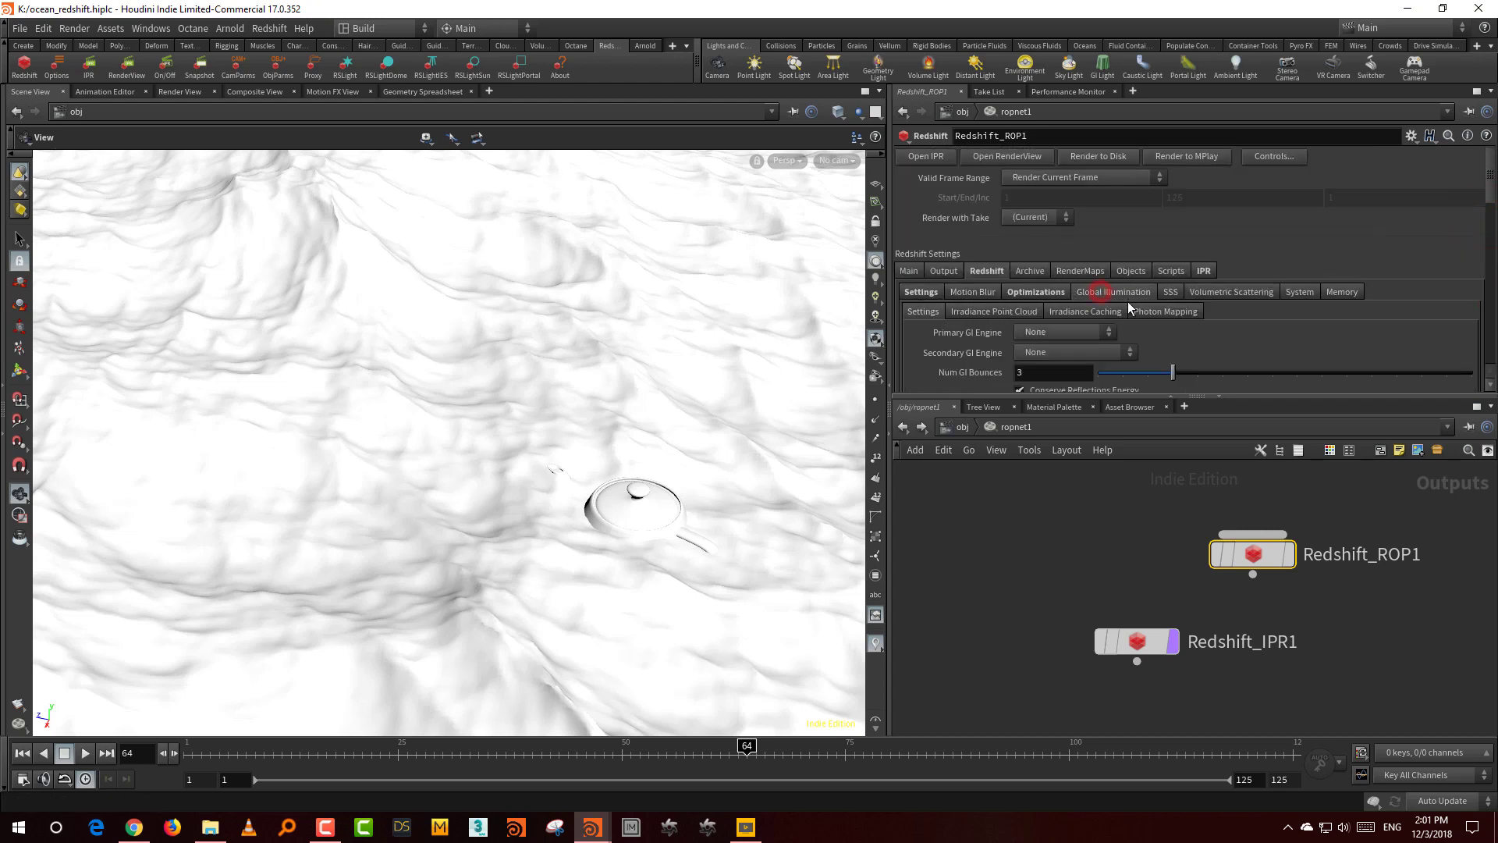
left_click(1054, 293)
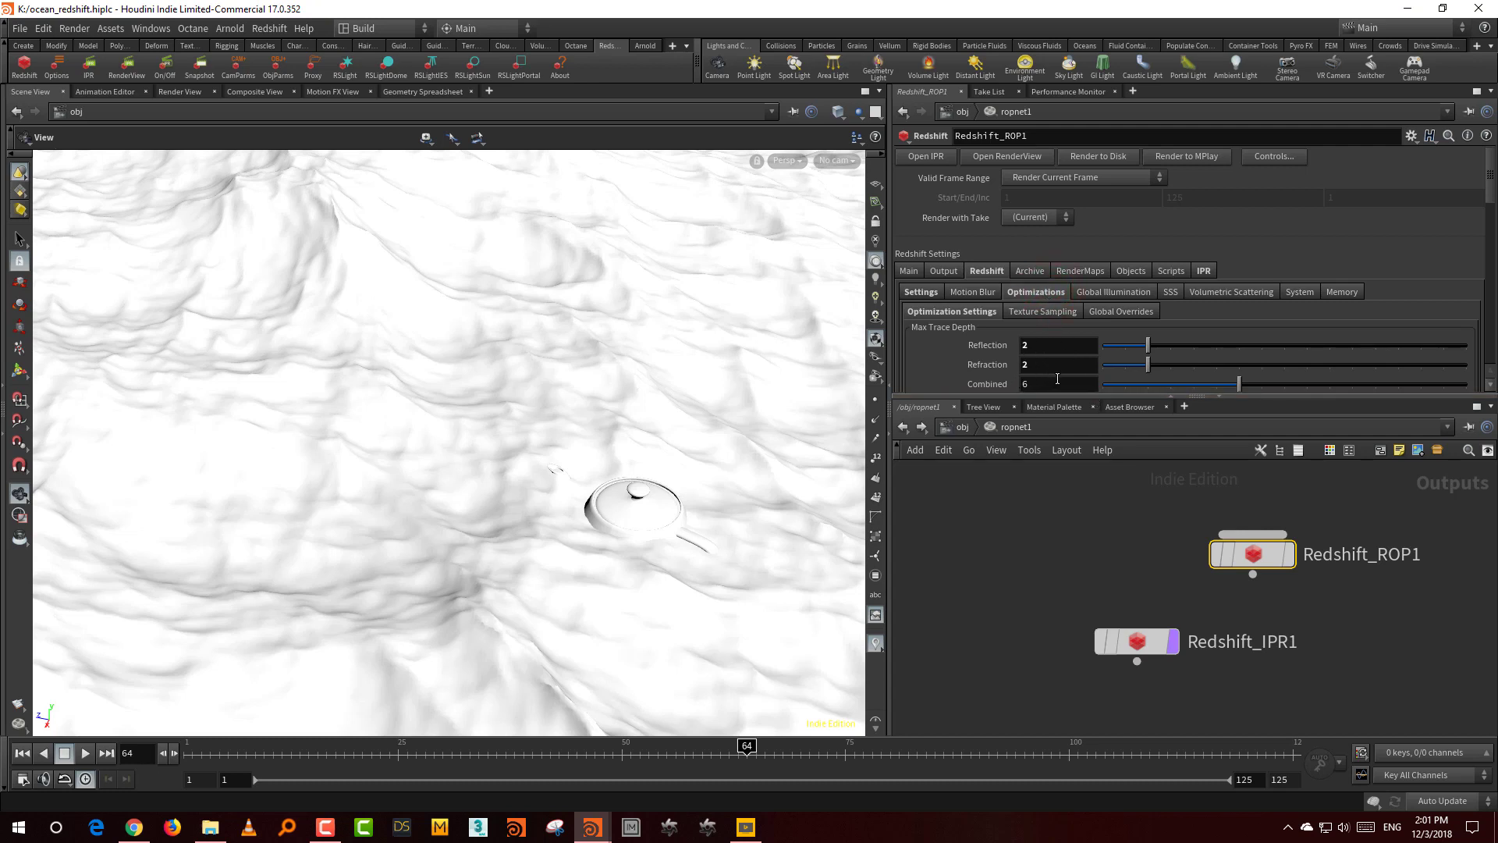
left_click_drag(1066, 397, 1014, 385)
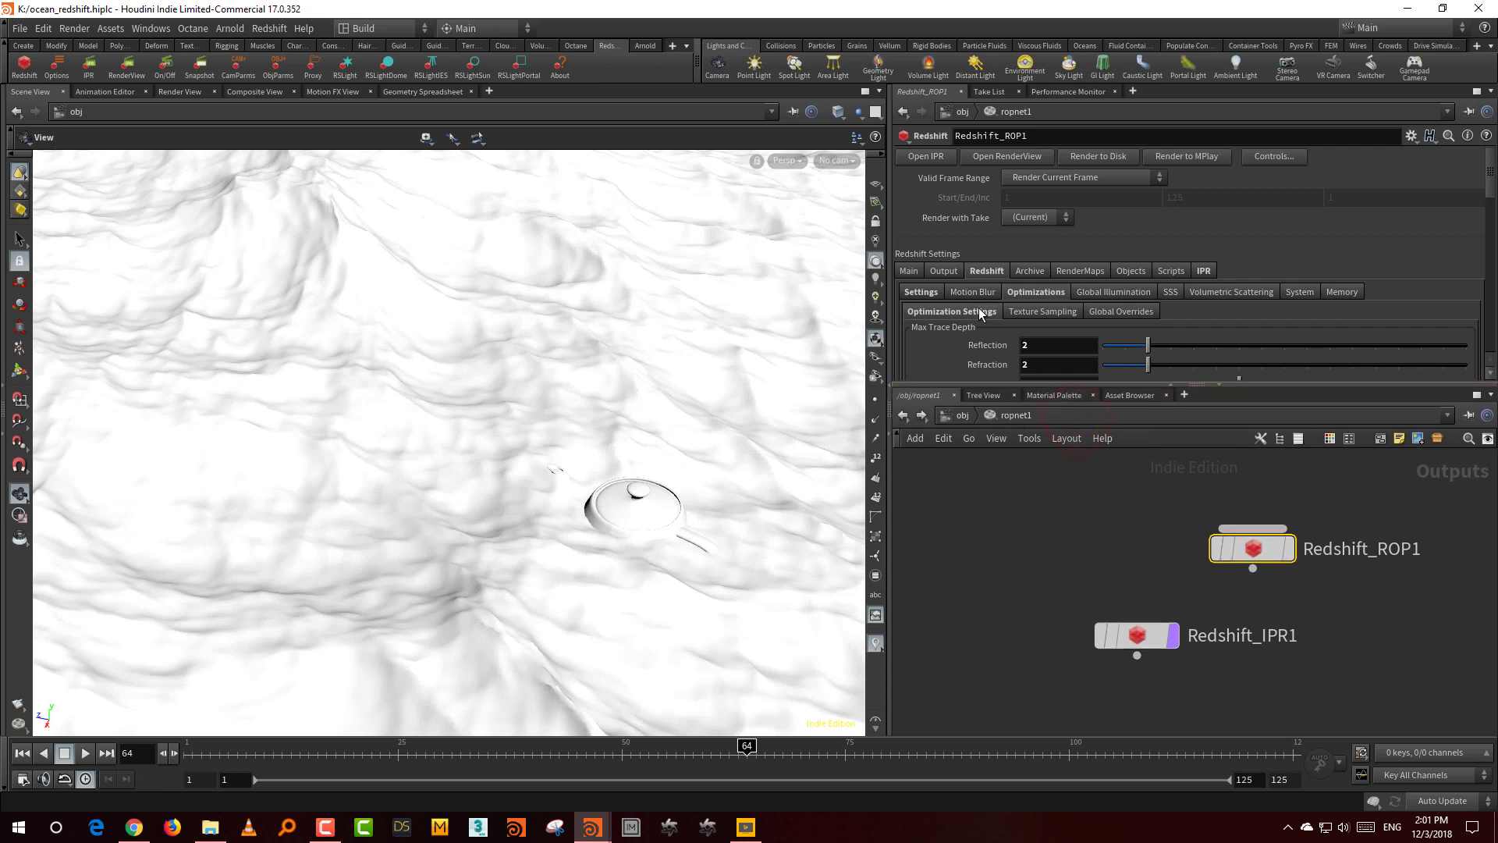
- Set Redshift_ROP1's IPR Resolution Scale to 3/4, then return to /obj and open the Render View
left_click(965, 415)
double_click(1154, 604)
left_click(1252, 549)
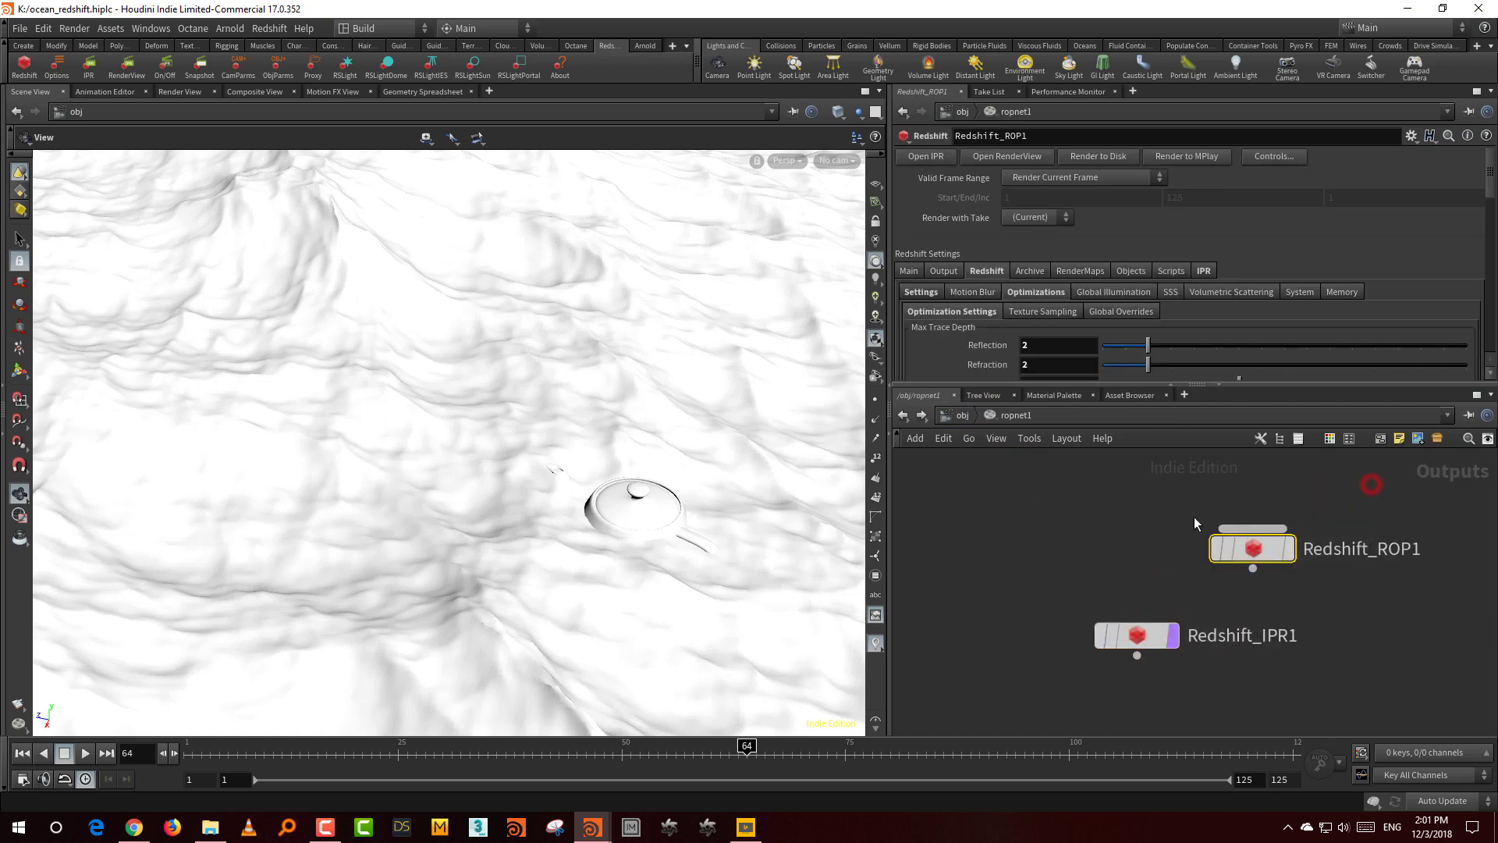
left_click(1204, 271)
left_click_drag(1491, 186, 1490, 218)
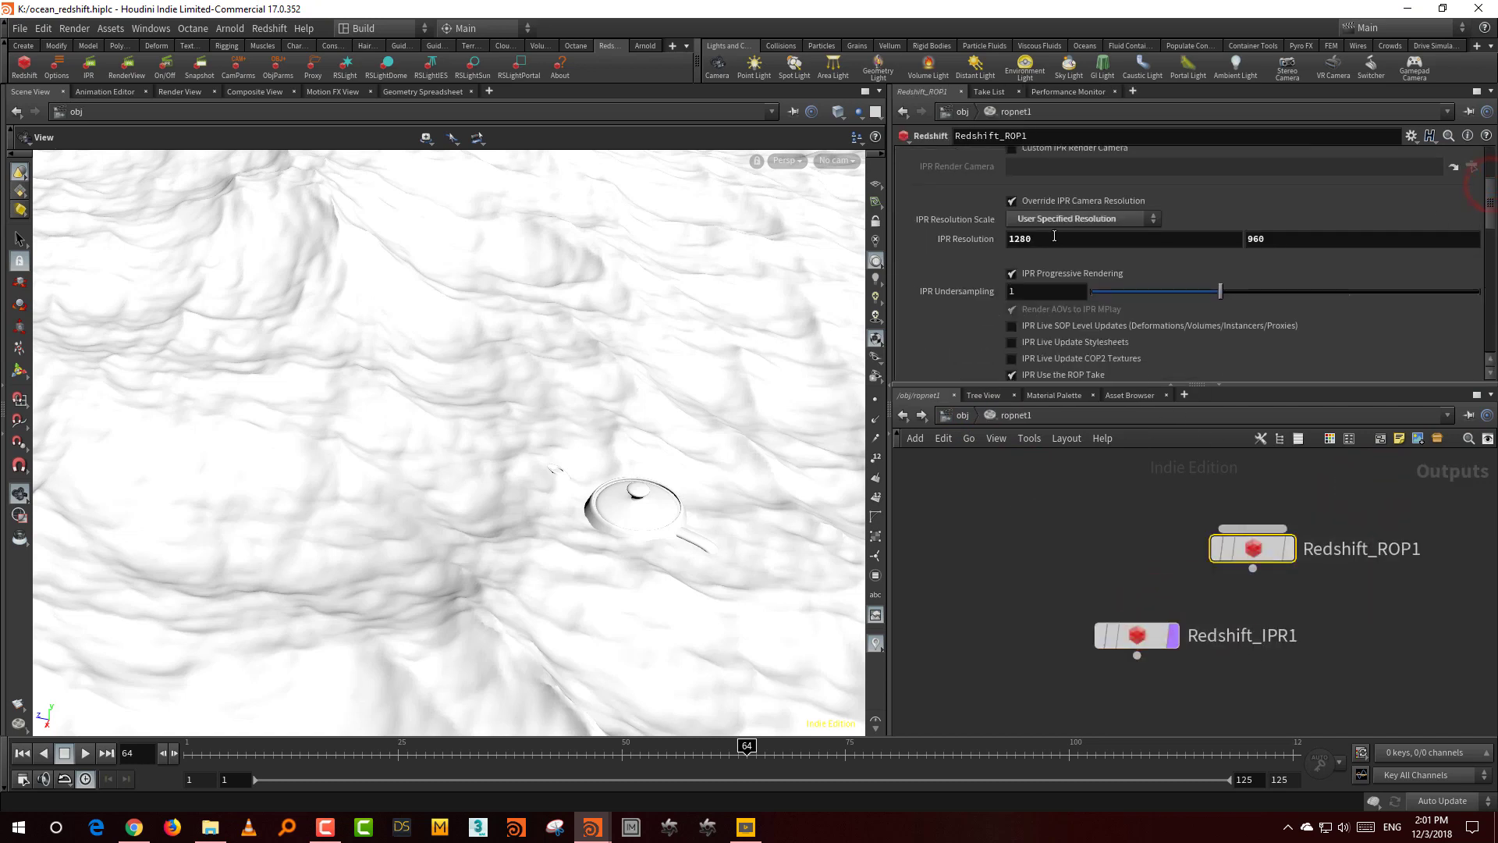
left_click(1089, 222)
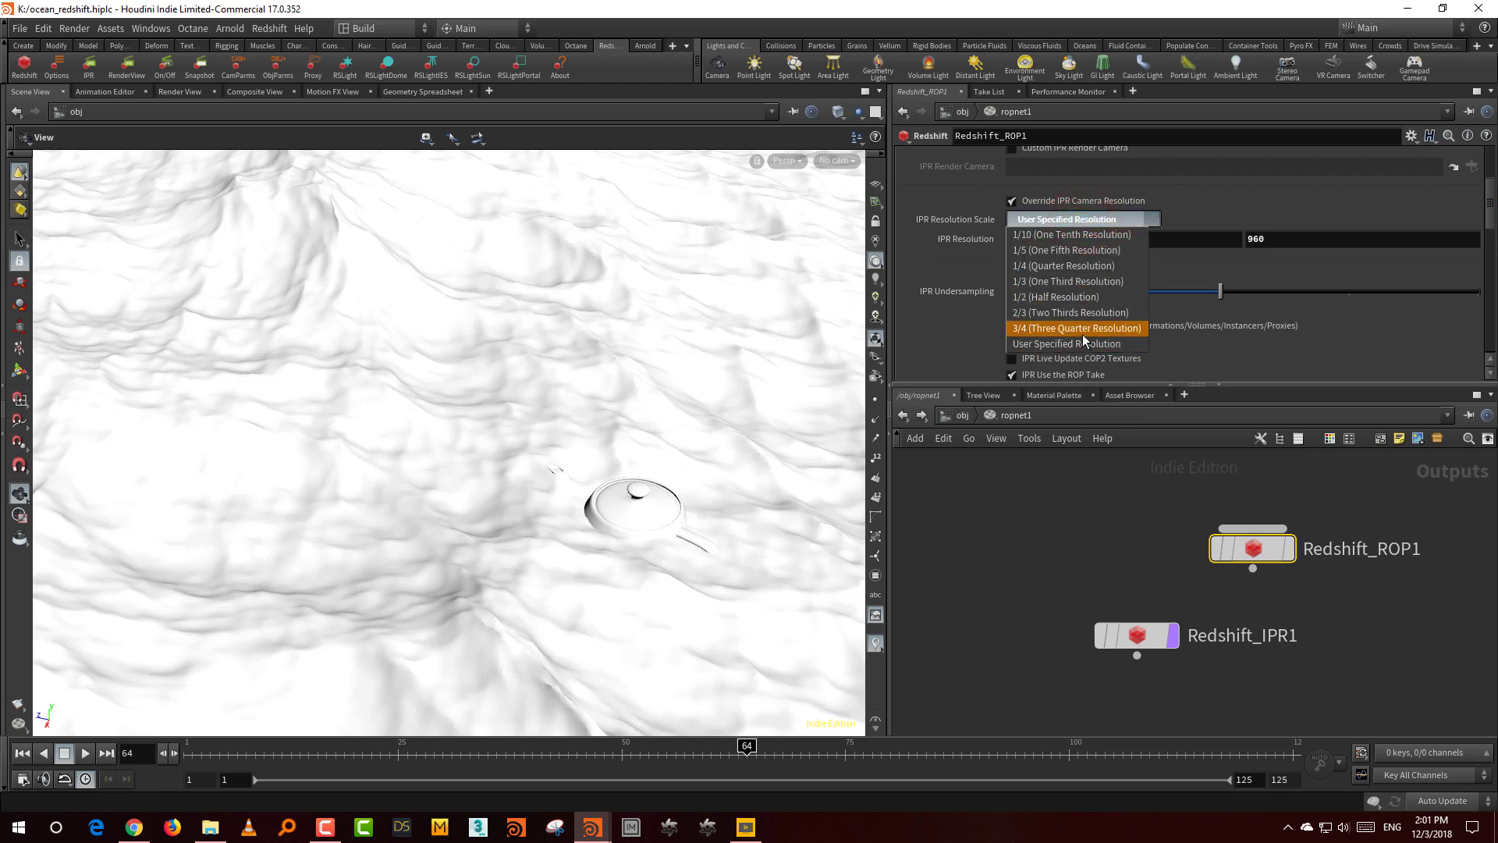
left_click(1074, 328)
left_click(1019, 541)
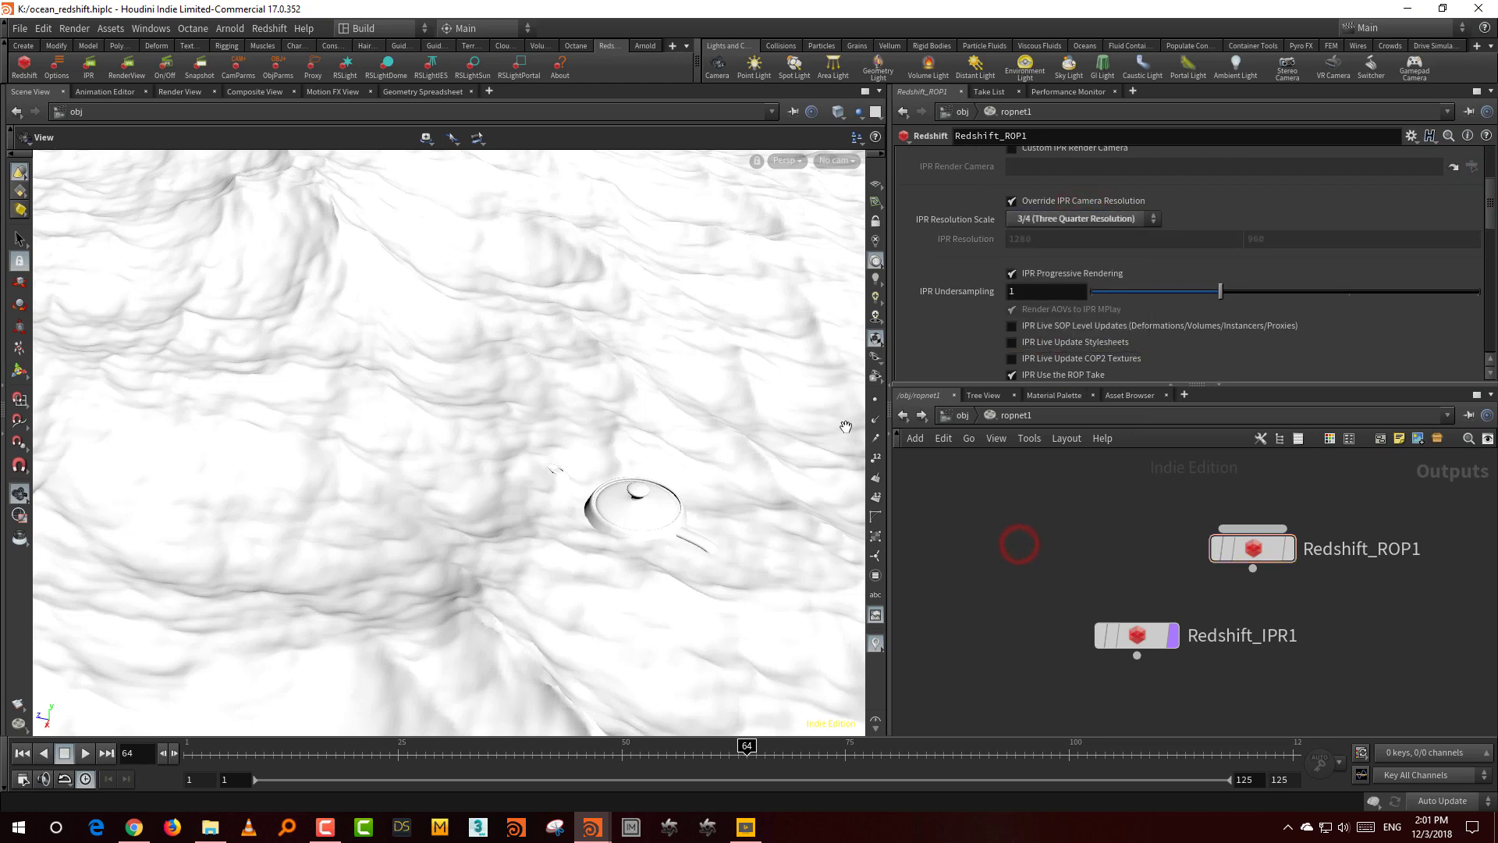
left_click(962, 415)
left_click(126, 64)
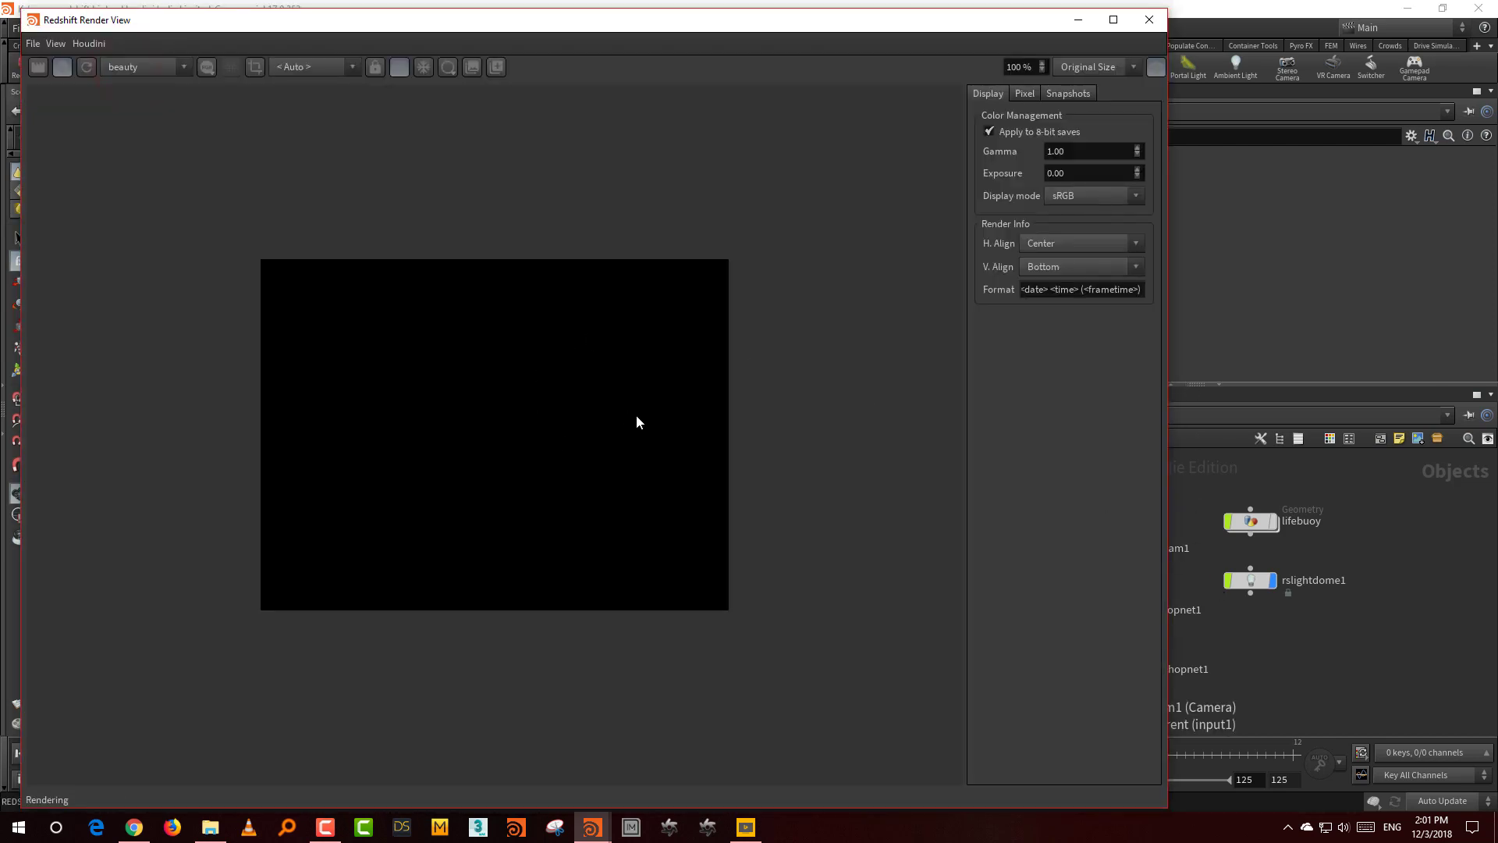
- Close the Render View and move rslightdome1 to the right of lifebuoy
left_click(1148, 20)
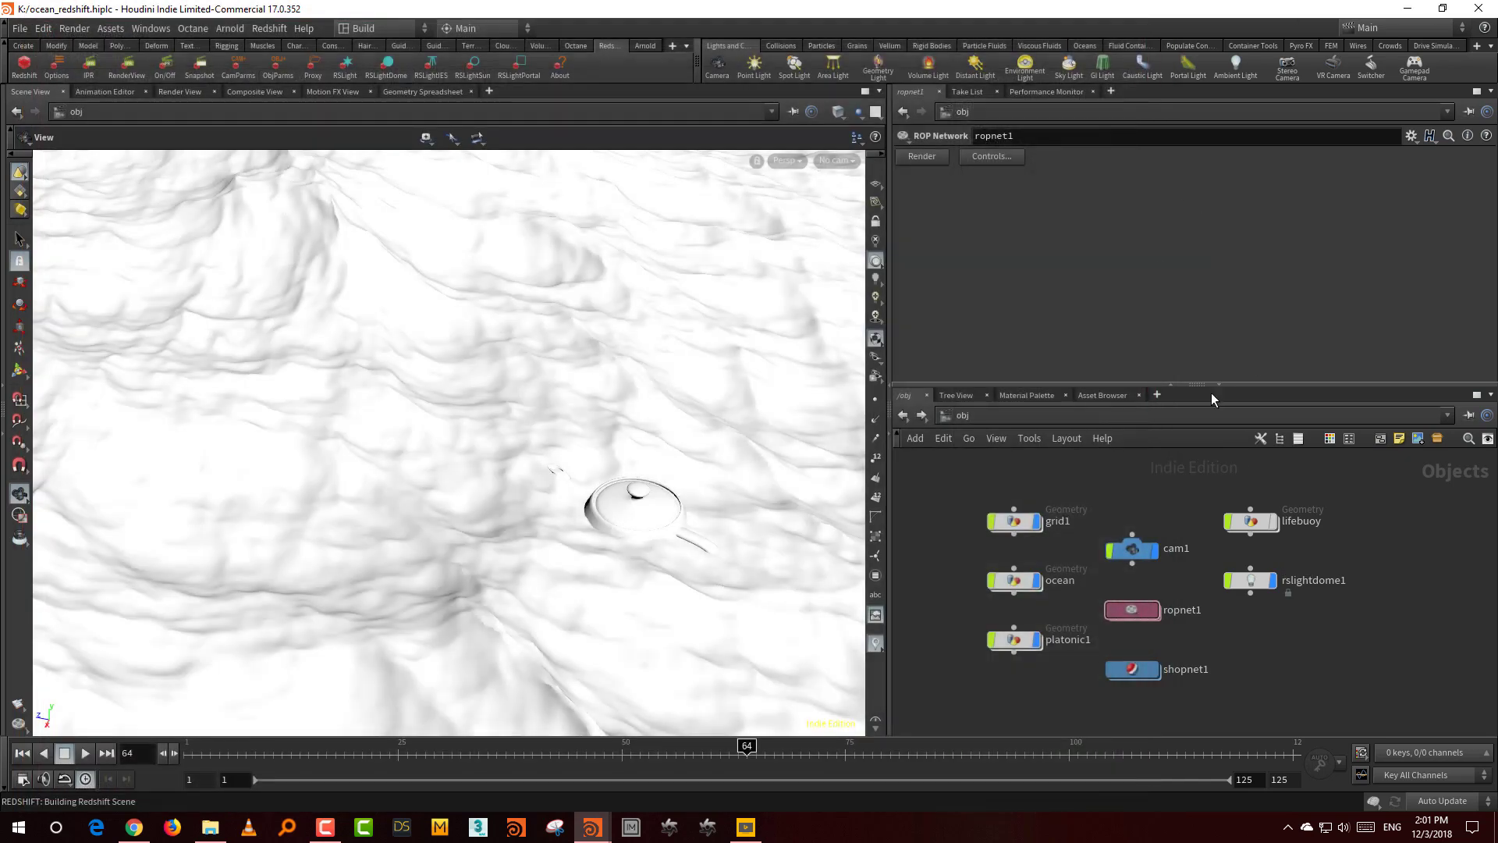
left_click_drag(1268, 580, 1440, 519)
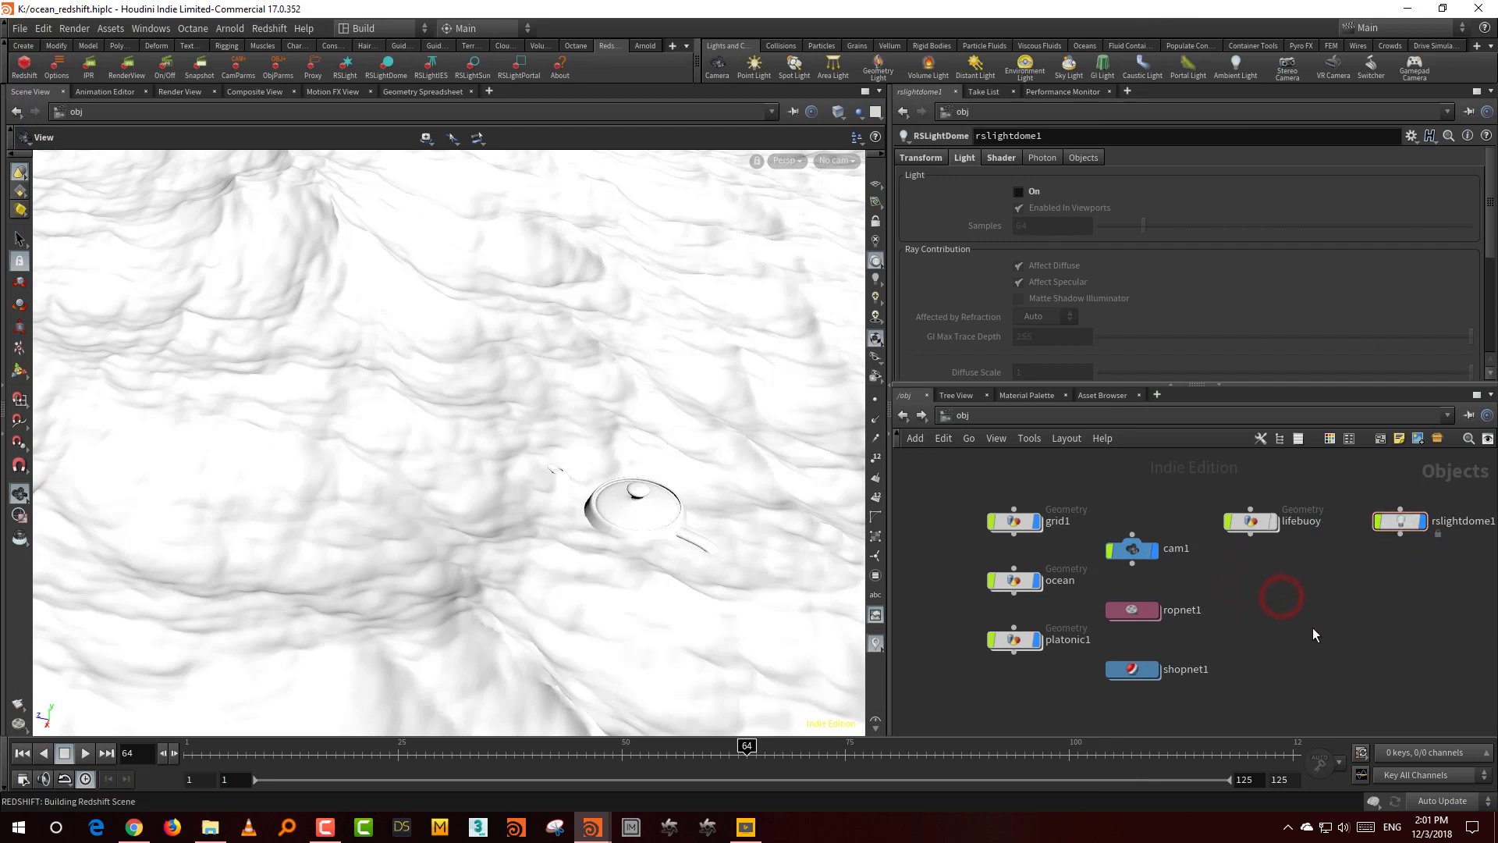
- Add an RS dome light using umhlanga_sunrise_1k.hdr as its Dome Map and start the RenderView
key("Tab")
type("rs")
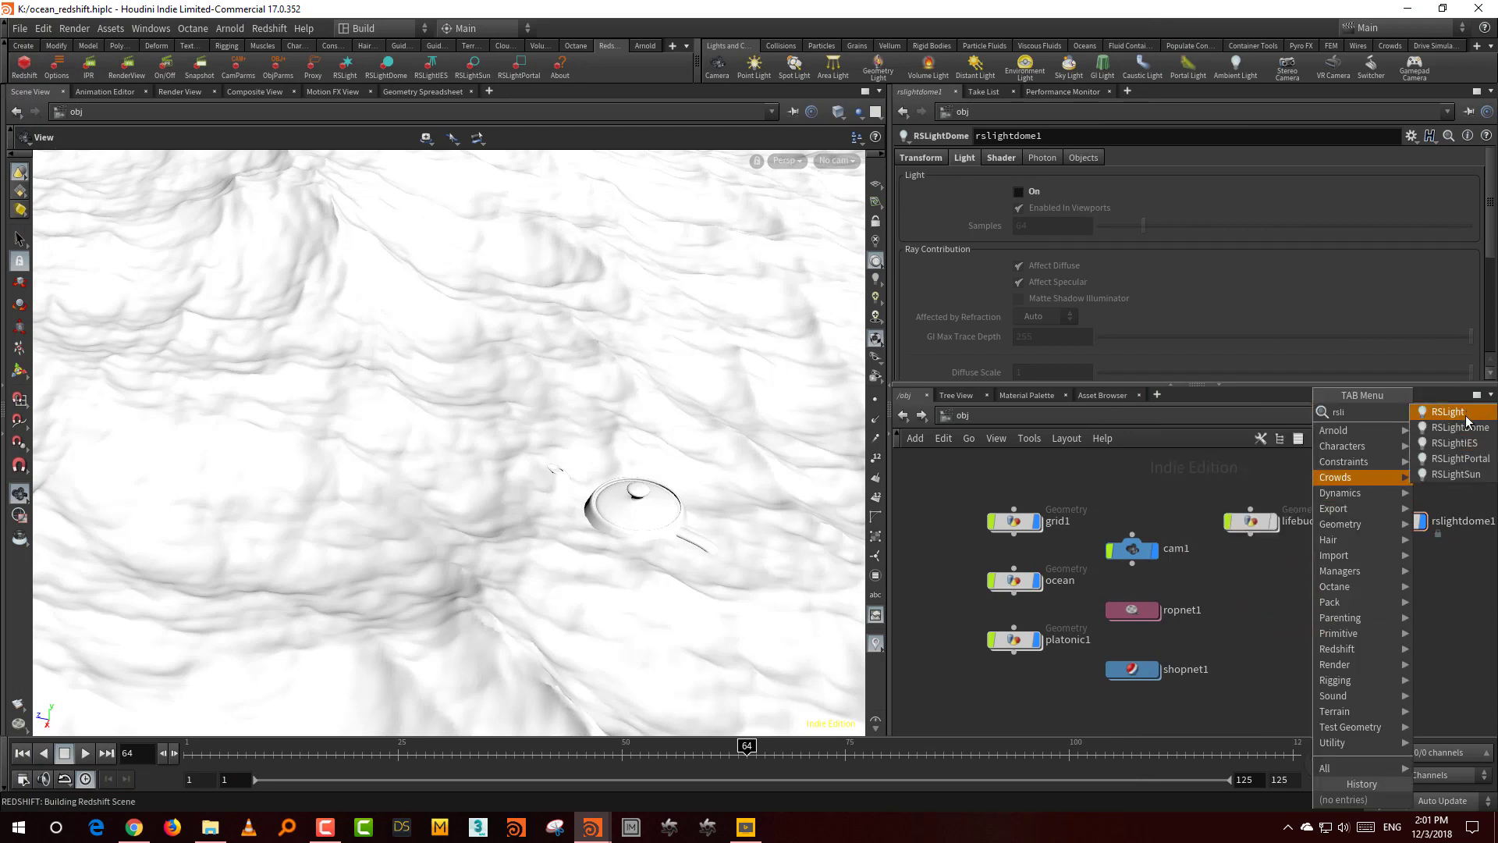
left_click(1463, 423)
left_click(1261, 611)
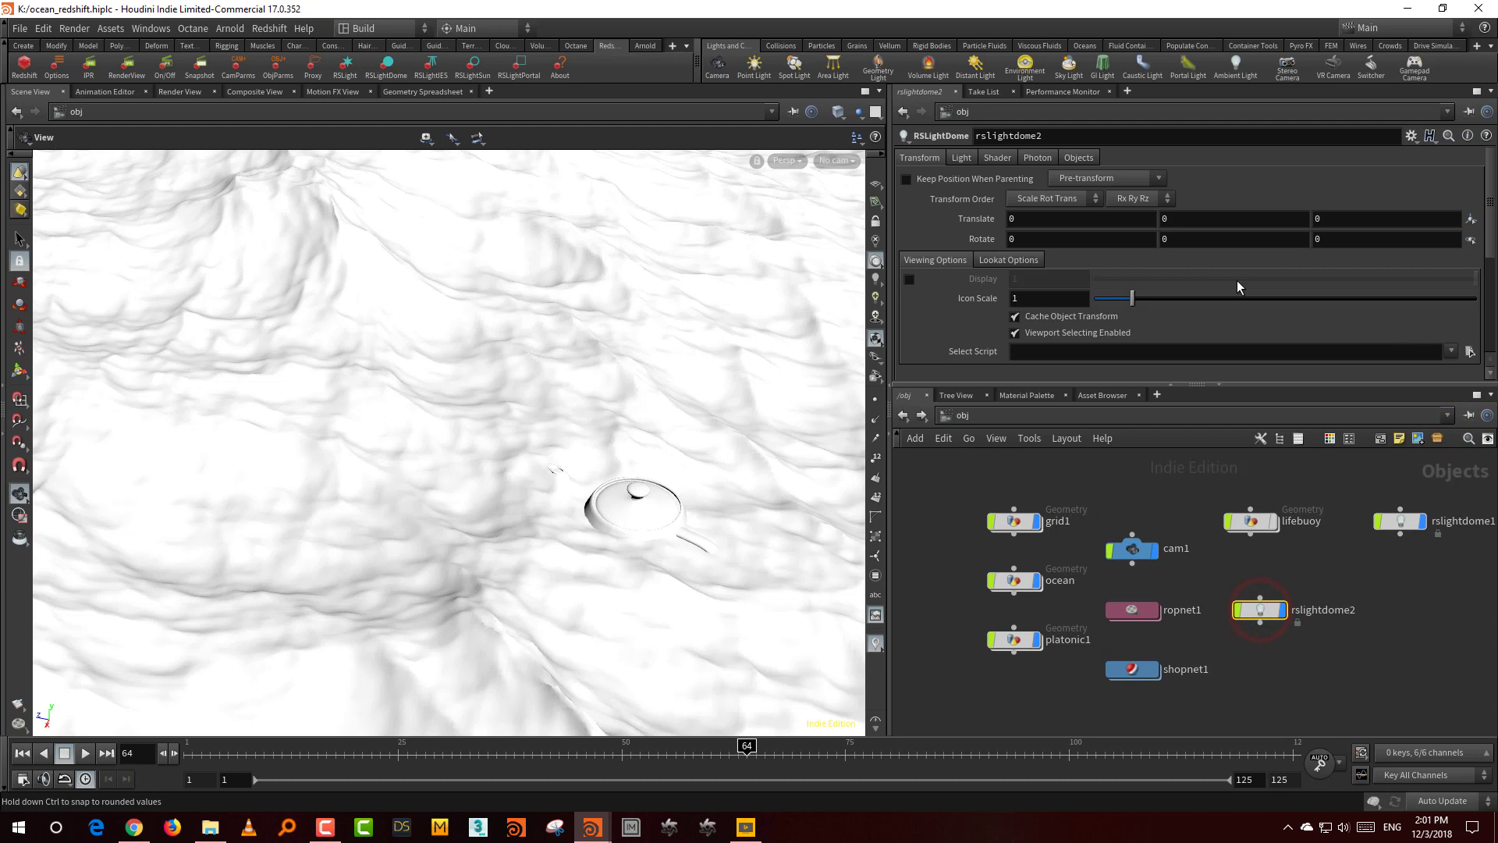
left_click(961, 158)
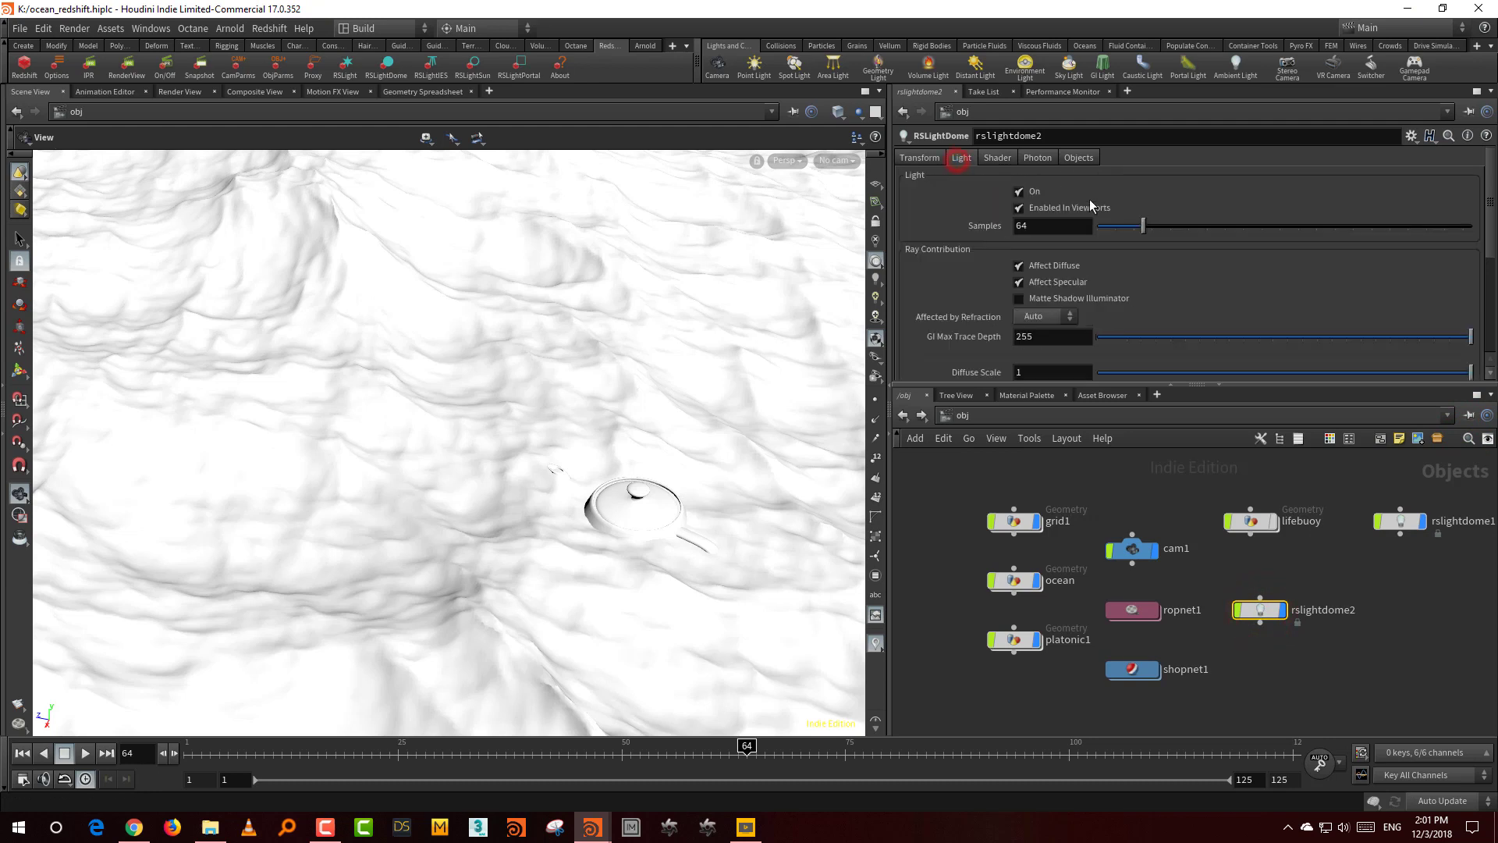
left_click(997, 158)
left_click(1469, 214)
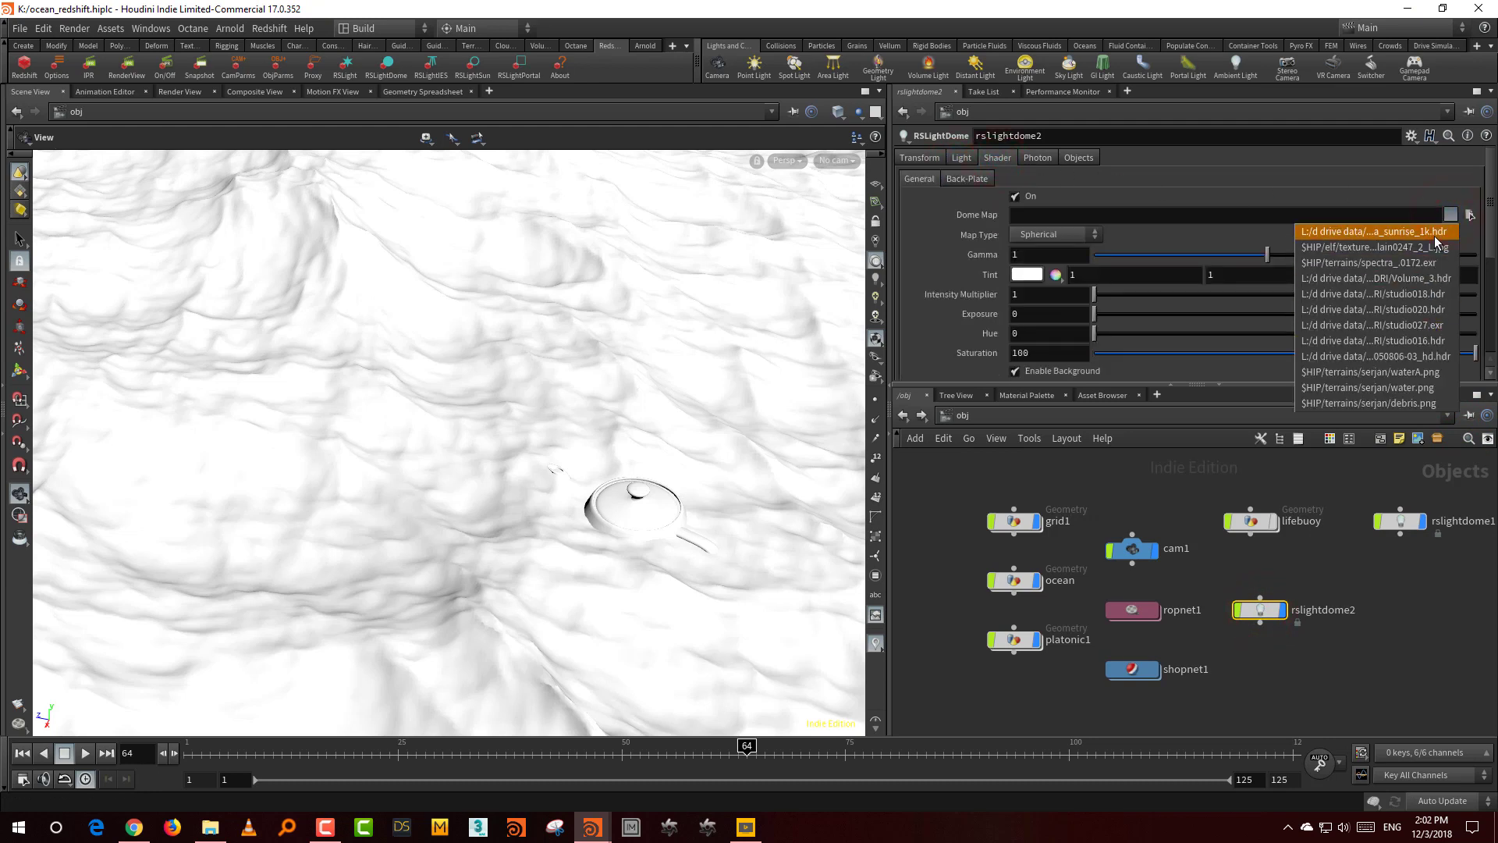
left_click(1434, 231)
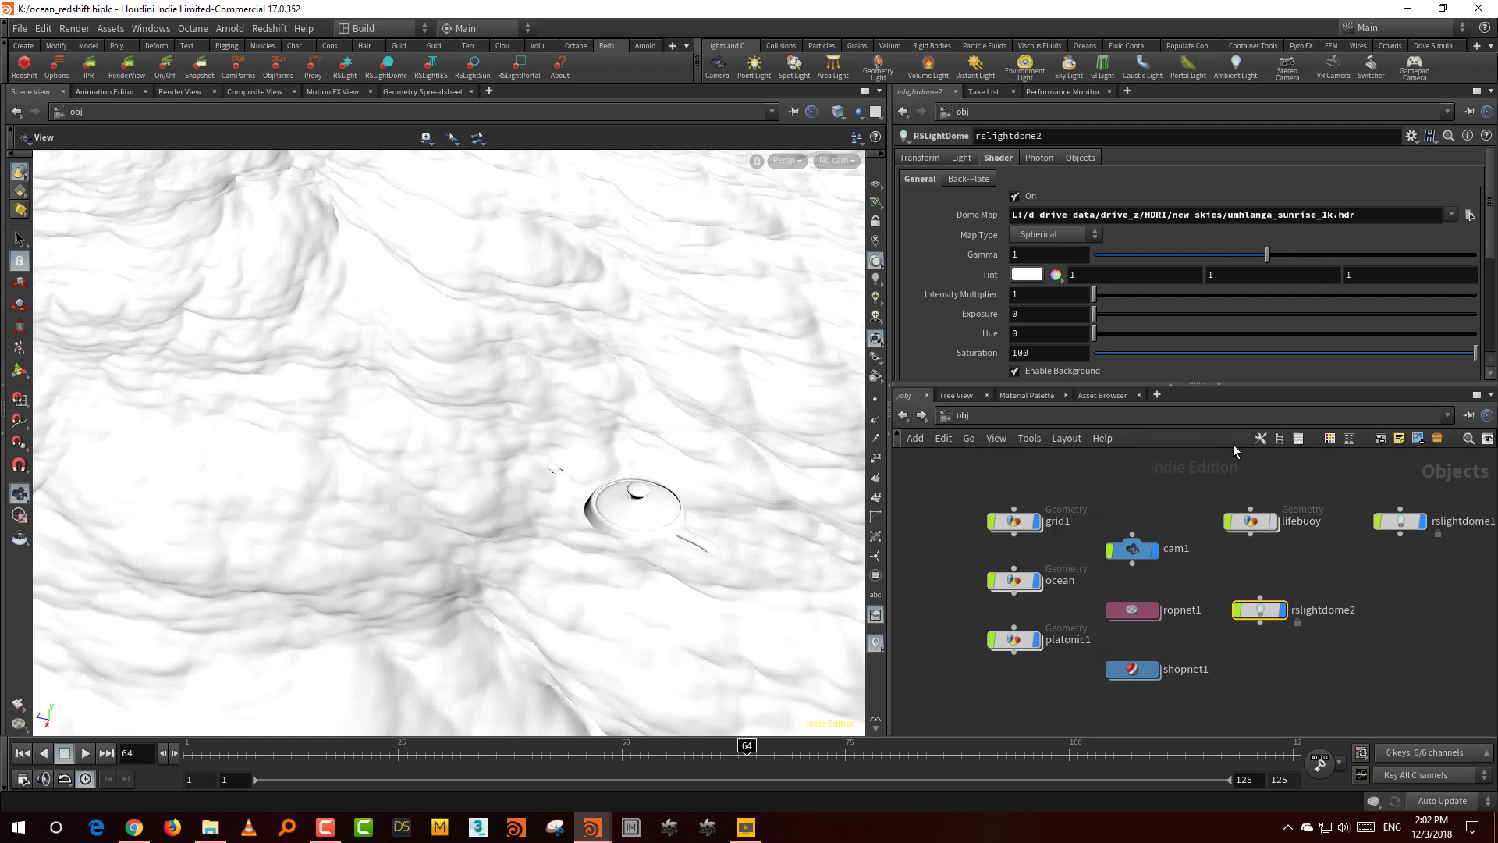
left_click(1323, 653)
left_click(127, 65)
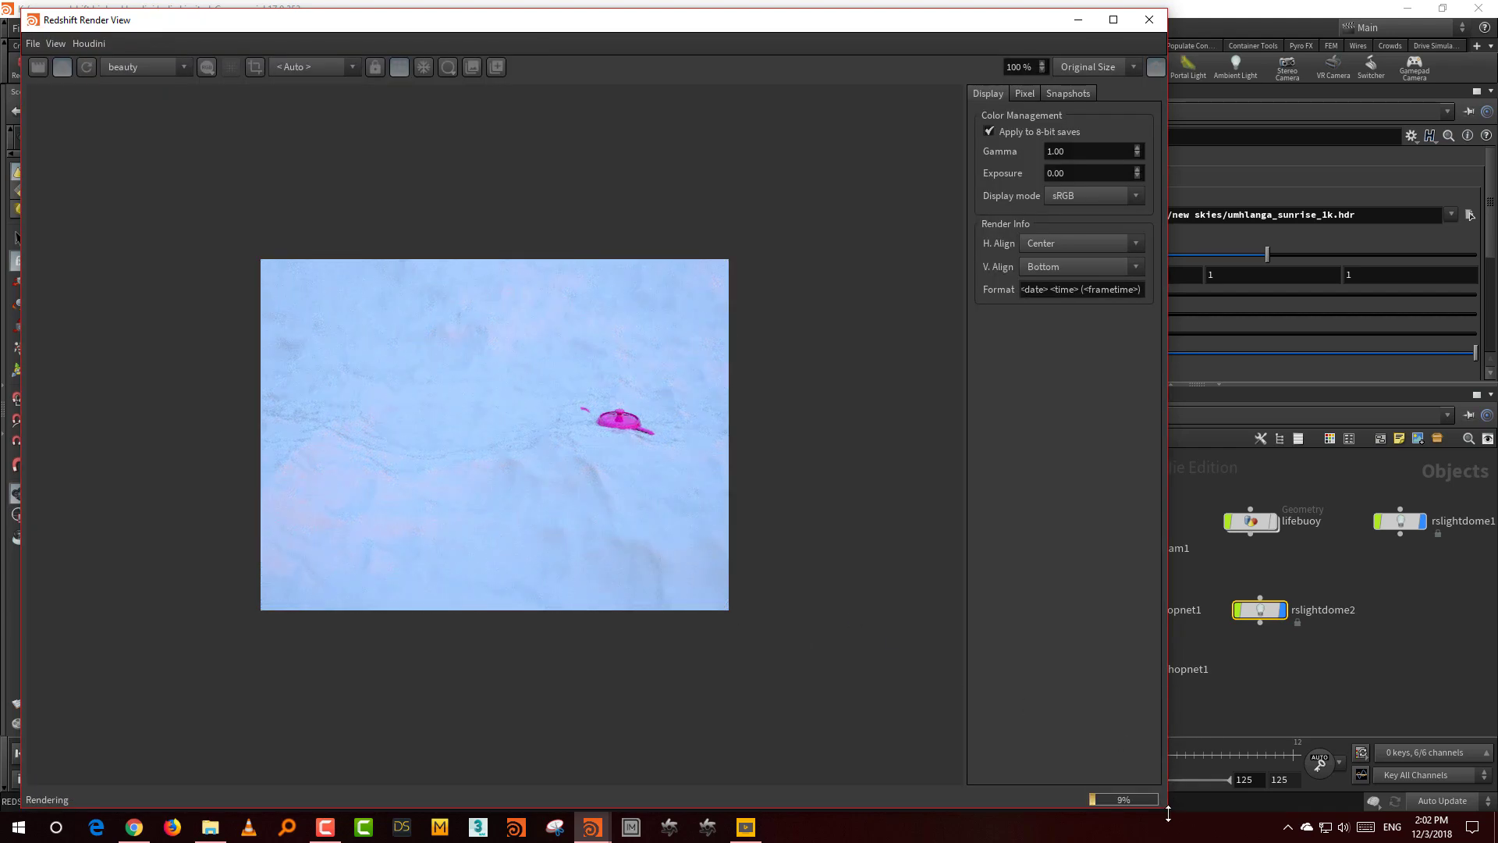
- Turn off cam1's Enable DOF and rotate rslightdome2 160° around Y
left_click_drag(1168, 814, 840, 707)
left_click(921, 157)
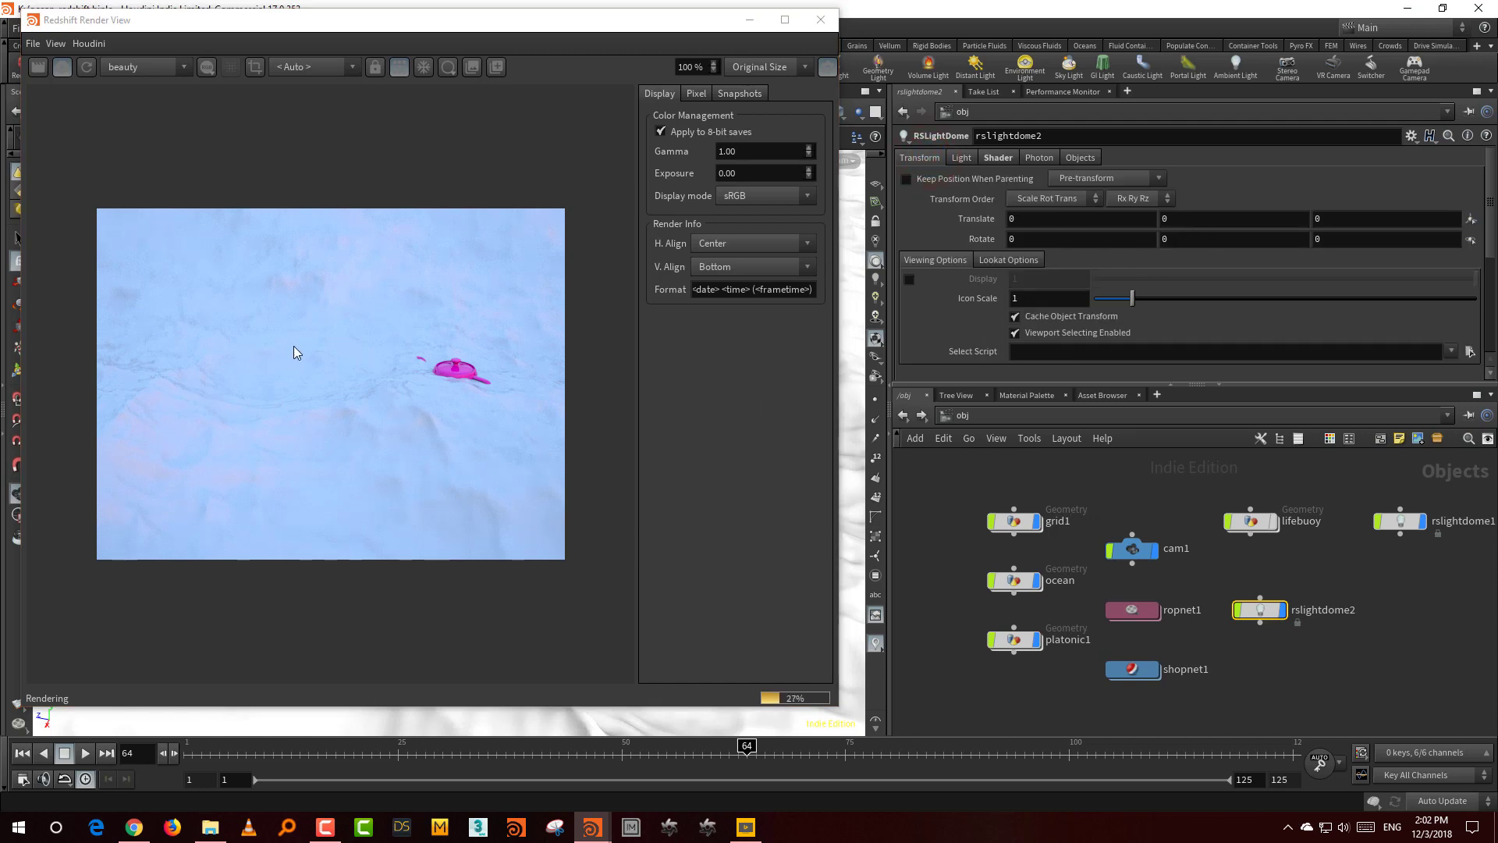
left_click(1133, 549)
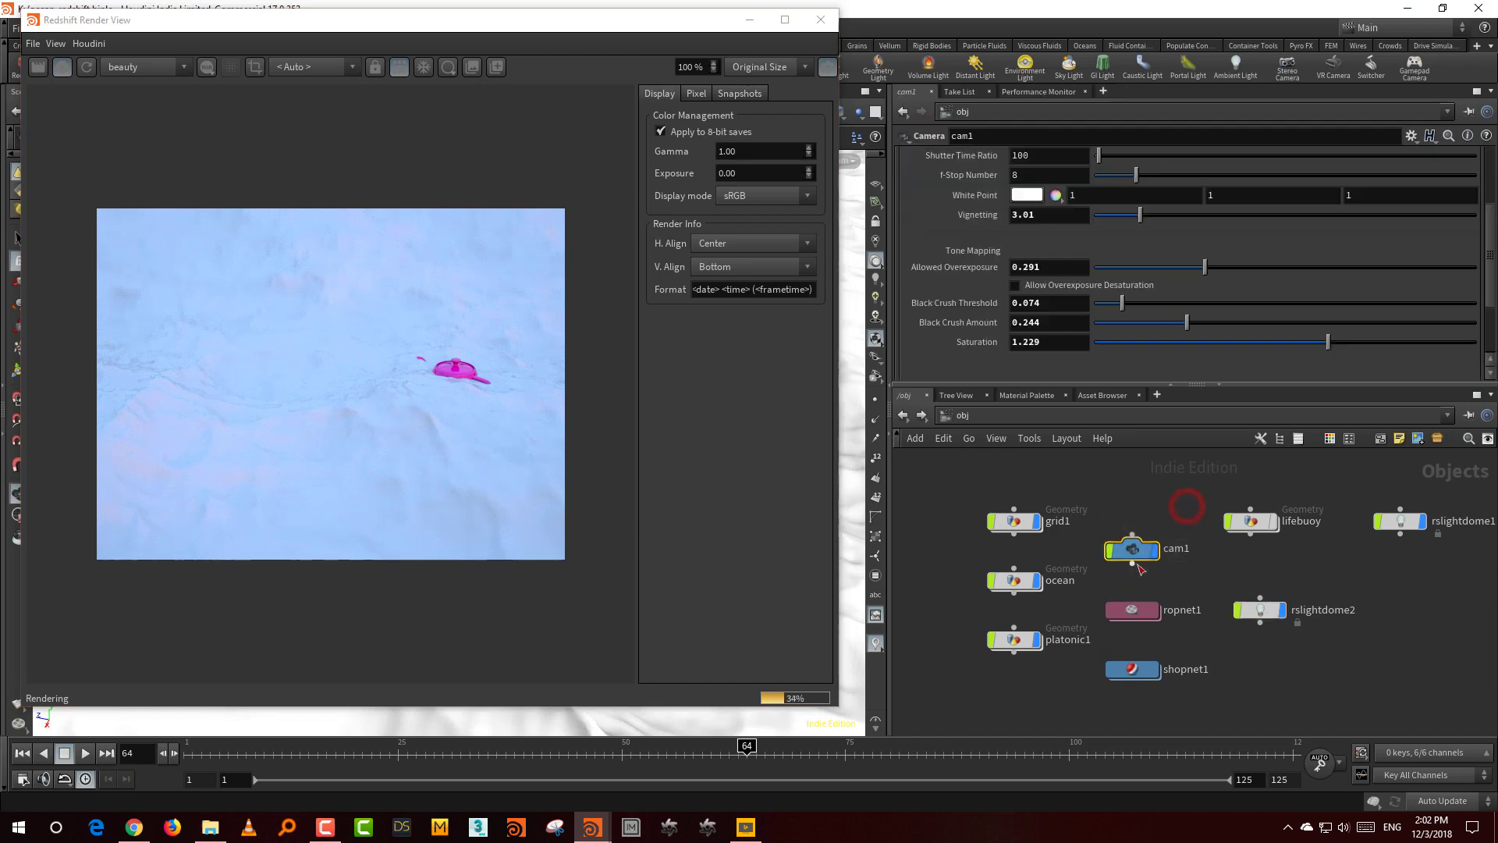
scroll(1487, 234, "up", 3)
scroll(1234, 195, "up", 2)
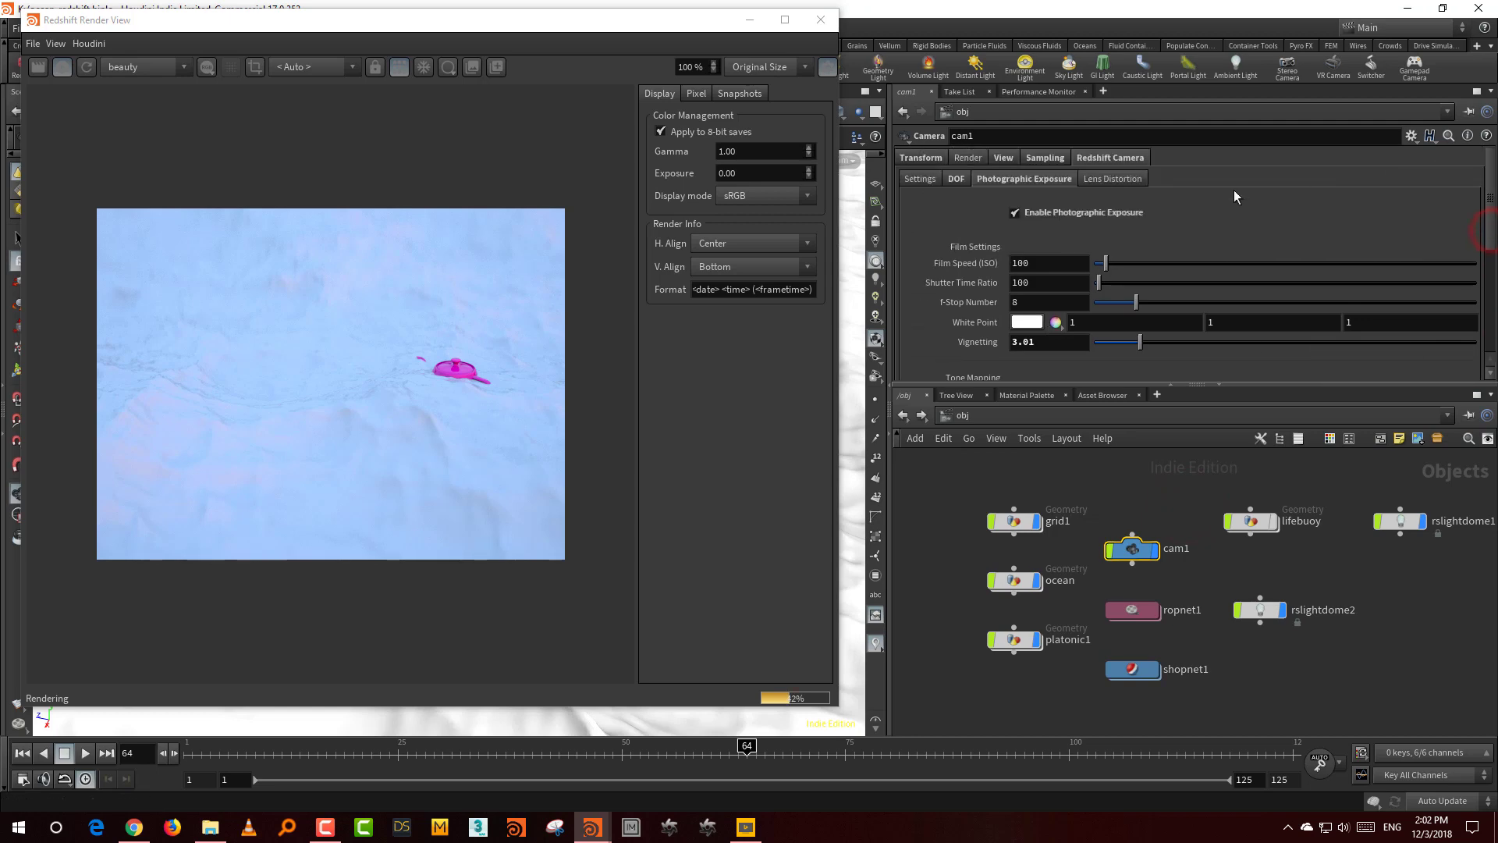
left_click(957, 179)
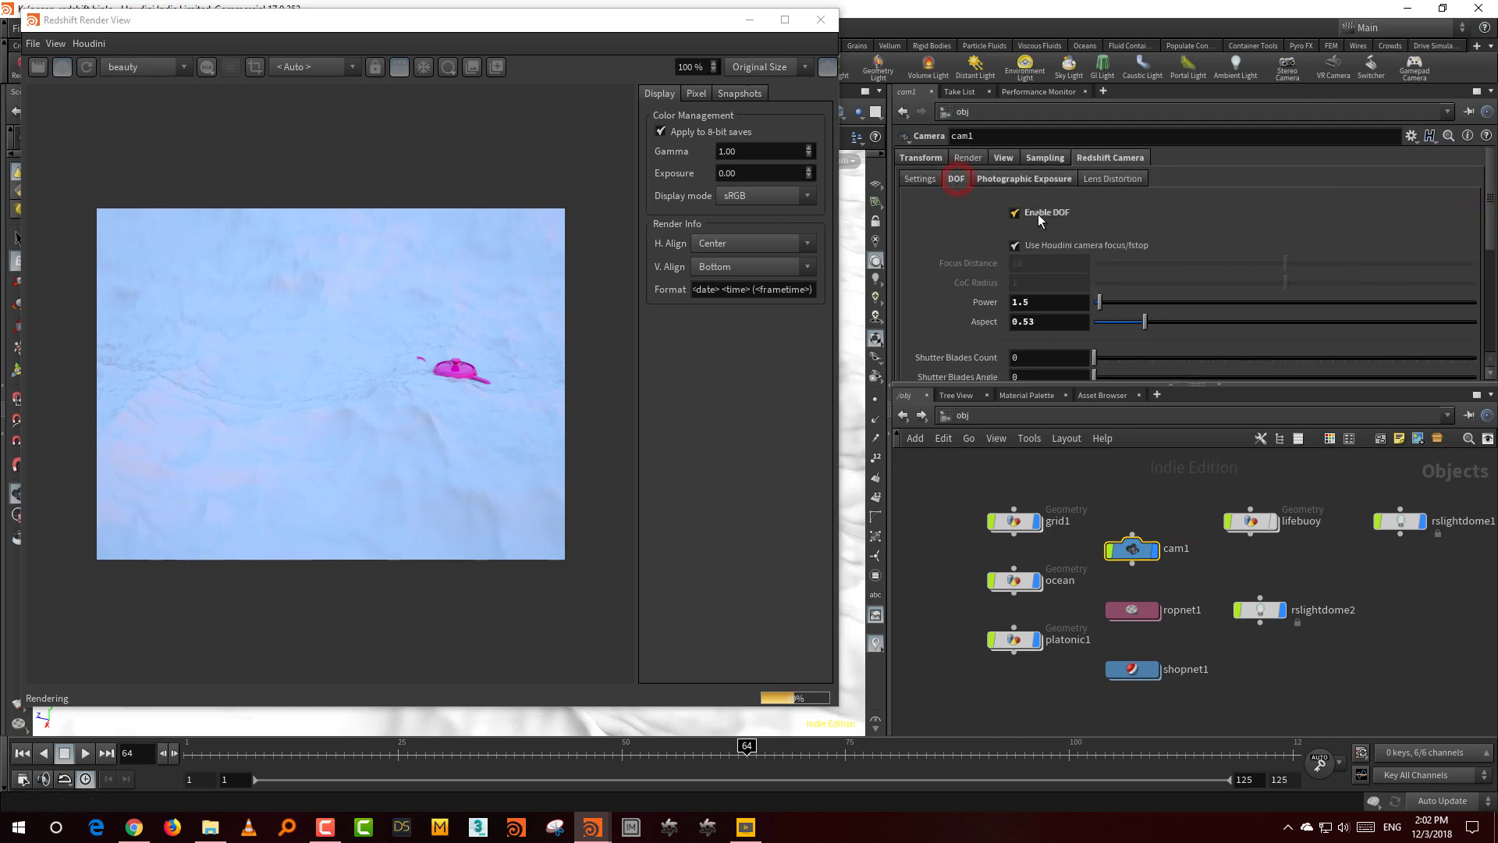
left_click(1037, 213)
left_click(1260, 610)
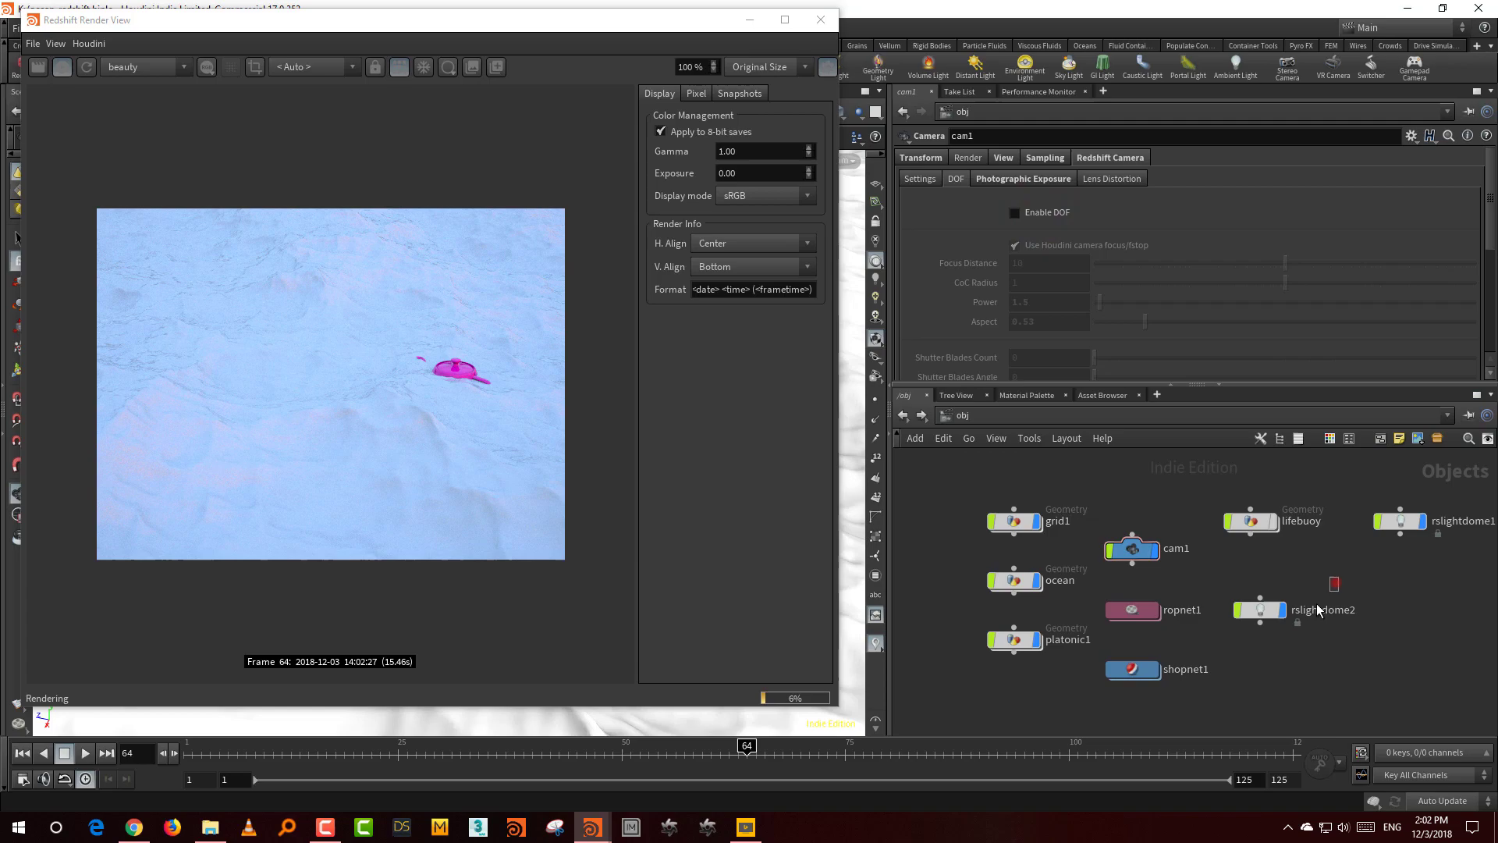
middle_click_drag(1188, 240, 1302, 170)
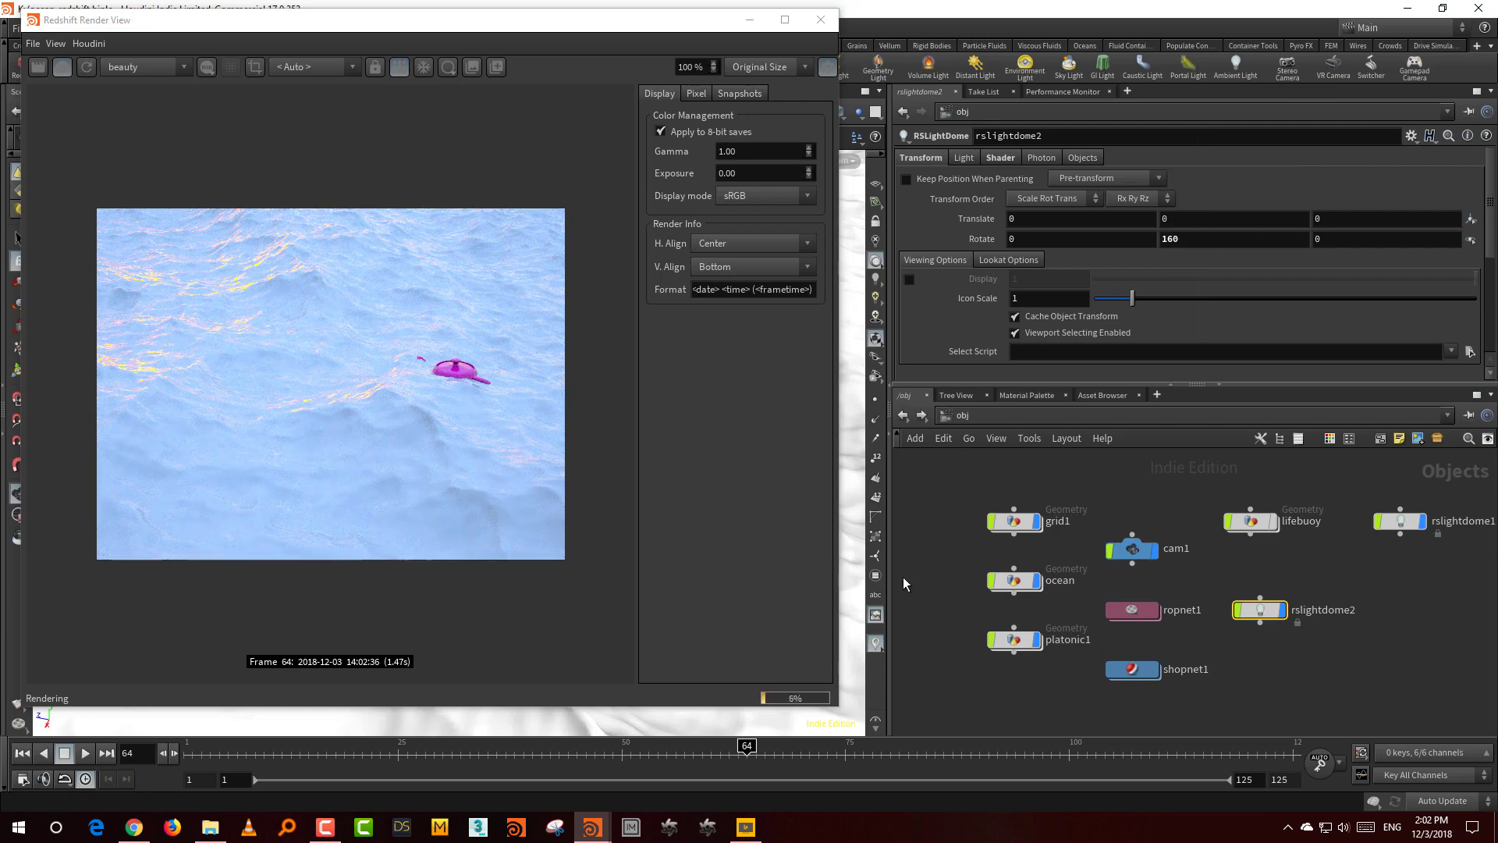
- Set cam1's photographic exposure Saturation to 1
left_click(1155, 549)
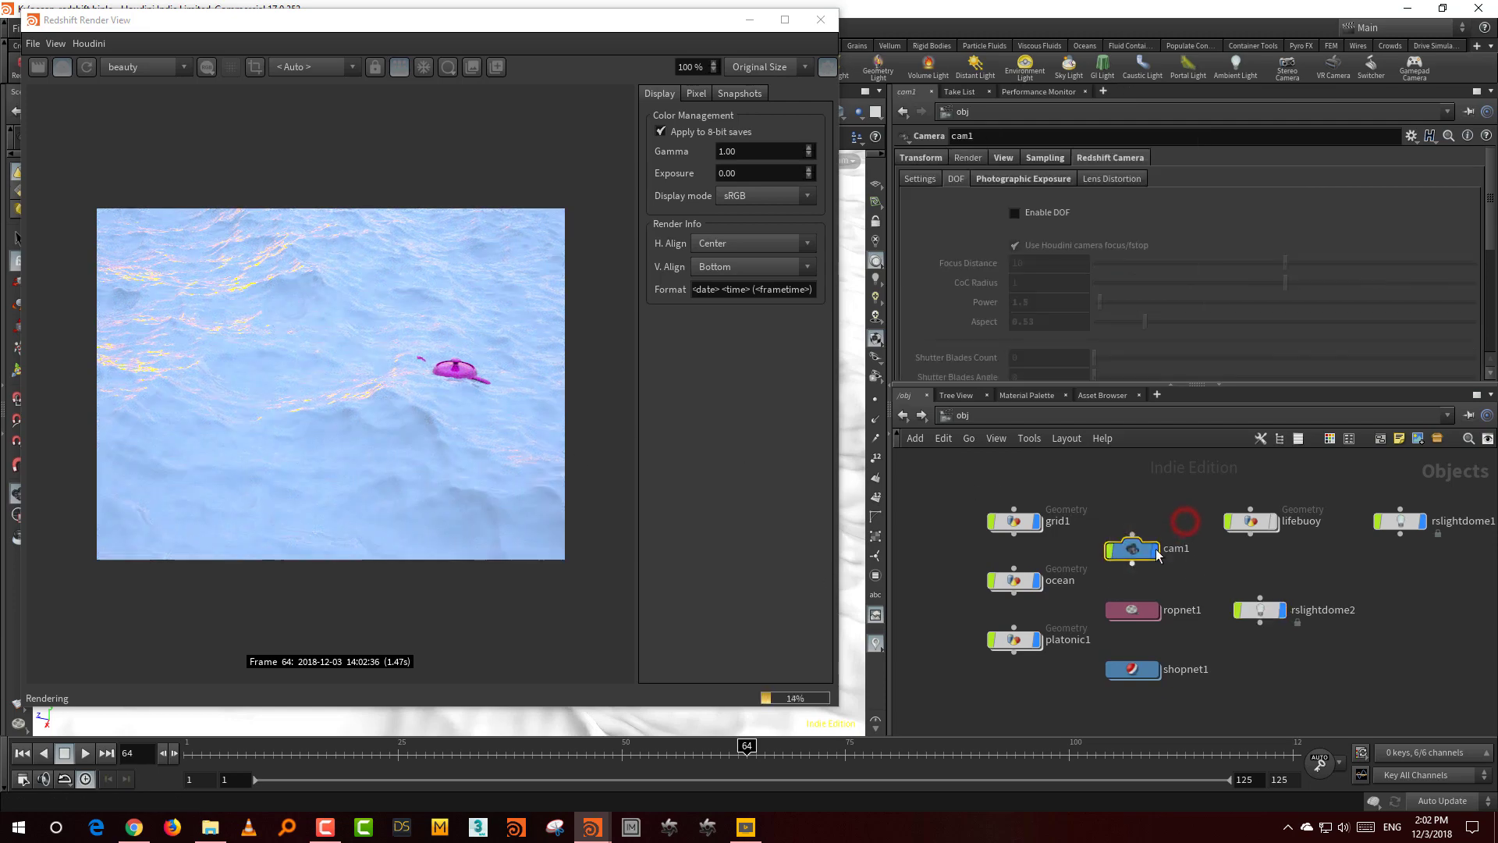
left_click(1062, 179)
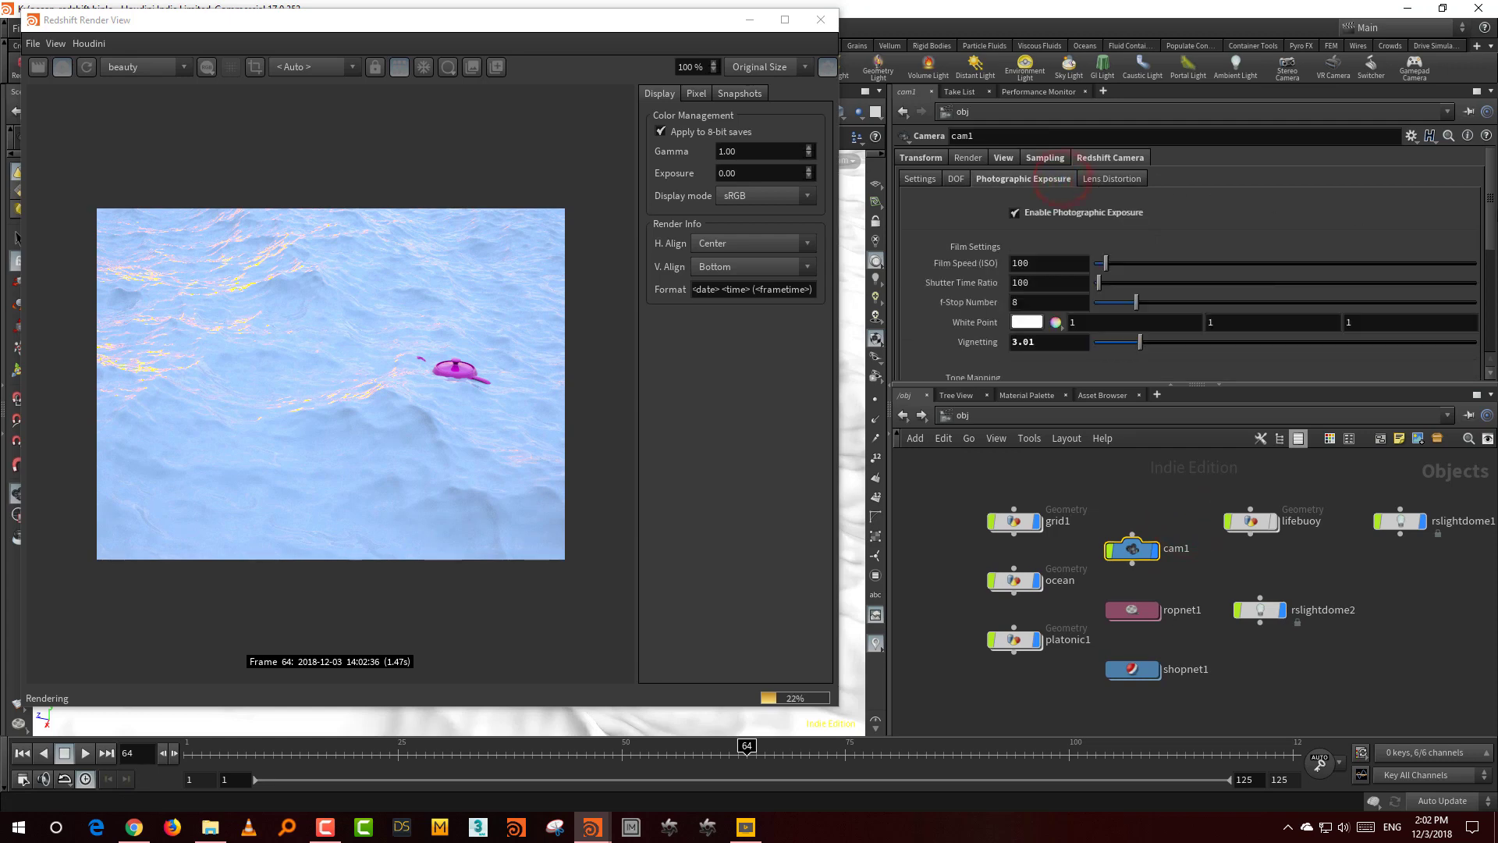
scroll(1486, 211, "down", 5)
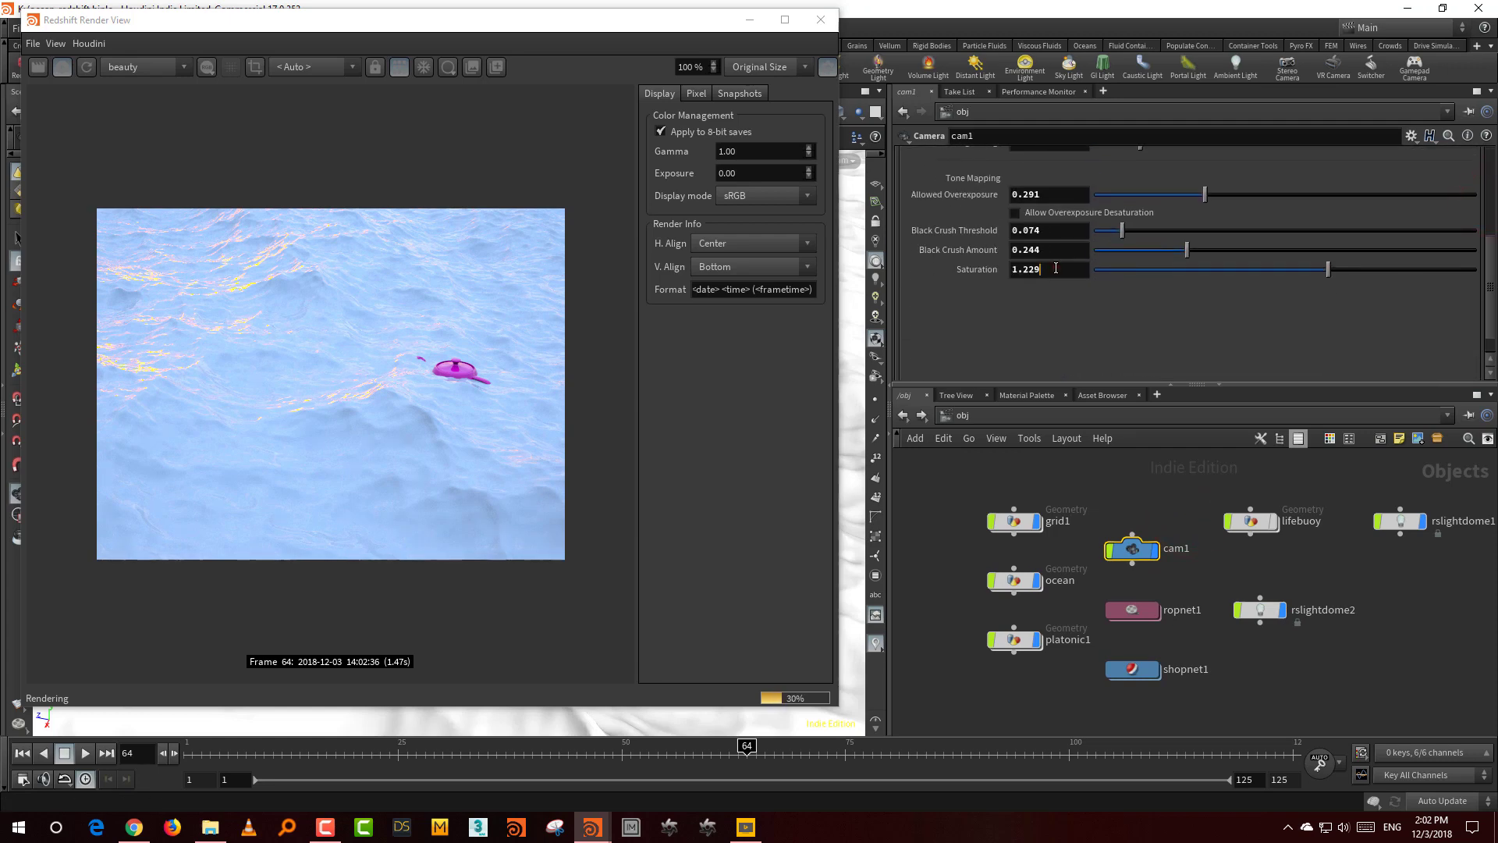
left_click_drag(1058, 269, 904, 334)
type("1")
key("Return")
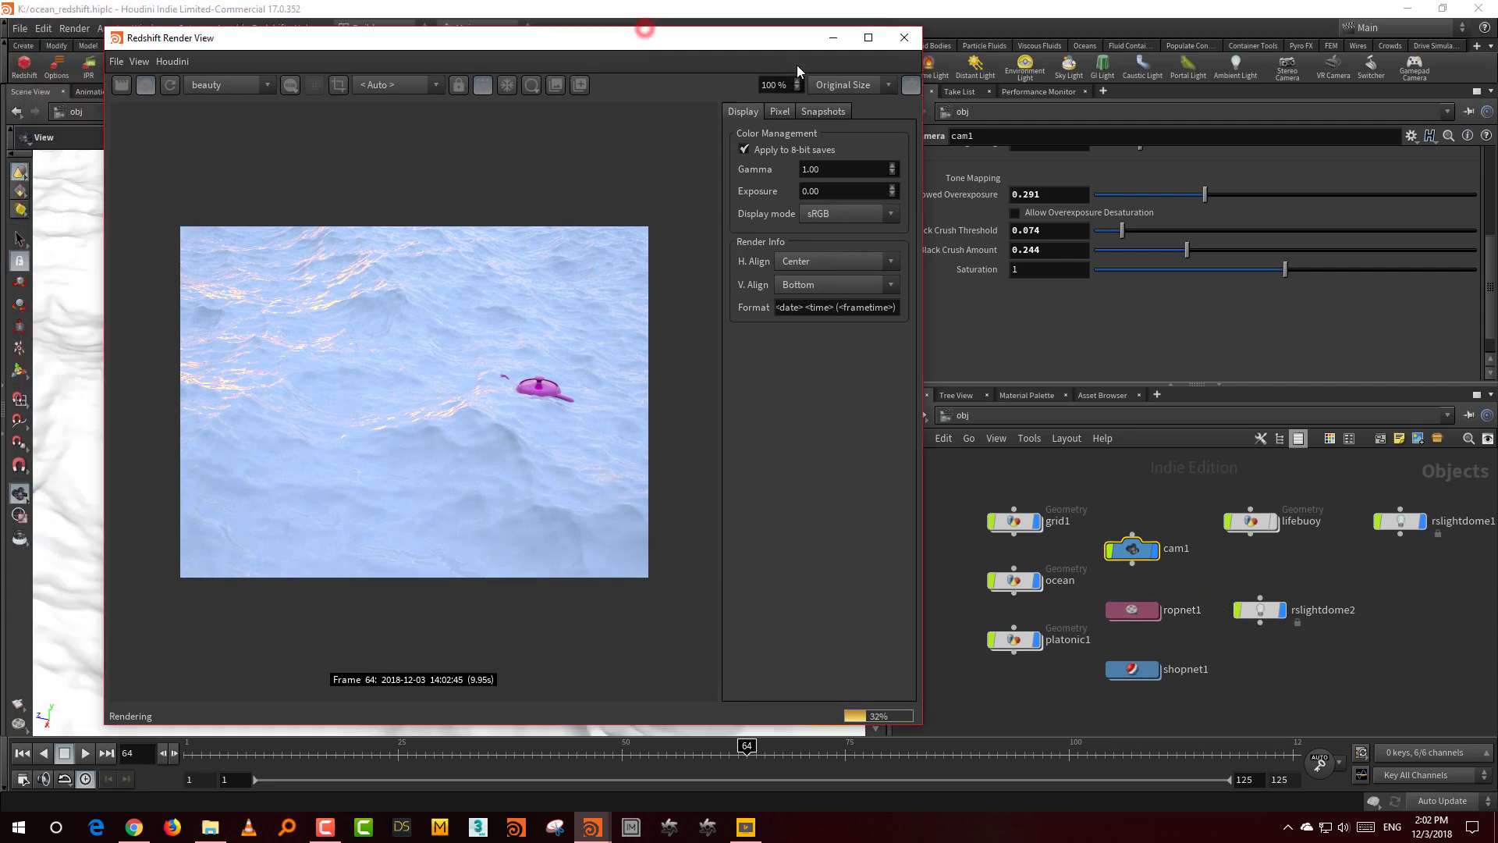
- Go to frame 31, look through cam1 in the viewport, and restart the render from that view
left_click_drag(797, 66, 1428, 499)
left_click(535, 754)
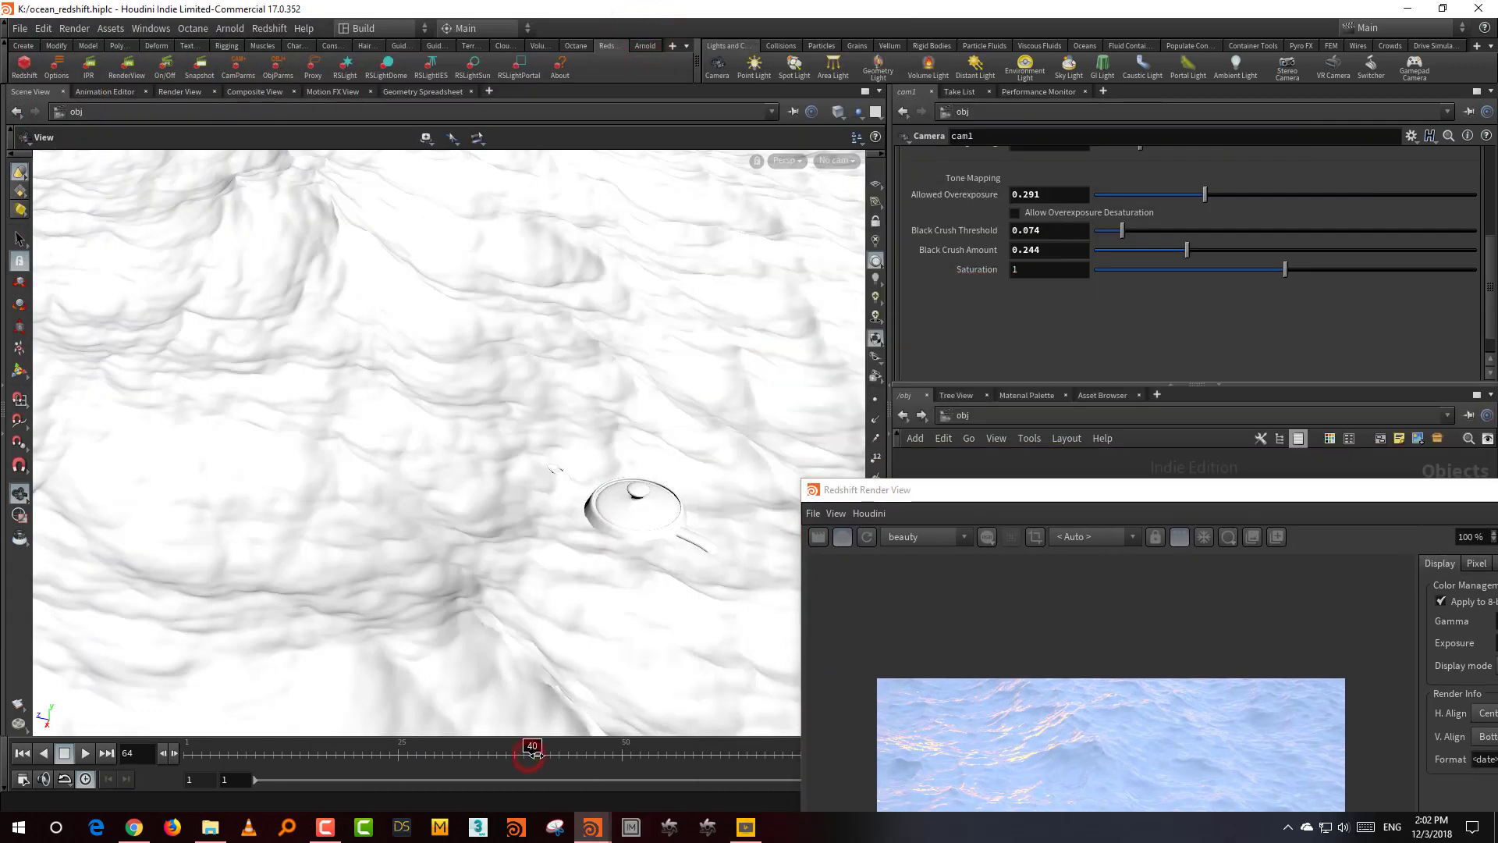
left_click(455, 754)
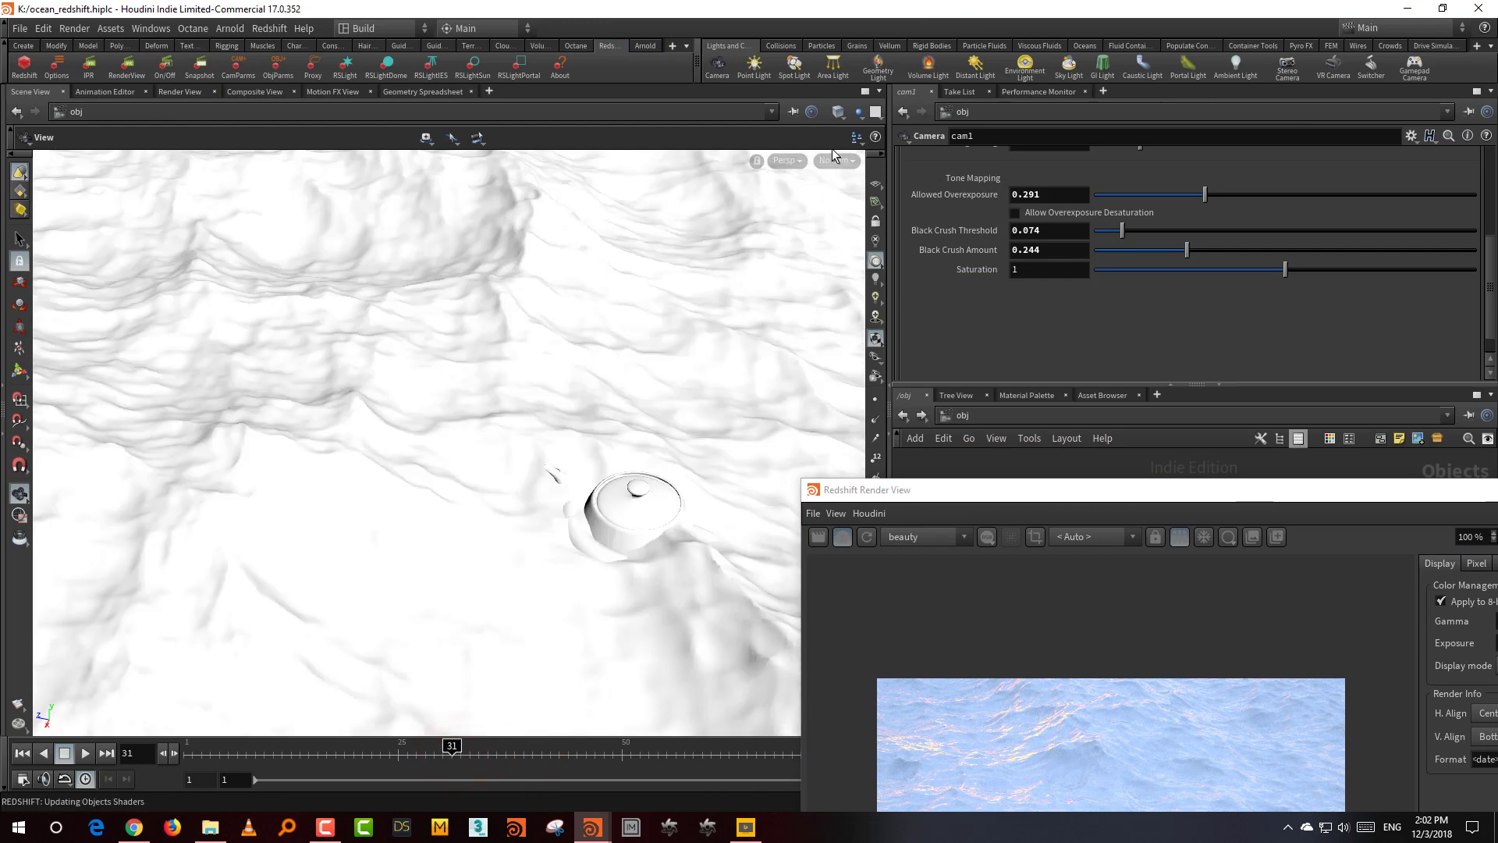
left_click(833, 159)
left_click(859, 231)
left_click_drag(949, 491, 885, 169)
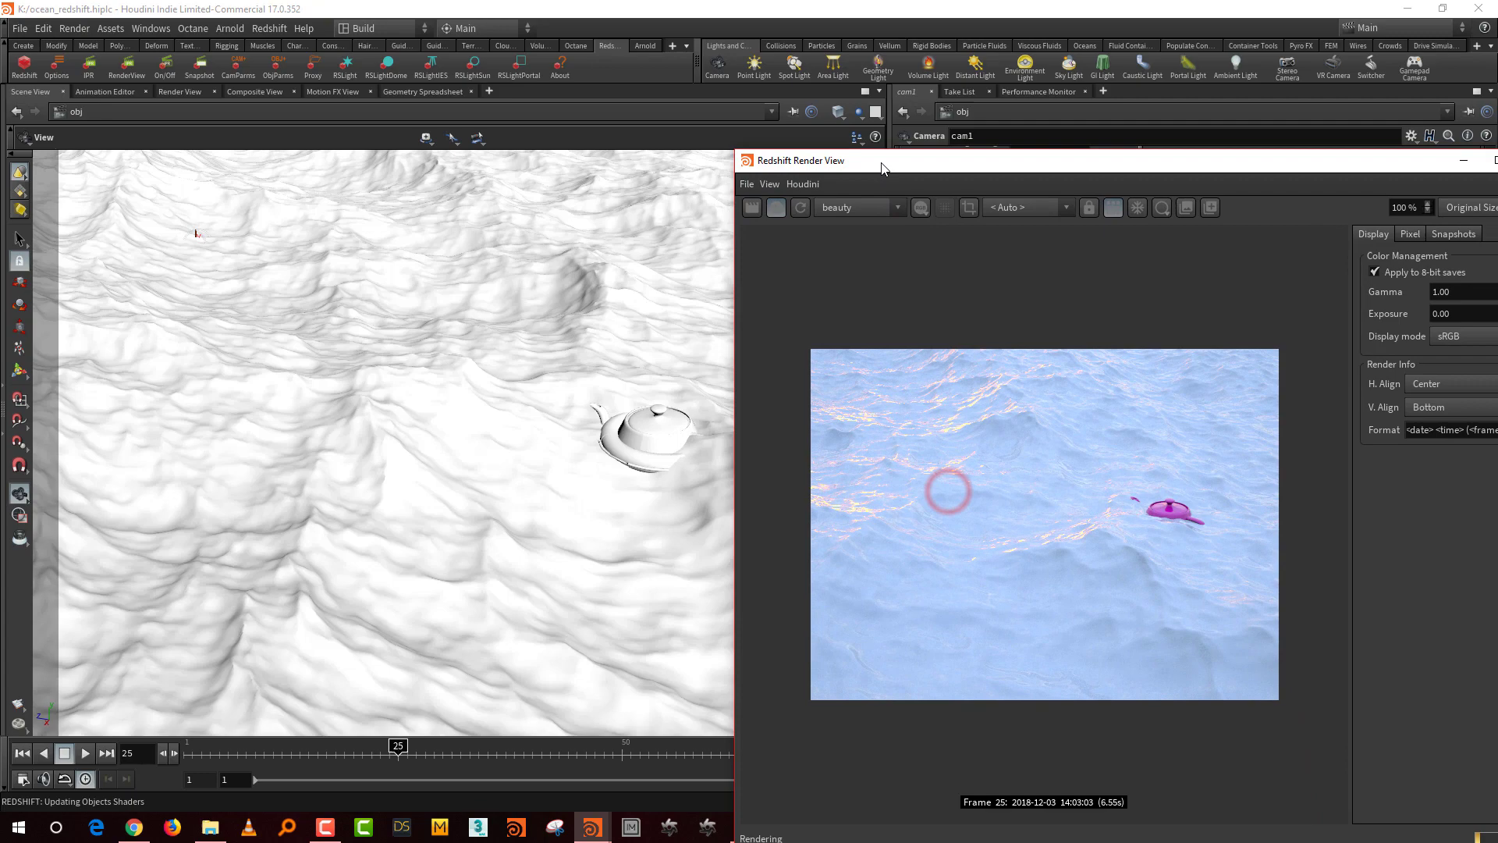
left_click(799, 208)
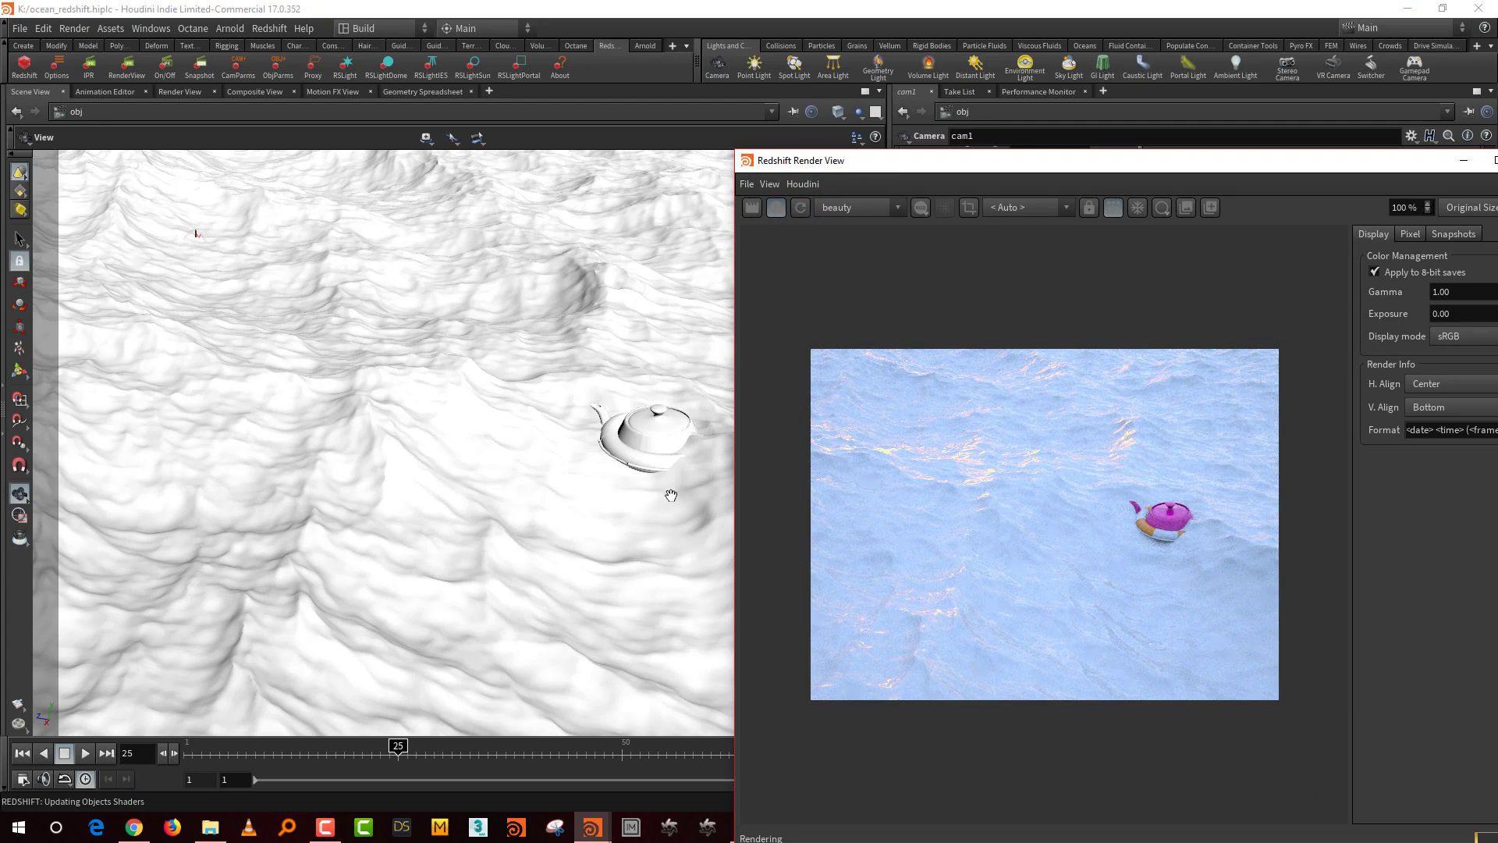
left_click_drag(1090, 167, 438, 162)
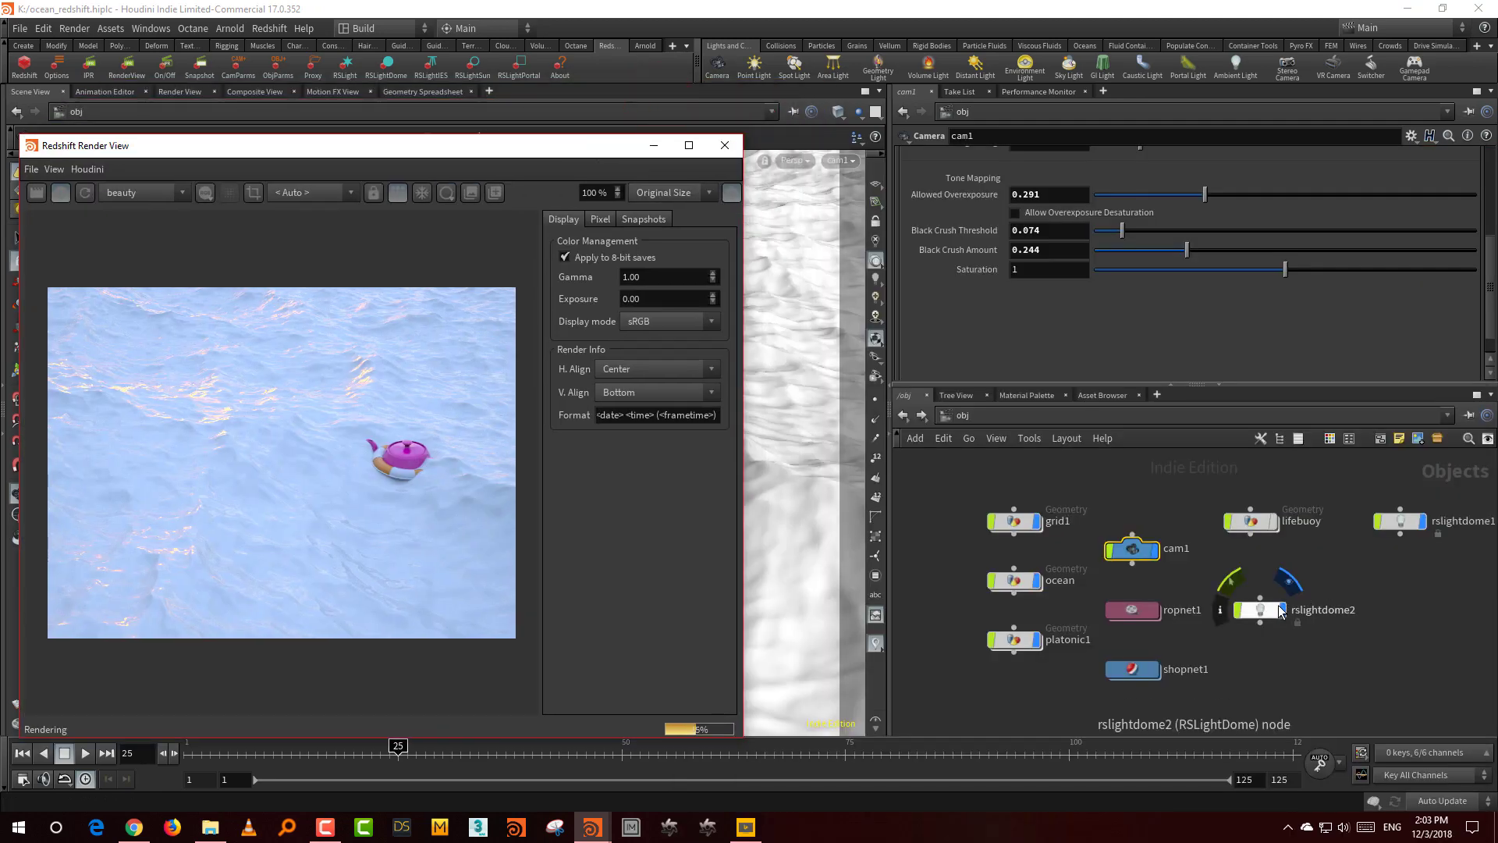
- In shopnet1's ocean1 network, drag Material1's Diffuse Weight down to 0
middle_click_drag(1215, 660, 1204, 637)
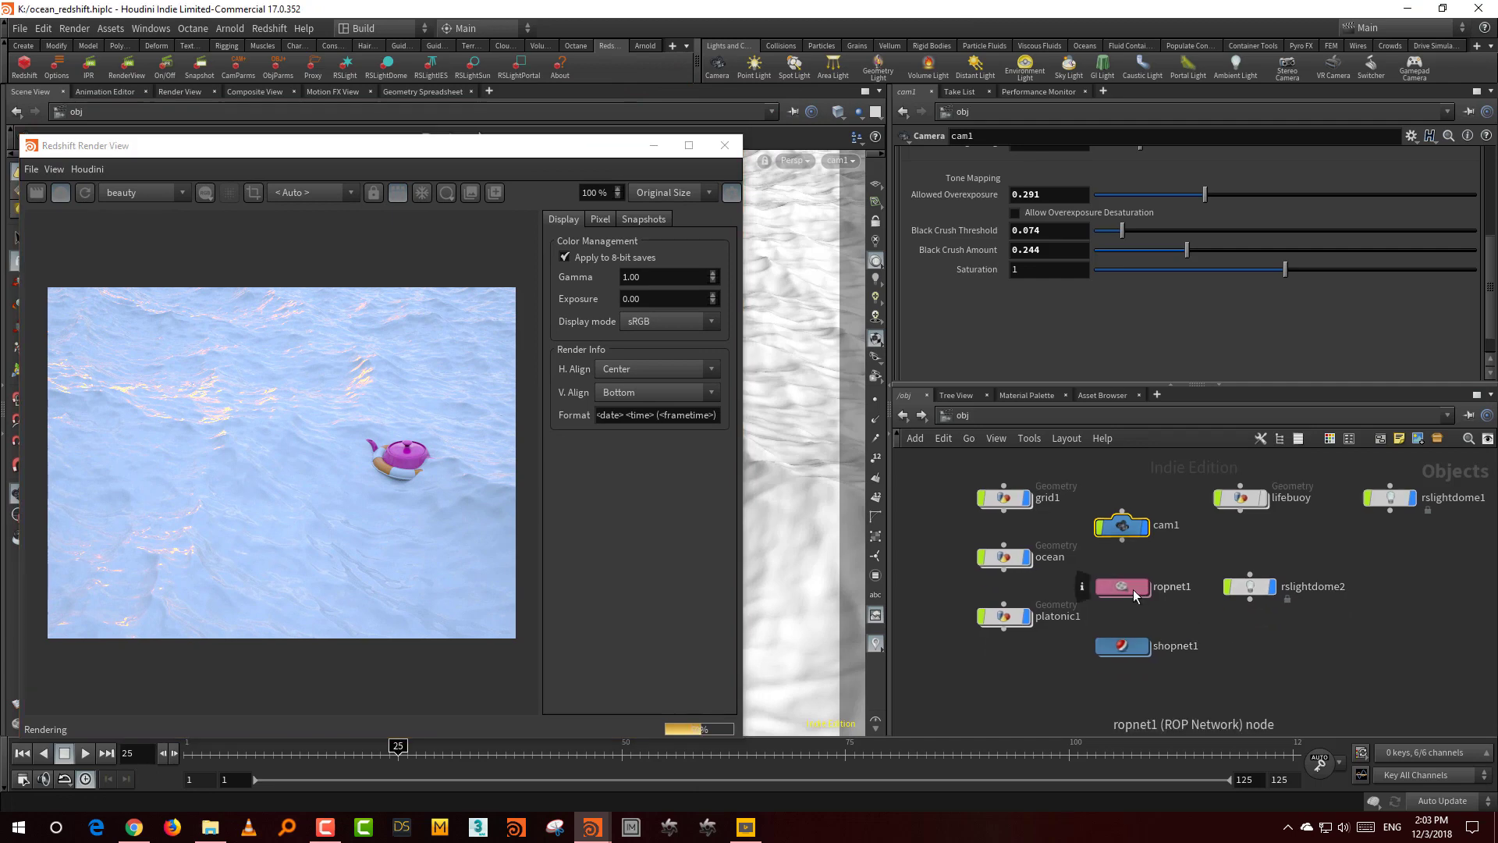
double_click(1122, 645)
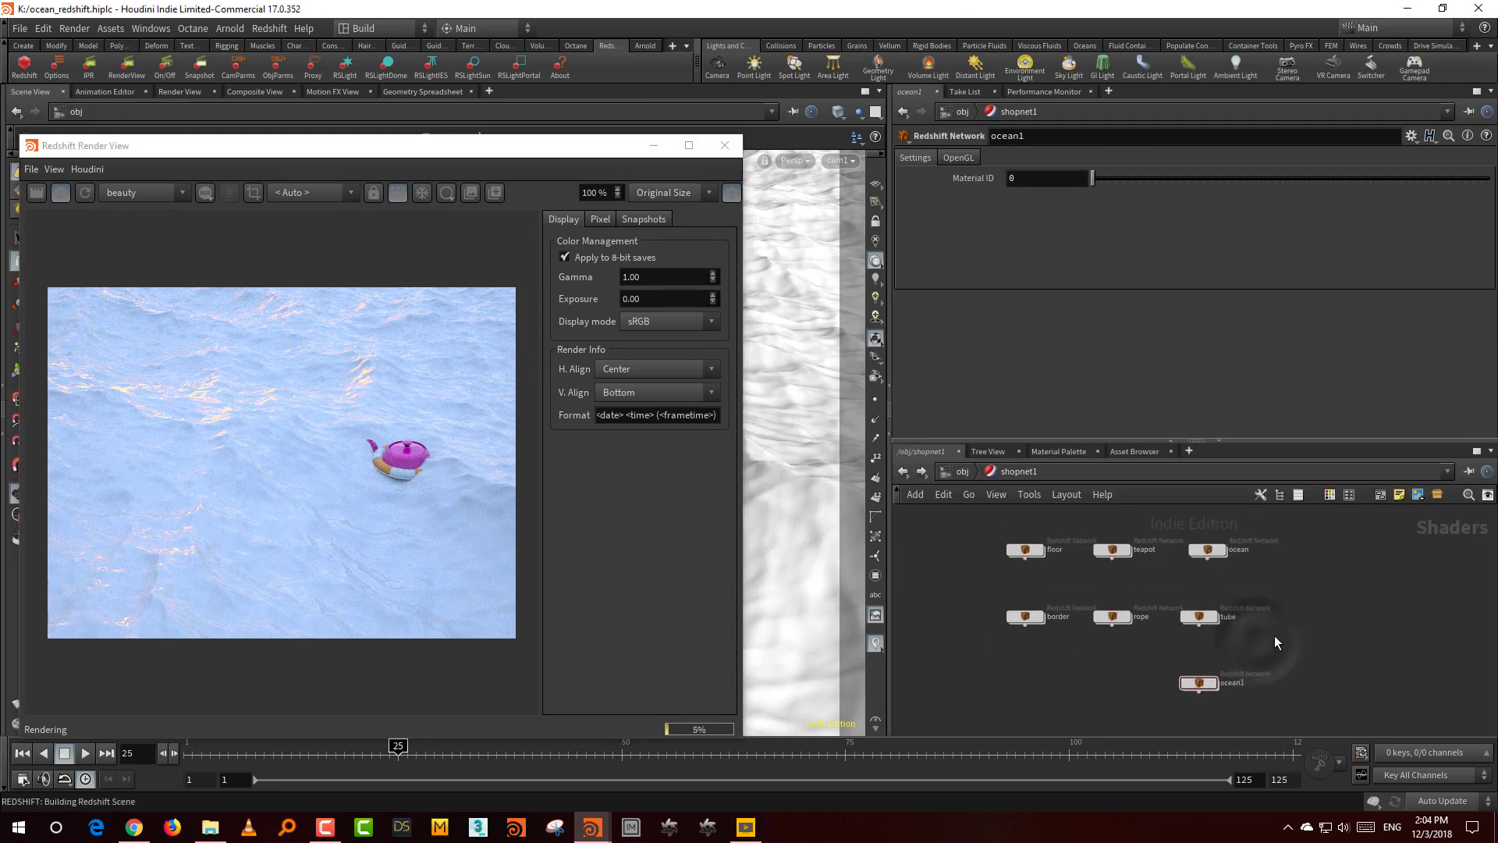
left_click_drag(1262, 442, 1264, 367)
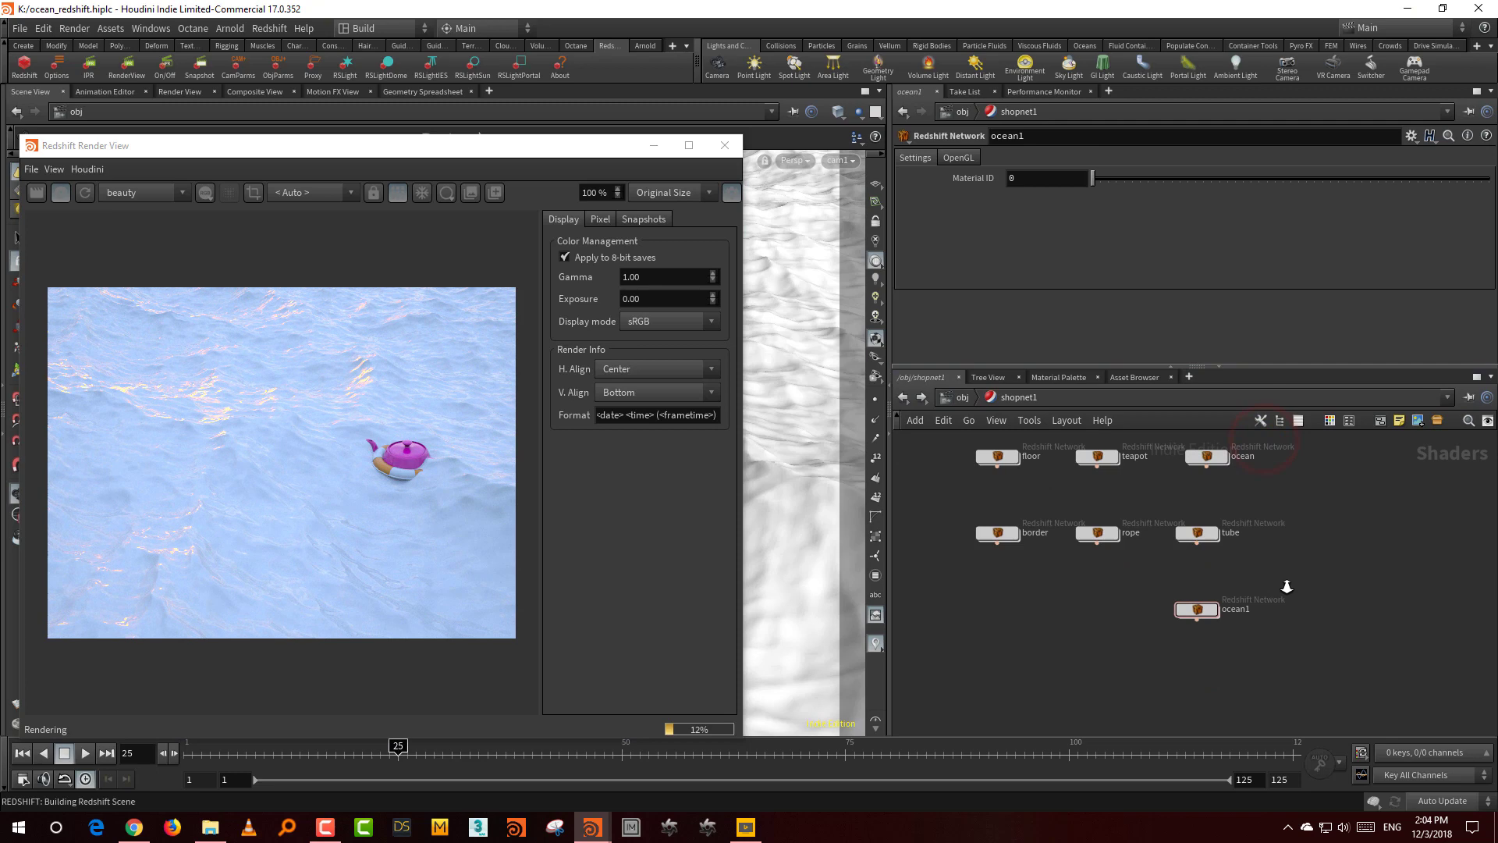
double_click(1178, 615)
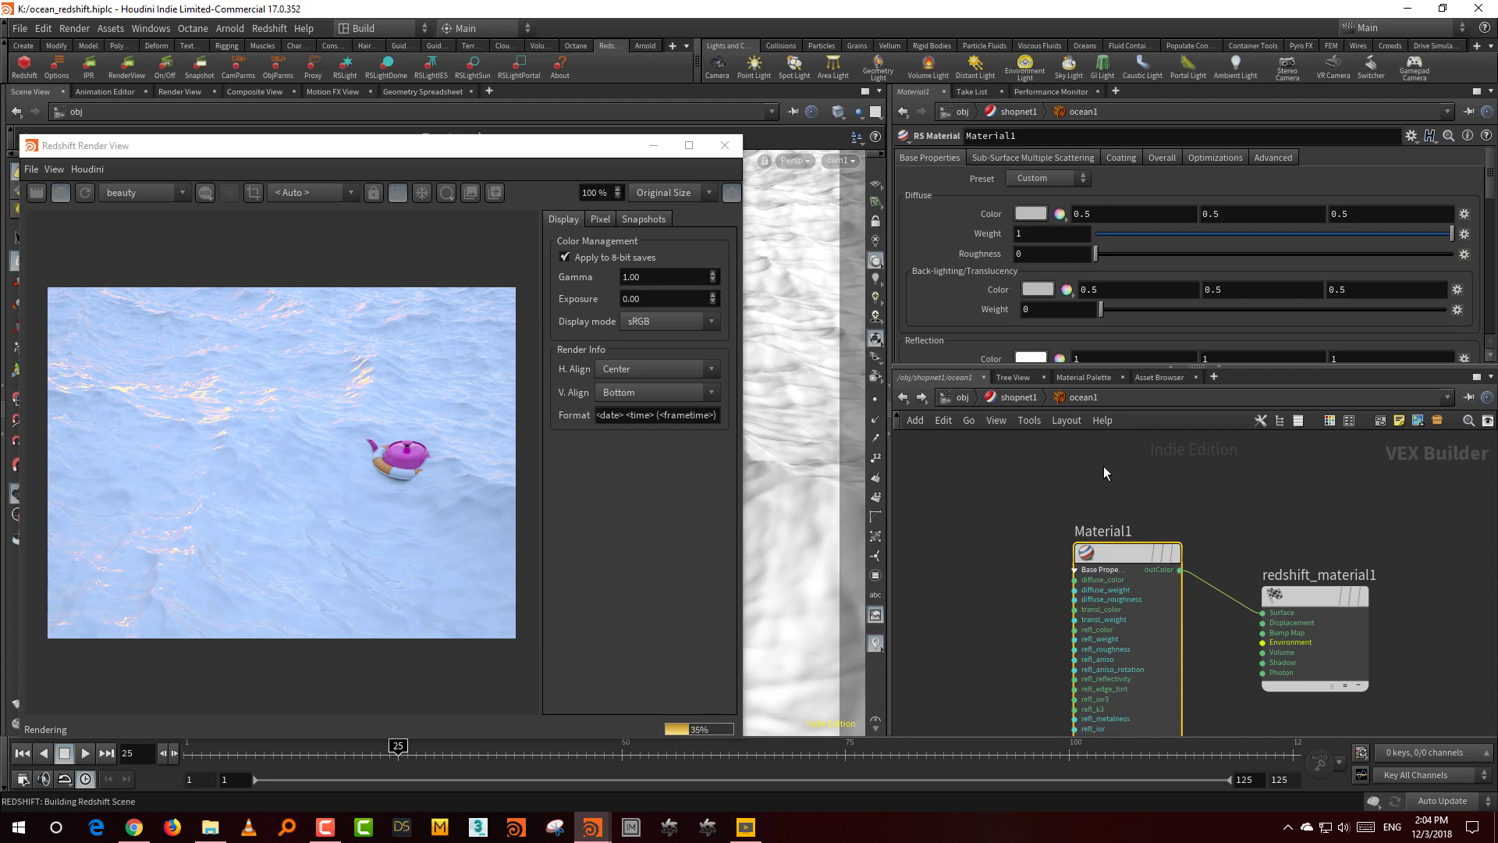
left_click(1067, 178)
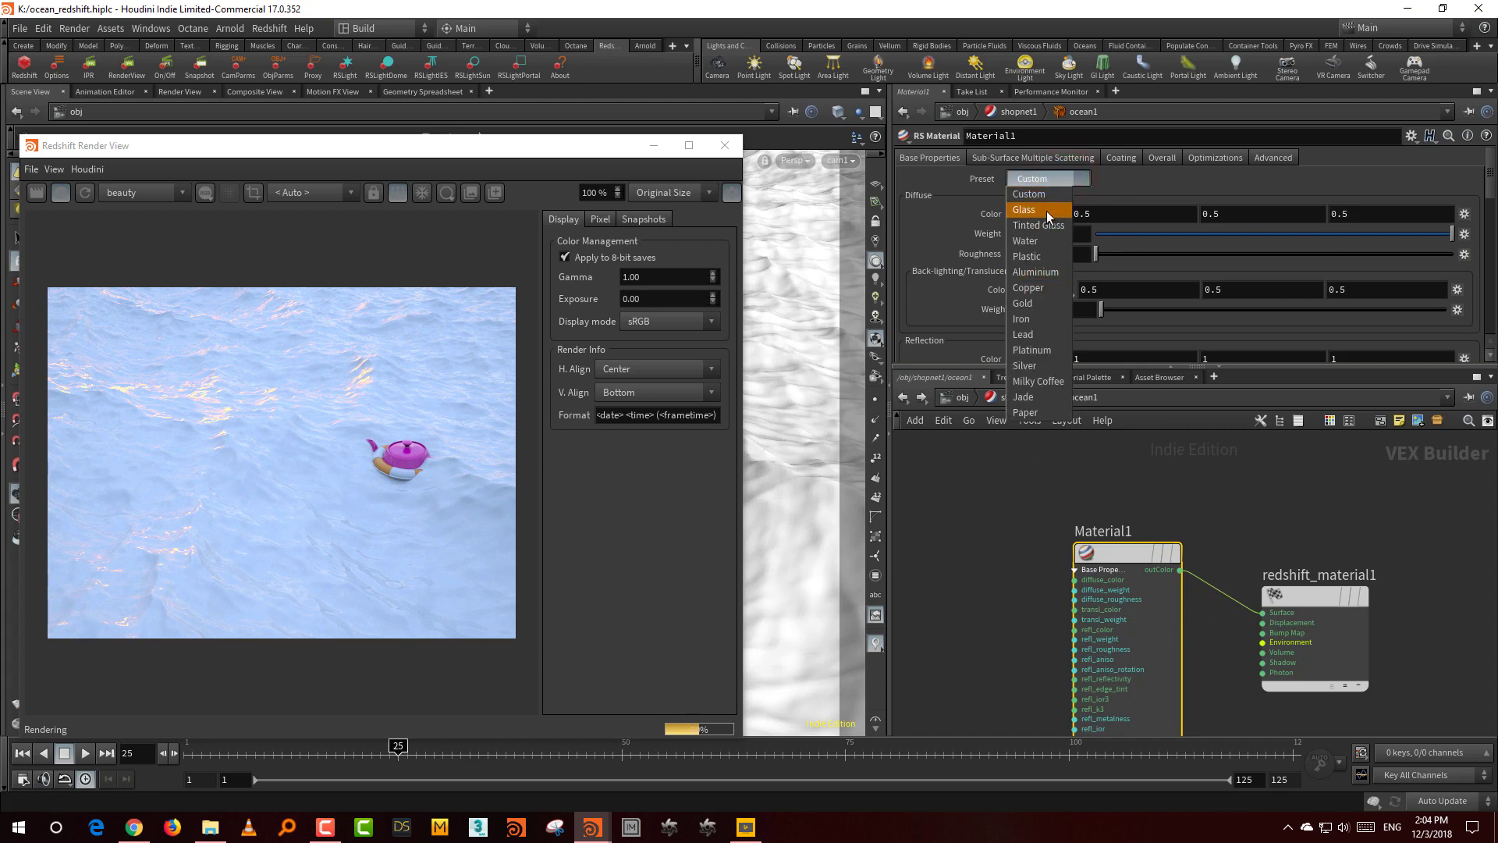
left_click(1185, 184)
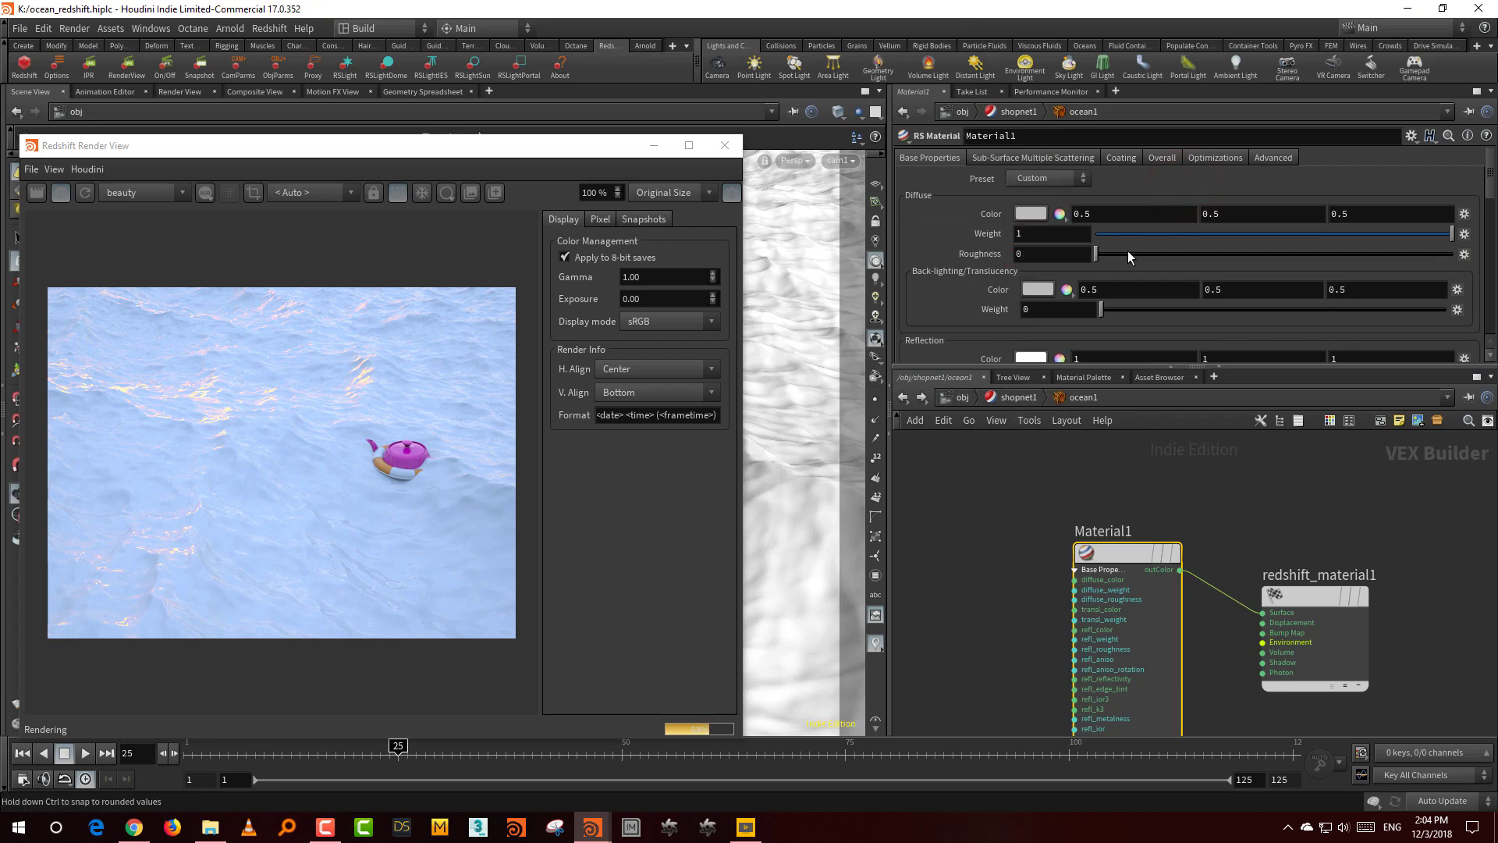
left_click_drag(1108, 233, 1083, 235)
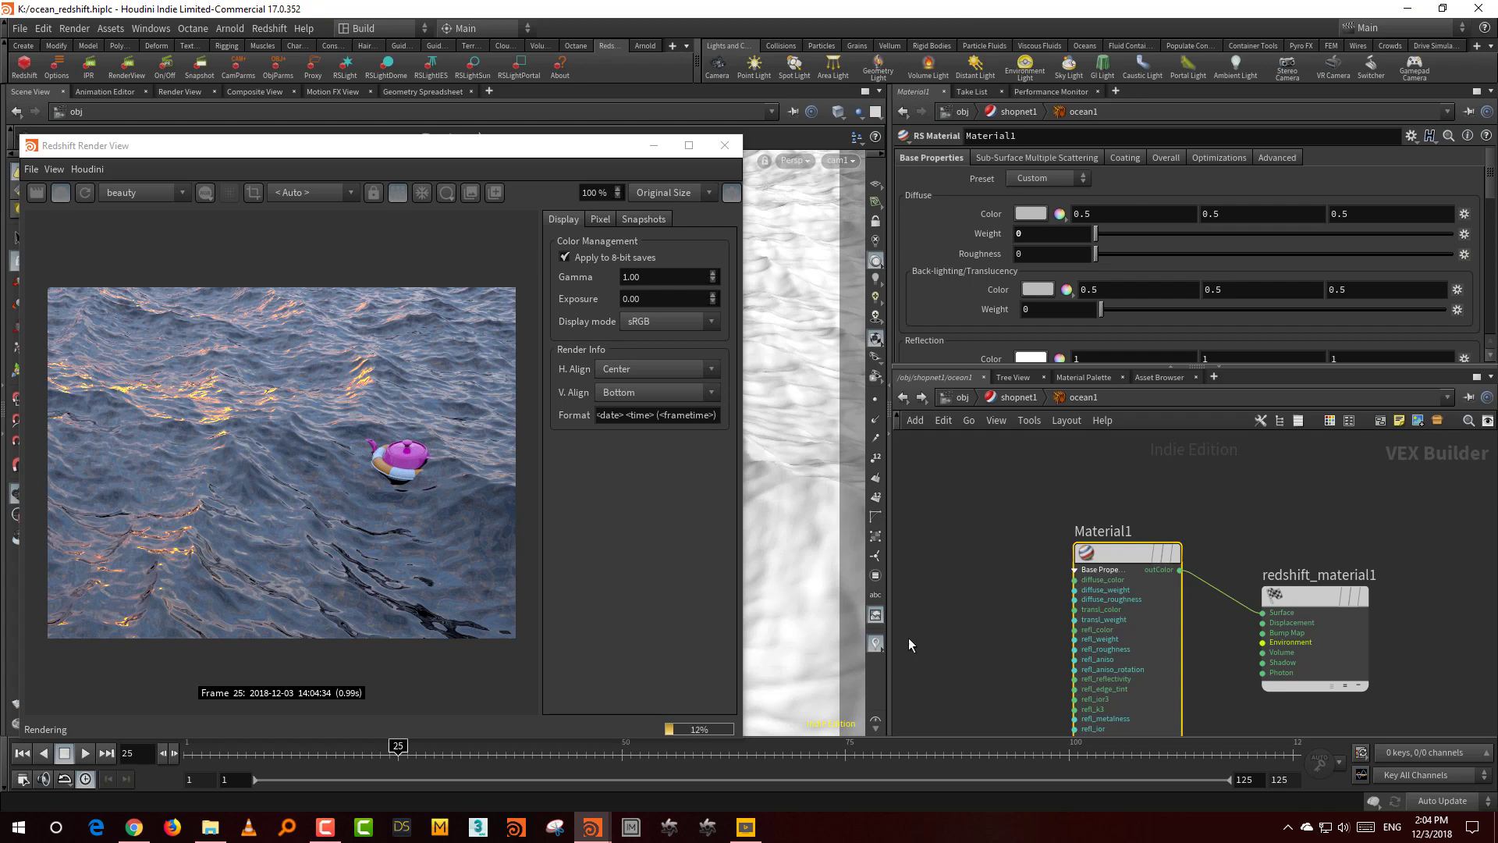
left_click_drag(1267, 366, 1311, 467)
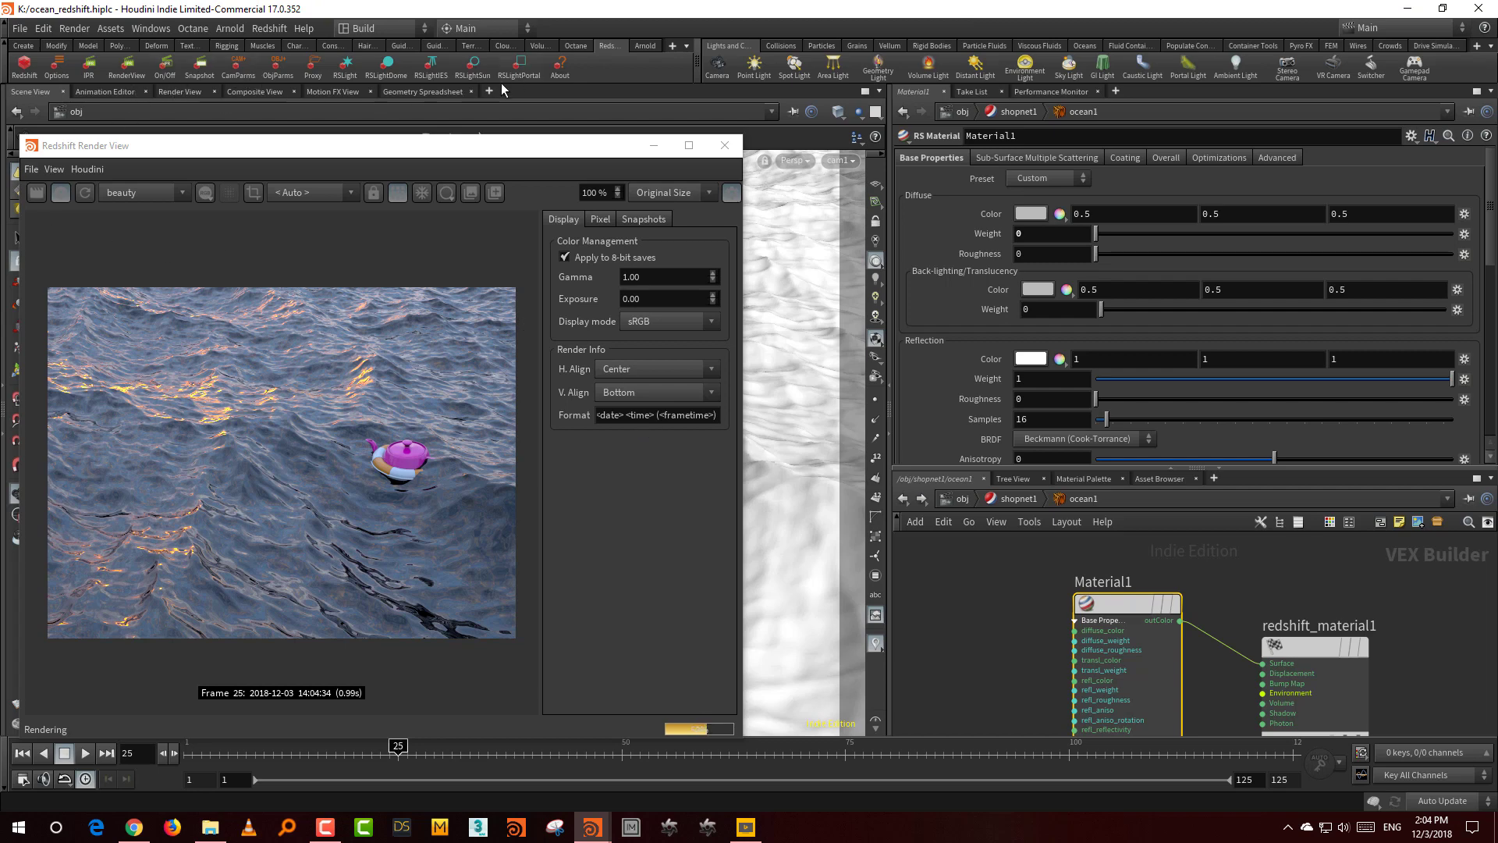
left_click(554, 70)
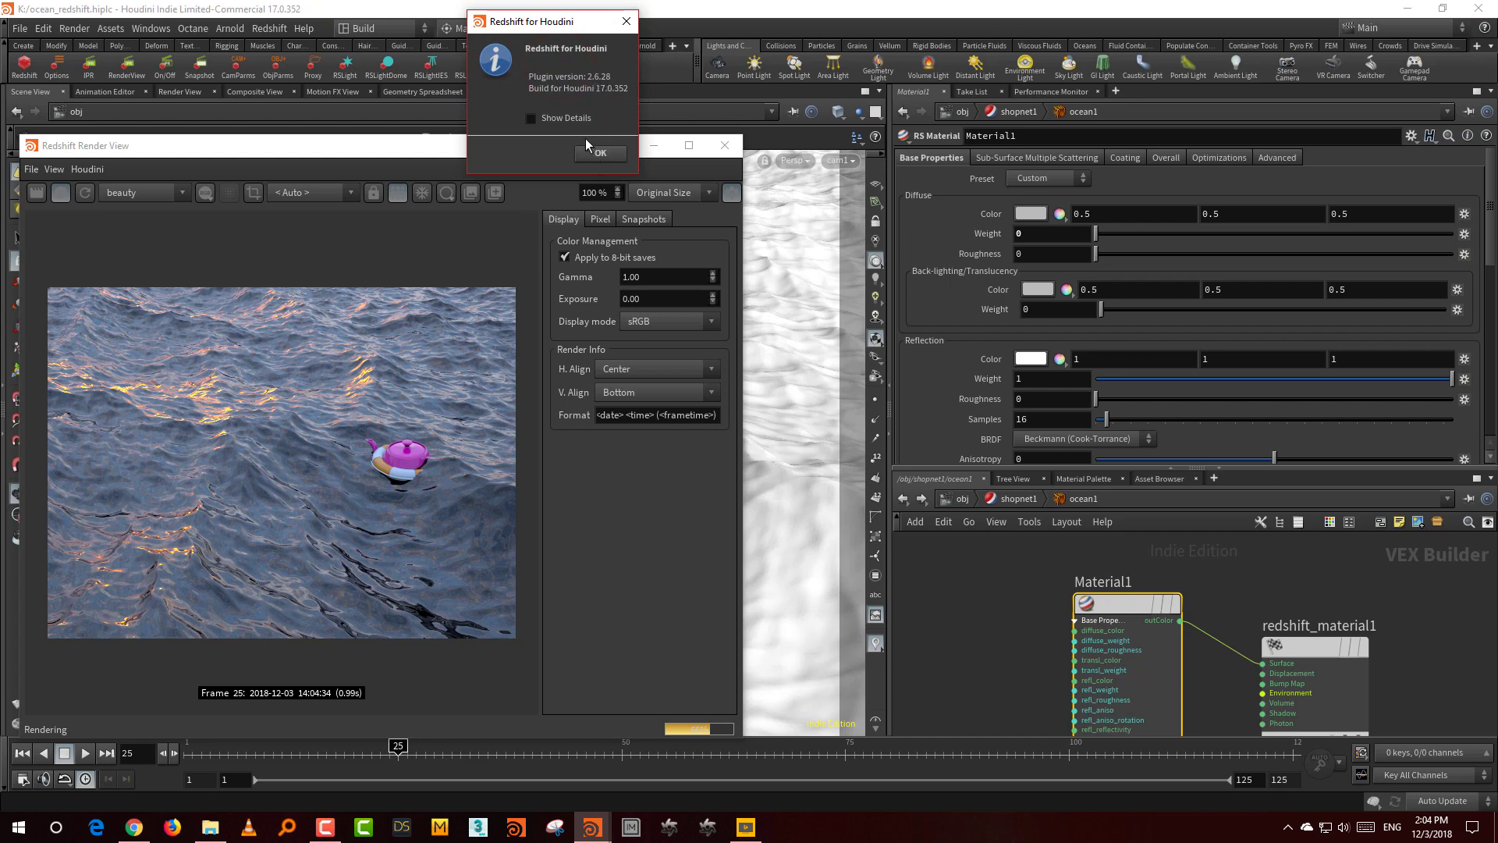
left_click_drag(559, 31, 512, 70)
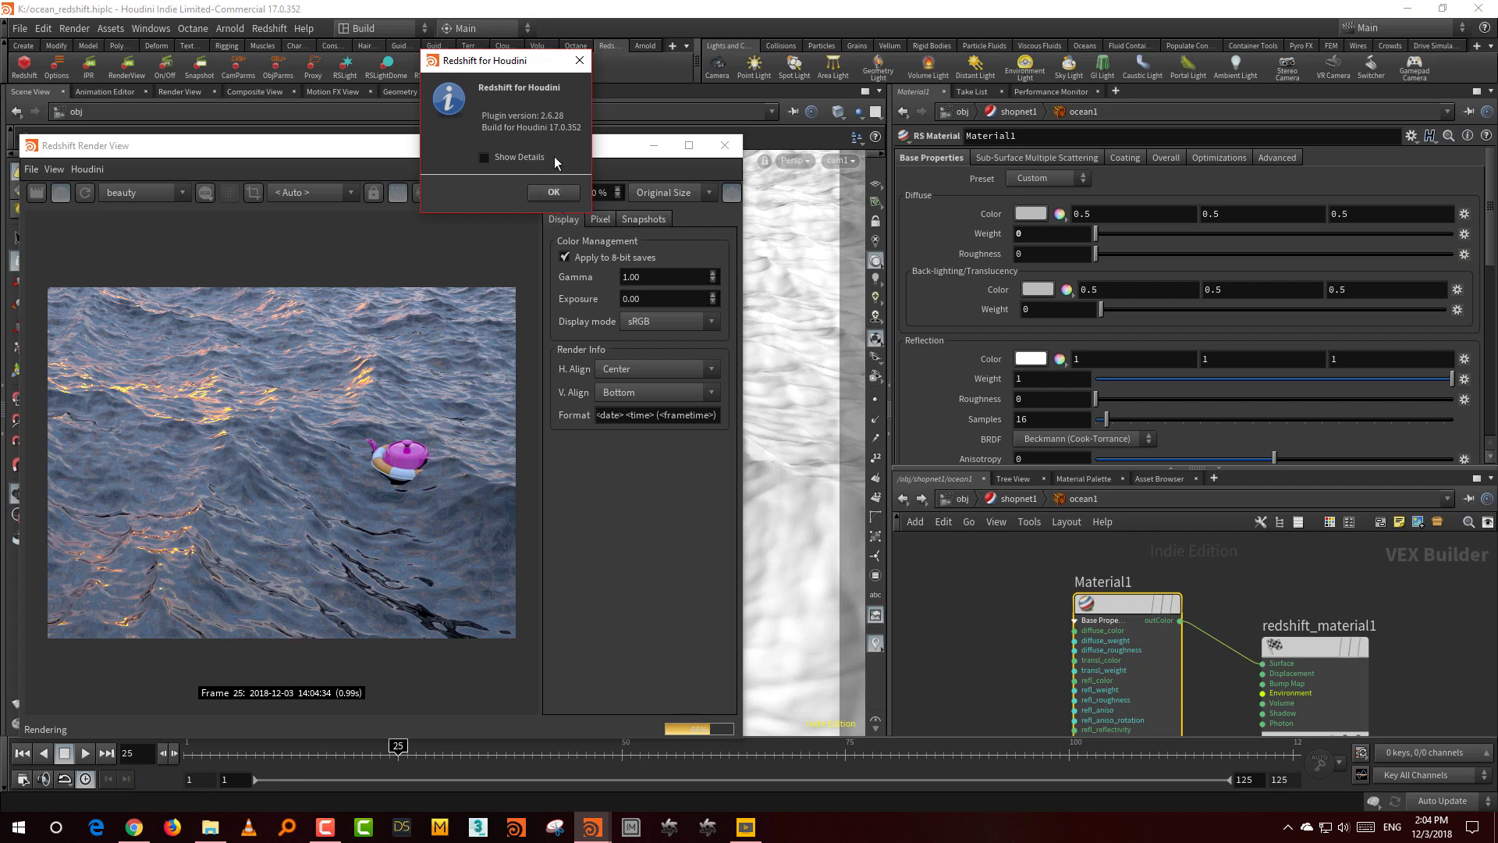
left_click(554, 194)
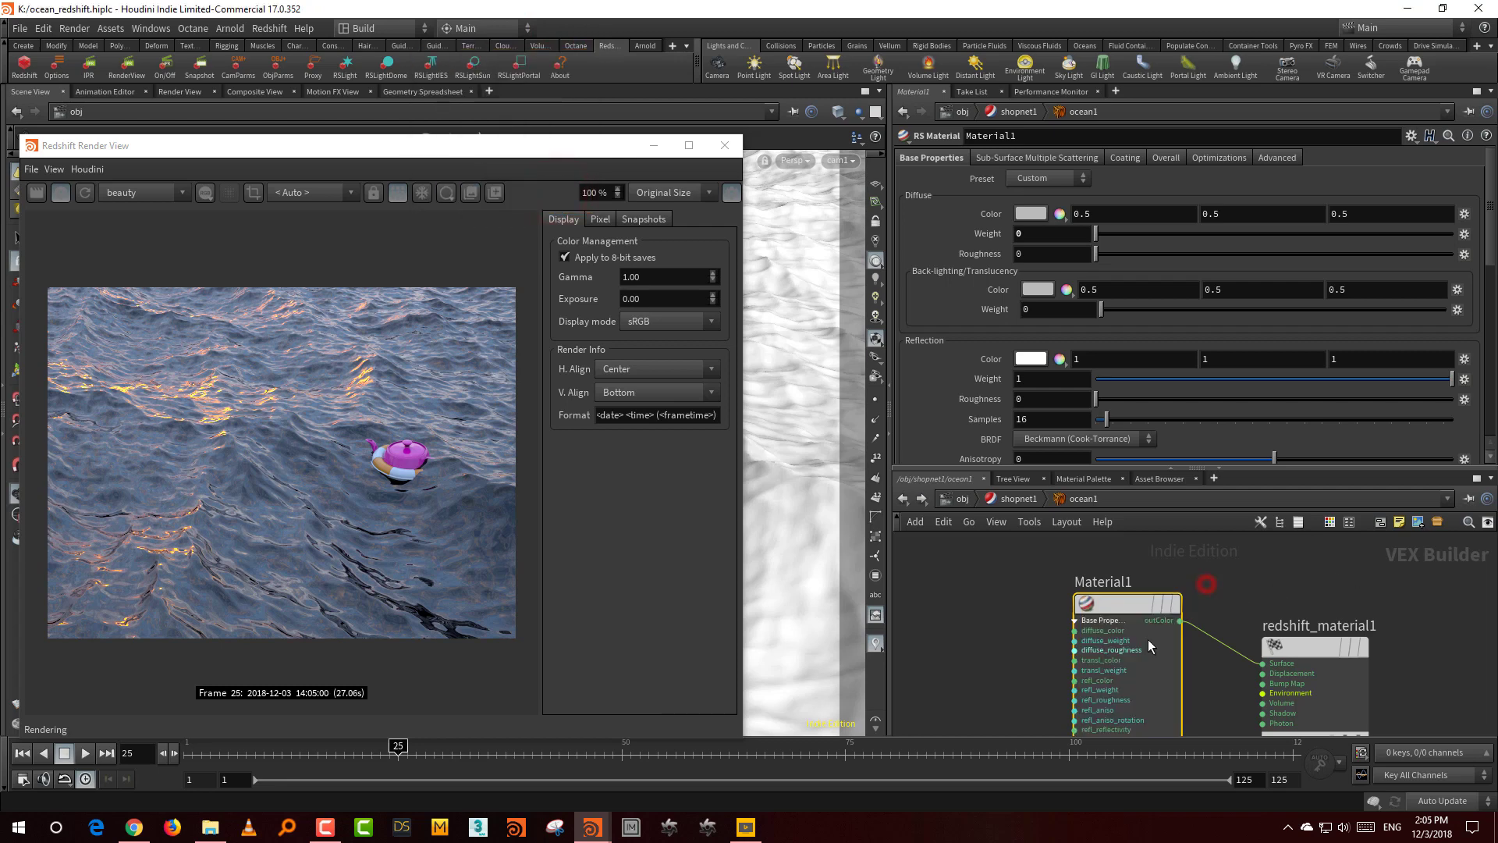
- Set Material1's Refraction Weight to 1 and open the Sub-Surface Transmittance Color swatch
left_click_drag(1137, 468, 1137, 494)
left_click_drag(1491, 251, 1489, 244)
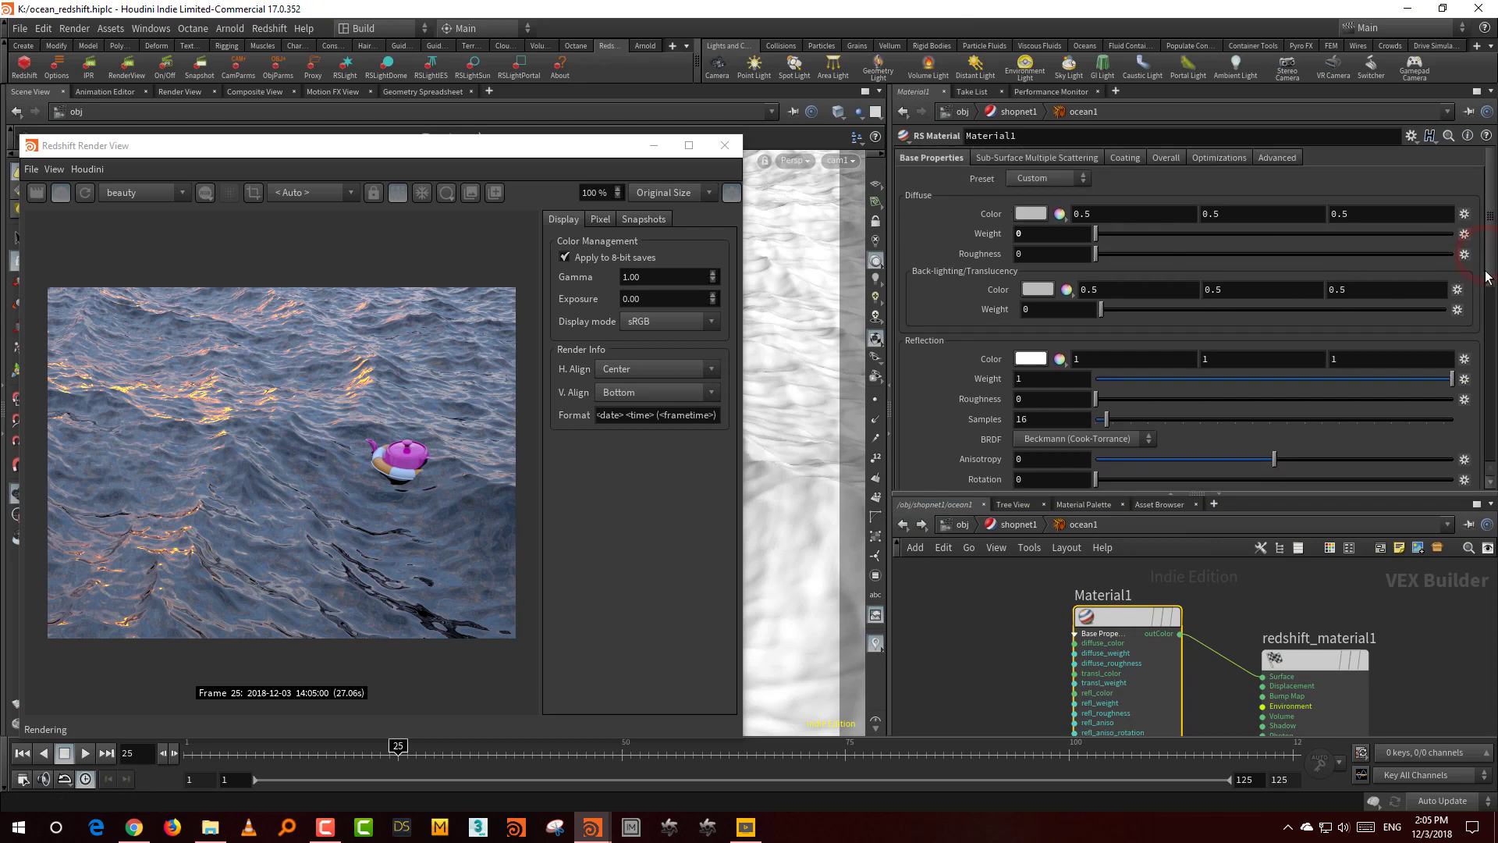
left_click_drag(1491, 273, 1494, 377)
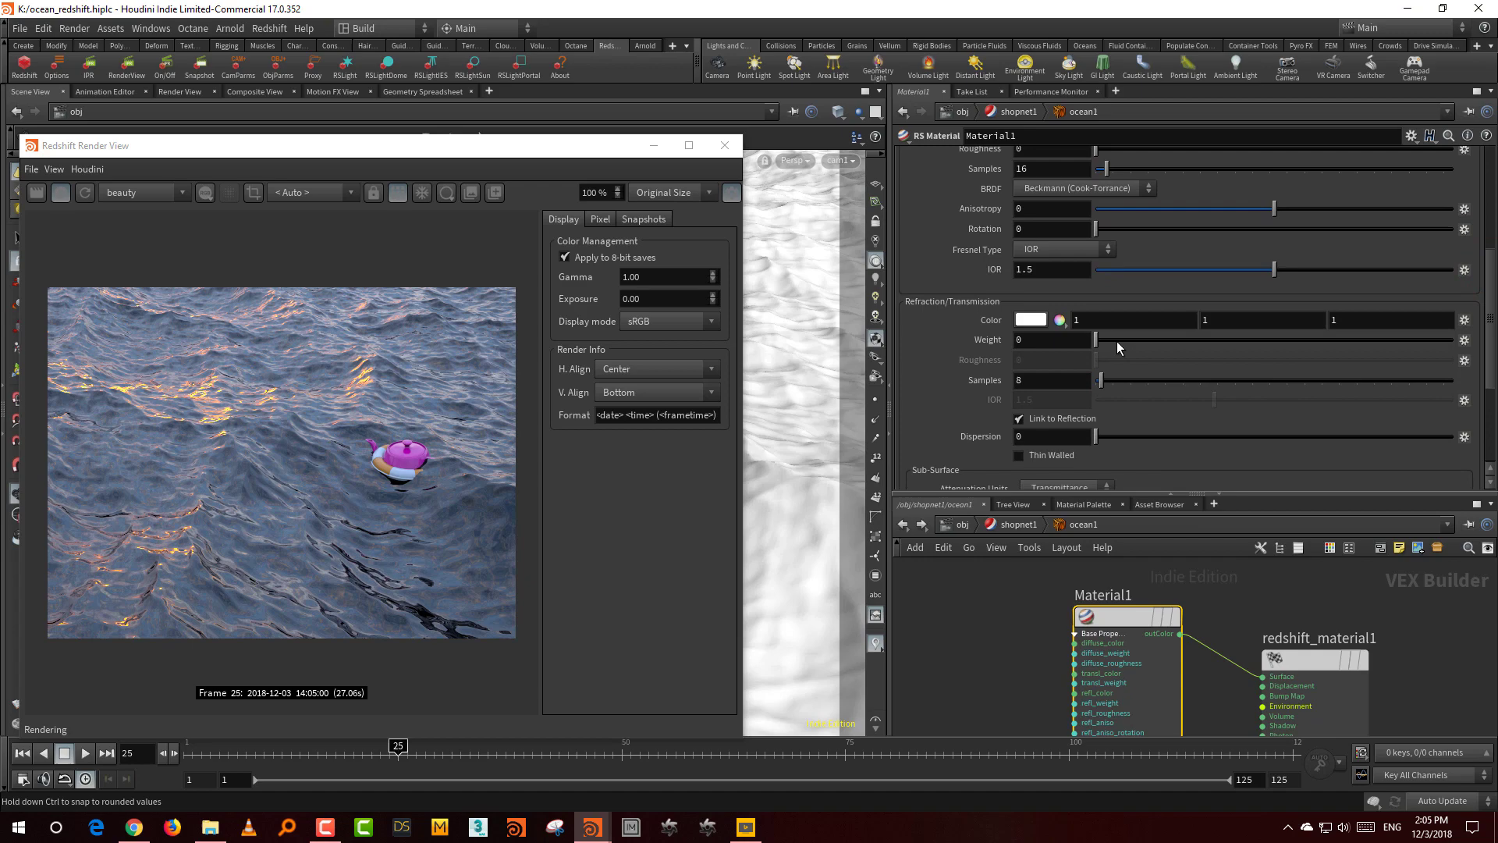
left_click_drag(1130, 339, 1453, 340)
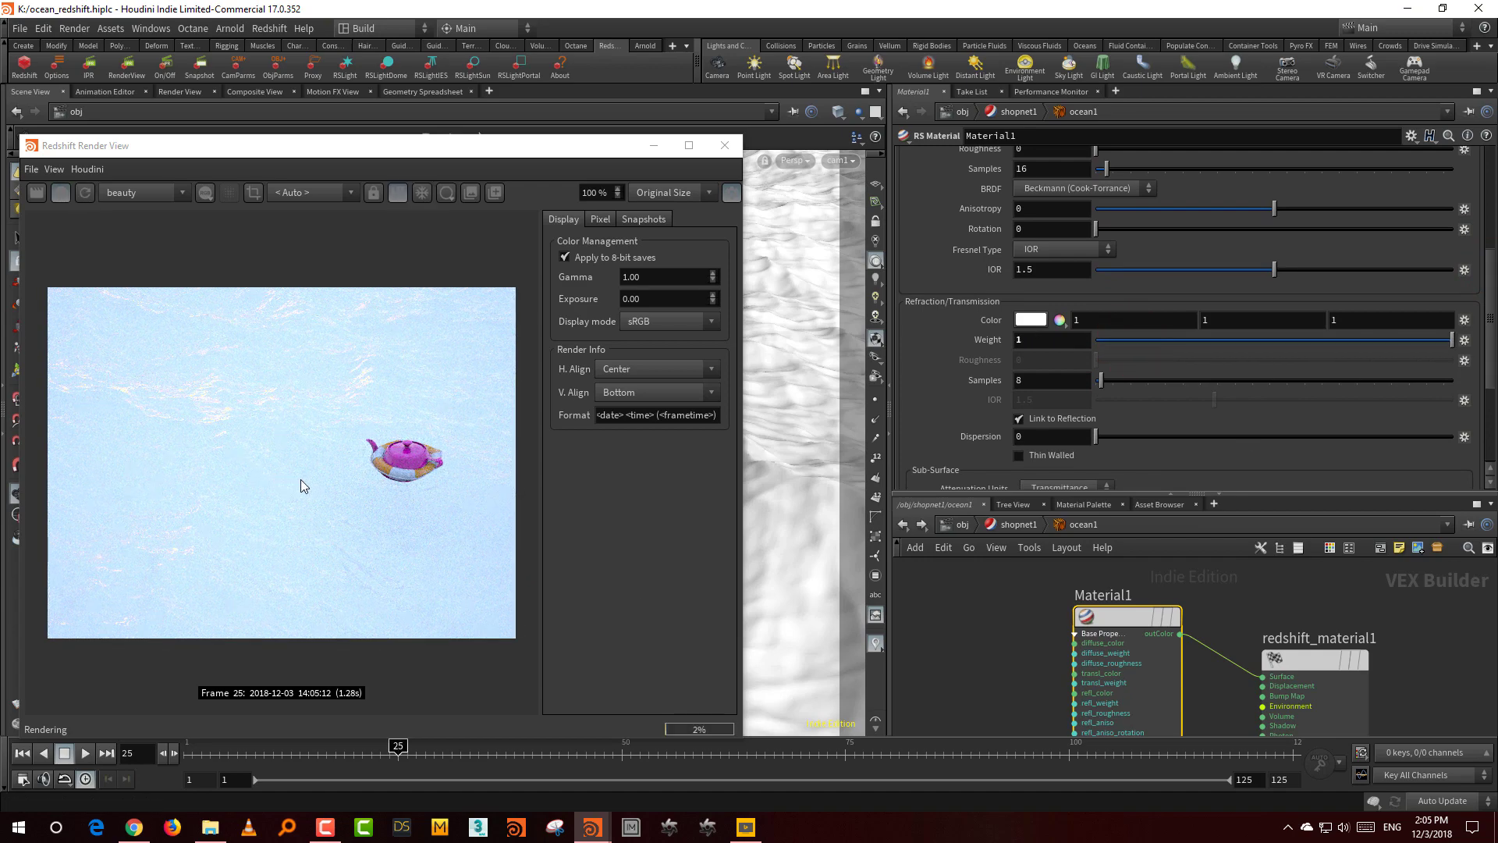
left_click_drag(1265, 495, 1265, 448)
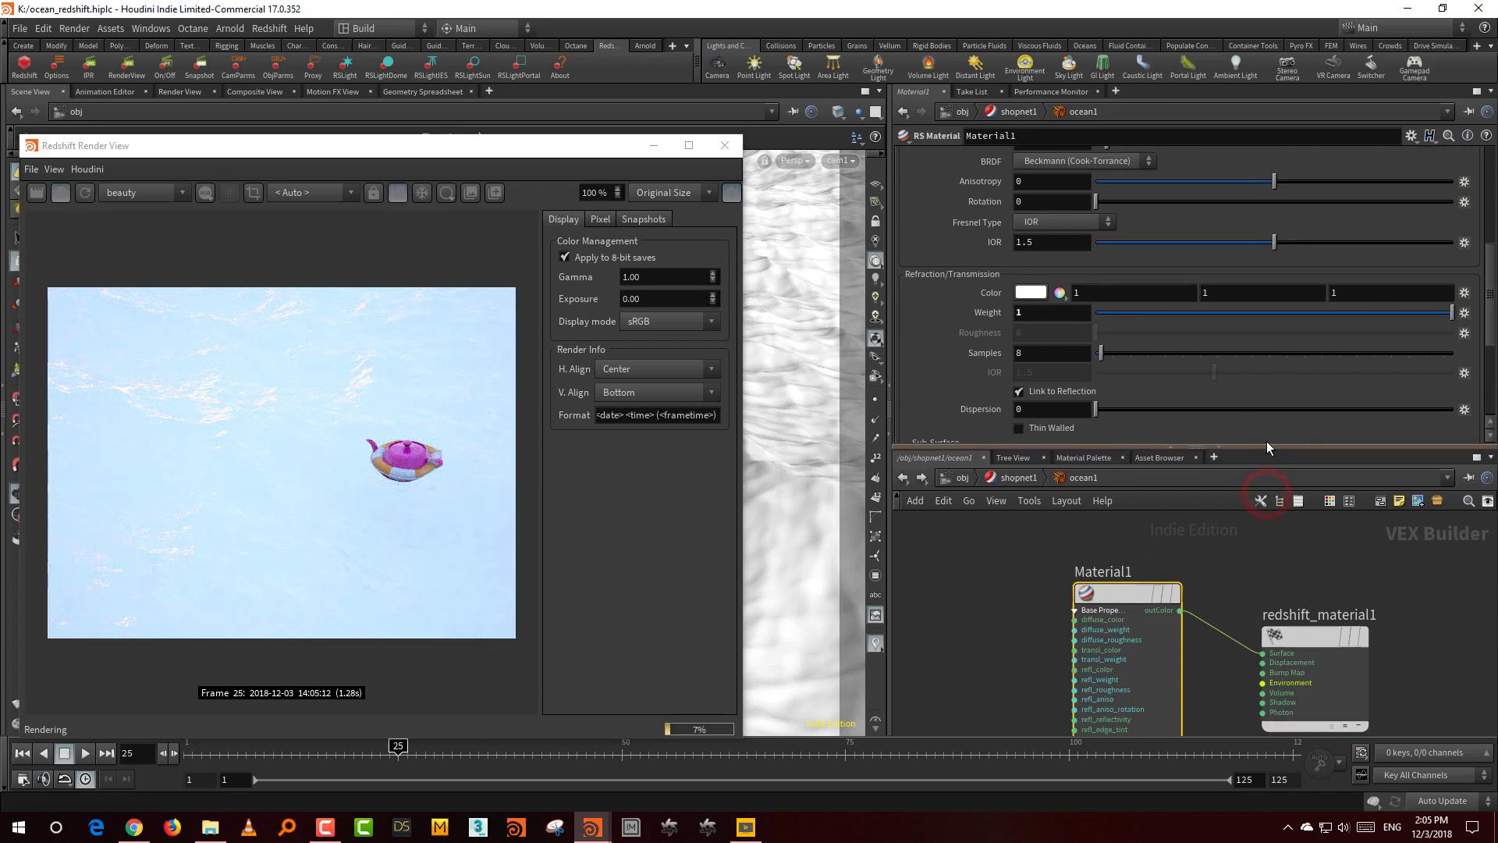
left_click_drag(1492, 262, 1493, 327)
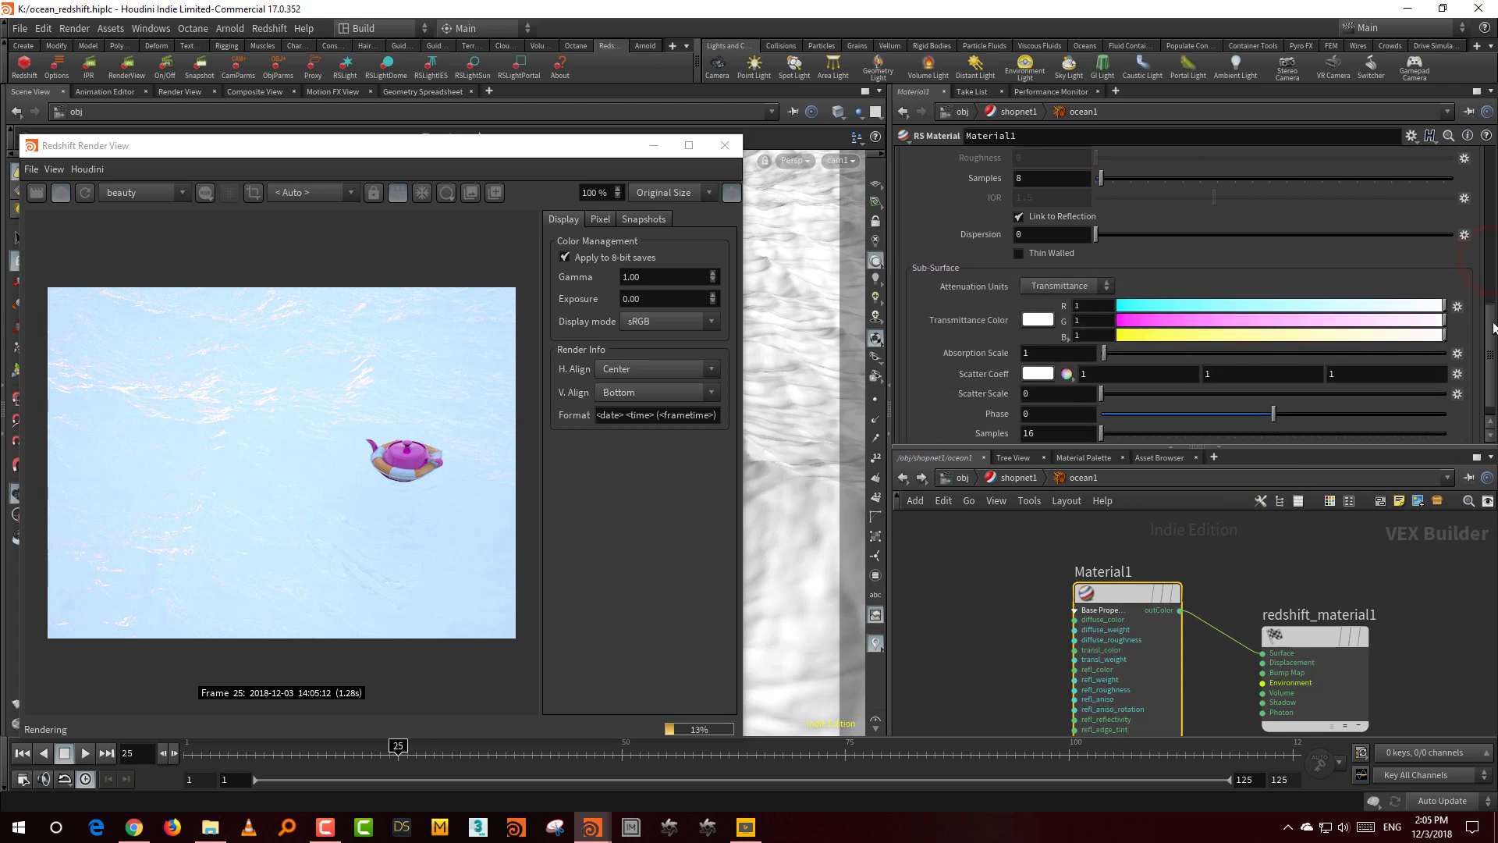
left_click(1031, 321)
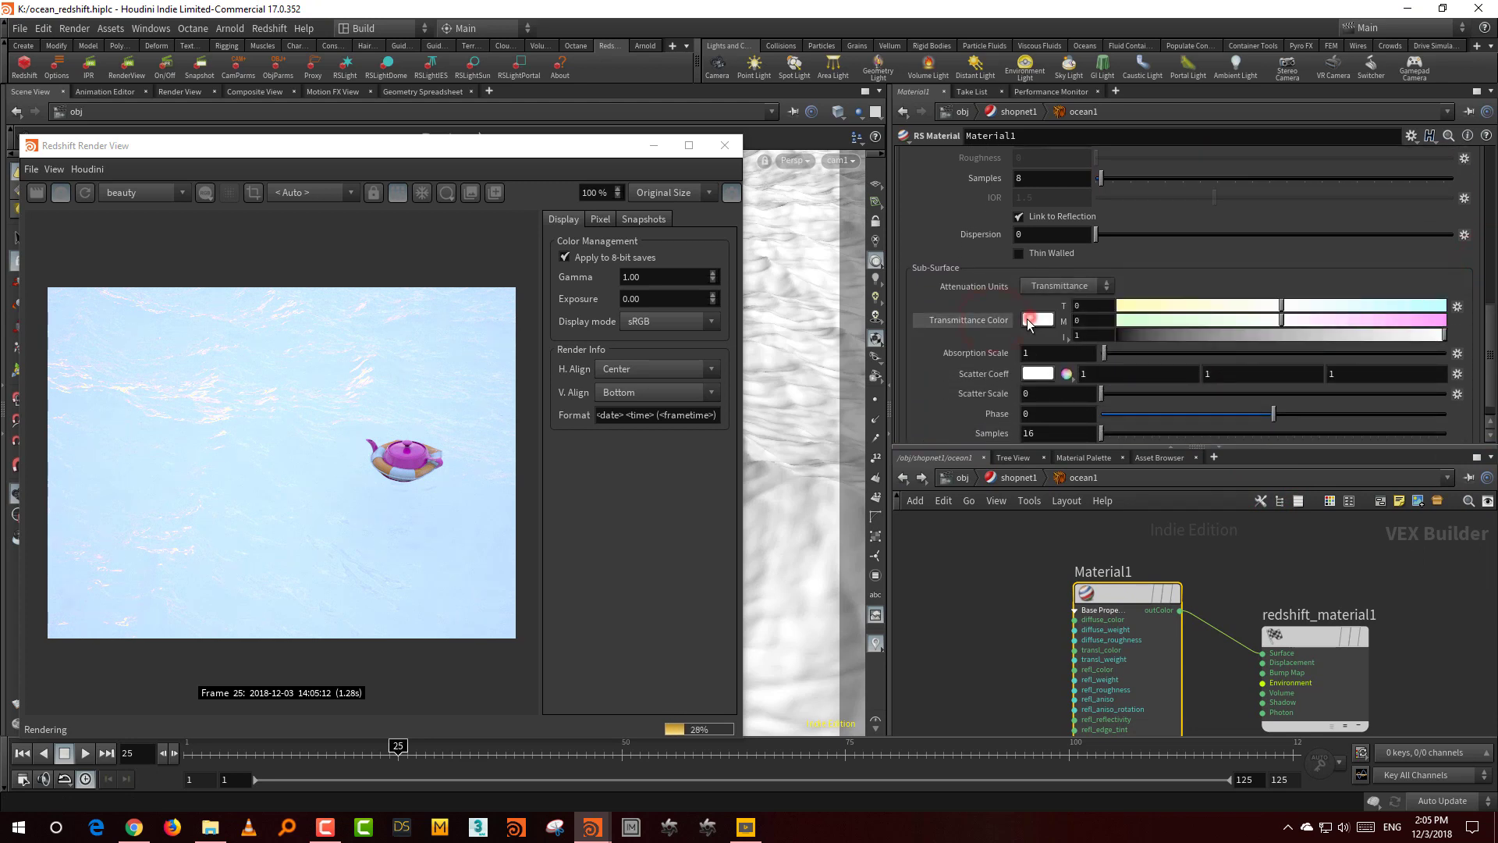
- Tint the transmittance colour light cyan-blue and set Absorption Scale to 4.3
left_click_drag(1257, 153, 1113, 191)
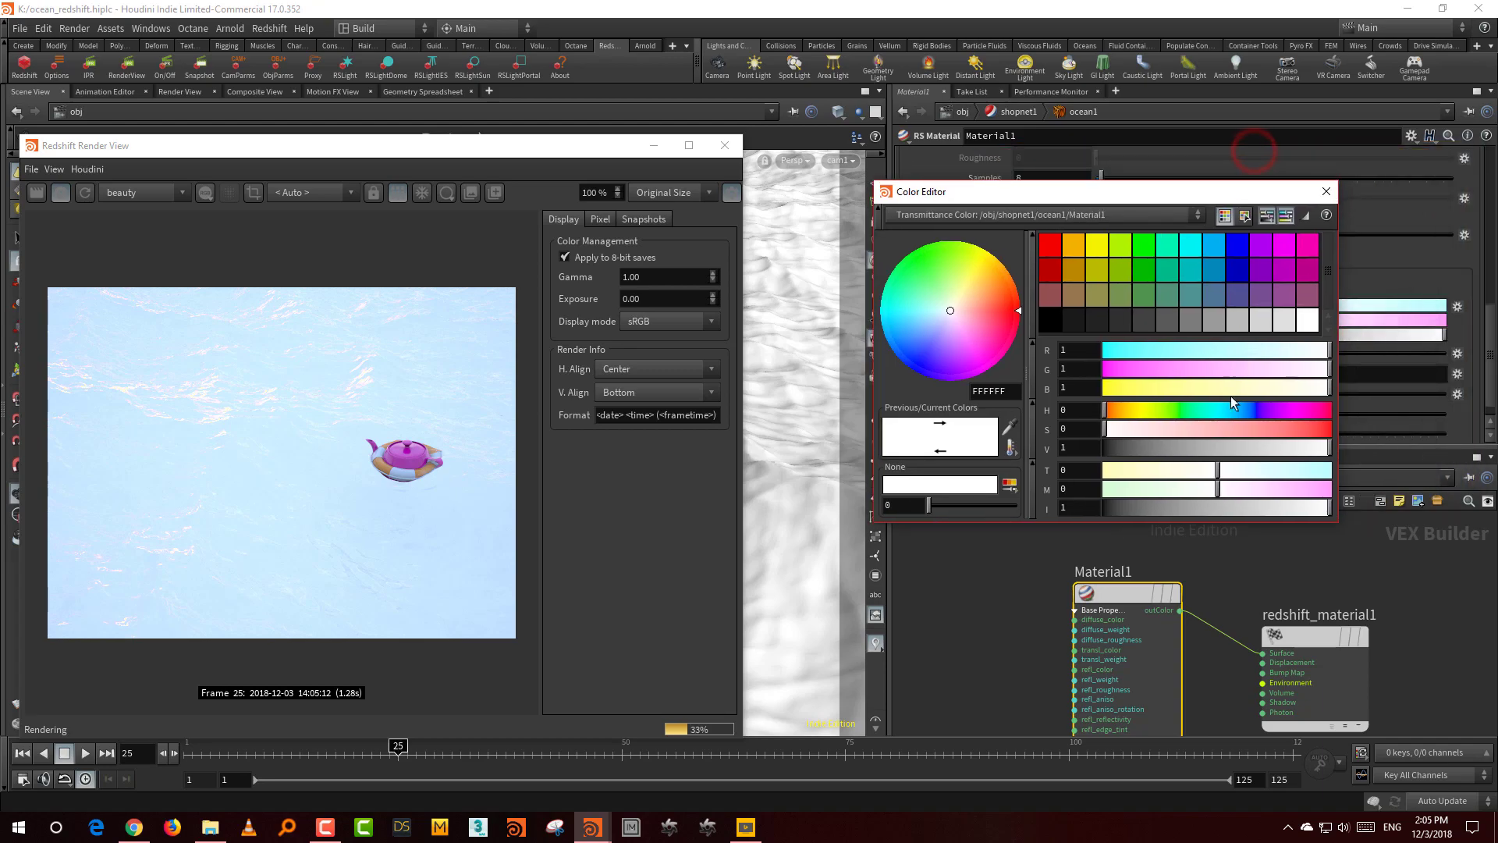
left_click(1222, 411)
left_click_drag(1221, 412, 1224, 414)
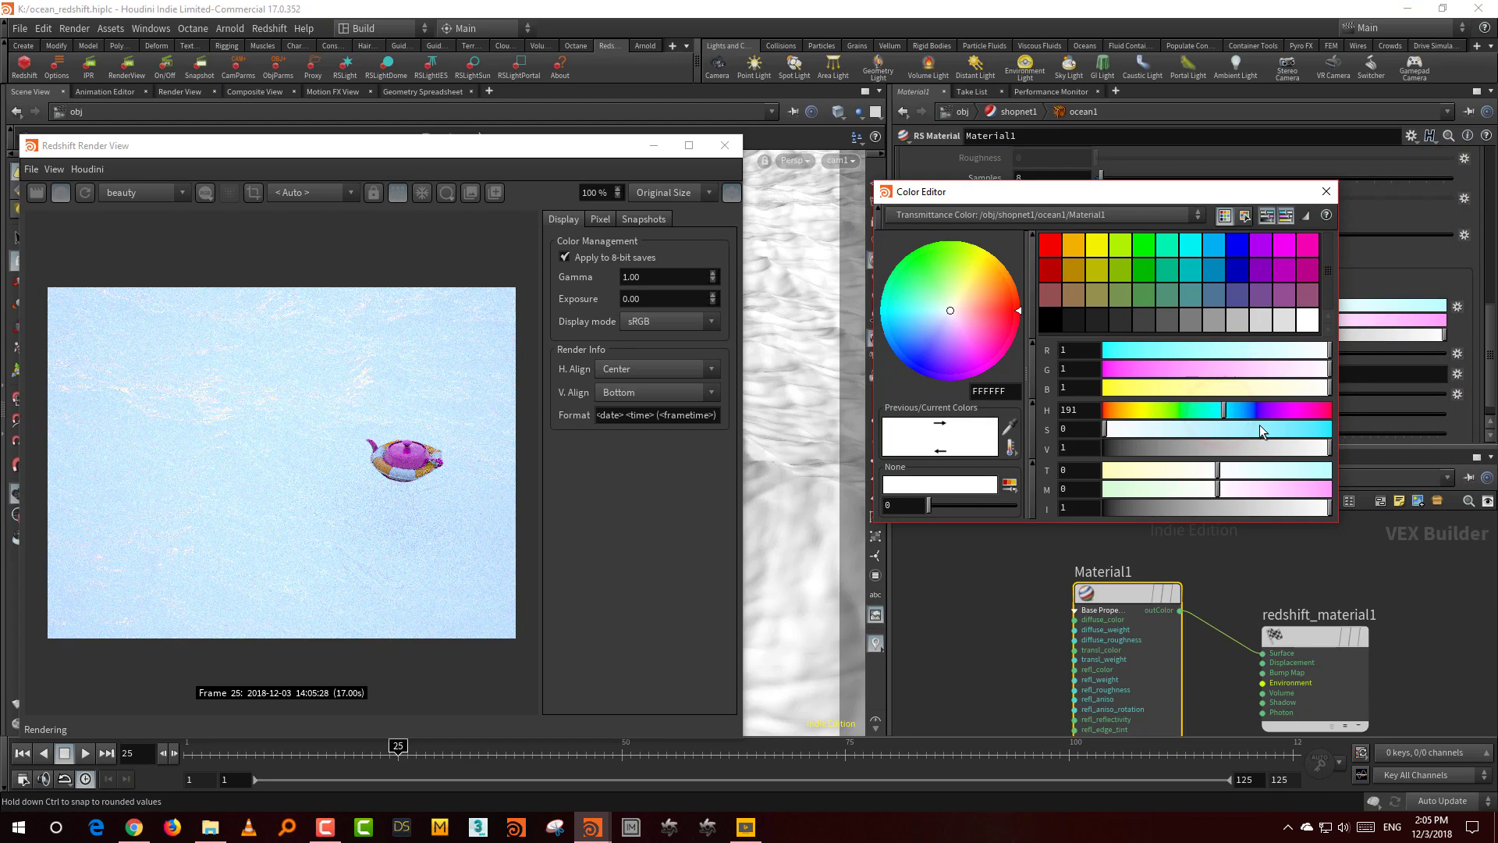
left_click(1256, 428)
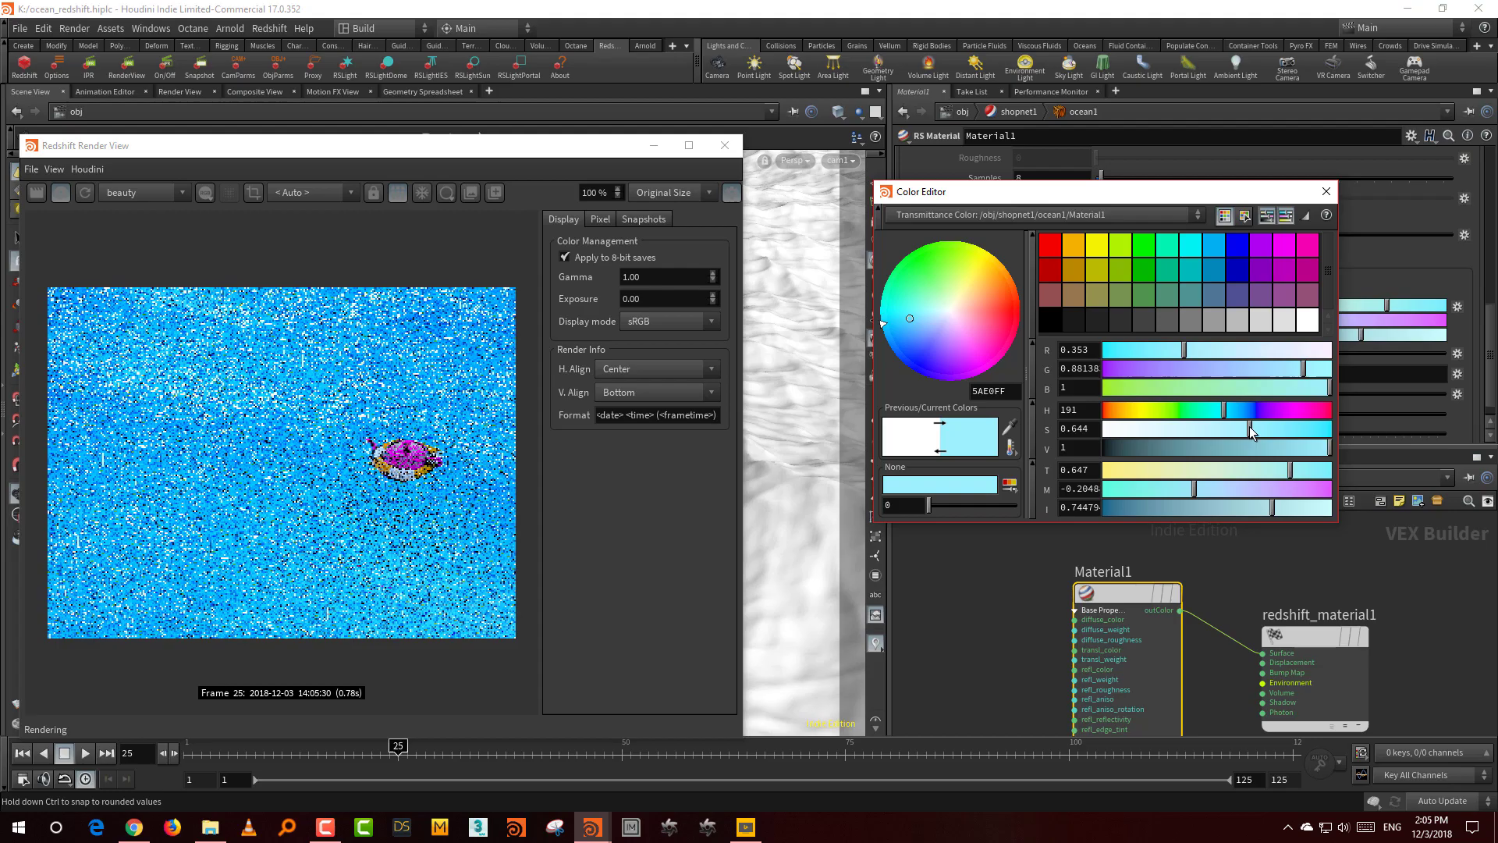
left_click(1243, 428)
left_click(1327, 192)
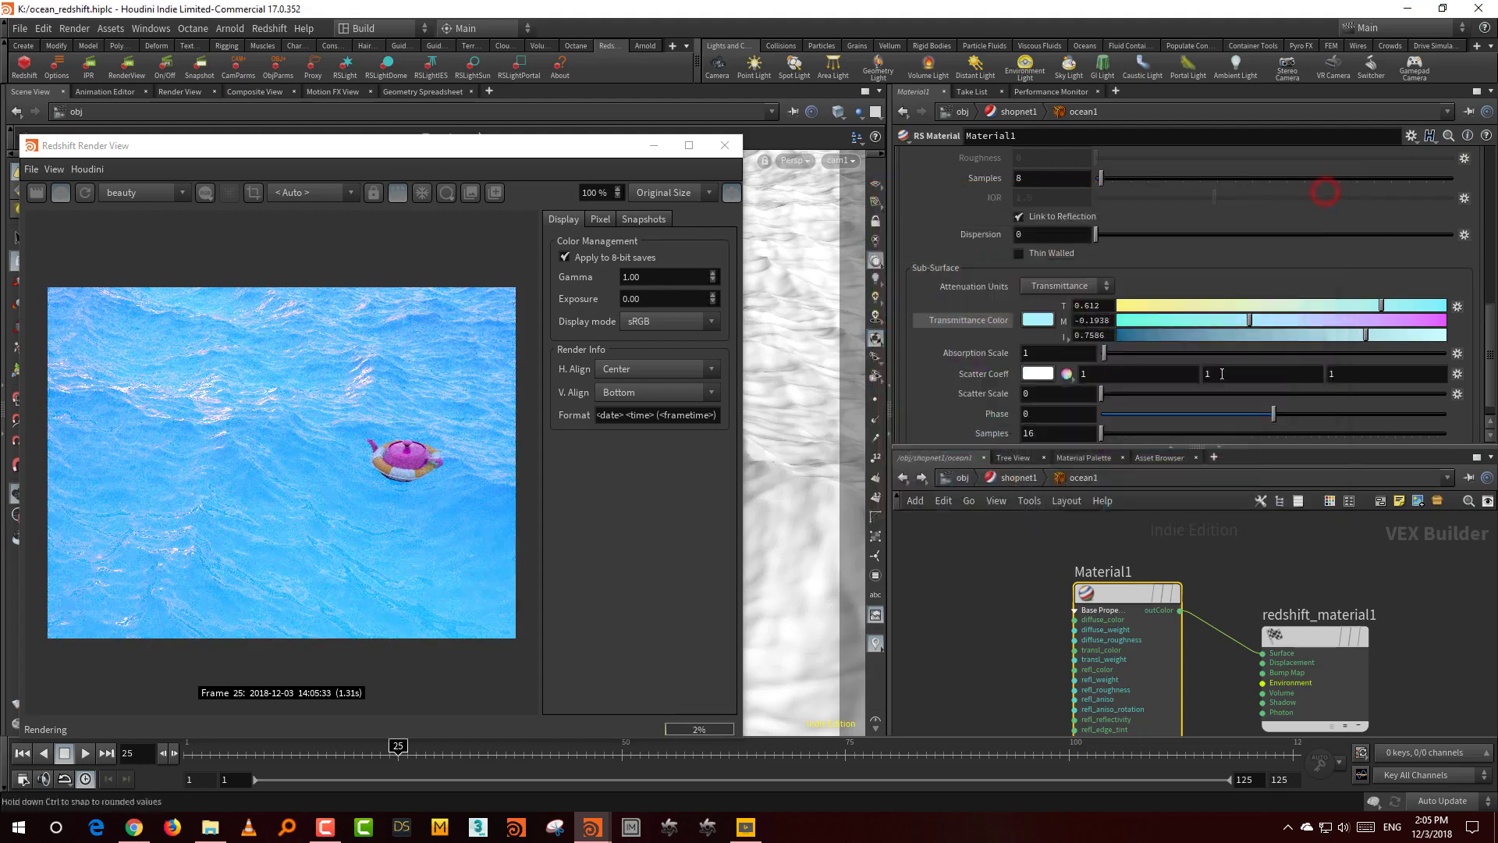
left_click_drag(1103, 352, 1118, 355)
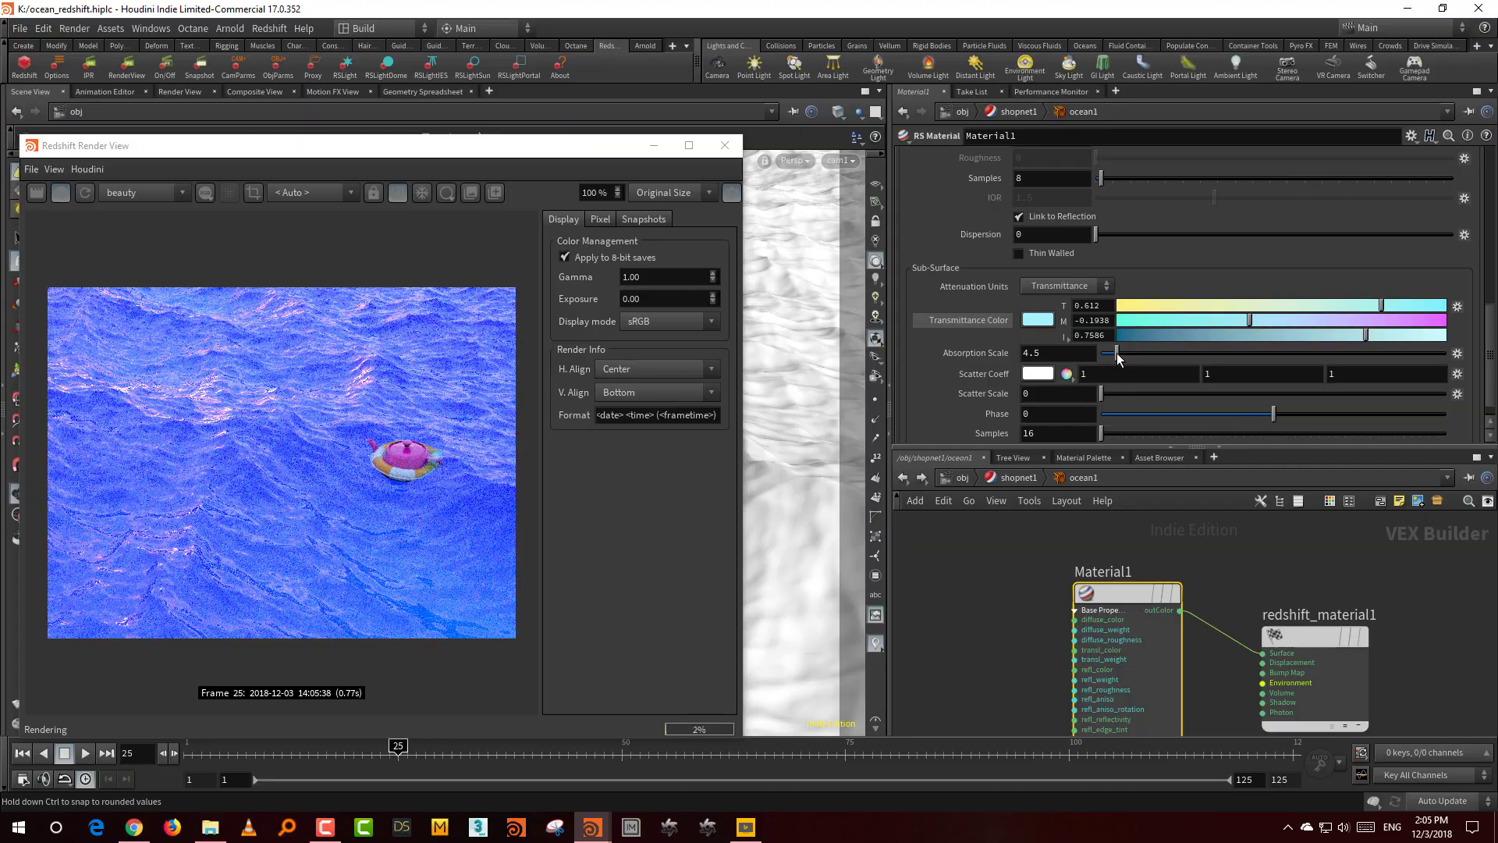
- Refine the transmittance colour to a lighter cyan (TMI 0.58446, -0.27274, 0.753686)
left_click(1038, 319)
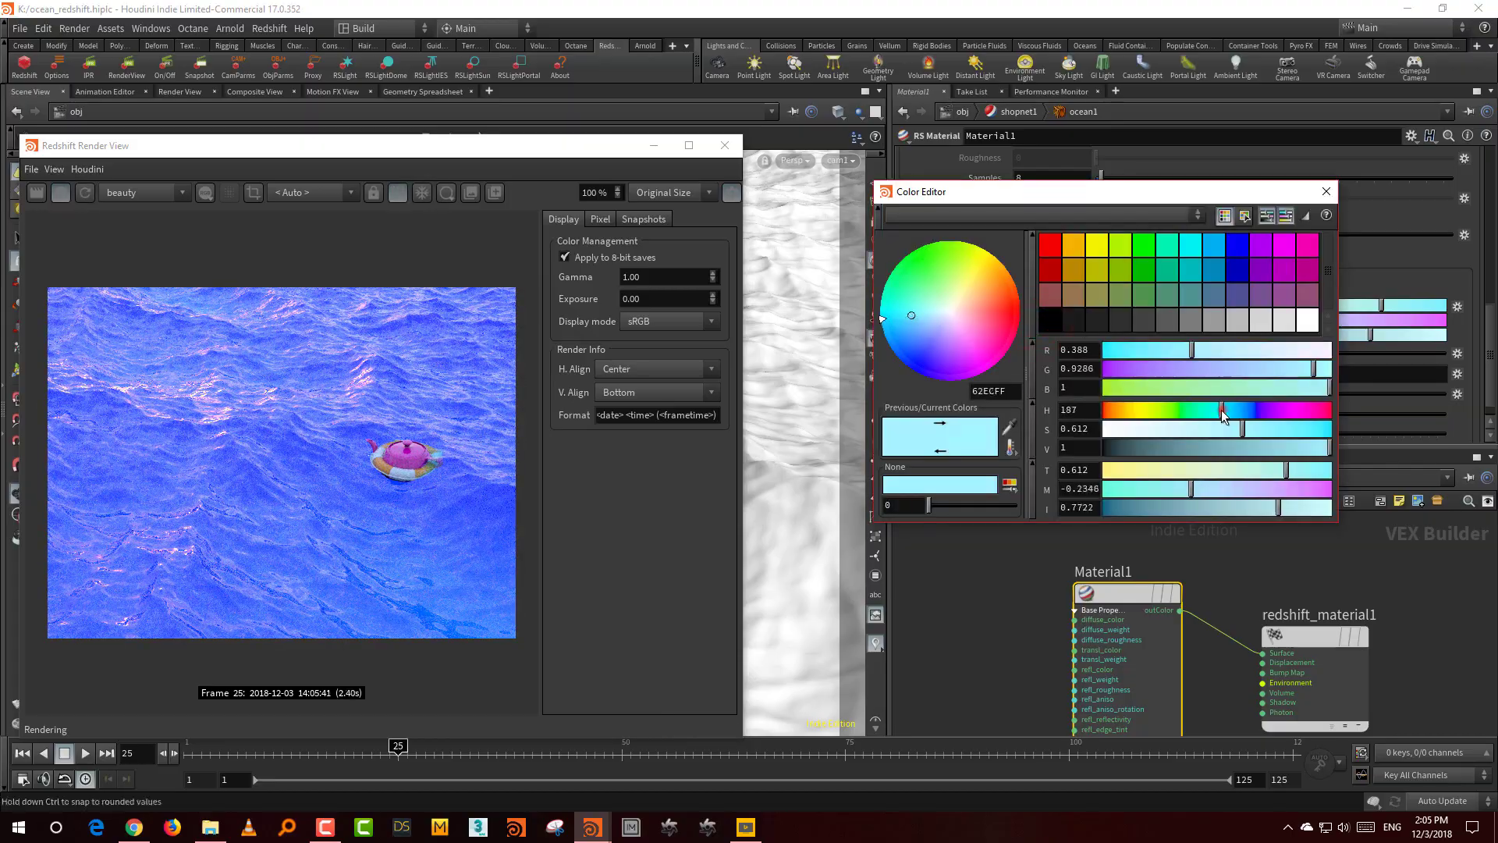
left_click_drag(1223, 412, 1221, 416)
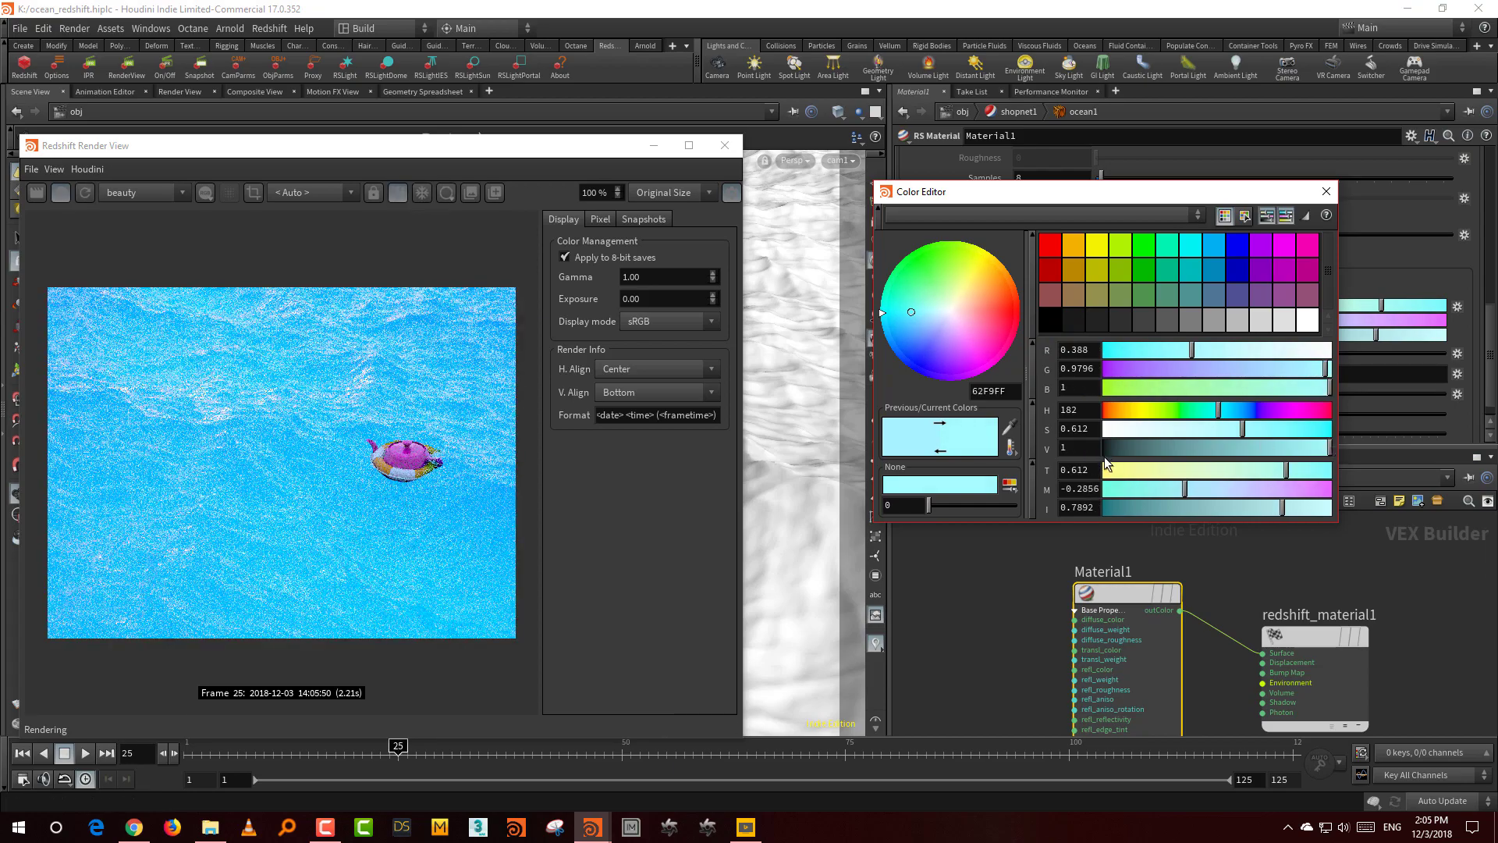
left_click_drag(1326, 444, 1322, 449)
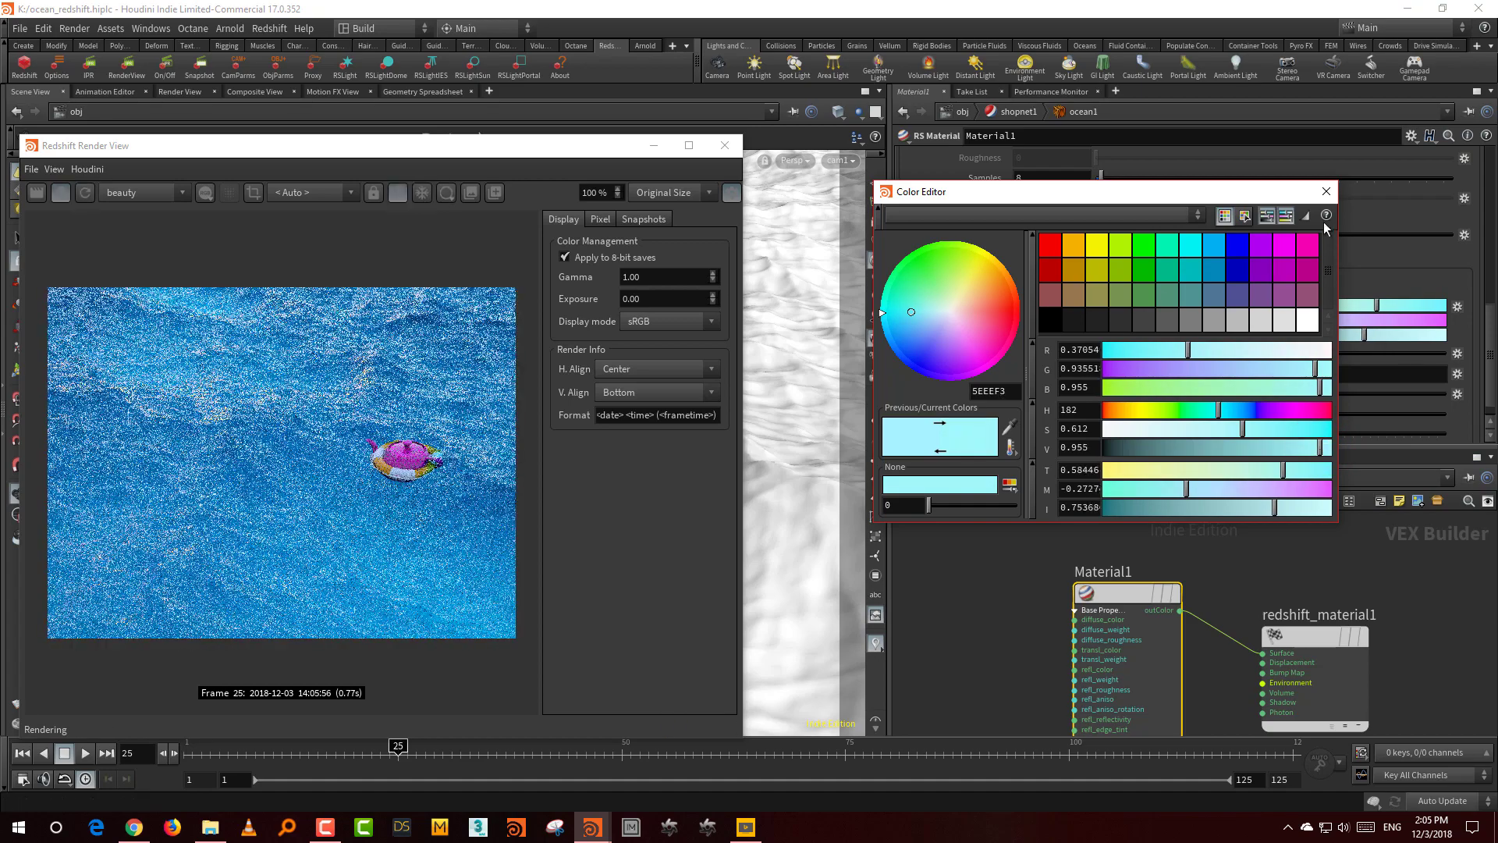
left_click(1326, 193)
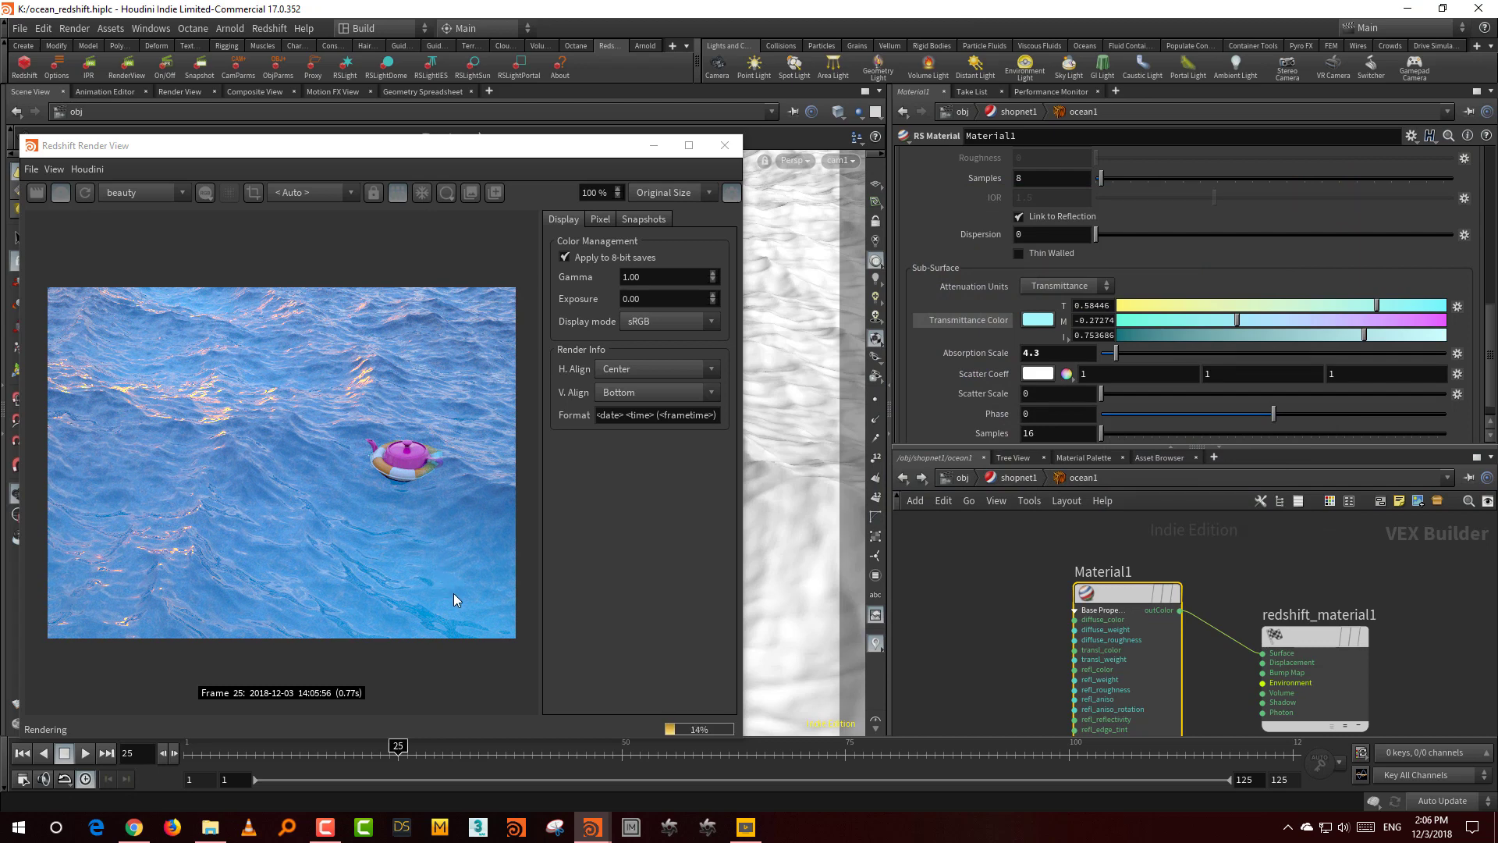
- At the object level, turn off grid1's display flag
left_click(960, 478)
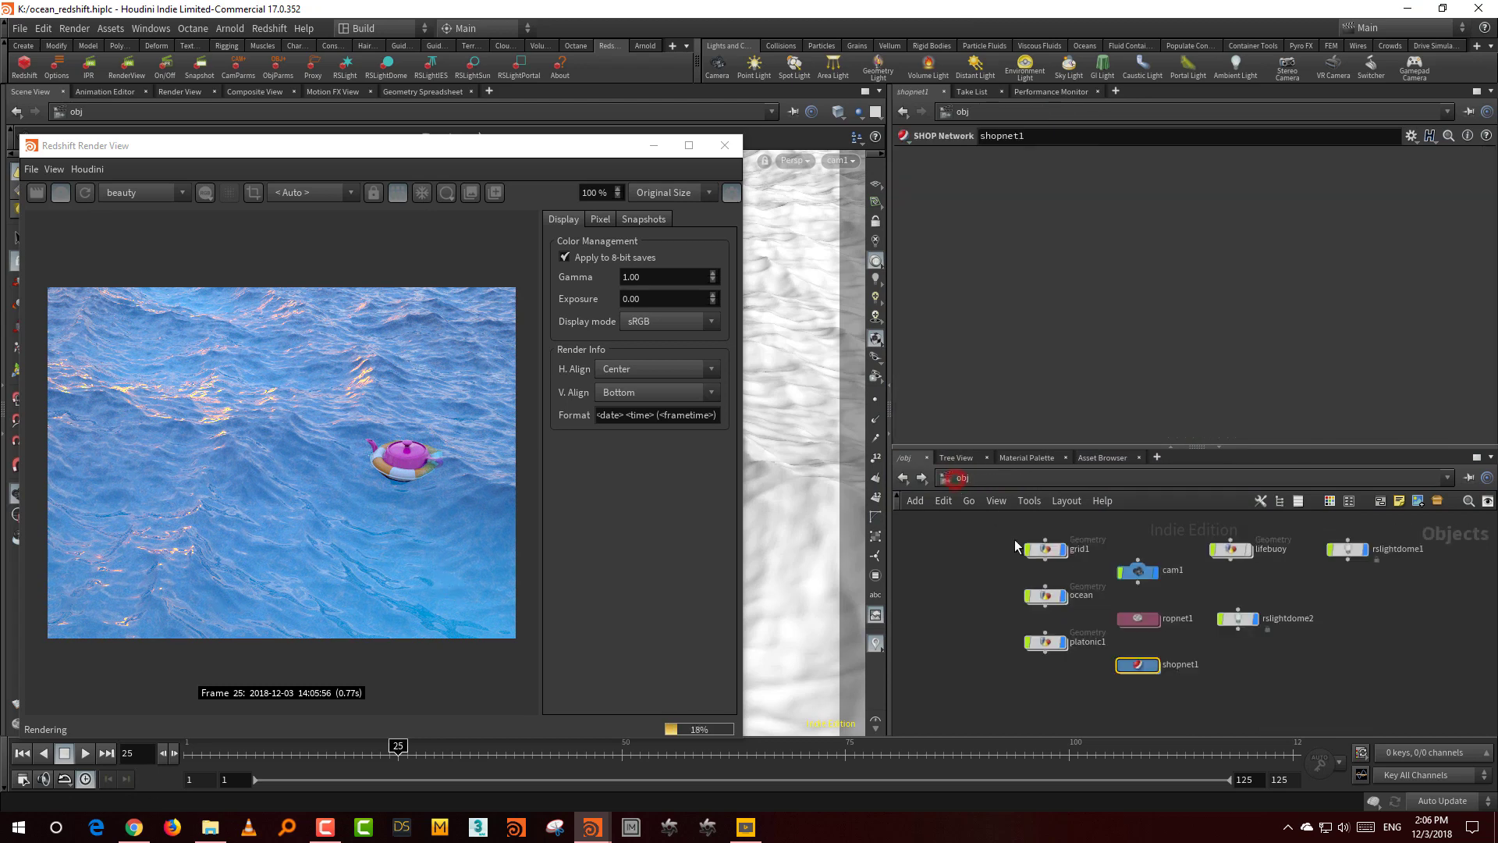
middle_click_drag(1081, 561, 1064, 598)
left_click(1048, 585)
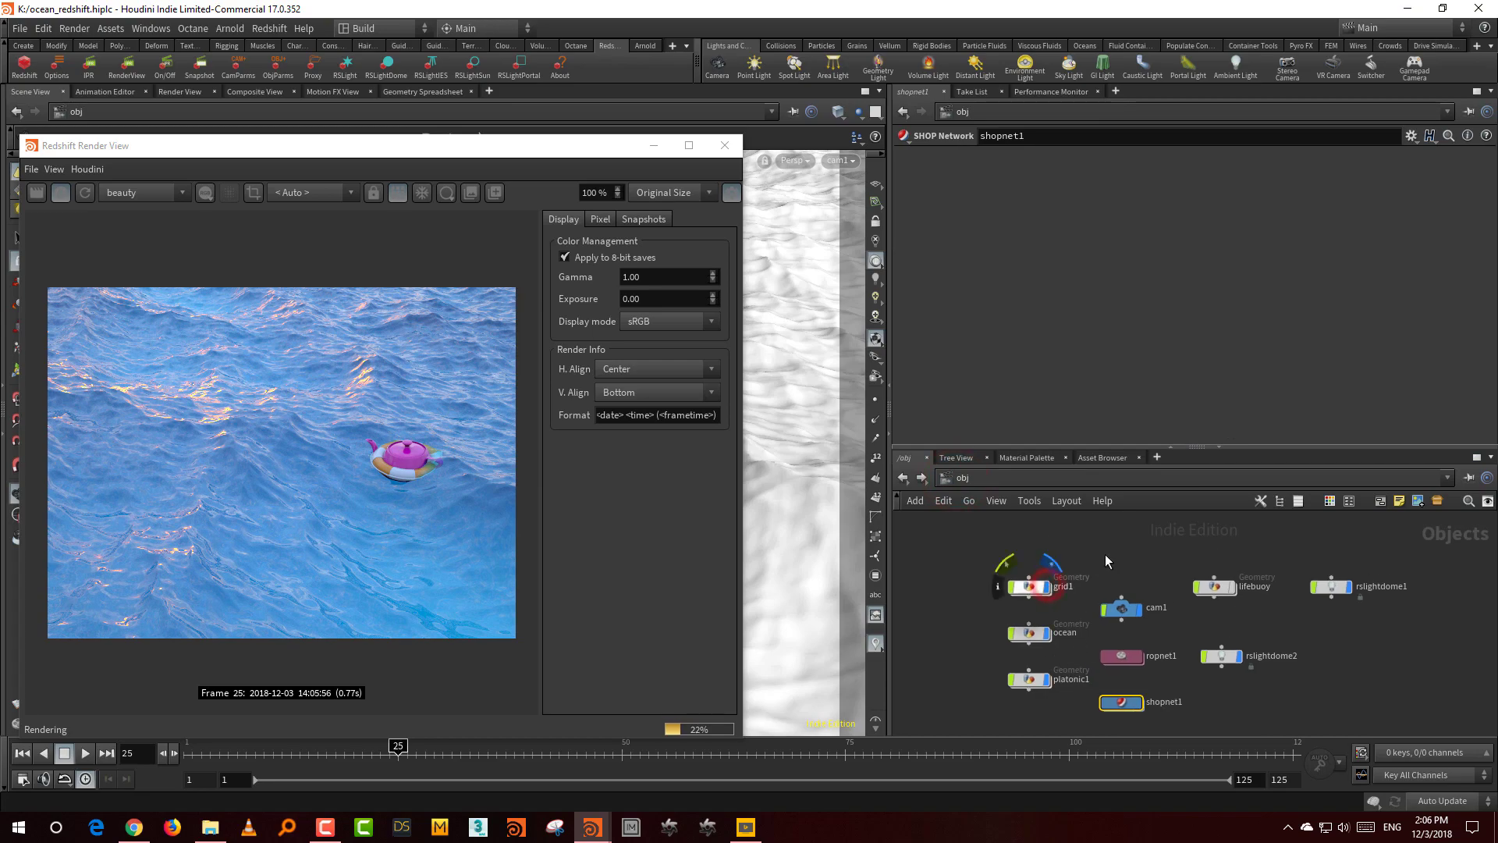
left_click(1111, 550)
left_click(1111, 550)
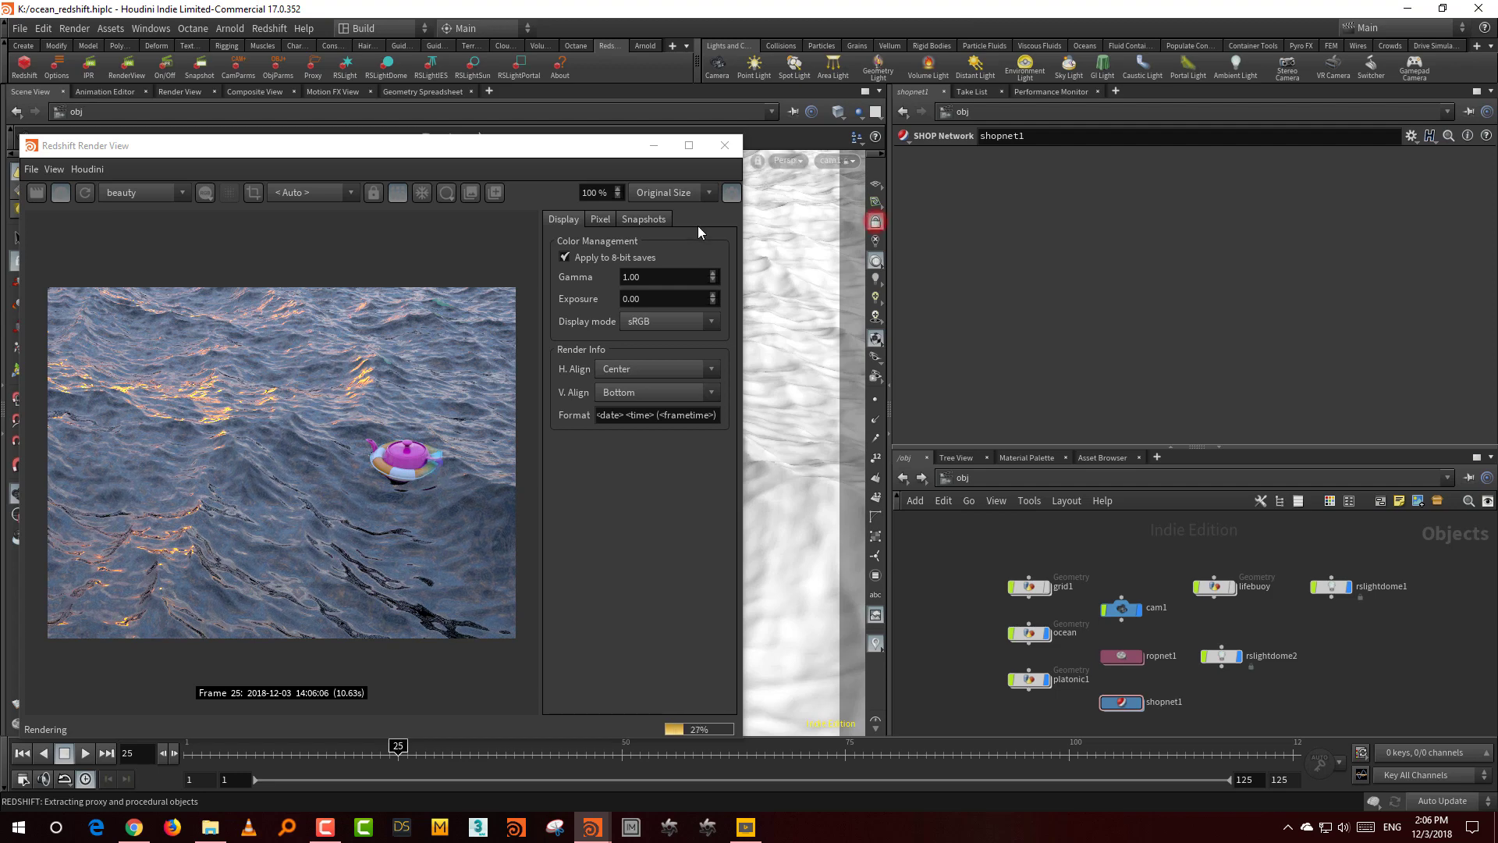
- Reframe the viewport into a wider ocean shot with the teapot and lifebuoy in the distance
left_click_drag(554, 148, 319, 166)
right_click_drag(648, 431, 735, 372)
middle_click_drag(741, 396, 648, 412)
left_click_drag(648, 411, 588, 474)
right_click_drag(589, 475, 618, 439)
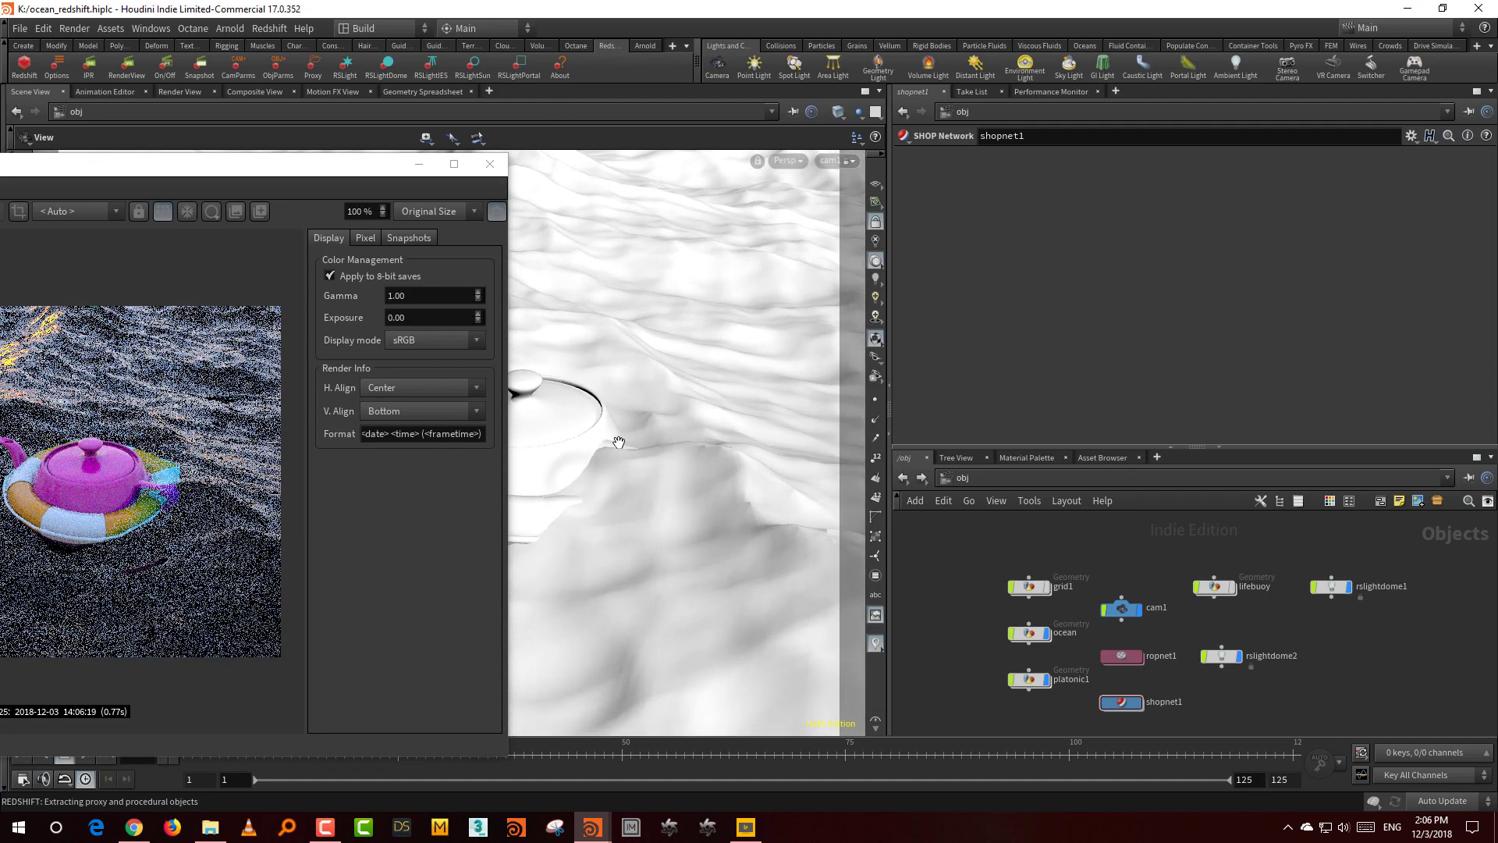
middle_click_drag(619, 438, 640, 443)
left_click_drag(310, 167, 704, 98)
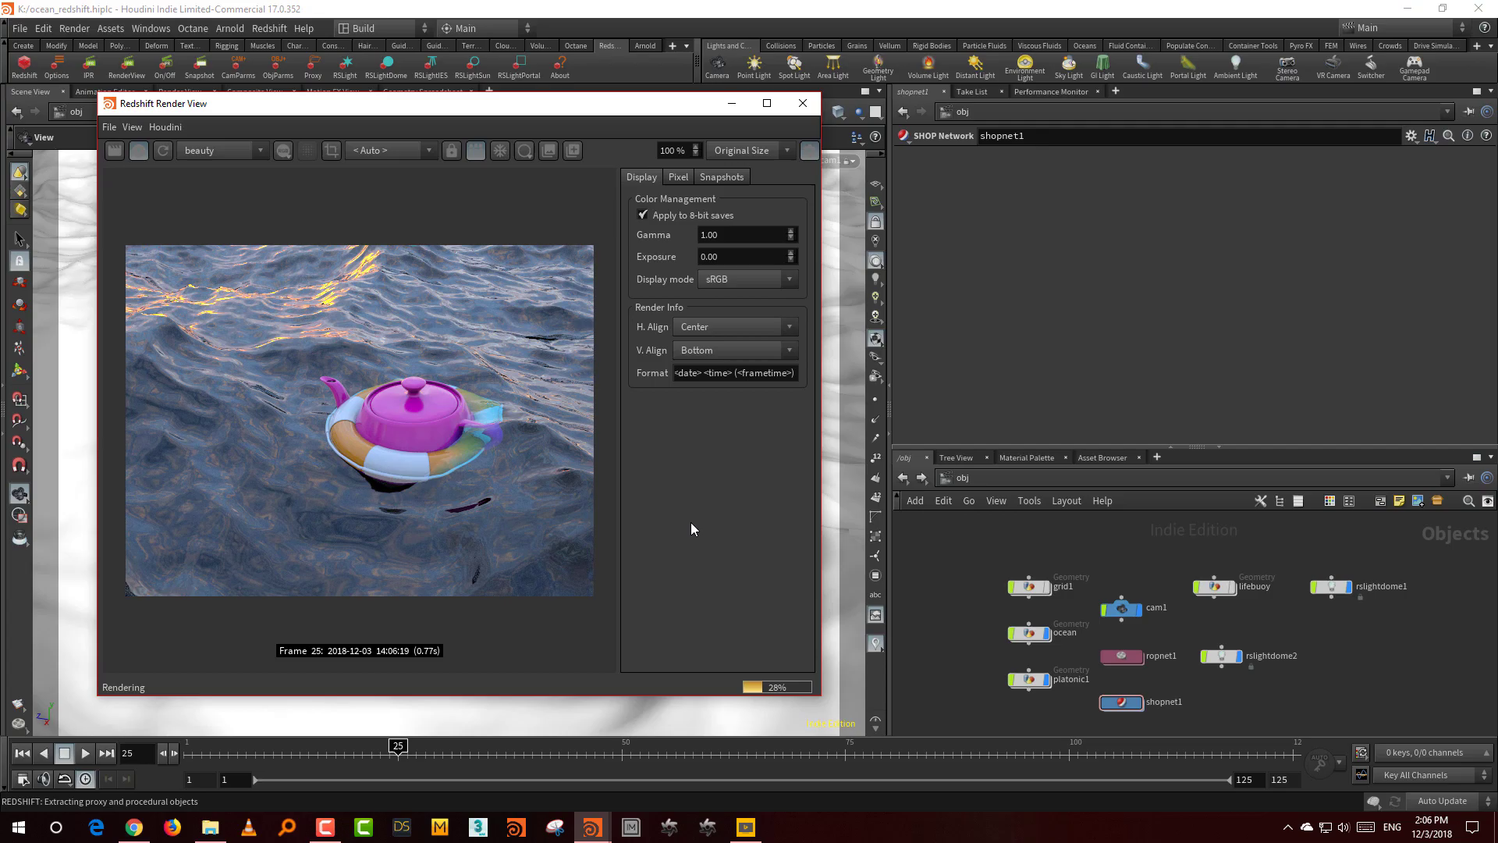
left_click_drag(585, 106, 1202, 97)
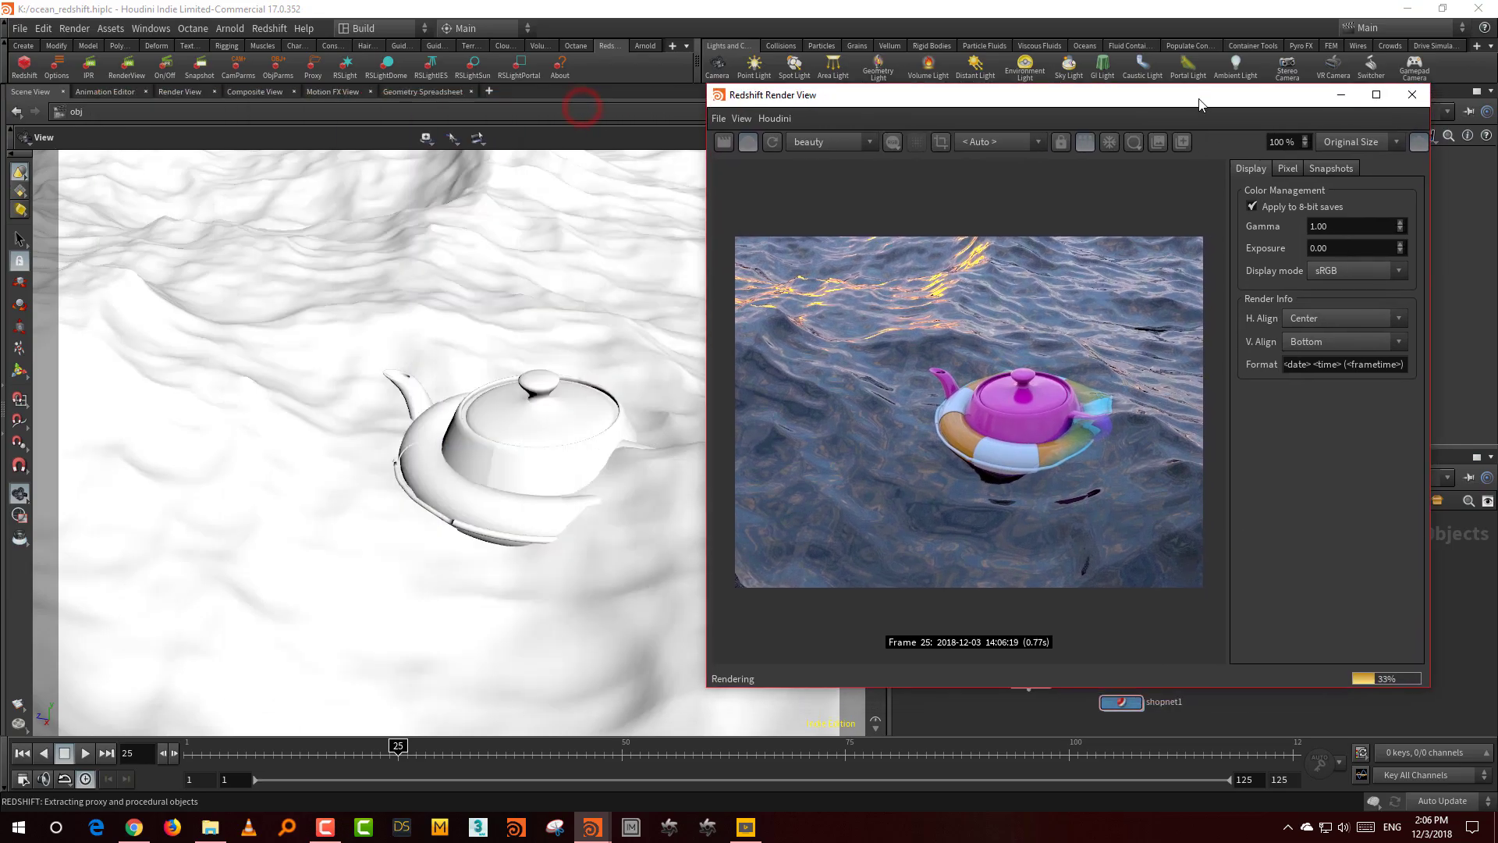
left_click_drag(553, 435, 546, 531)
left_click_drag(1159, 95, 538, 200)
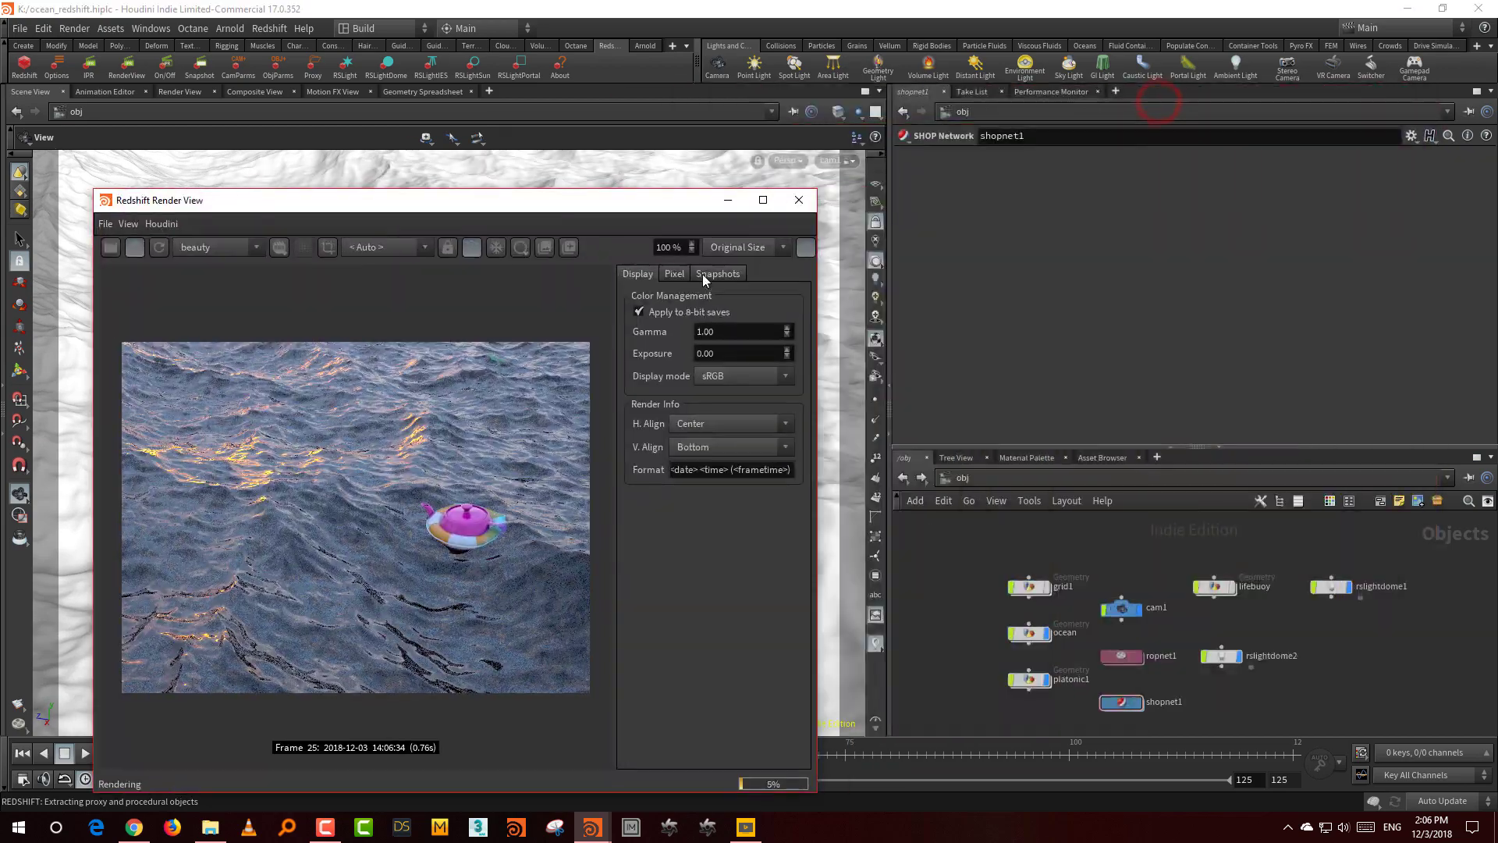
- Show grid1 again, then dive into the floor shader network and select its Material1 node
left_click(1049, 586)
left_click(1131, 544)
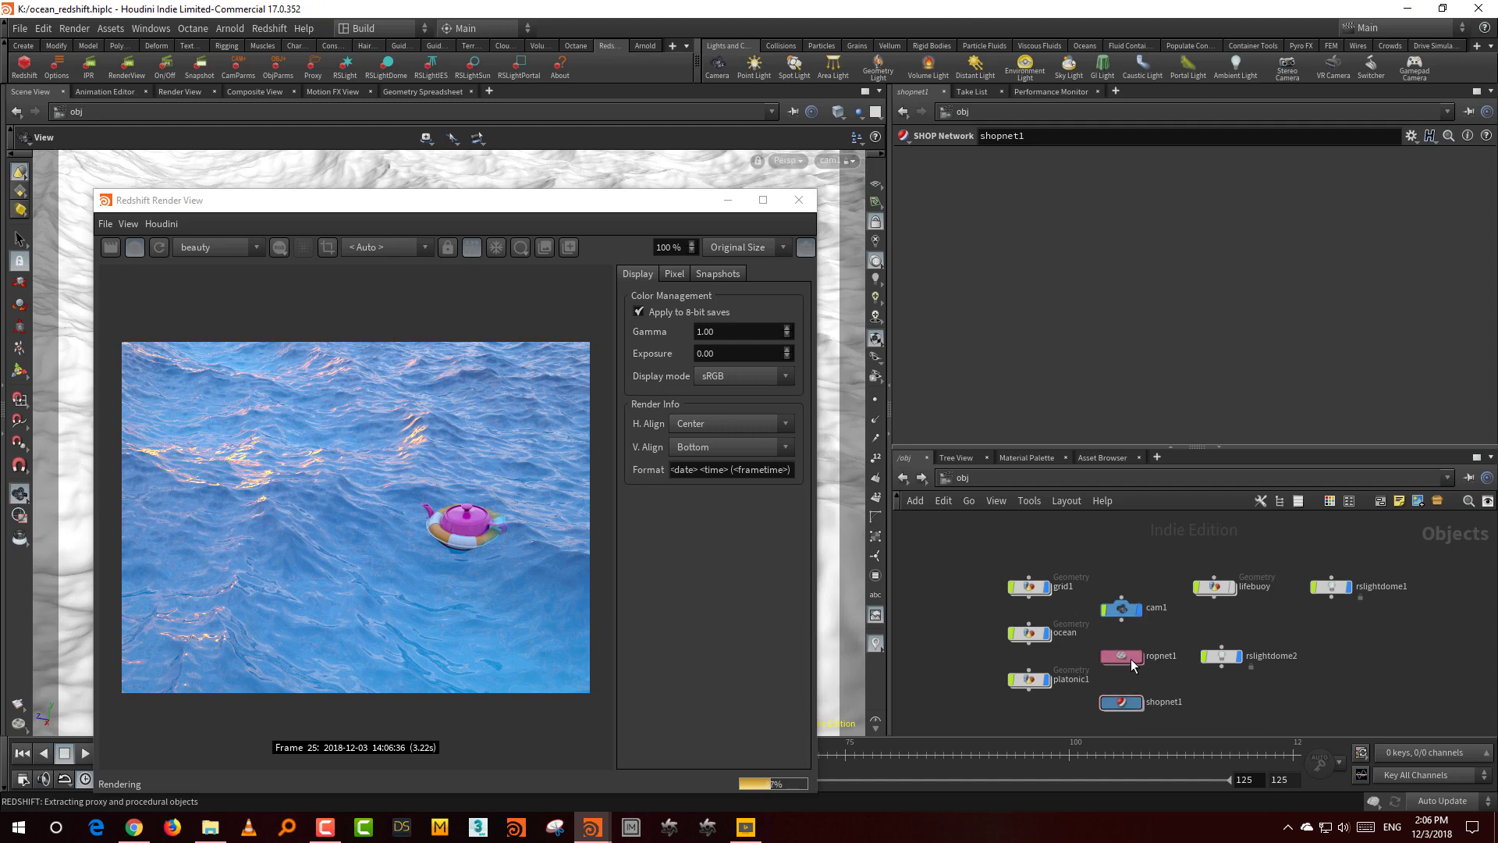
double_click(1133, 701)
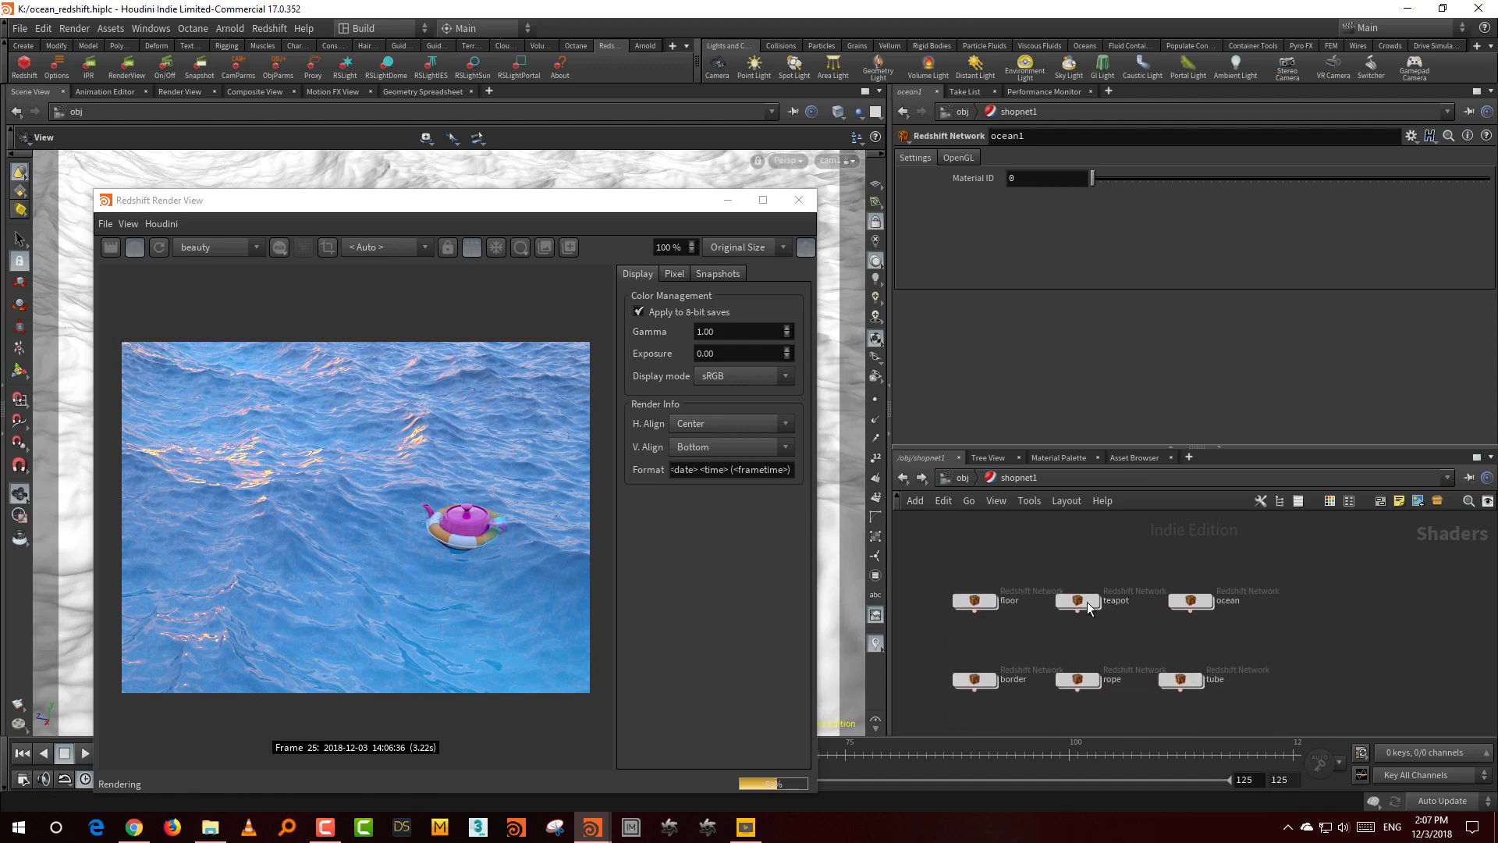
double_click(984, 598)
left_click_drag(1049, 548, 1143, 657)
- Start editing the floor Material1's Diffuse Color, tuning a cyan hue's saturation and brightness
scroll(1492, 327, "up", 5)
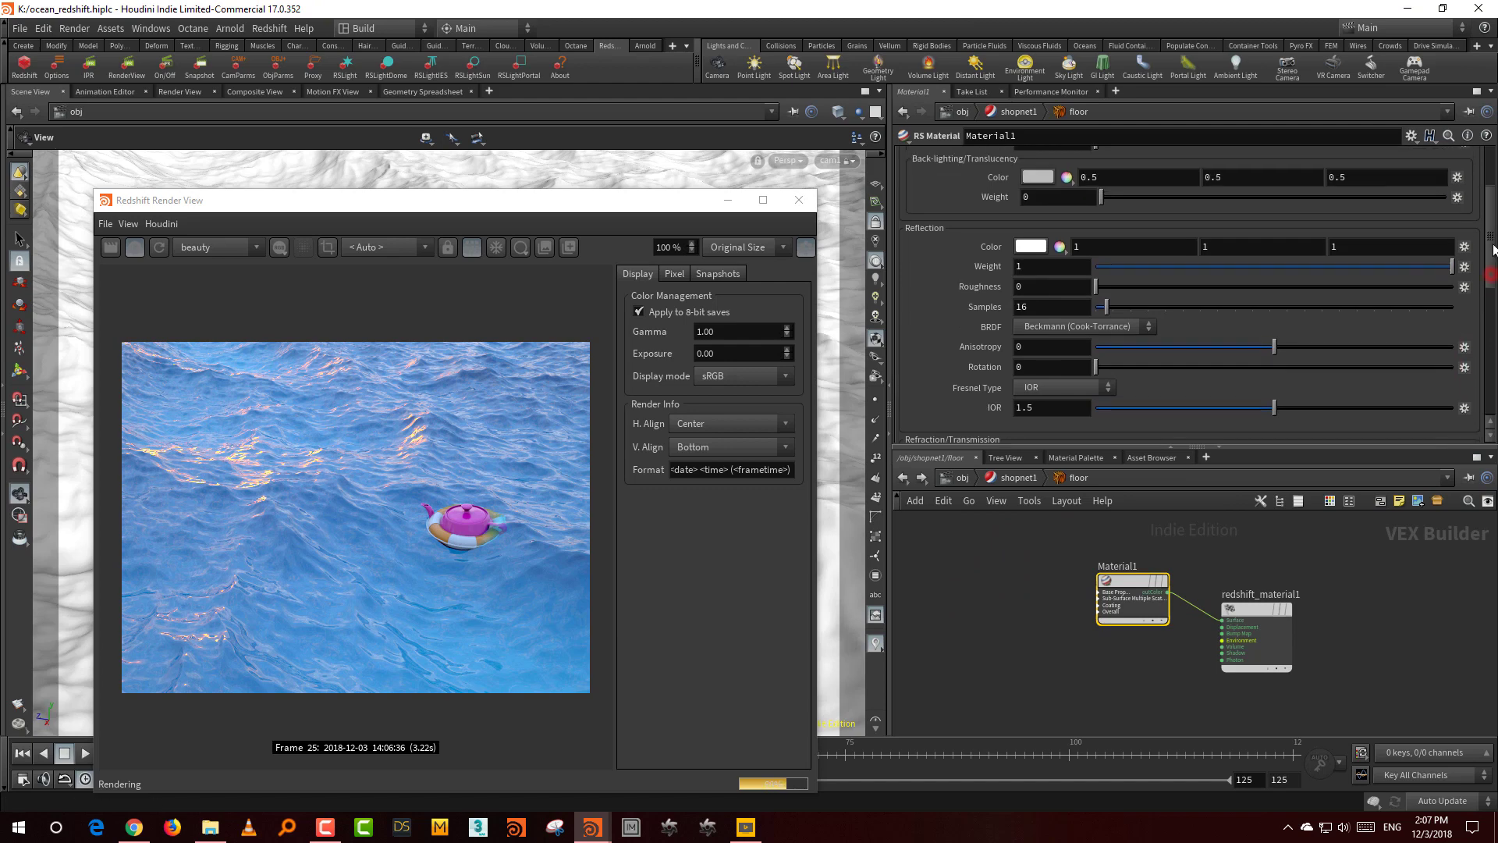
scroll(1459, 296, "up", 3)
left_click(1030, 219)
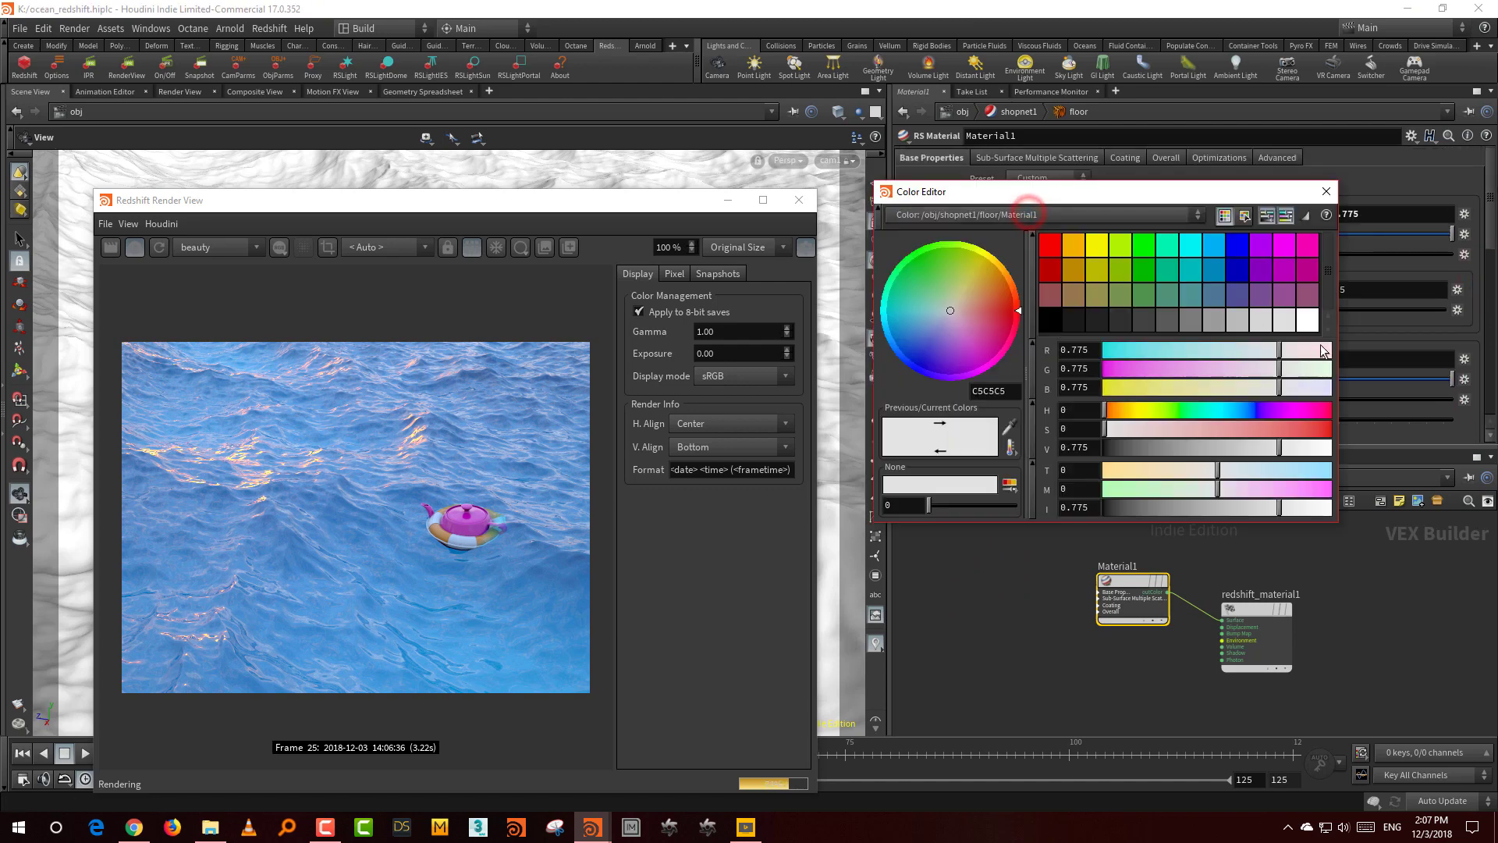
left_click(1221, 410)
left_click_drag(1221, 410, 1220, 410)
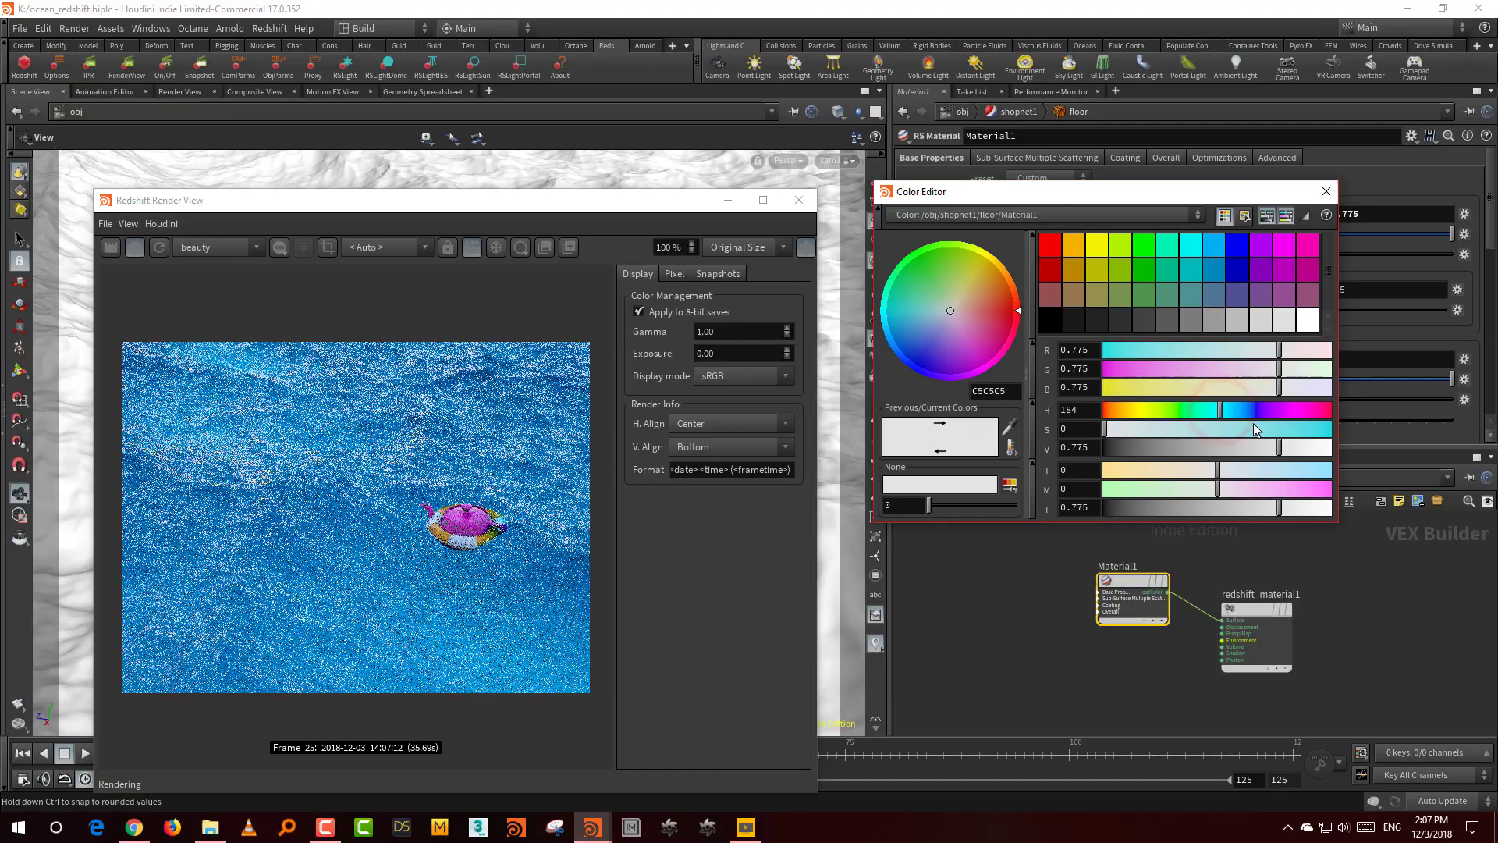
left_click(1246, 428)
left_click(1178, 449)
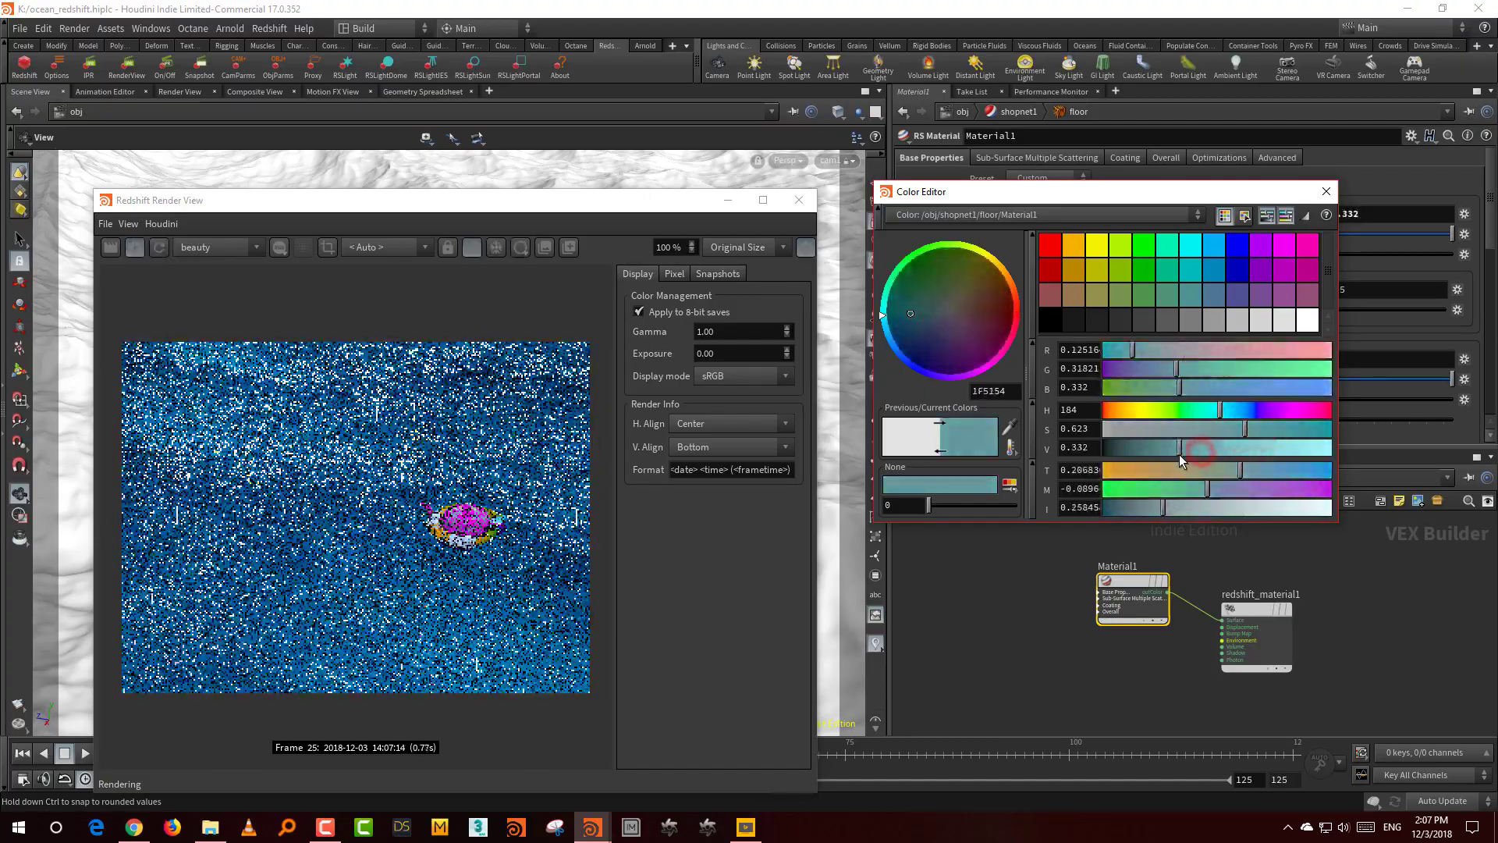
left_click(1287, 427)
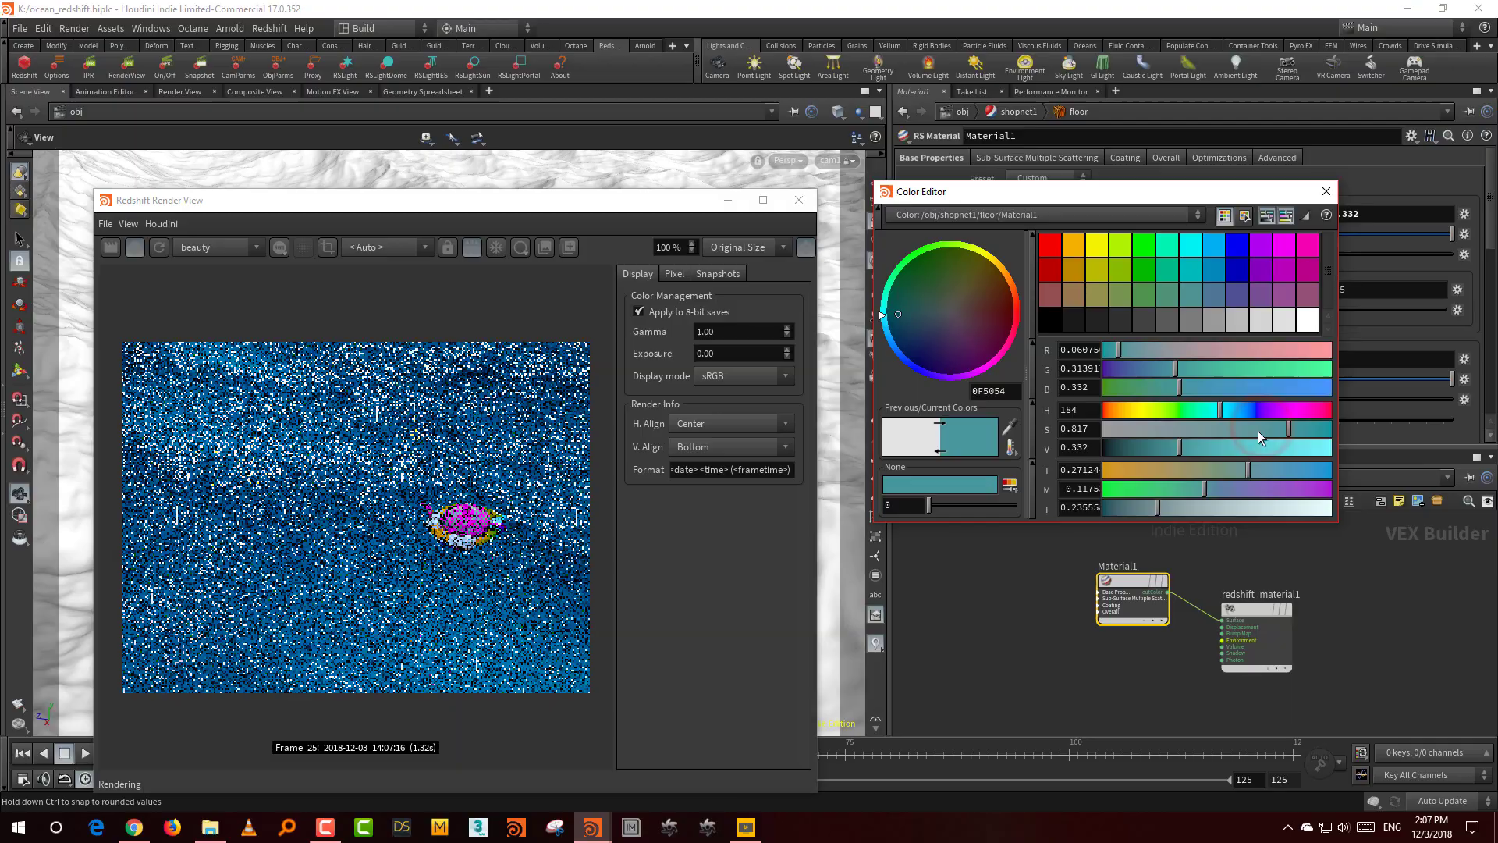
left_click(1220, 447)
- Try magenta, orange and green hues, then settle on deep teal 16797C
left_click(1292, 409)
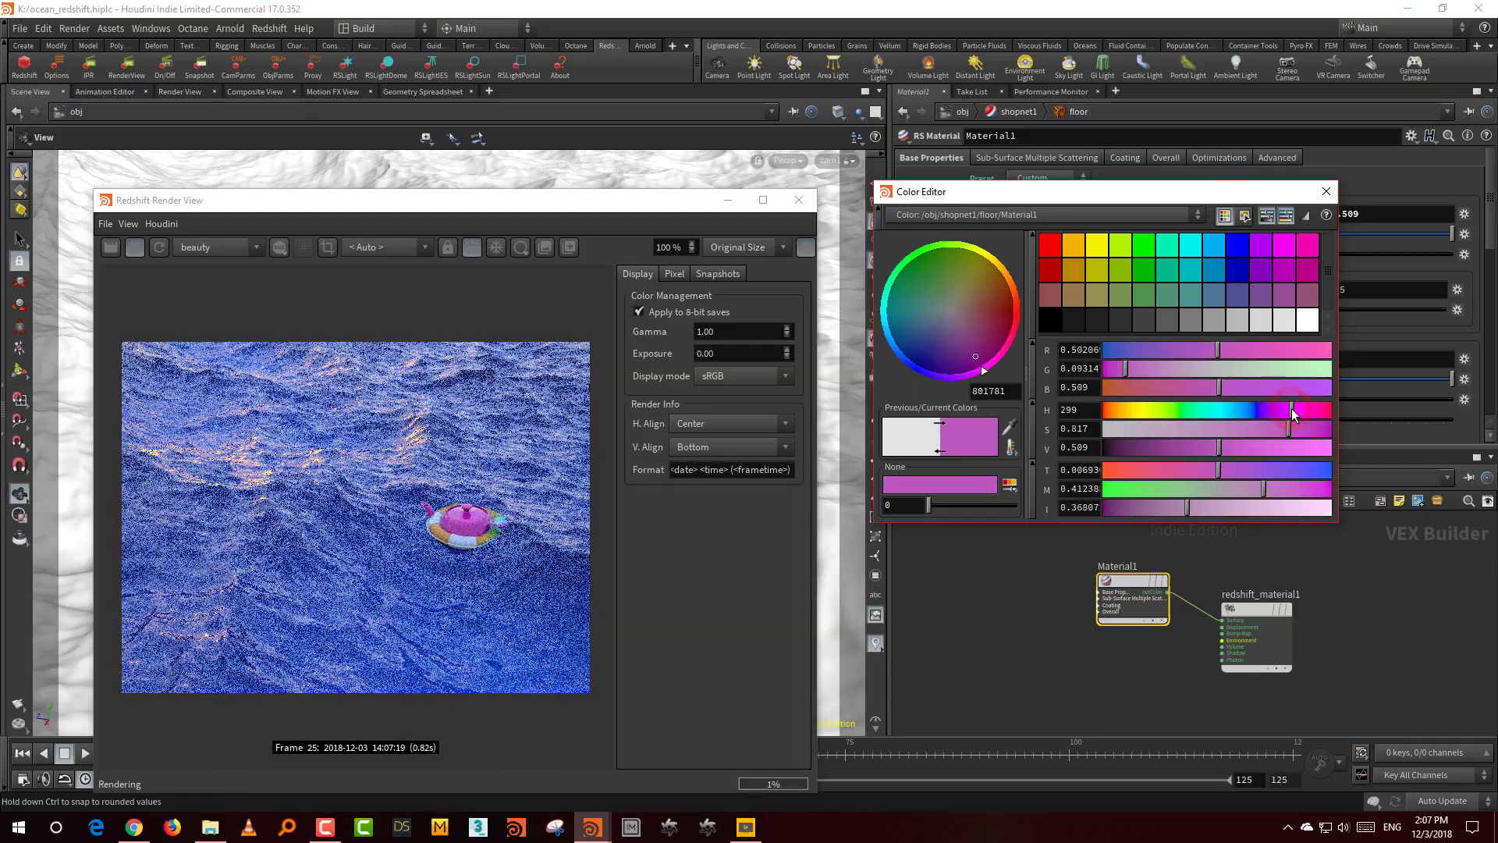
left_click(1326, 447)
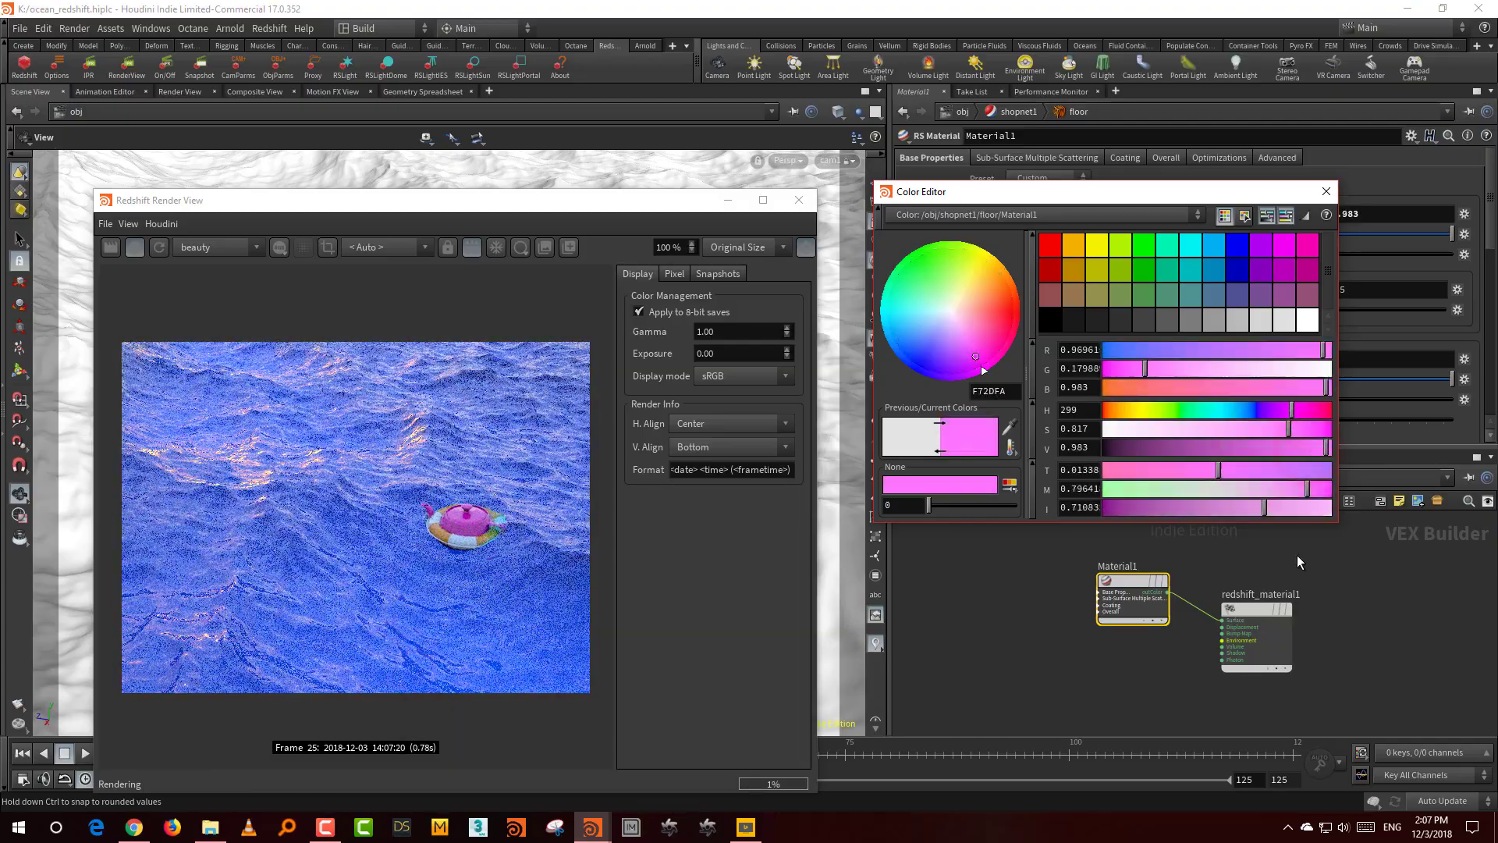
left_click(1124, 409)
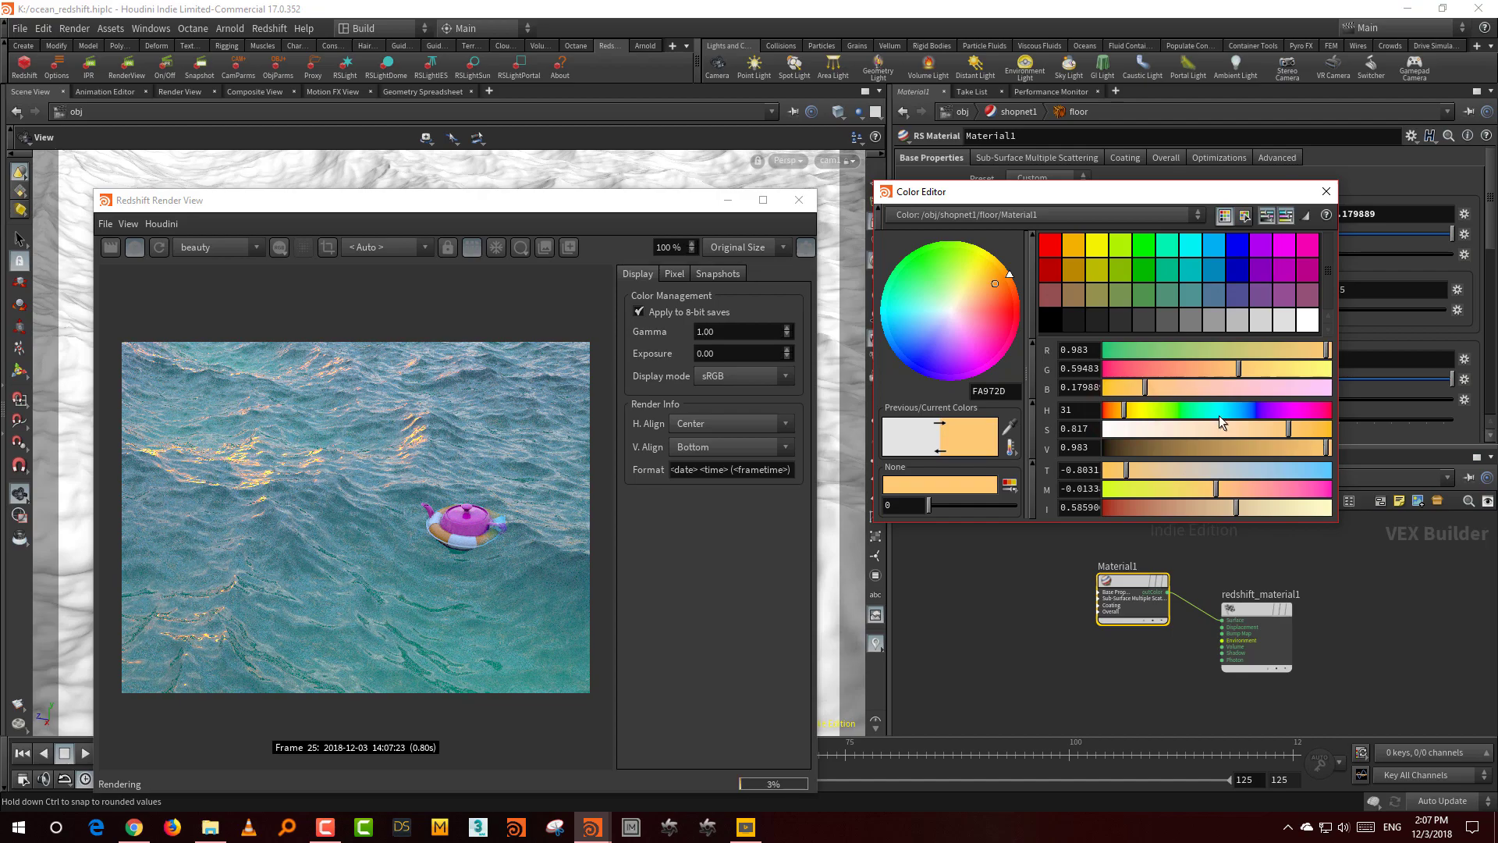
left_click(1181, 410)
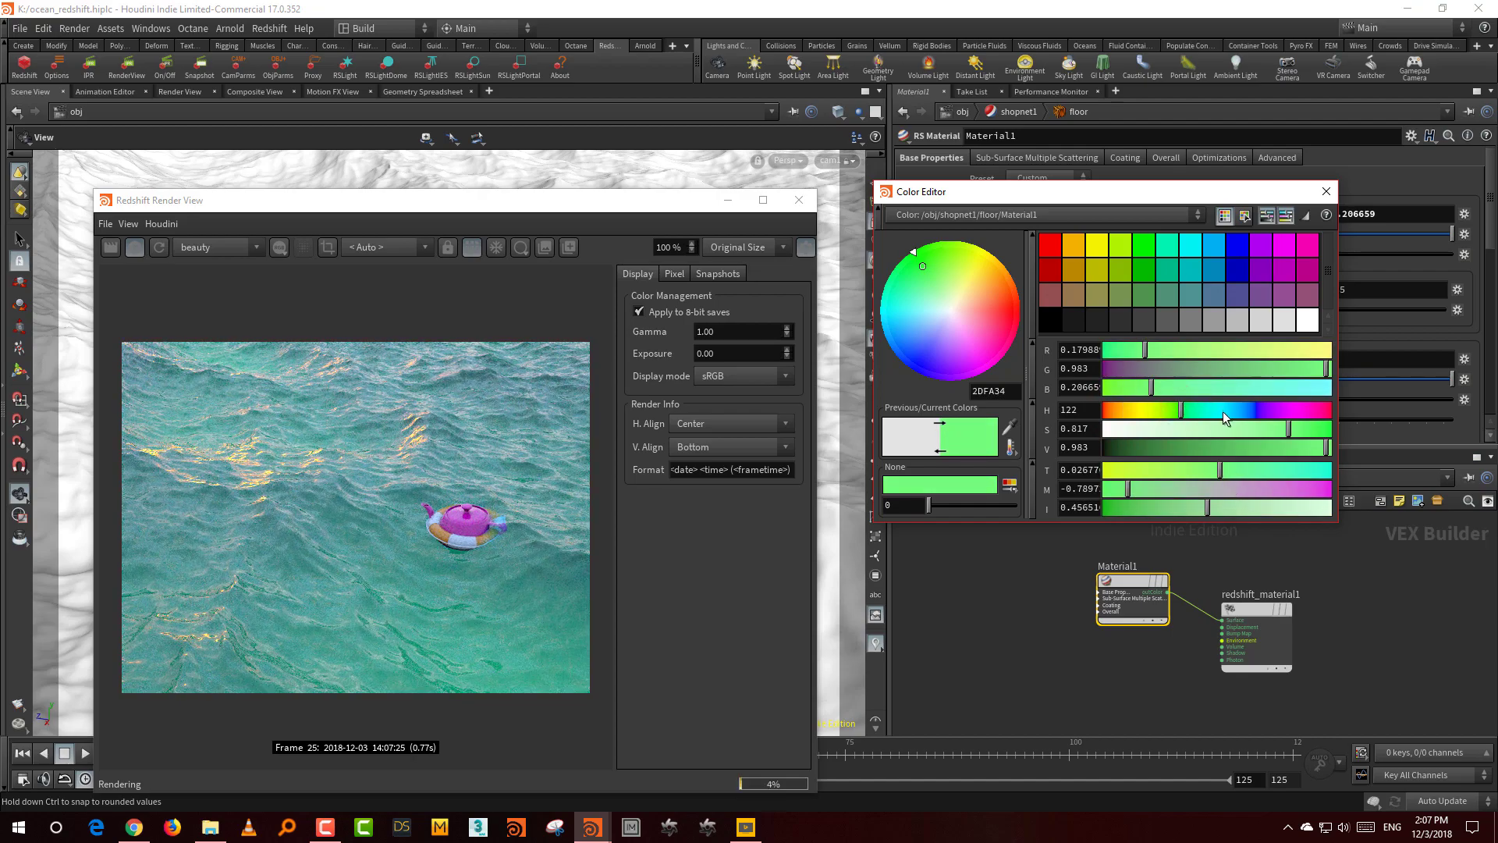
left_click(1218, 408)
mouse_move(1214, 452)
left_mouse_down()
mouse_move(1183, 452)
mouse_move(1311, 457)
mouse_move(1158, 457)
mouse_move(1214, 457)
left_mouse_up()
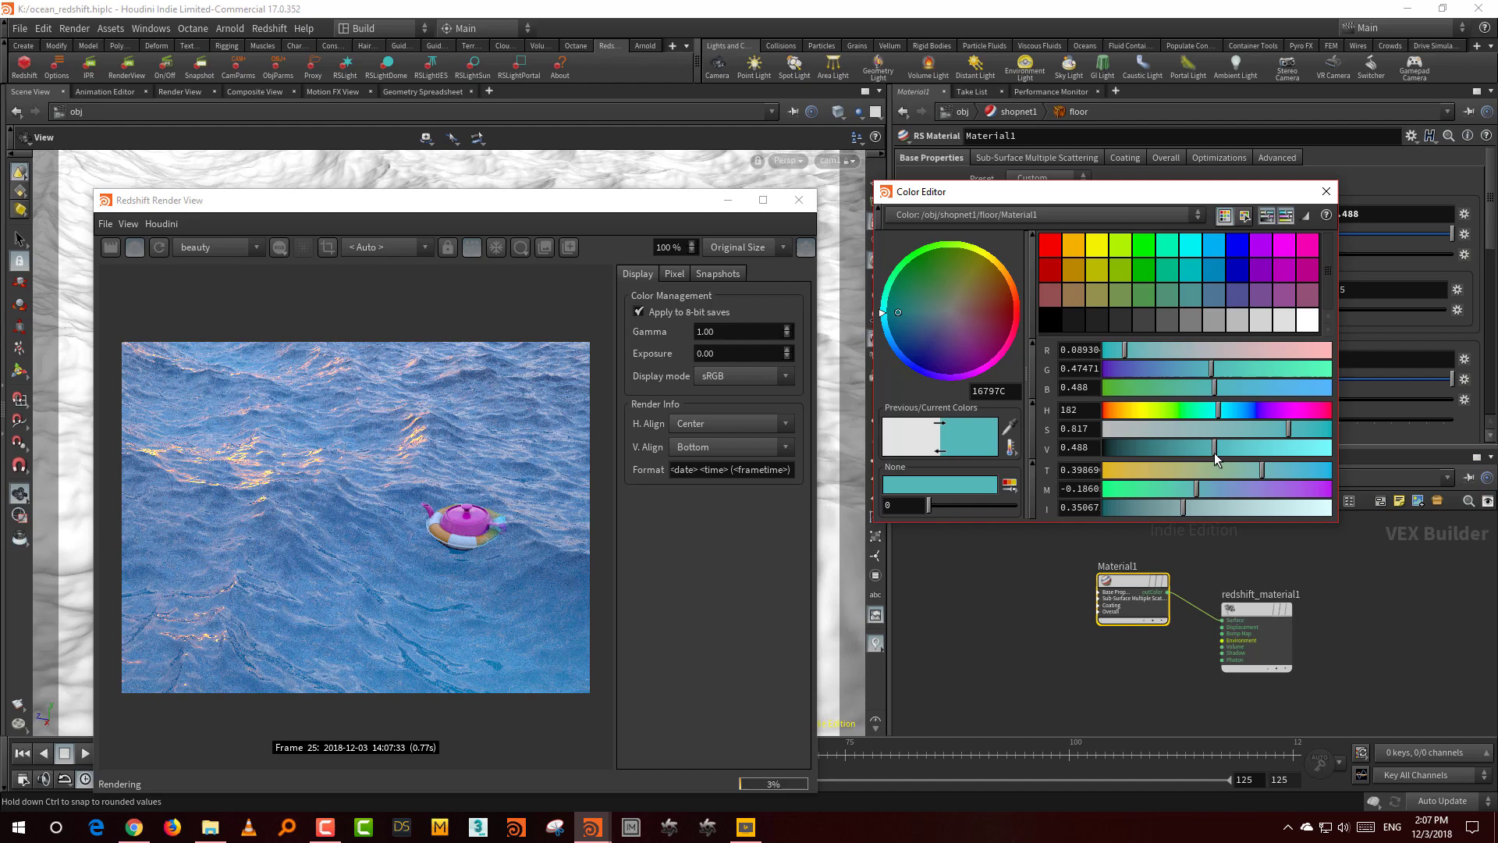
- Close the colour editor and dive into the ocean1 shader network from shopnet1
left_click(1327, 192)
left_click(1018, 477)
left_click(1019, 478)
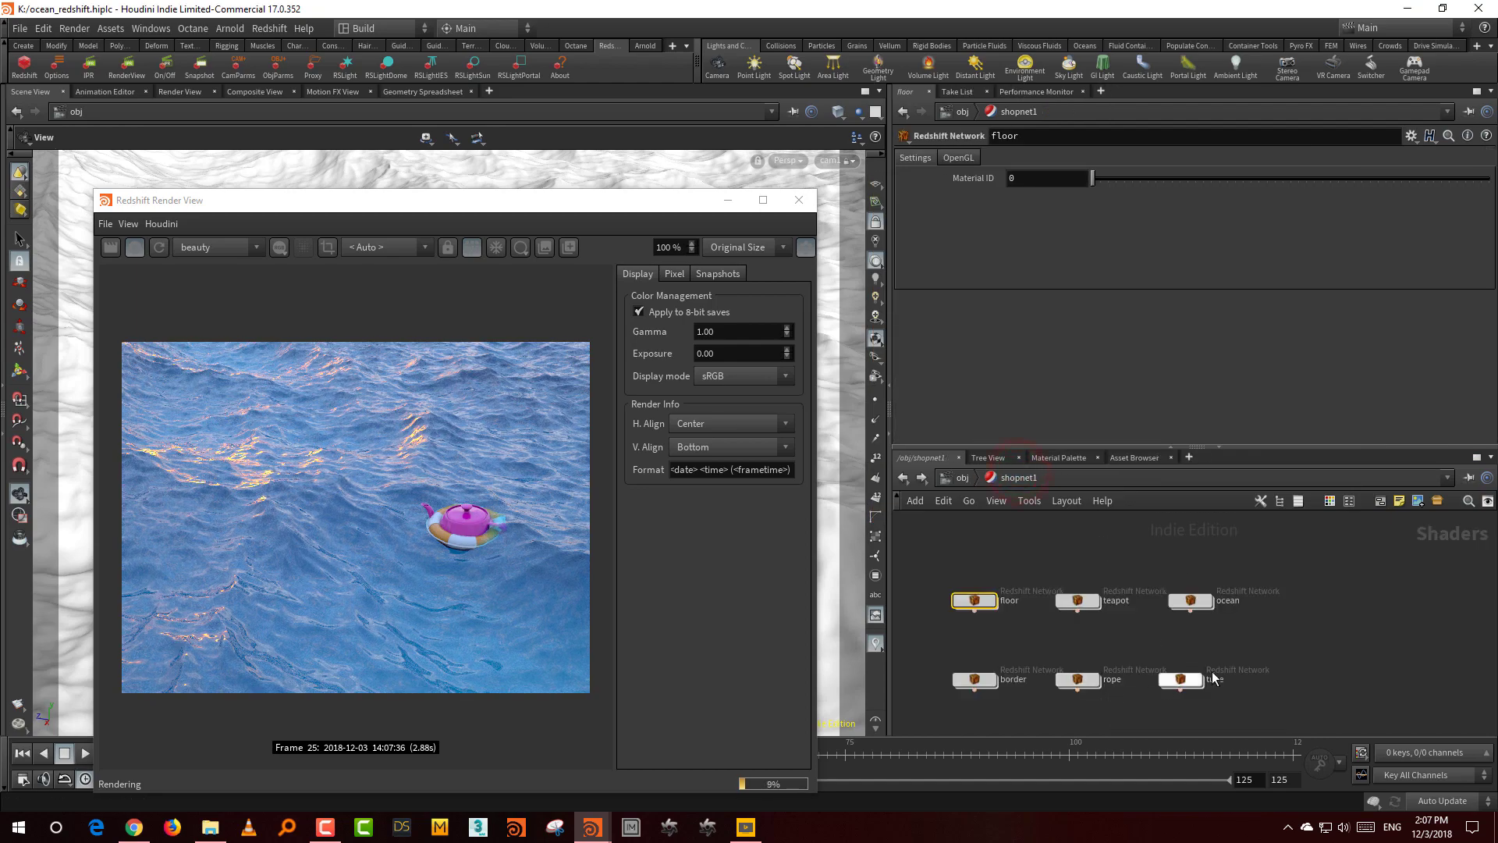
middle_click_drag(1235, 631, 1241, 551)
double_click(1193, 679)
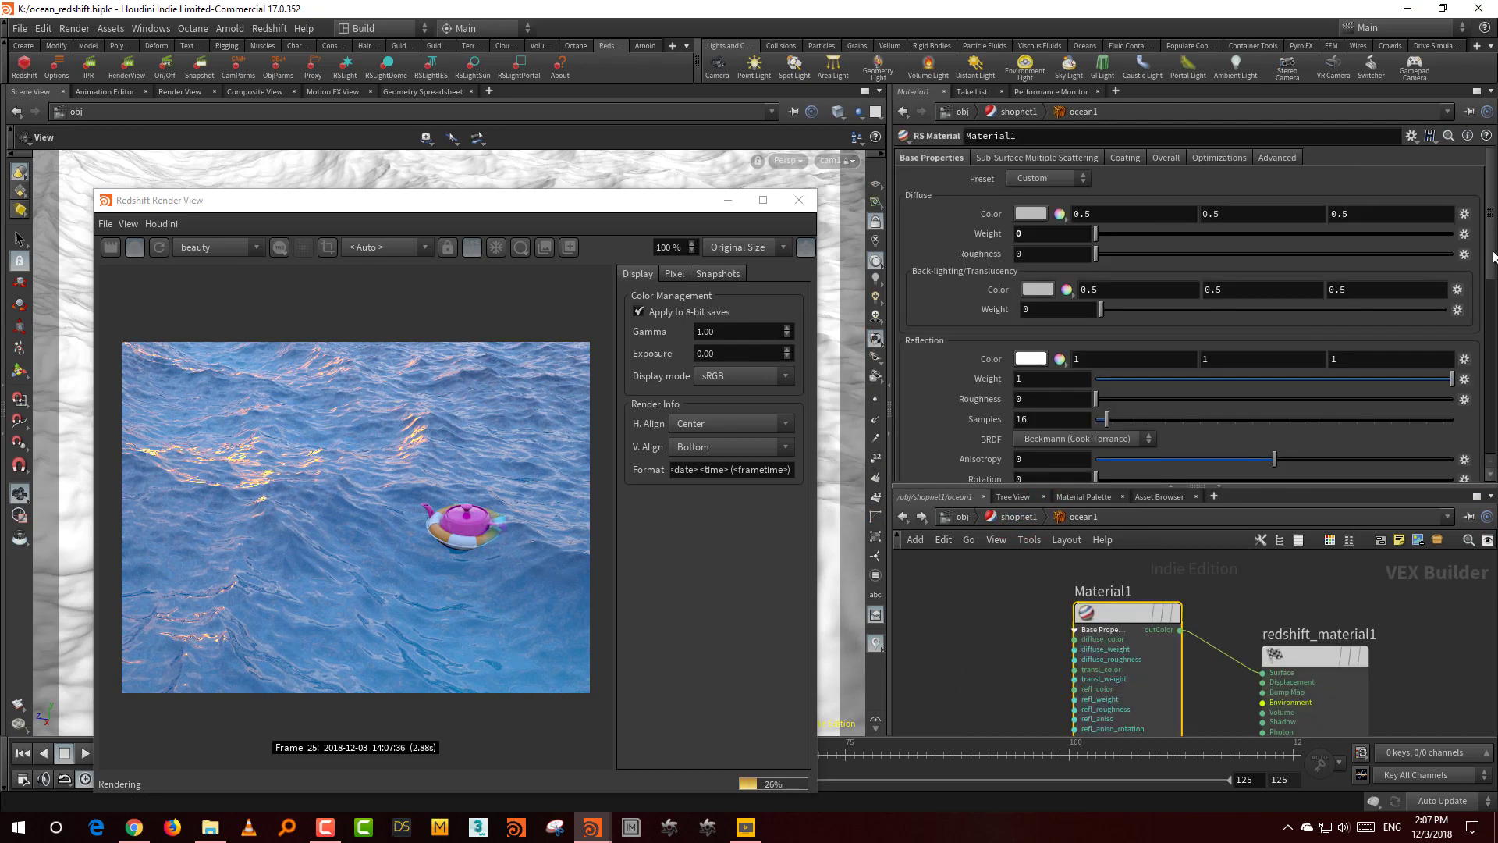
- Raise the ocean material's sub-surface Absorption Scale from 4.3 to 5
left_click_drag(1493, 252, 1486, 413)
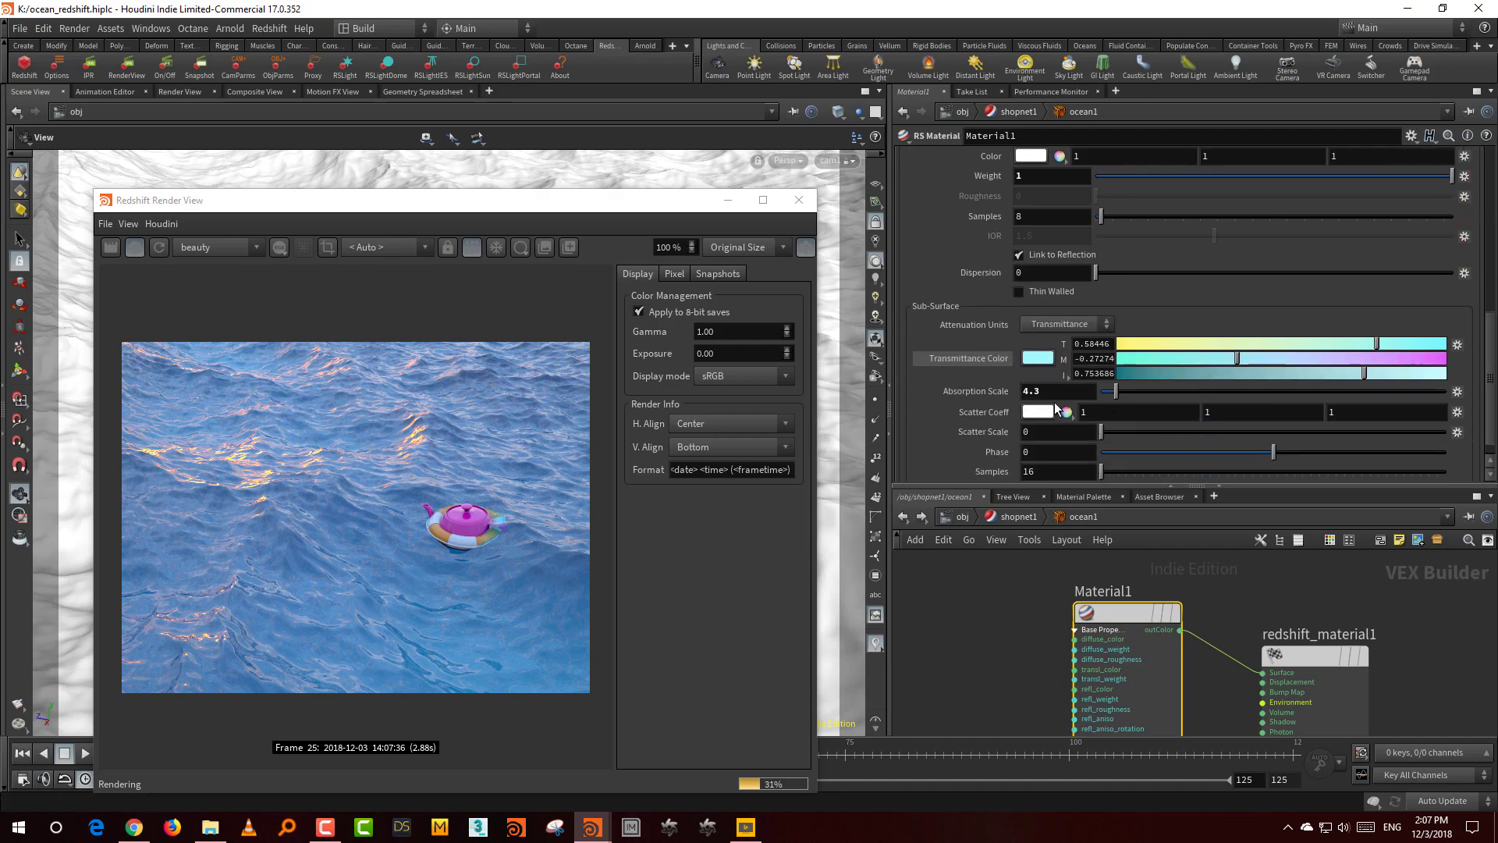
left_click_drag(1051, 392, 950, 405)
type("5")
key("Return")
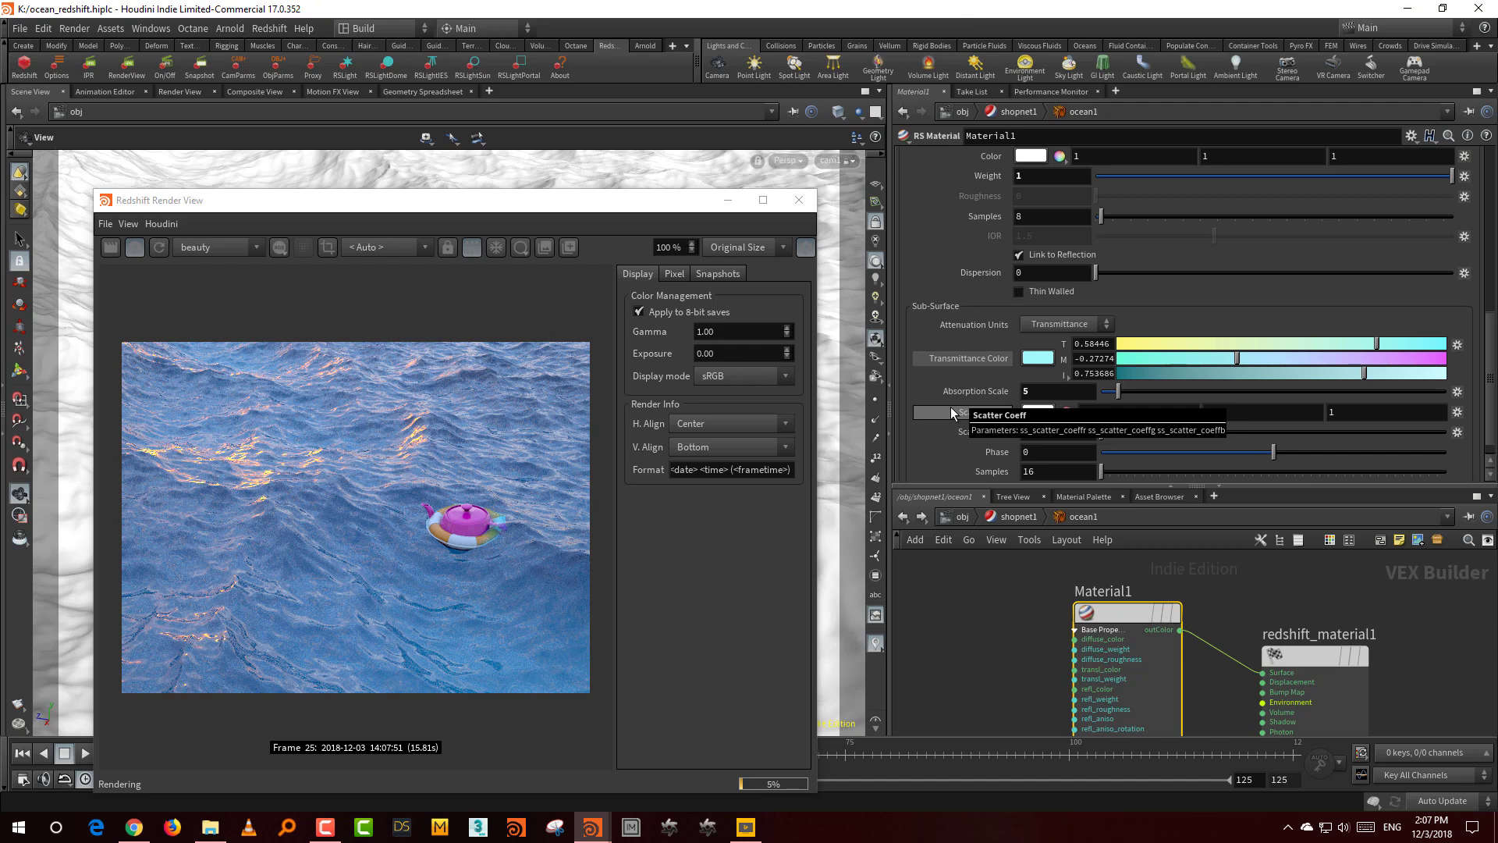
left_click_drag(1069, 484, 1062, 379)
scroll(991, 570, "up", 3)
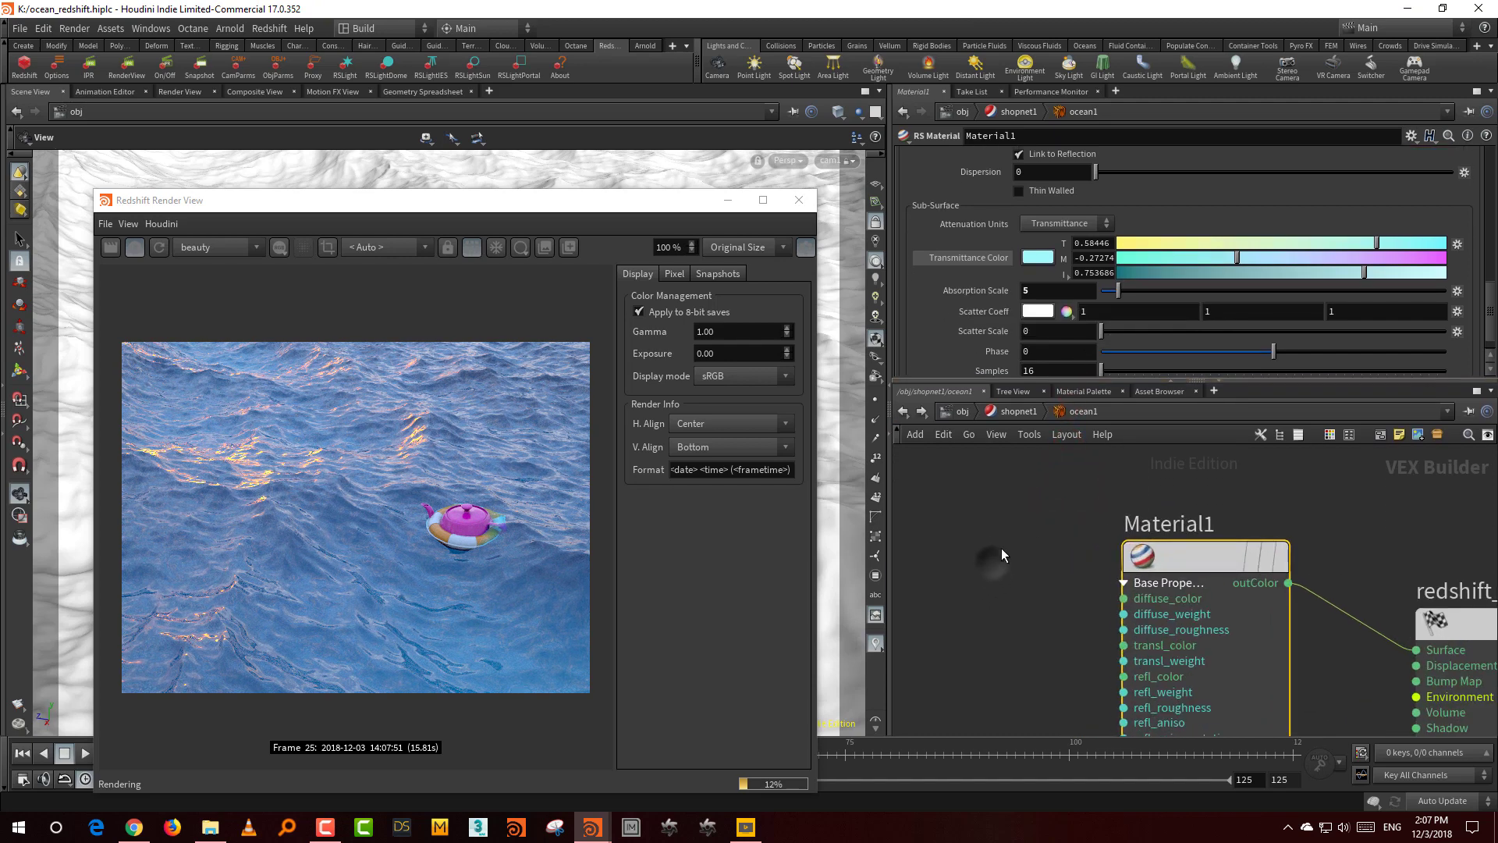
scroll(1013, 581, "down", 3)
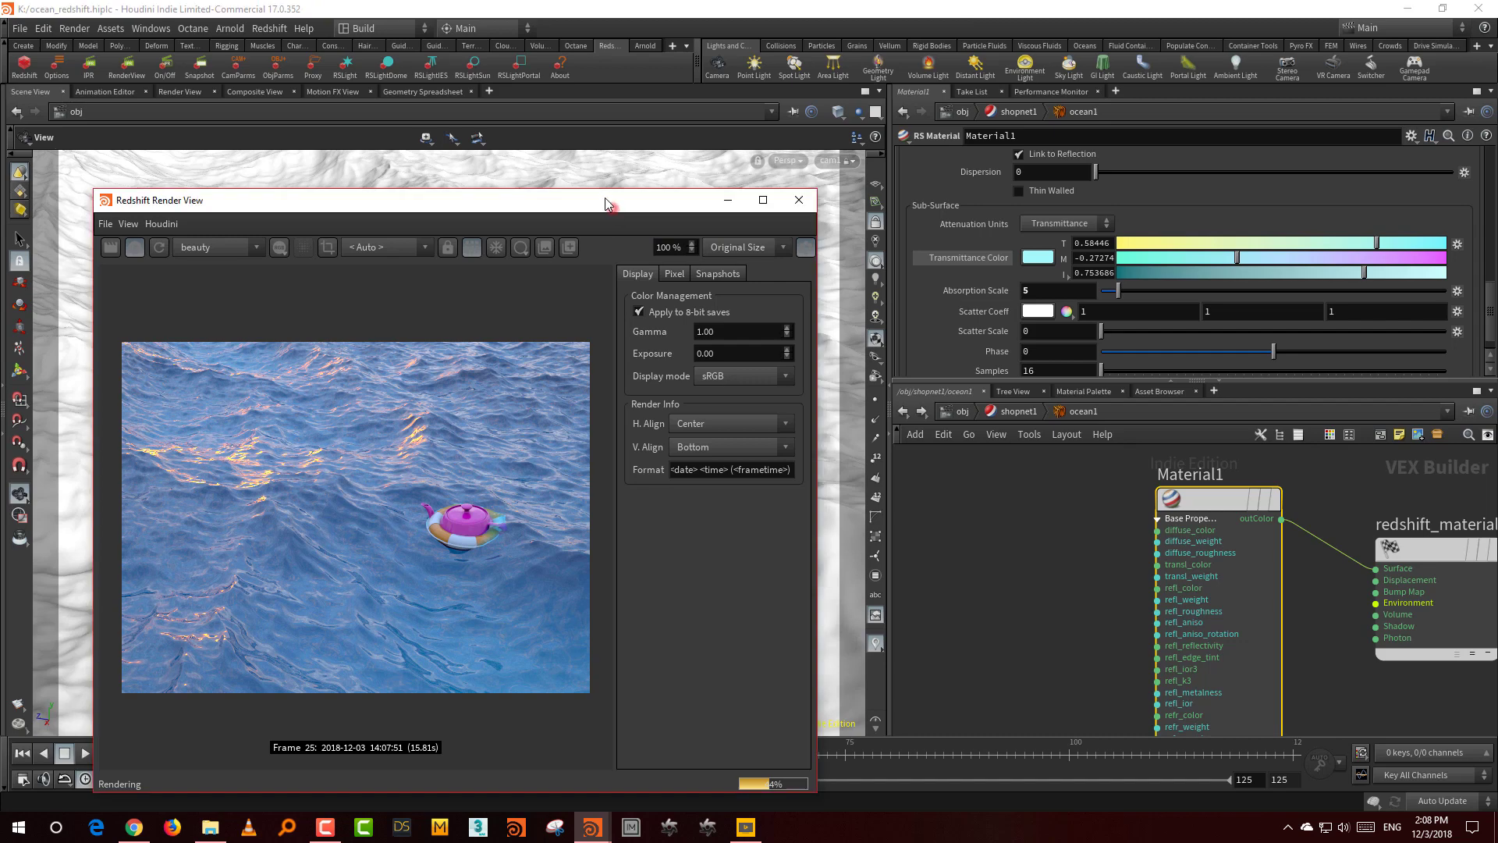
- Set Material1's Refraction and Reflection Weights to 0 and raise Diffuse Weight to 1
left_click_drag(614, 205, 591, 130)
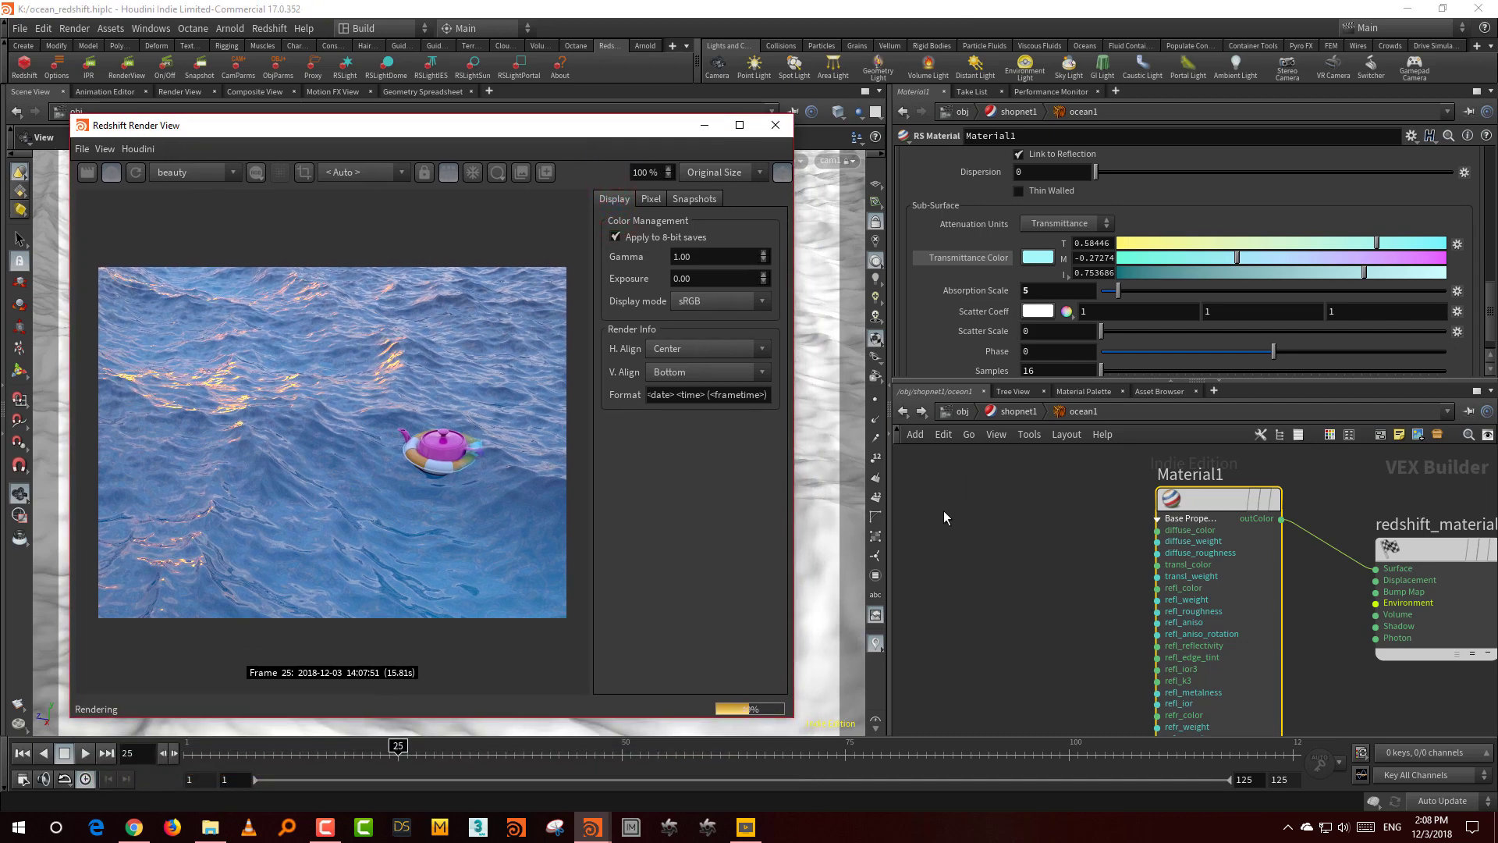
scroll(1047, 592, "up", 3)
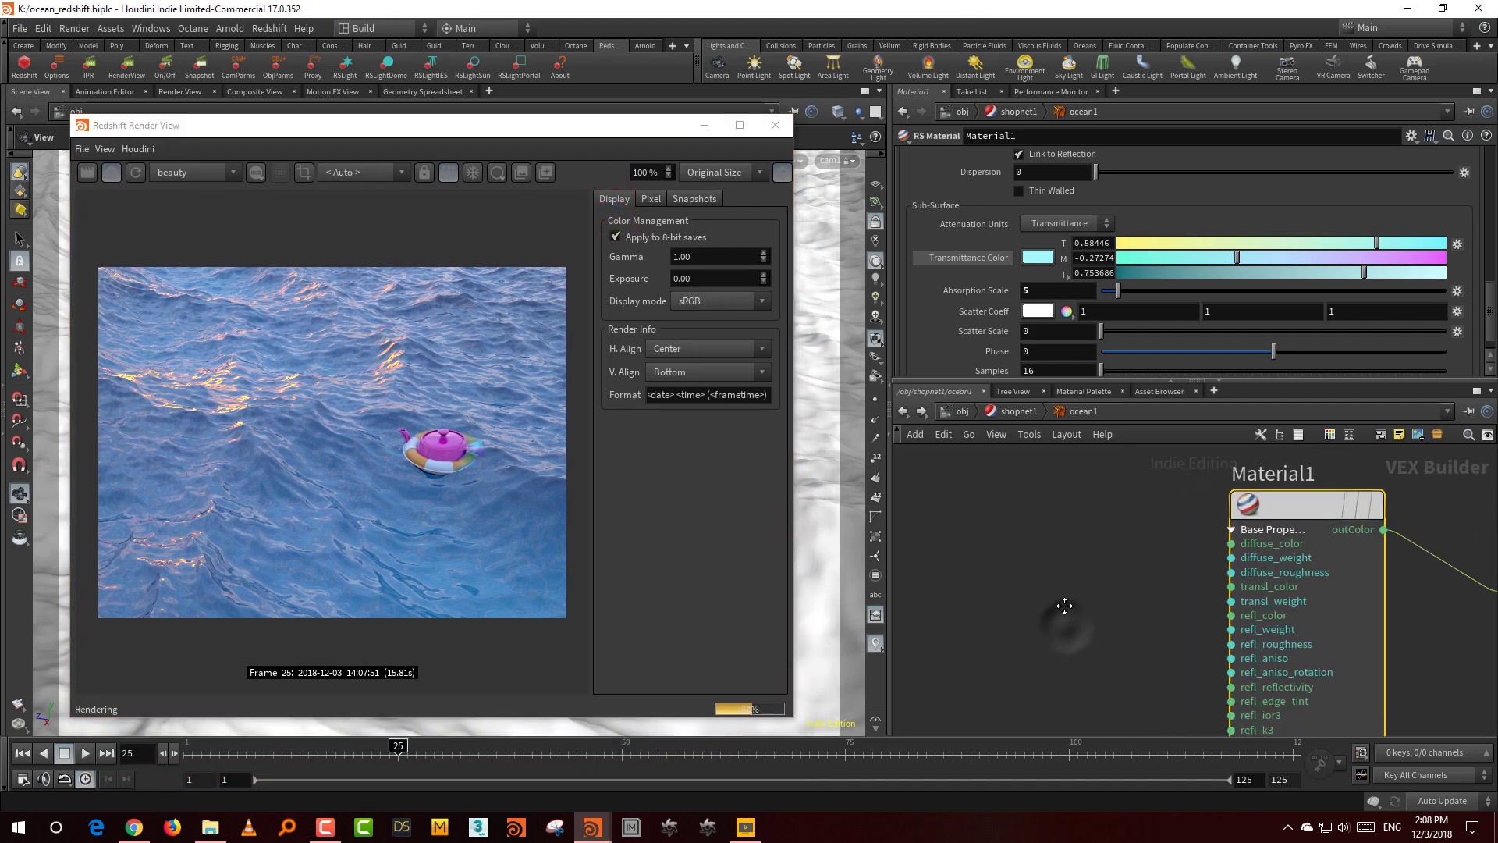
middle_click_drag(1046, 593, 1037, 570)
left_click(1115, 577)
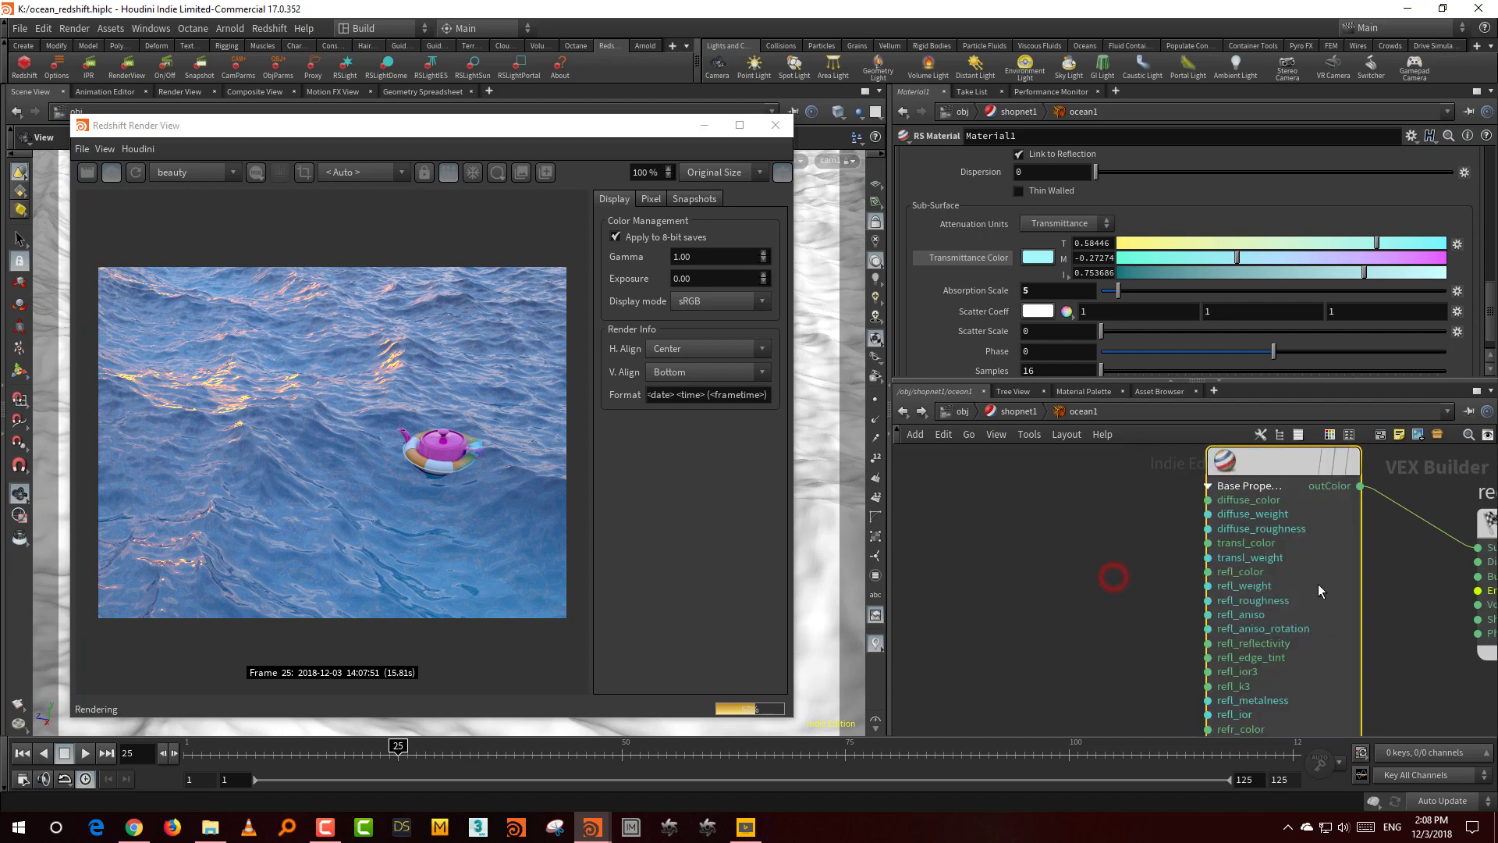
left_click_drag(1492, 303, 1489, 246)
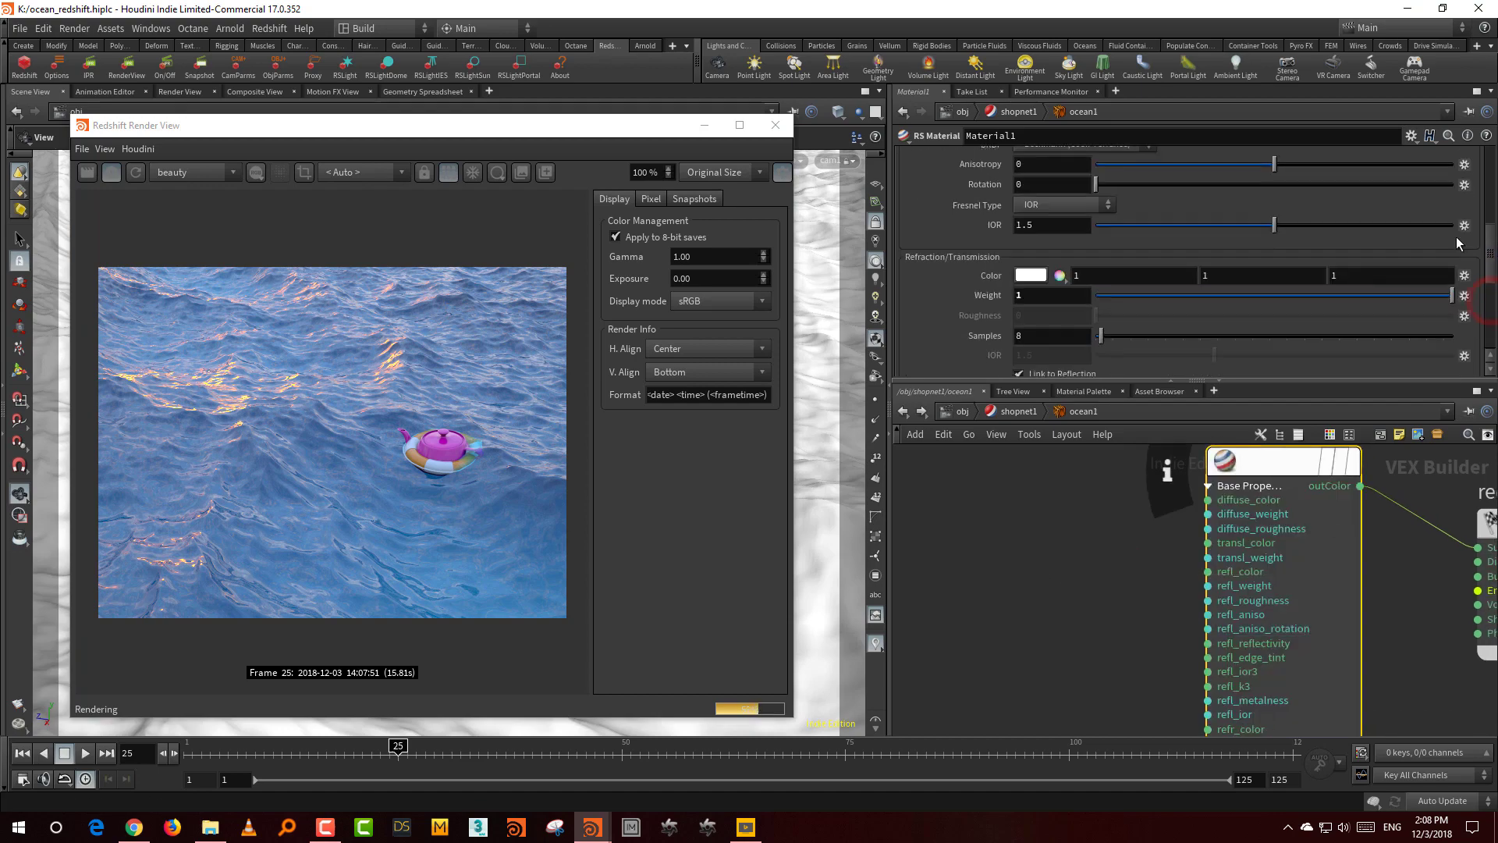
left_click_drag(1099, 295, 1056, 298)
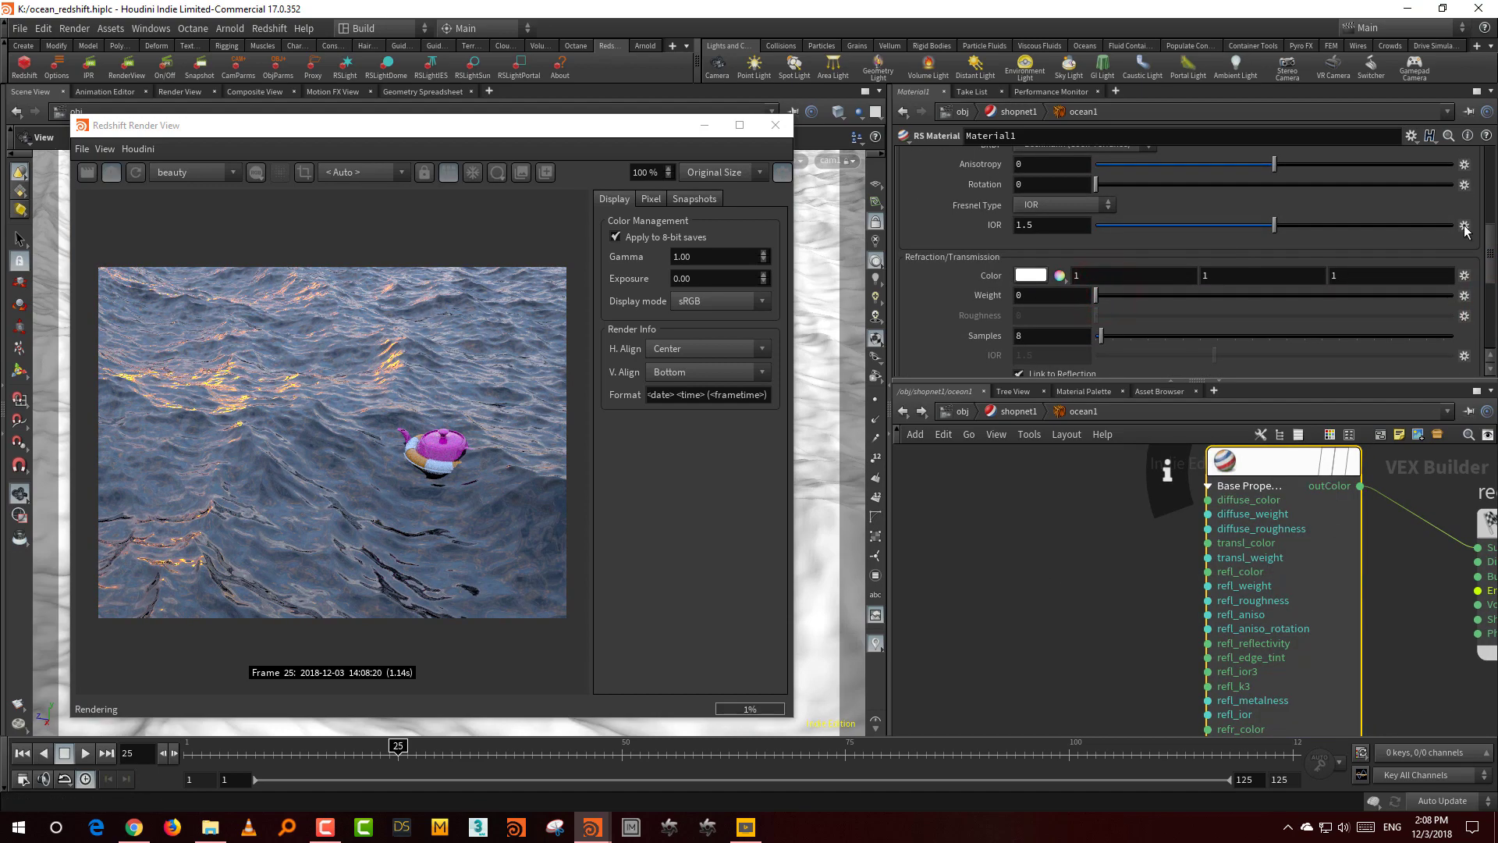
left_click_drag(1488, 228, 1490, 163)
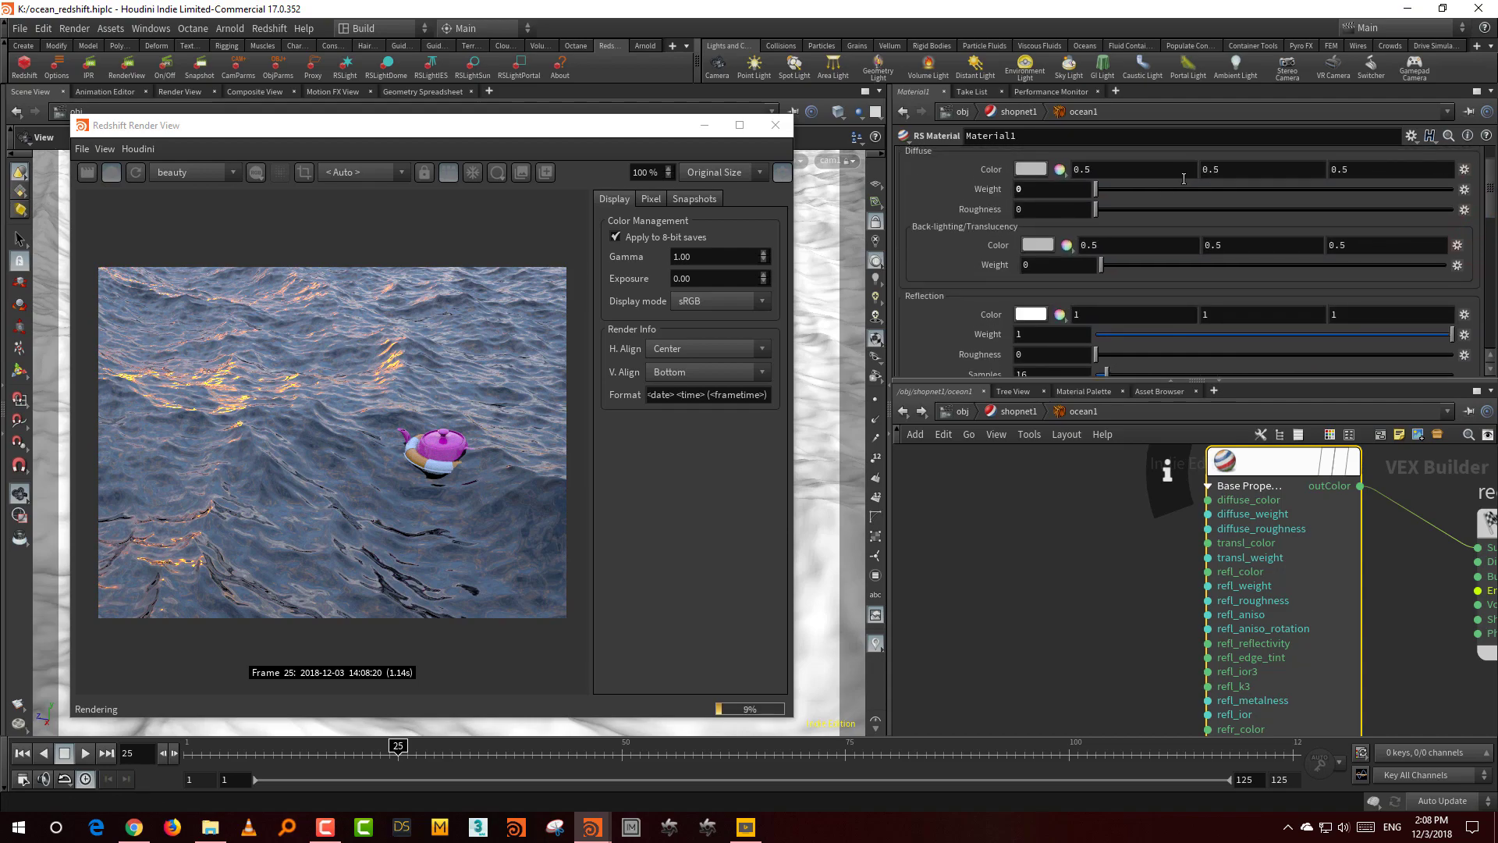
left_click_drag(1097, 188, 1490, 222)
left_click_drag(1107, 266, 1028, 278)
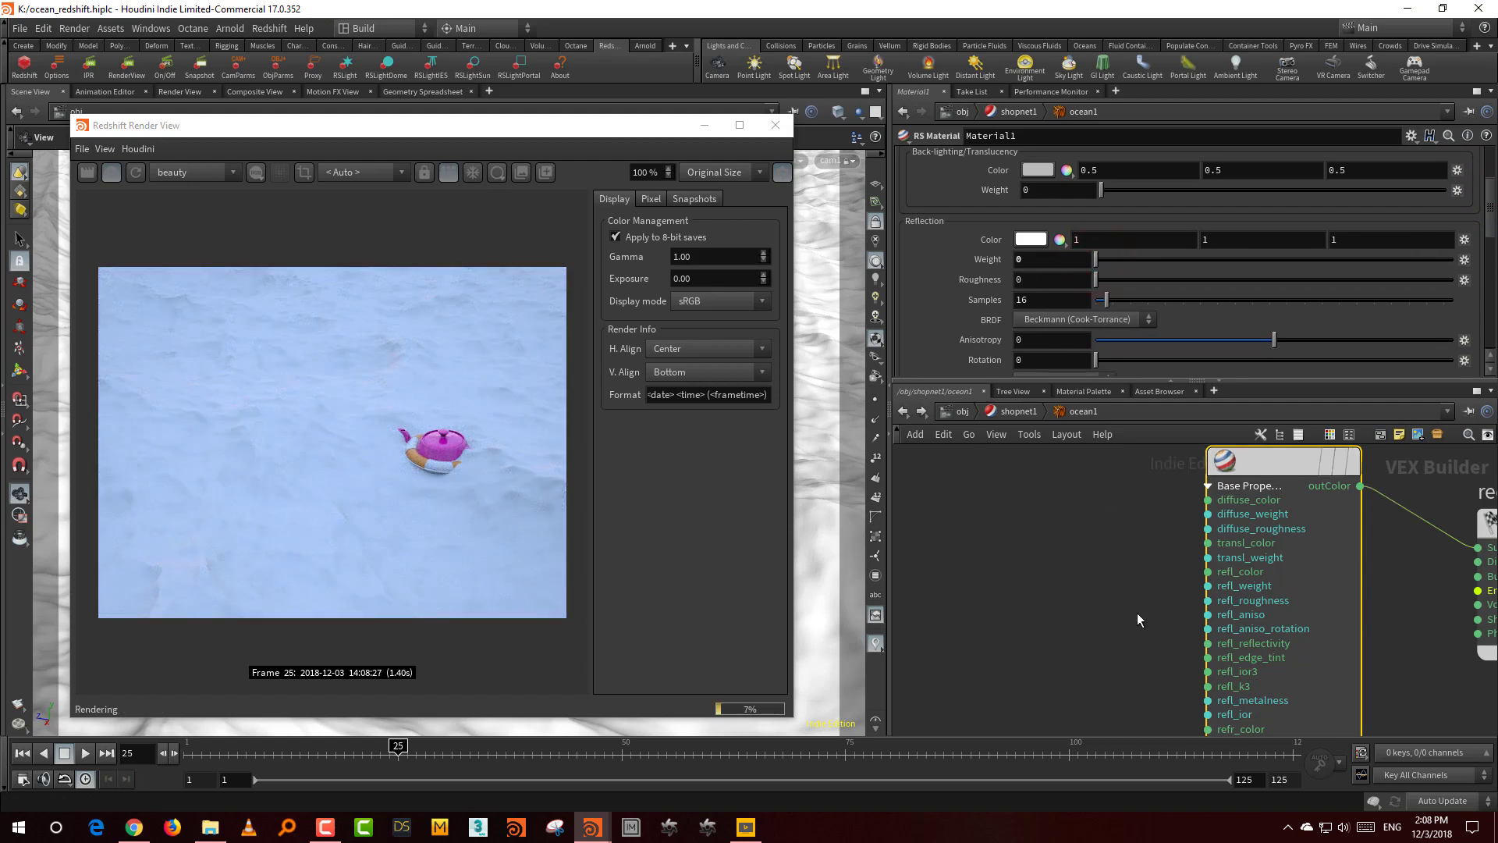
- Add an RS Curvature node and wire it into Material1's diffuse_color
scroll(1093, 611, "up", 1)
middle_click_drag(1050, 597, 1102, 651)
key("Tab")
type("curvatu")
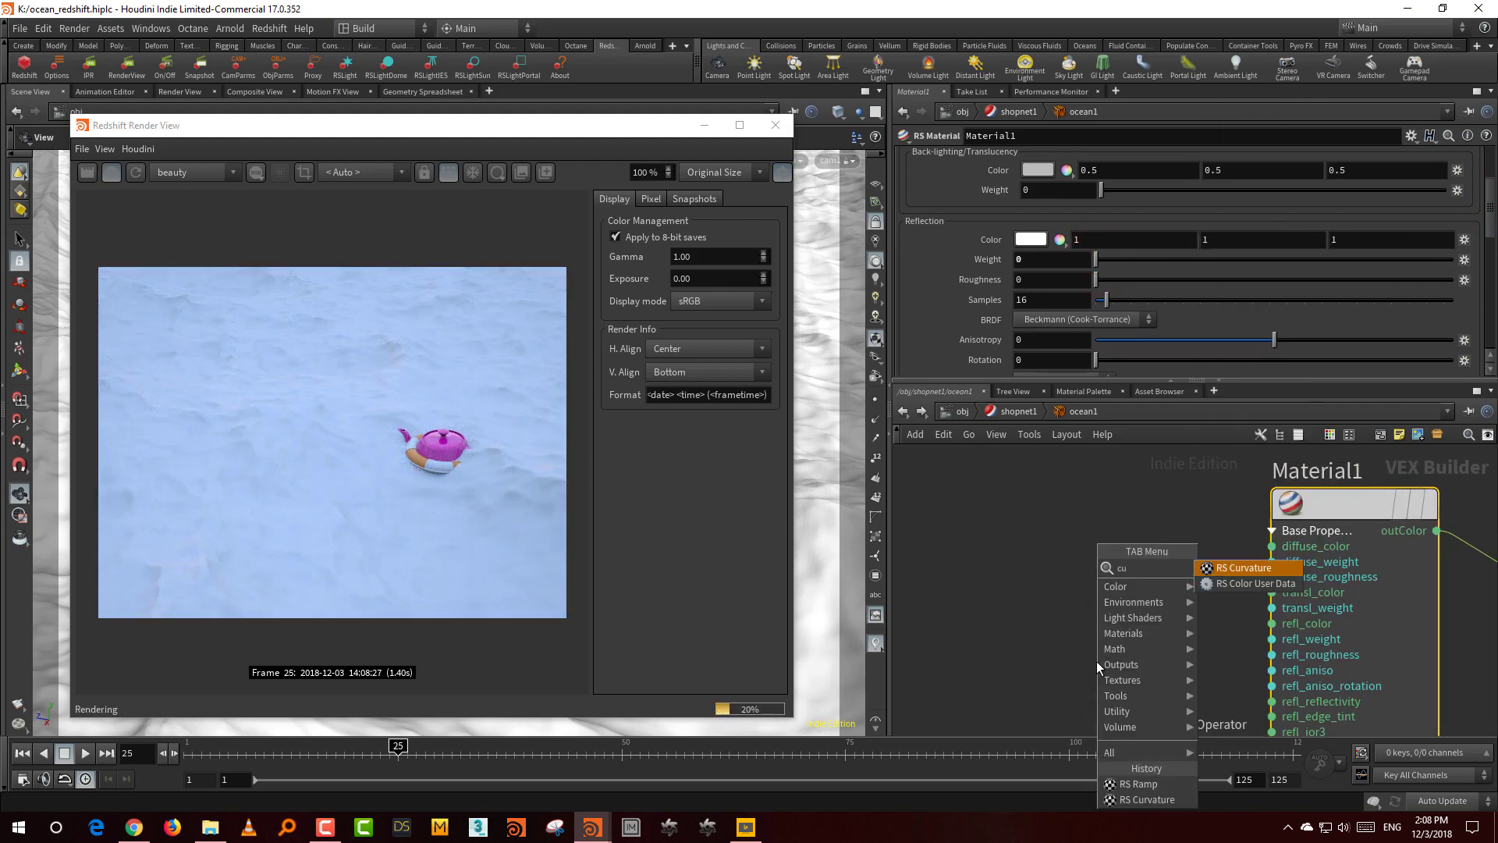
left_click(1229, 568)
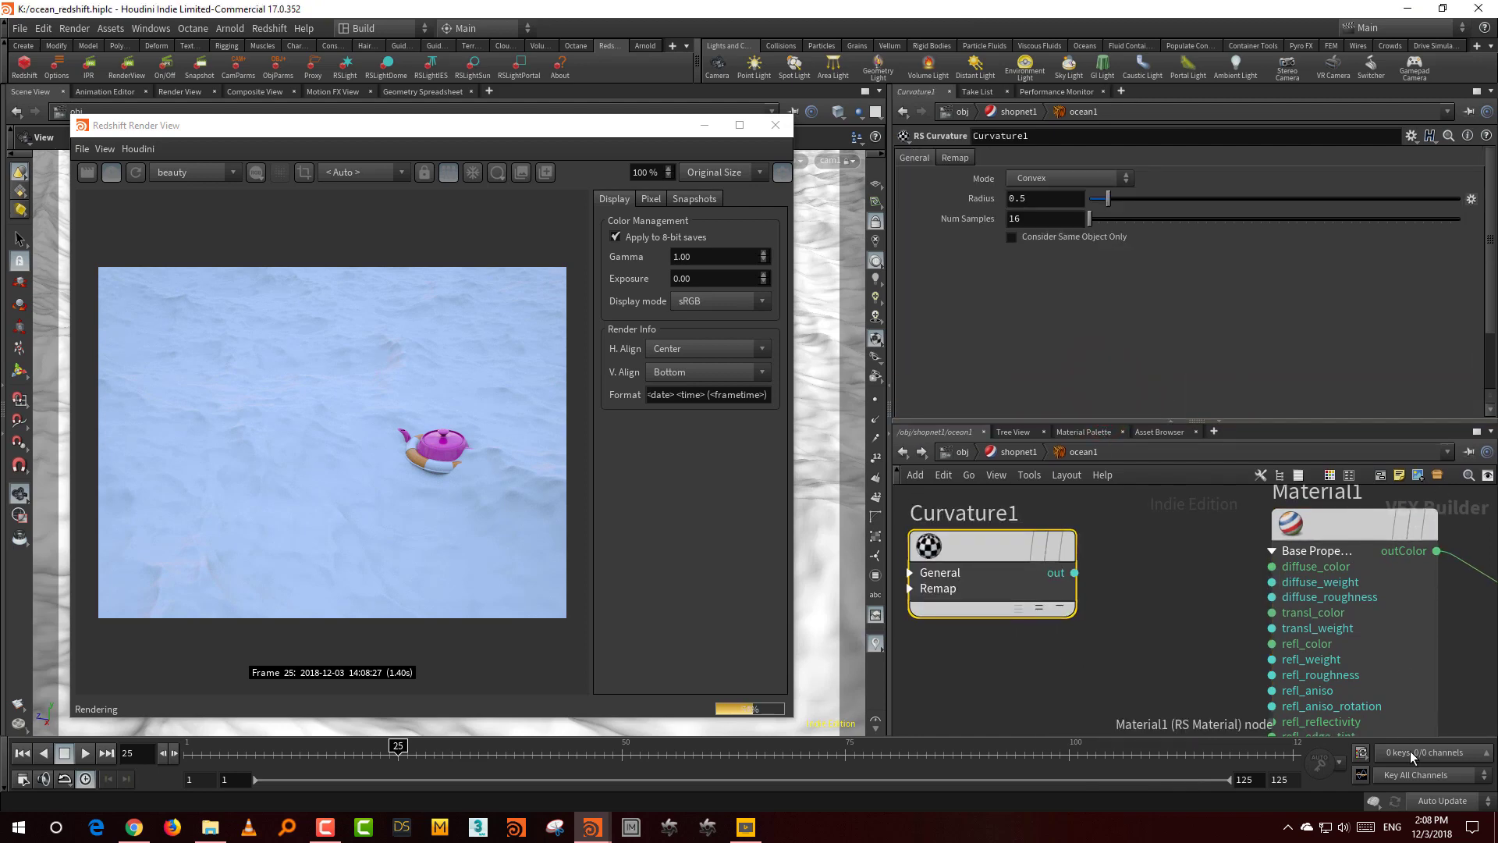
left_click_drag(1075, 573, 1223, 575)
left_click(1273, 566)
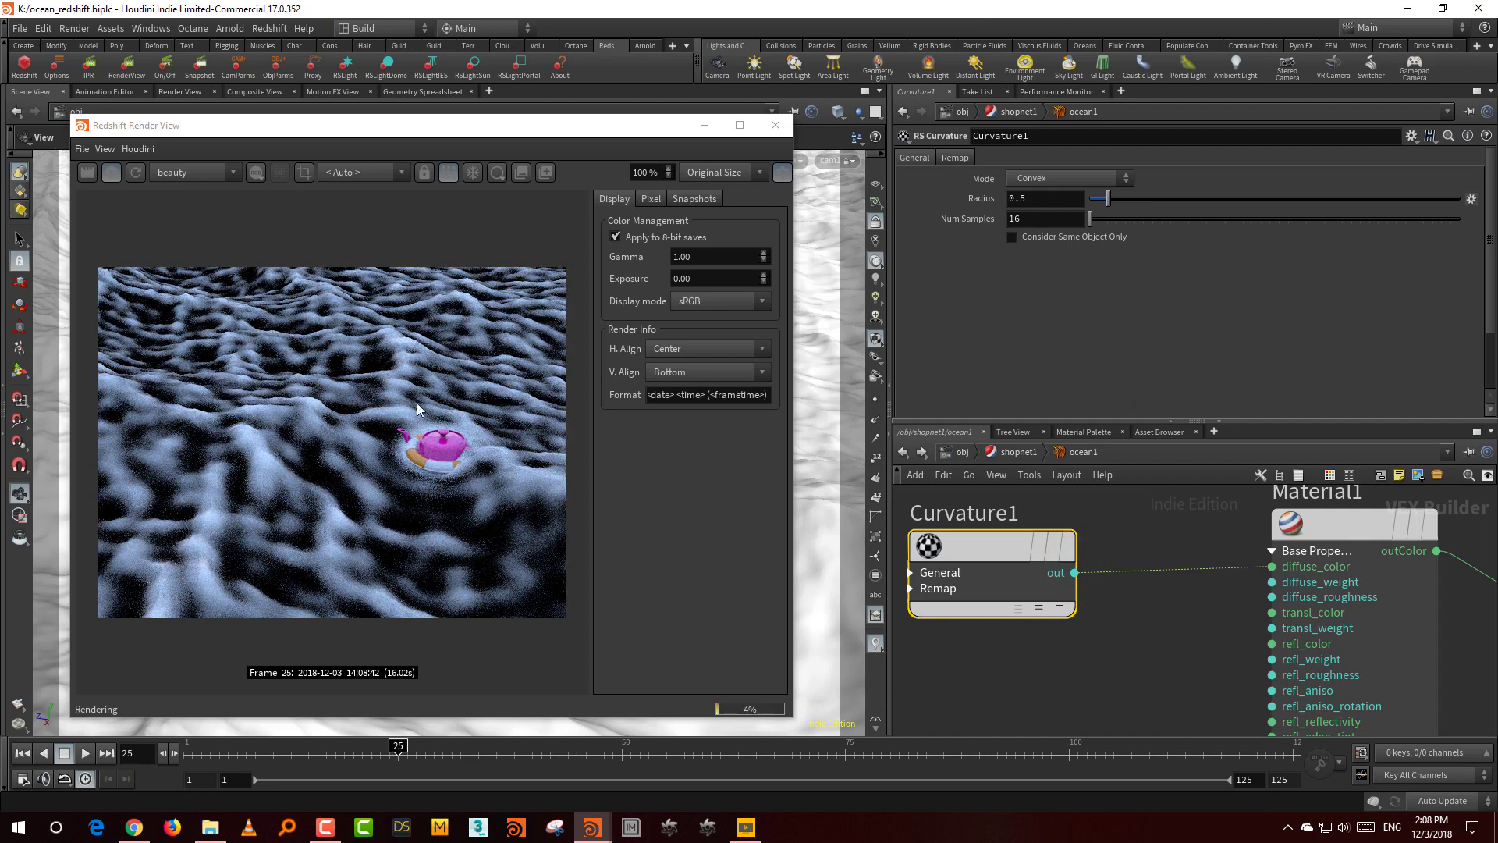
- Set Curvature1 Mode to Convex (AL Curvature) with Radius 0.25
left_click(1078, 180)
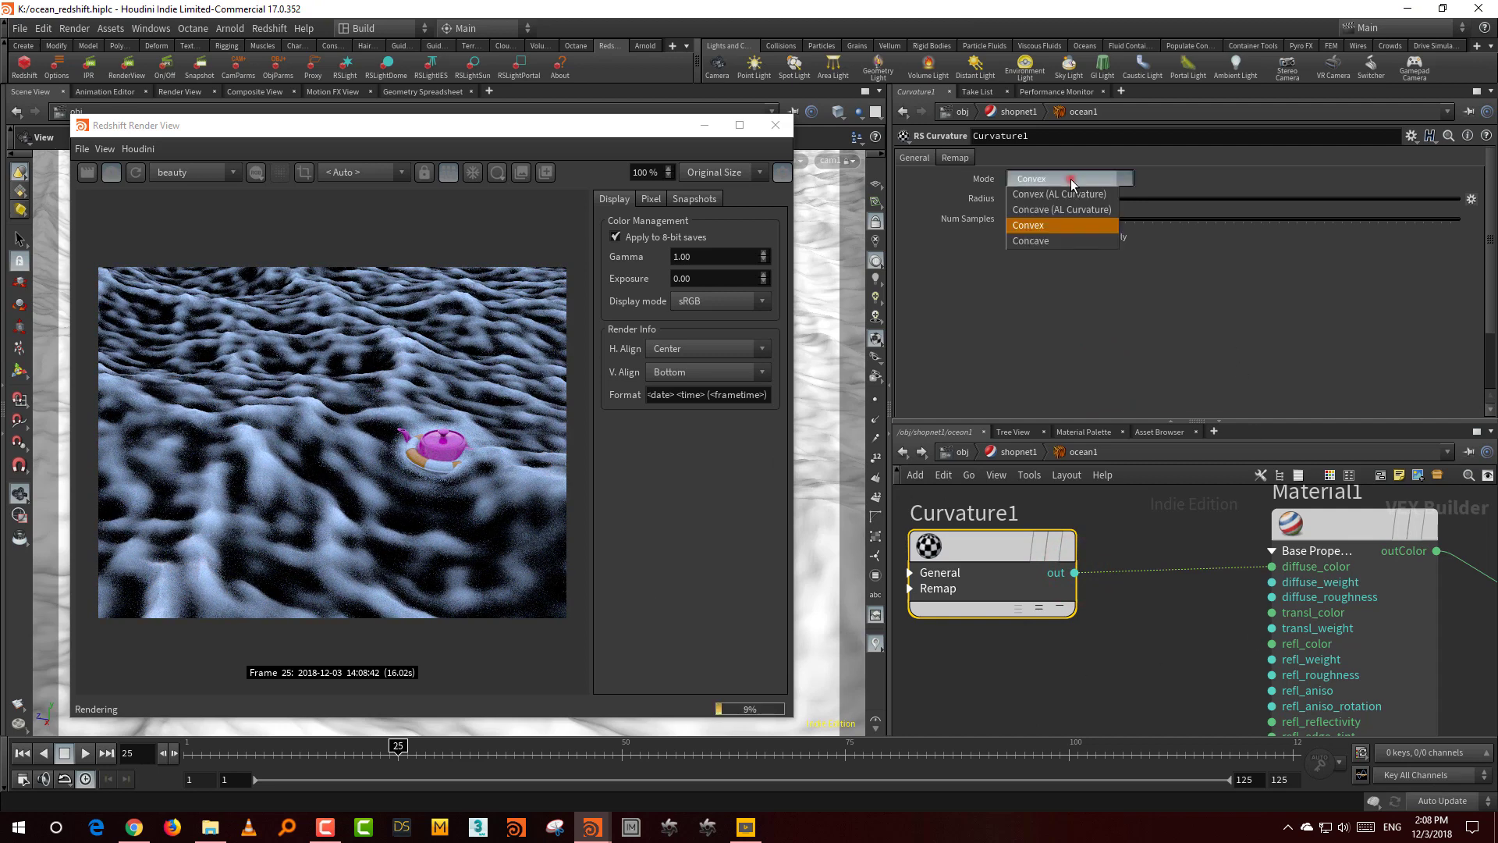
left_click(1071, 195)
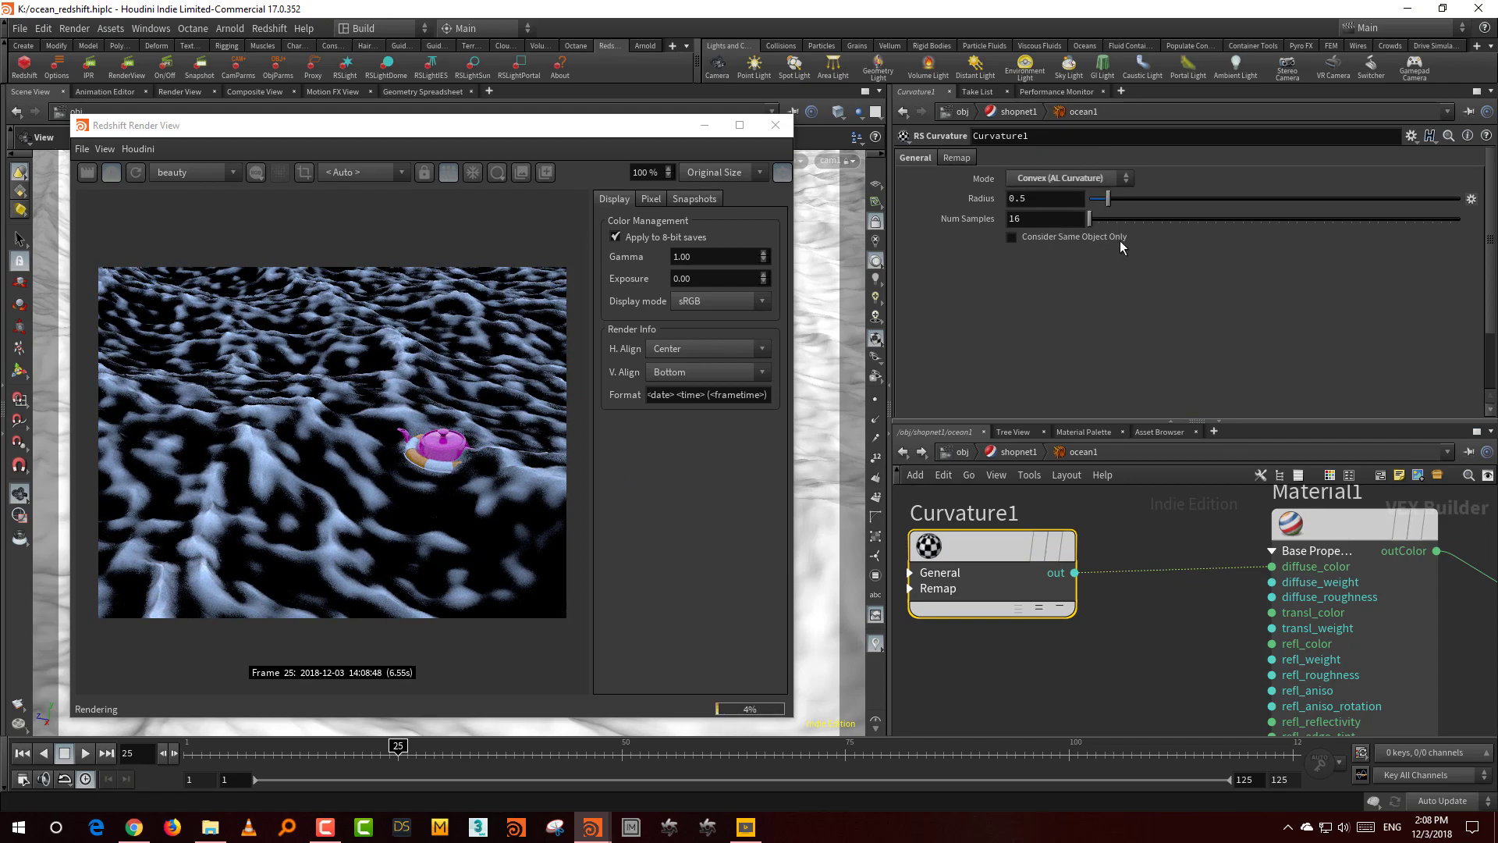
left_click_drag(1108, 200, 1096, 204)
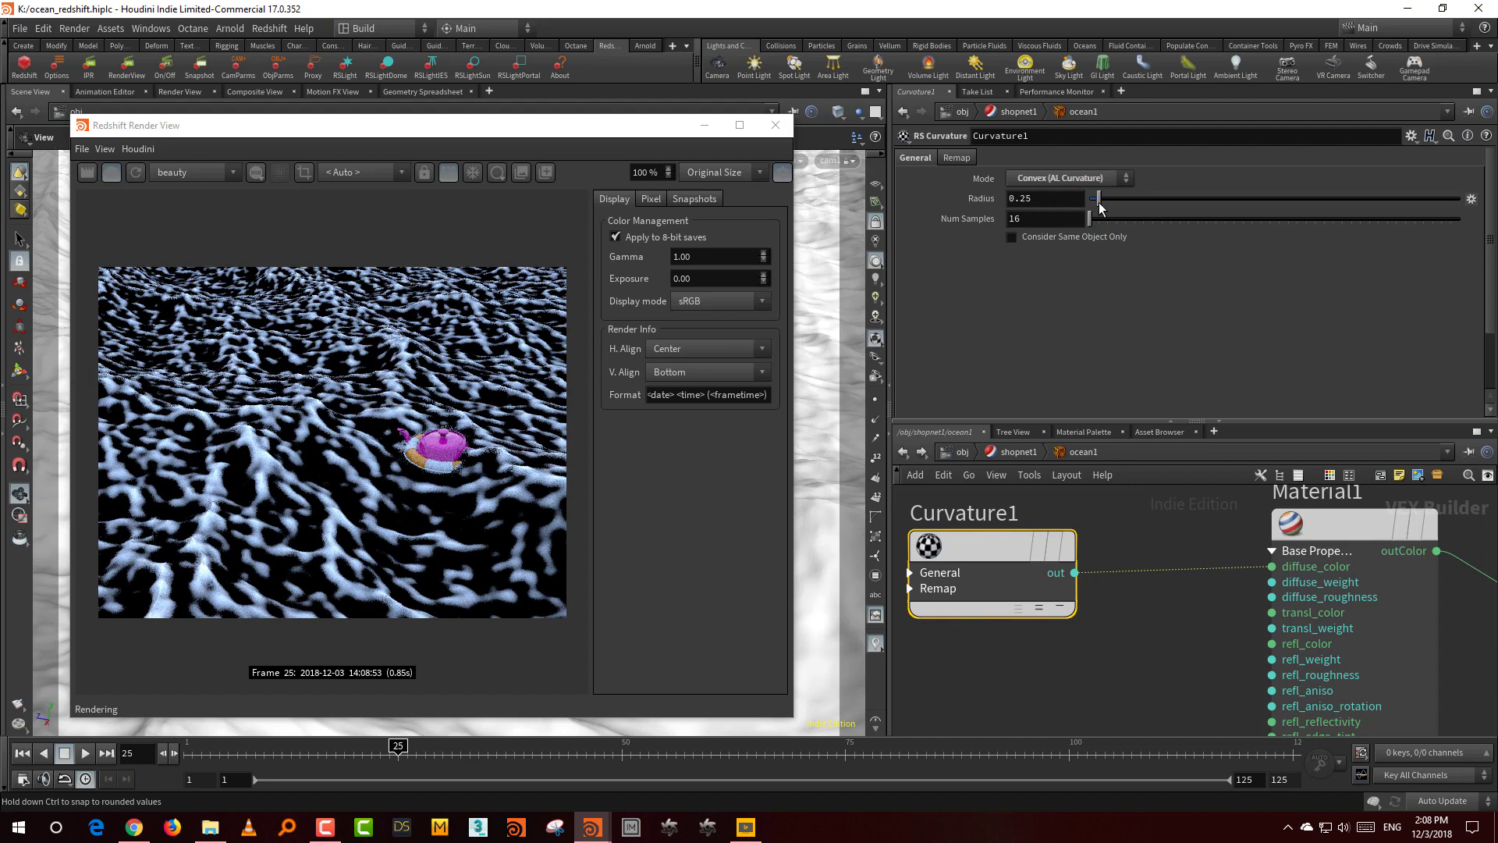
- Remap the curvature with Input Min 0.138, Contrast 0.44, Bias 0.449 and Gain 0.543
left_click(956, 157)
left_click_drag(1023, 427, 1023, 546)
left_click_drag(1109, 197, 1150, 193)
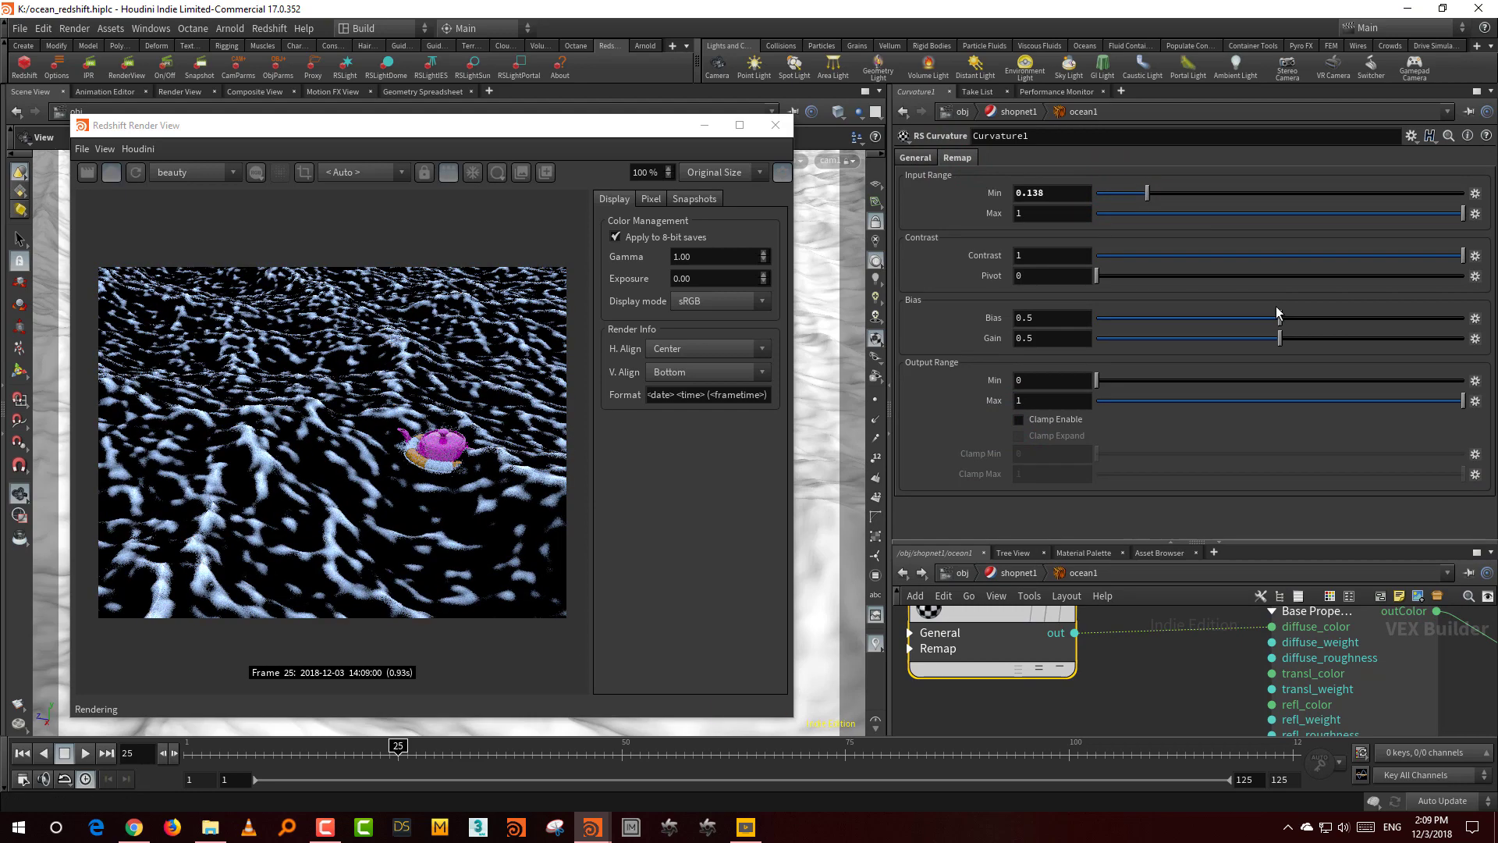
mouse_move(1278, 314)
left_mouse_down()
mouse_move(1251, 320)
mouse_move(1292, 319)
mouse_move(1260, 318)
mouse_move(1313, 339)
mouse_move(1225, 340)
mouse_move(1295, 338)
left_mouse_up()
left_click_drag(1462, 256, 1257, 264)
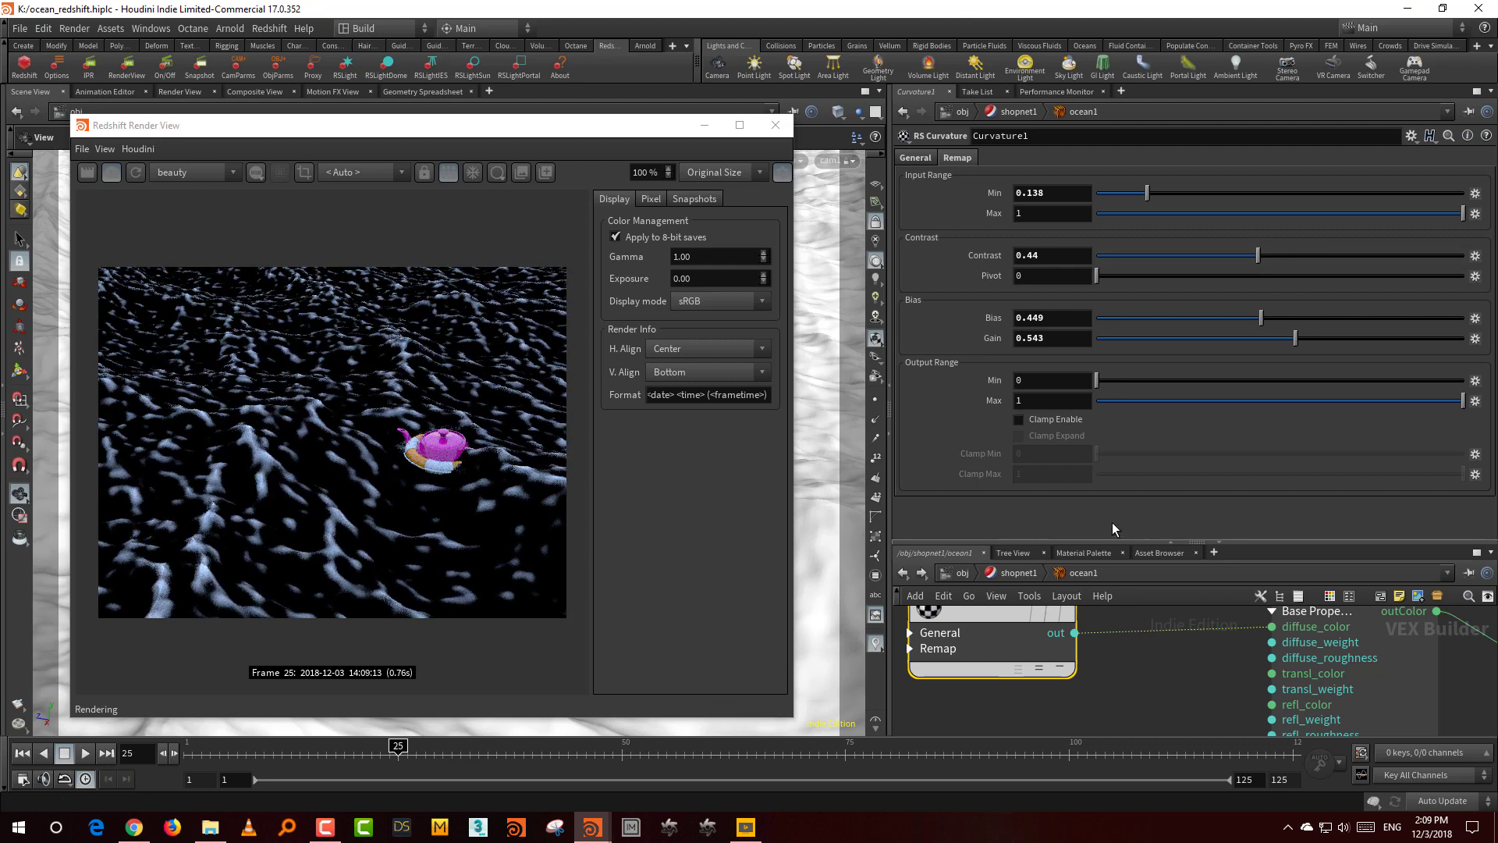
left_click_drag(1112, 543, 1112, 407)
- Add an RS Ramp node and name it diffuse
left_click_drag(1055, 535, 906, 578)
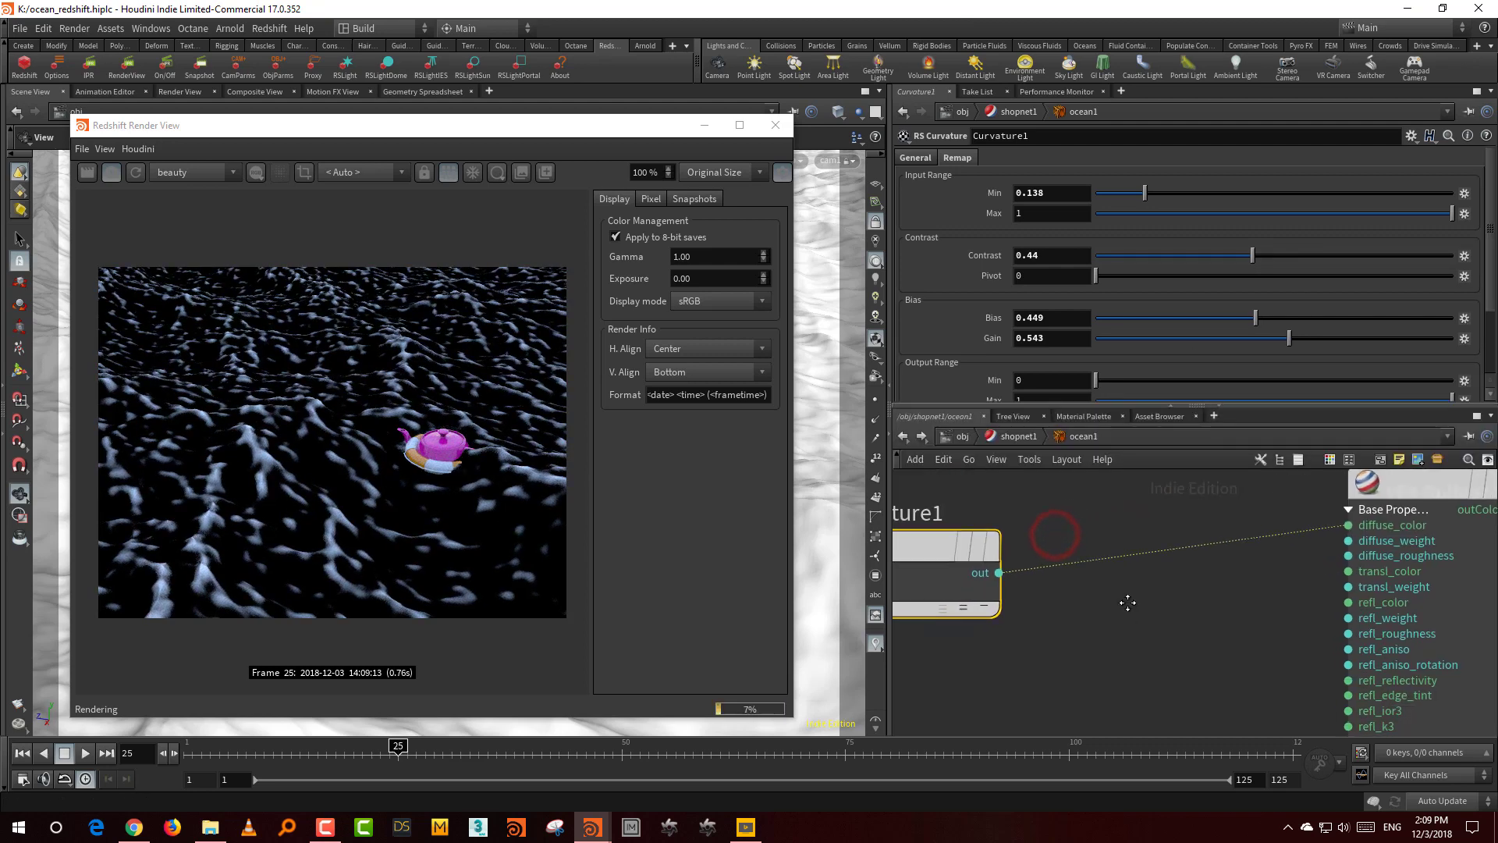
key("Tab")
type("ra")
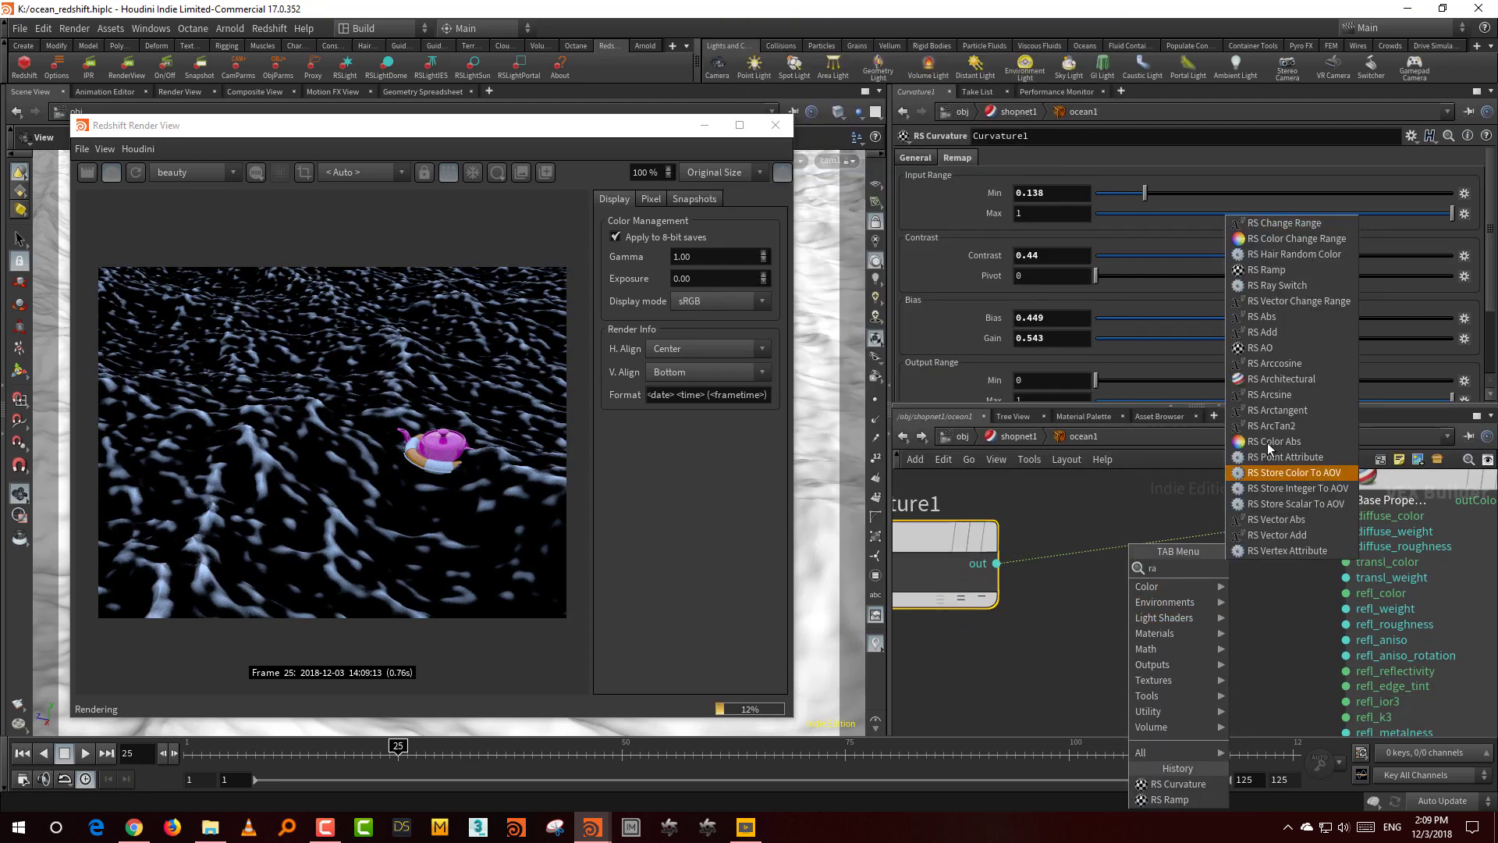
left_click(1318, 270)
left_click(1183, 612)
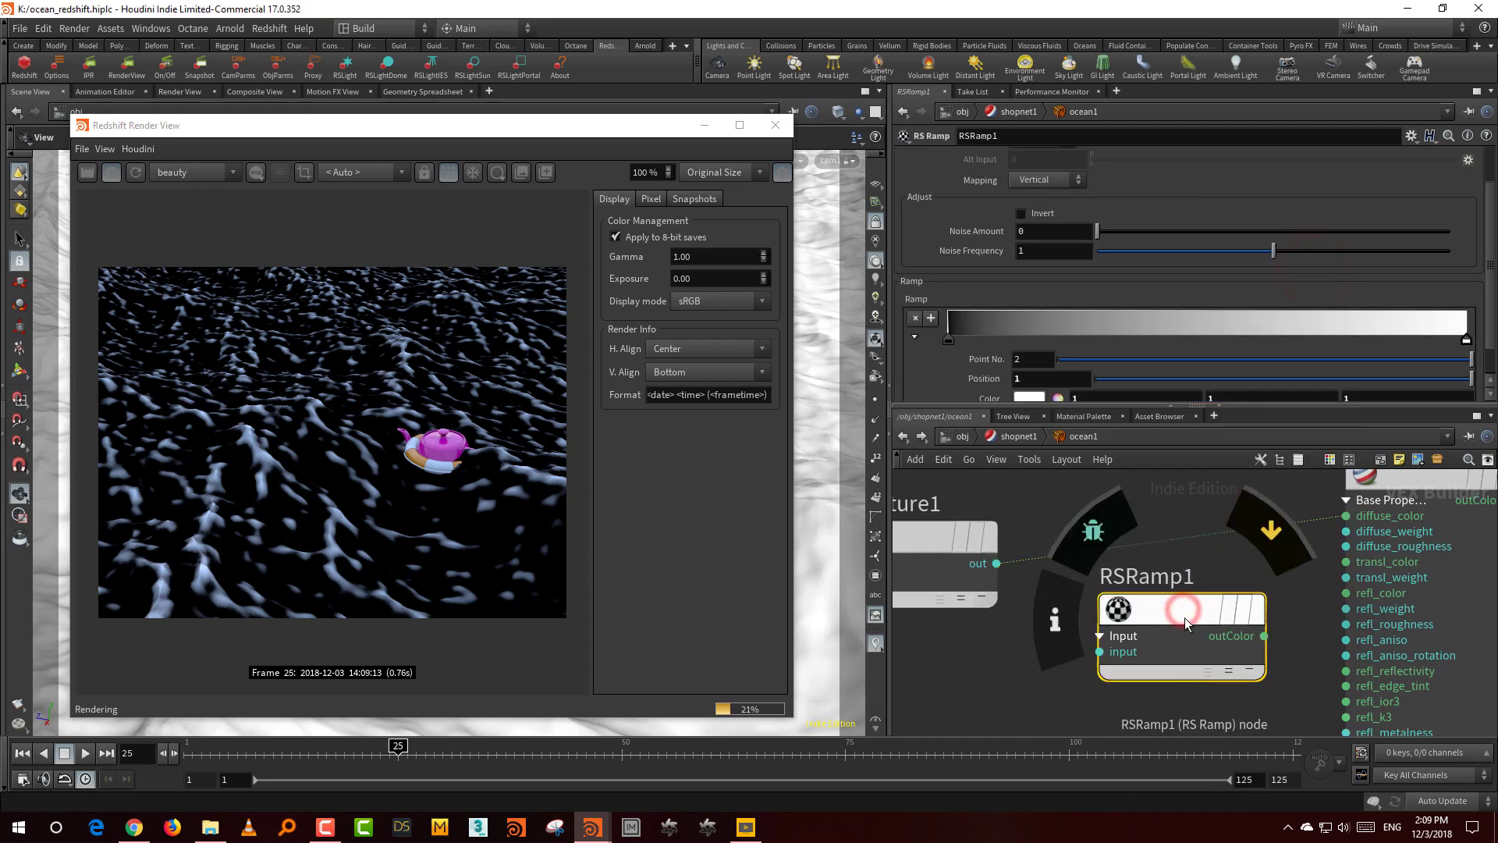
double_click(1159, 569)
type("diffuse")
key("Return")
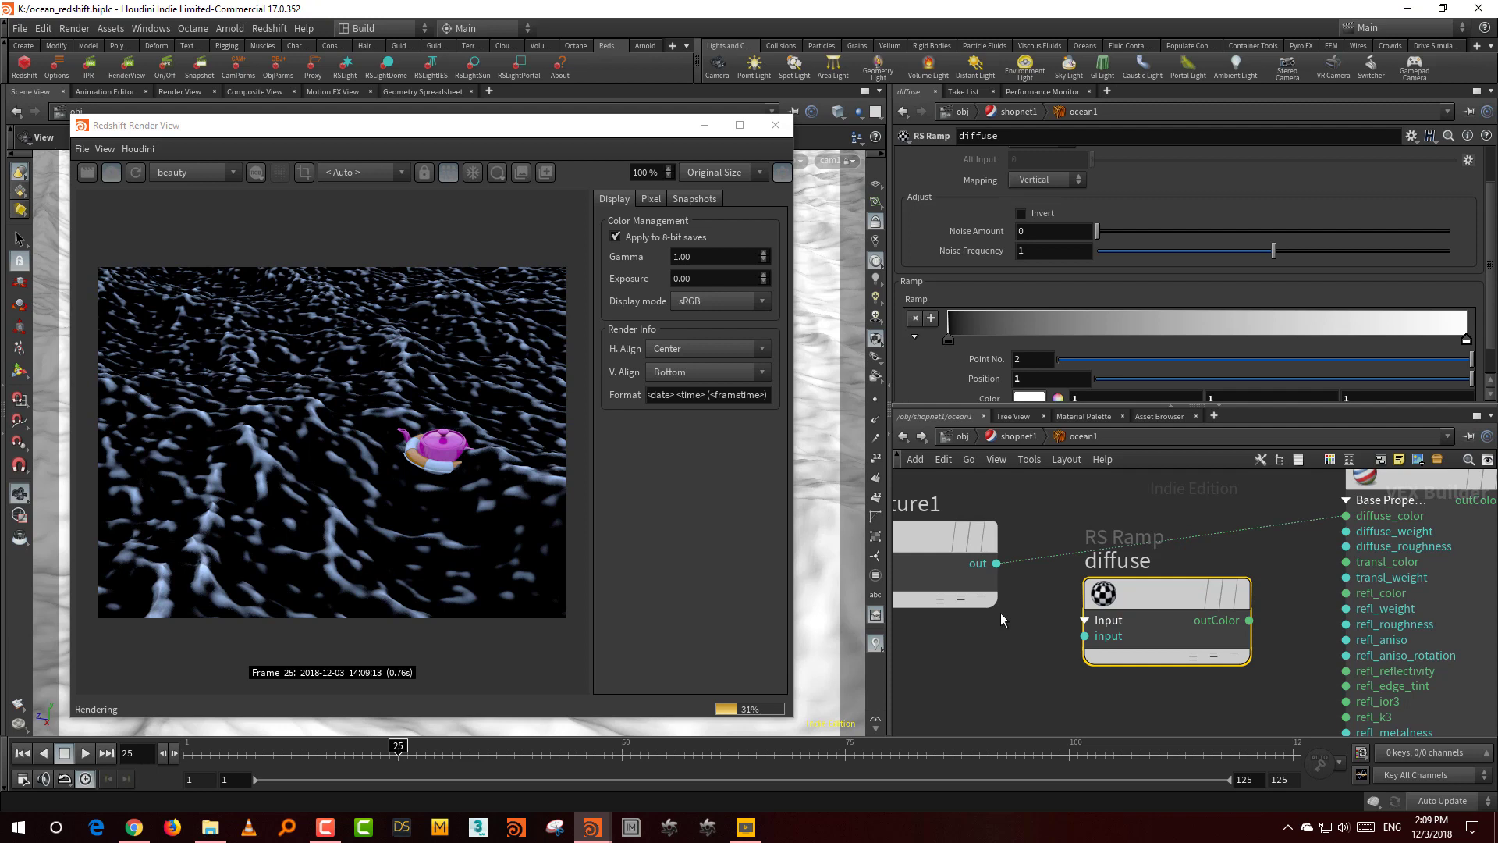
- Duplicate the diffuse ramp below it and name the copy refraction
middle_click_drag(1138, 704, 1140, 652)
left_click(1150, 619)
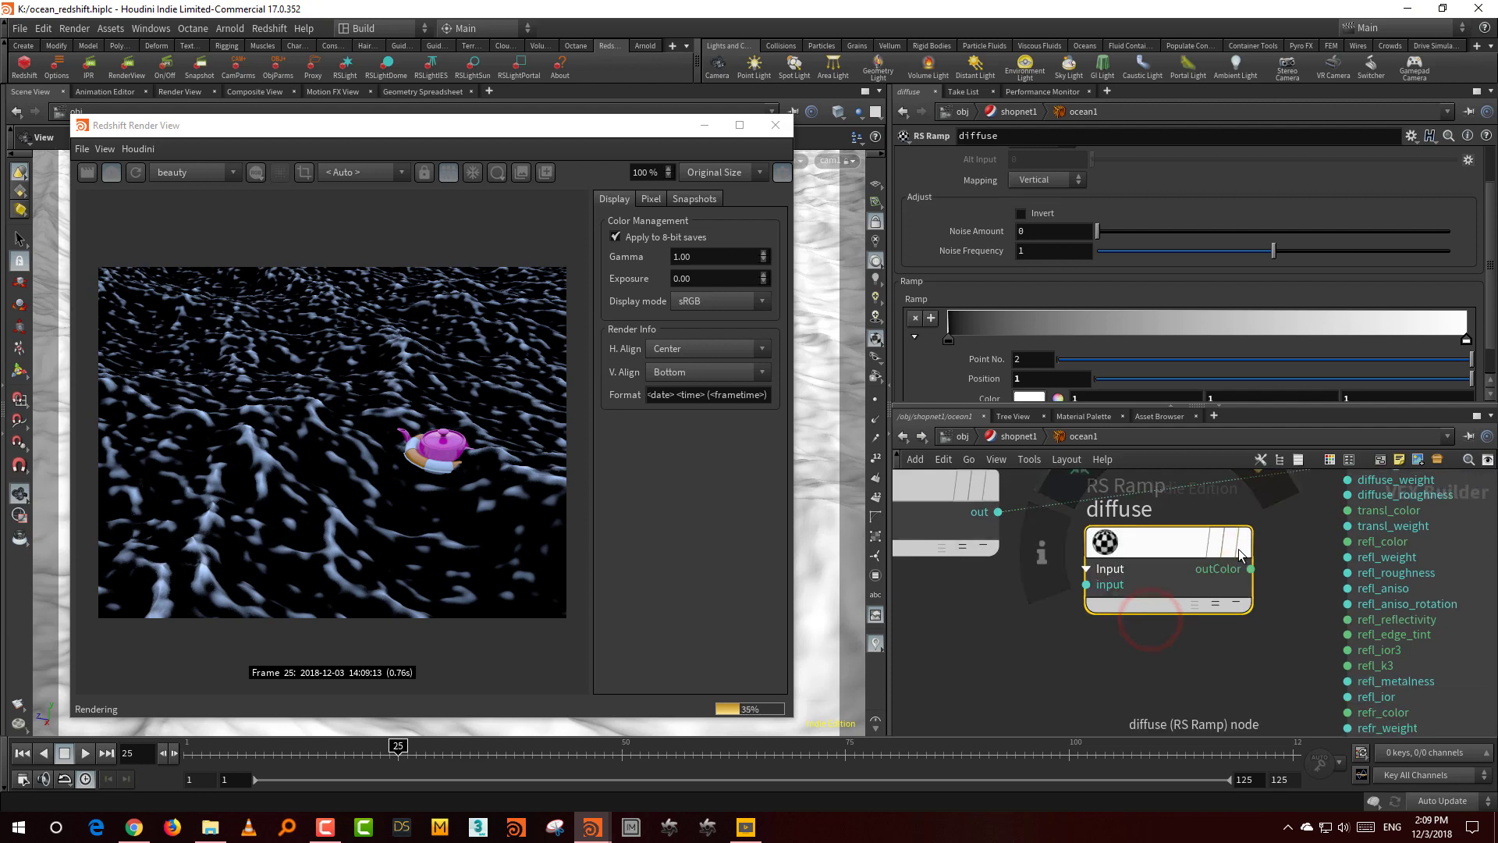
key("ctrl+c")
key("ctrl+v")
left_click_drag(1238, 538, 1148, 691)
left_click(1125, 645)
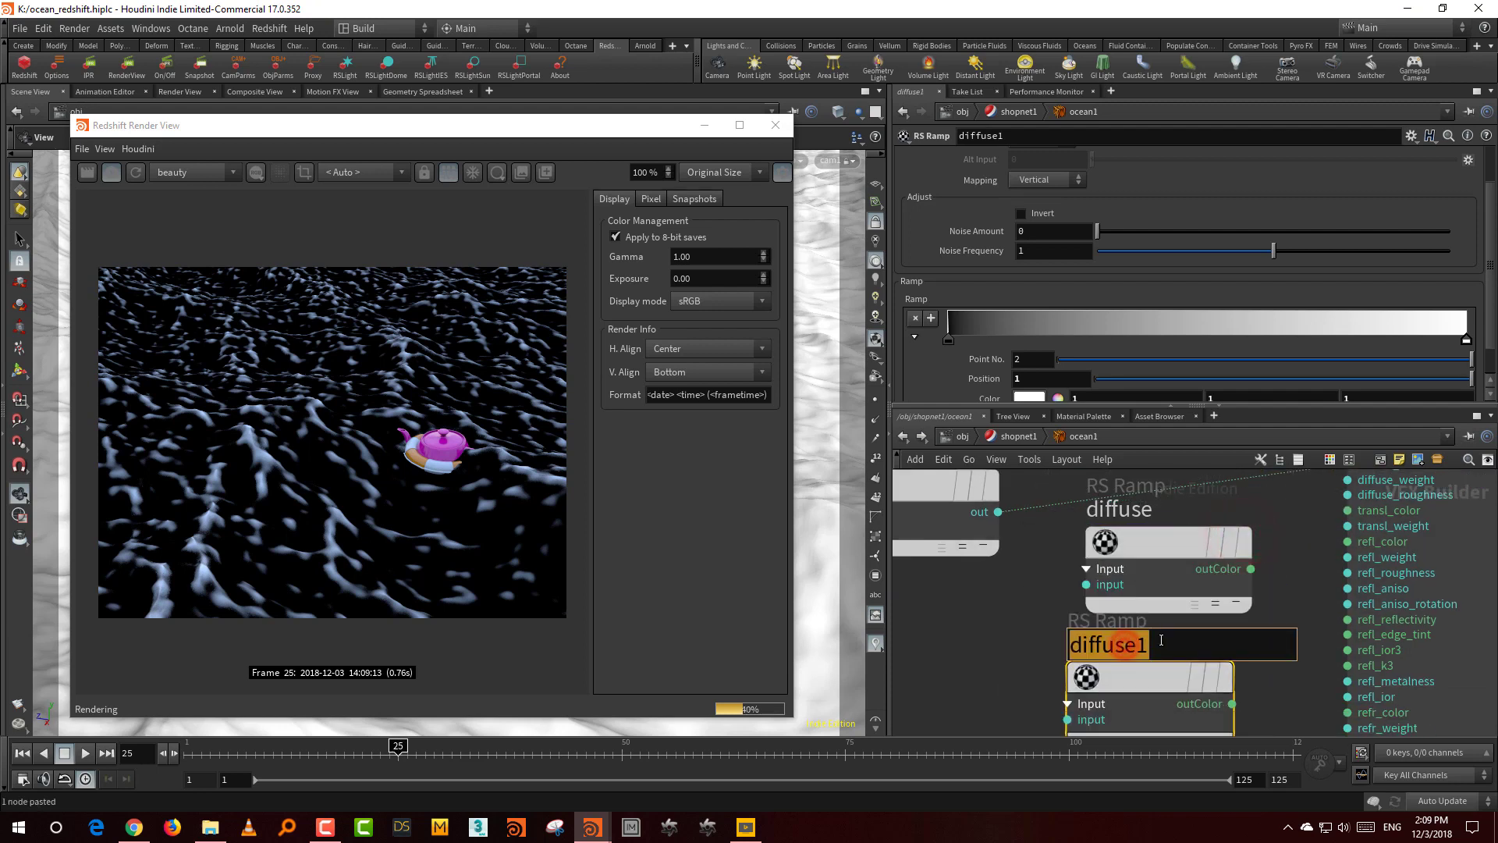
type("refraction")
key("Return")
- Feed Curvature1's output into the diffuse ramp and set its Source to Alt
middle_click_drag(1253, 568, 1239, 602)
left_click(984, 546)
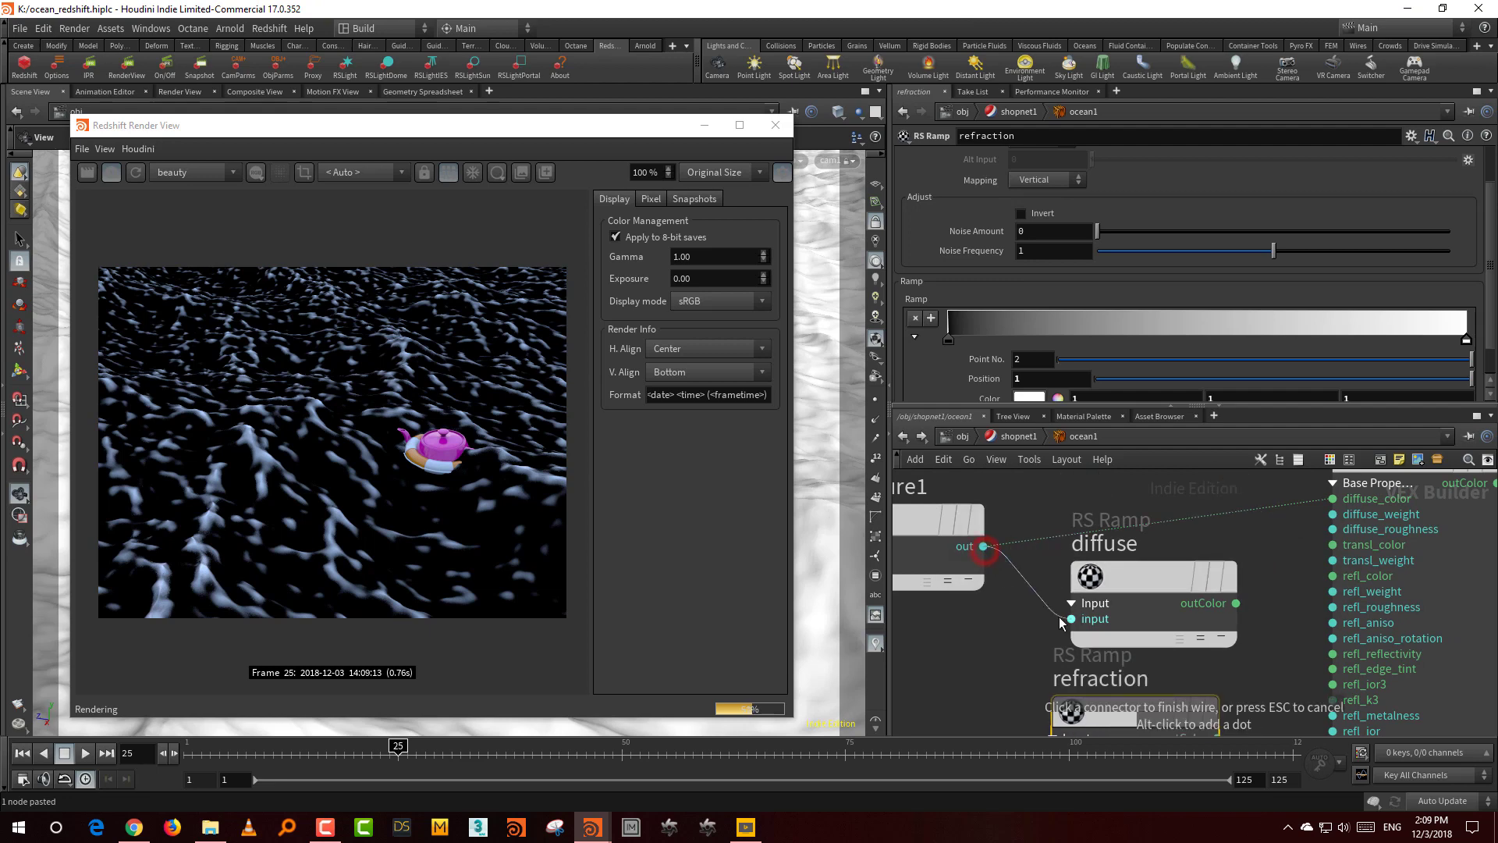
left_click(1071, 619)
left_click(1269, 561)
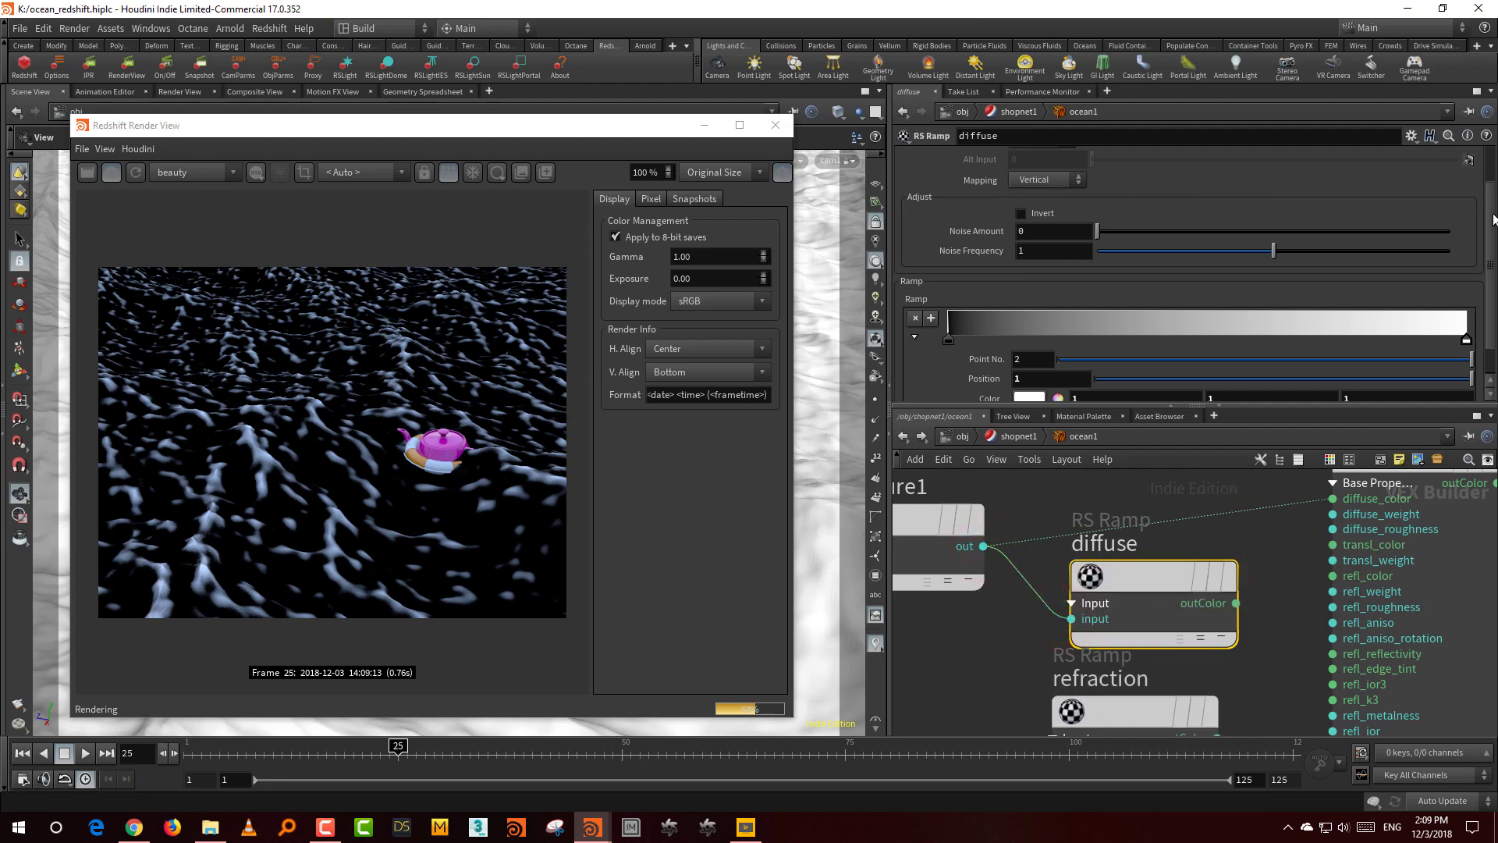
scroll(1493, 218, "up", 2)
left_click(1039, 224)
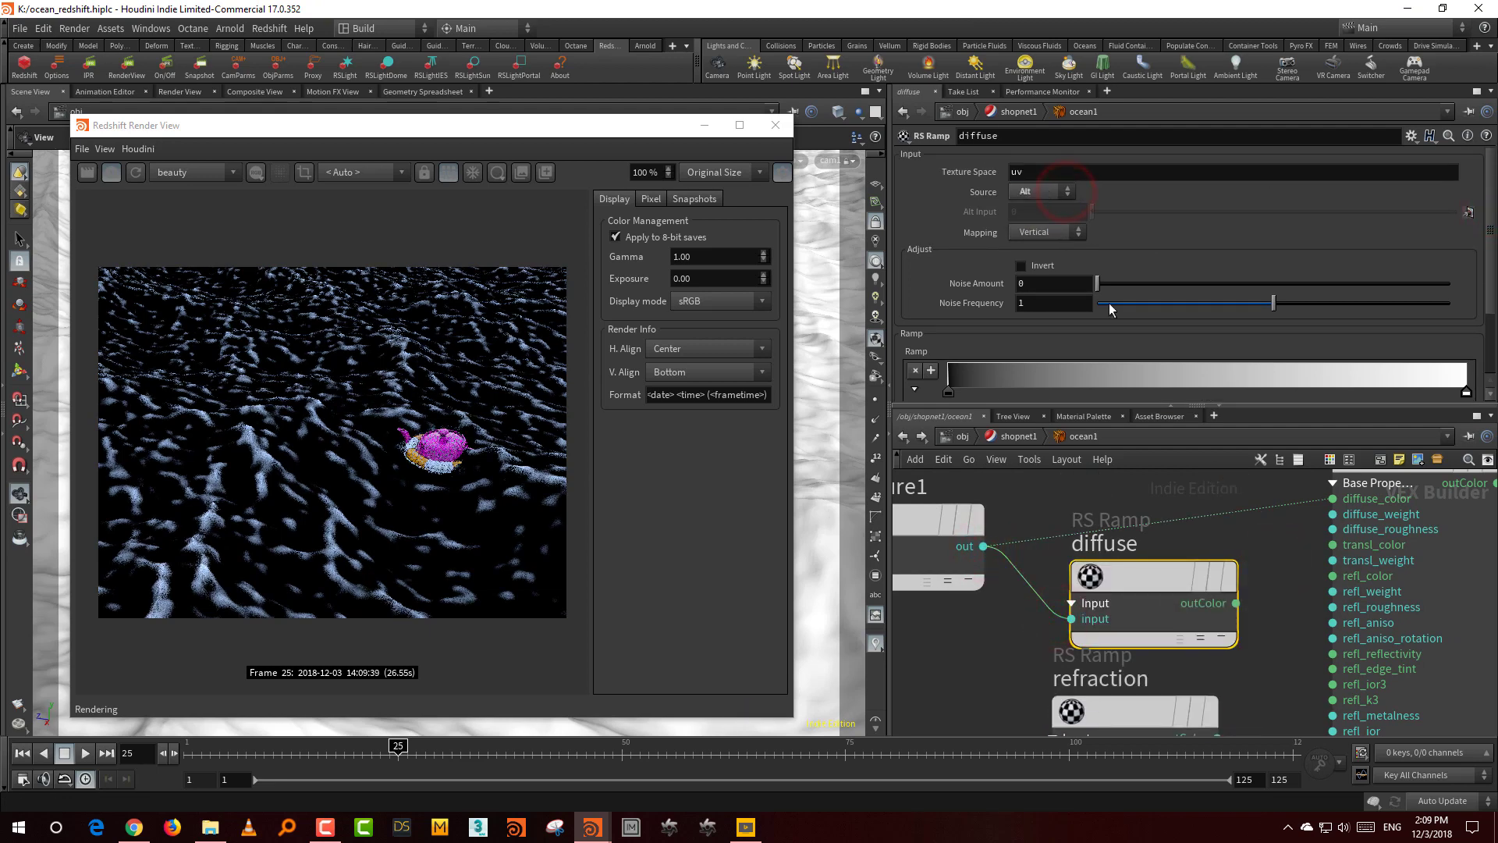
middle_click_drag(1281, 646, 1281, 540)
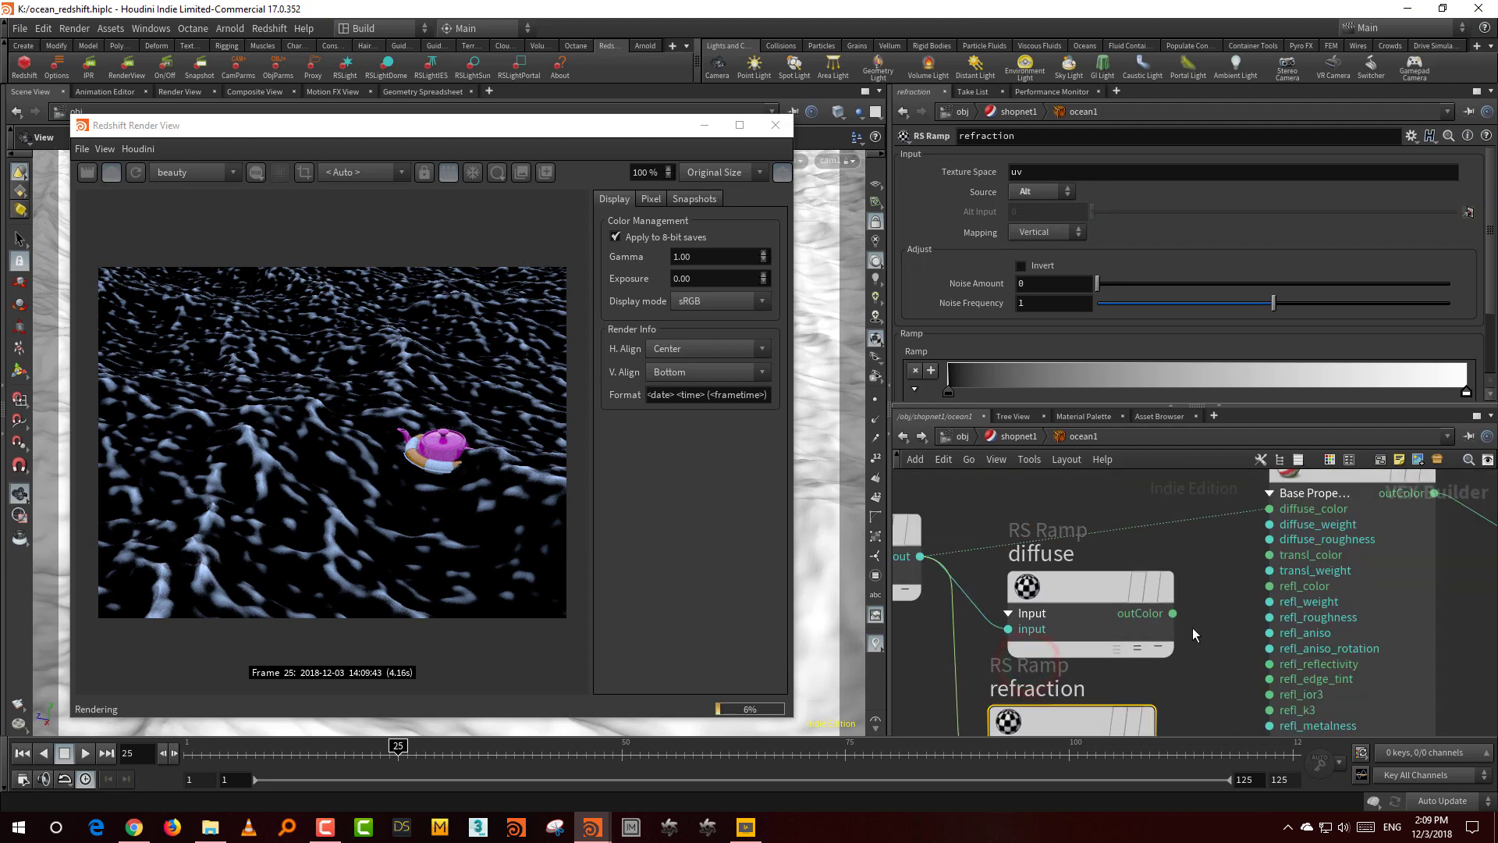
left_click(1173, 612)
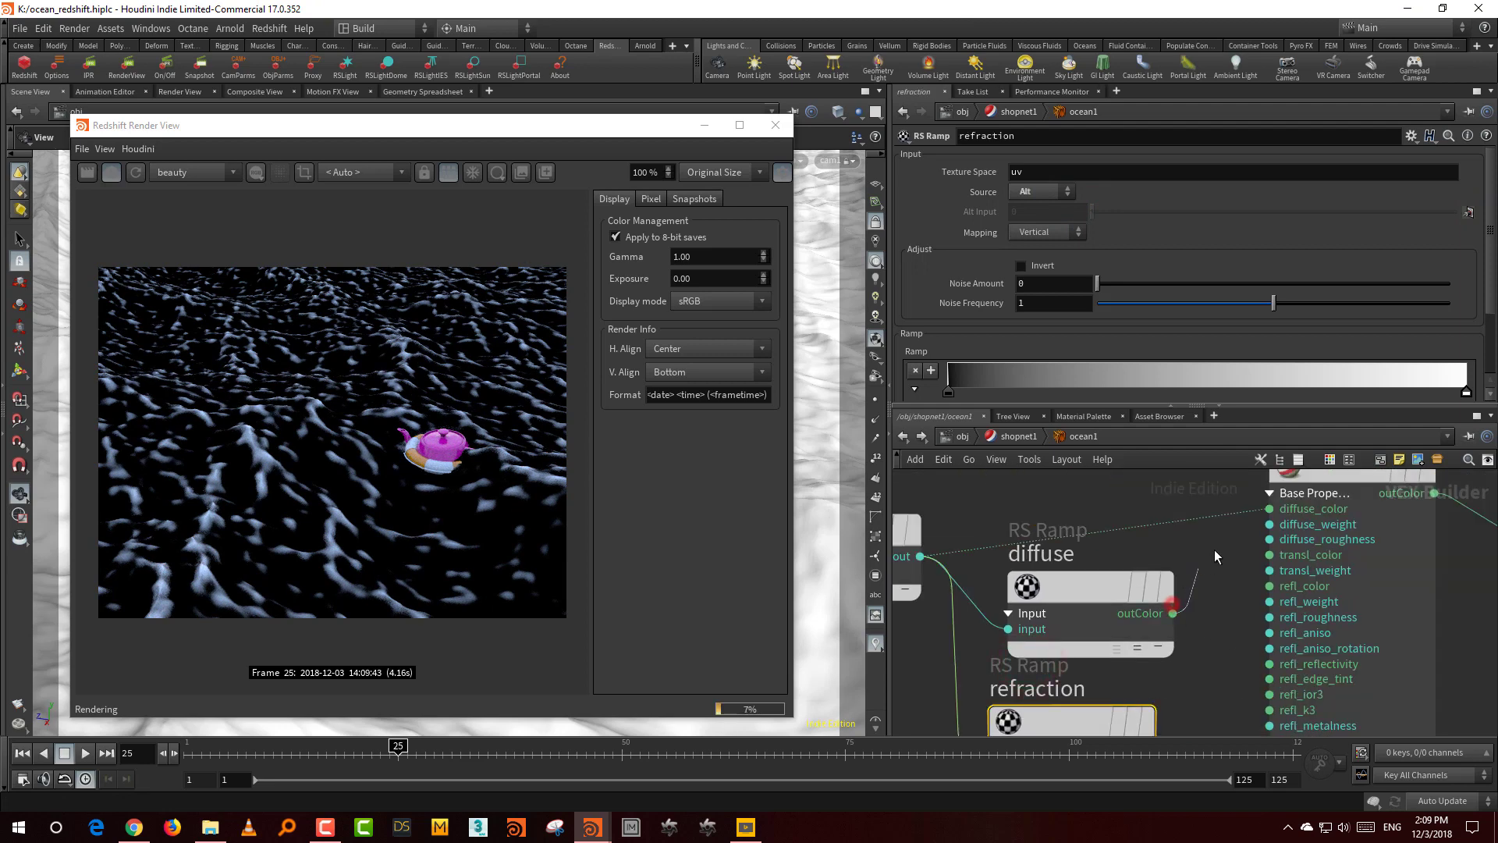
- Wire the diffuse ramp into diffuse_color and make its end key dark cyan
left_click(1243, 506)
left_click_drag(1232, 602, 1107, 541)
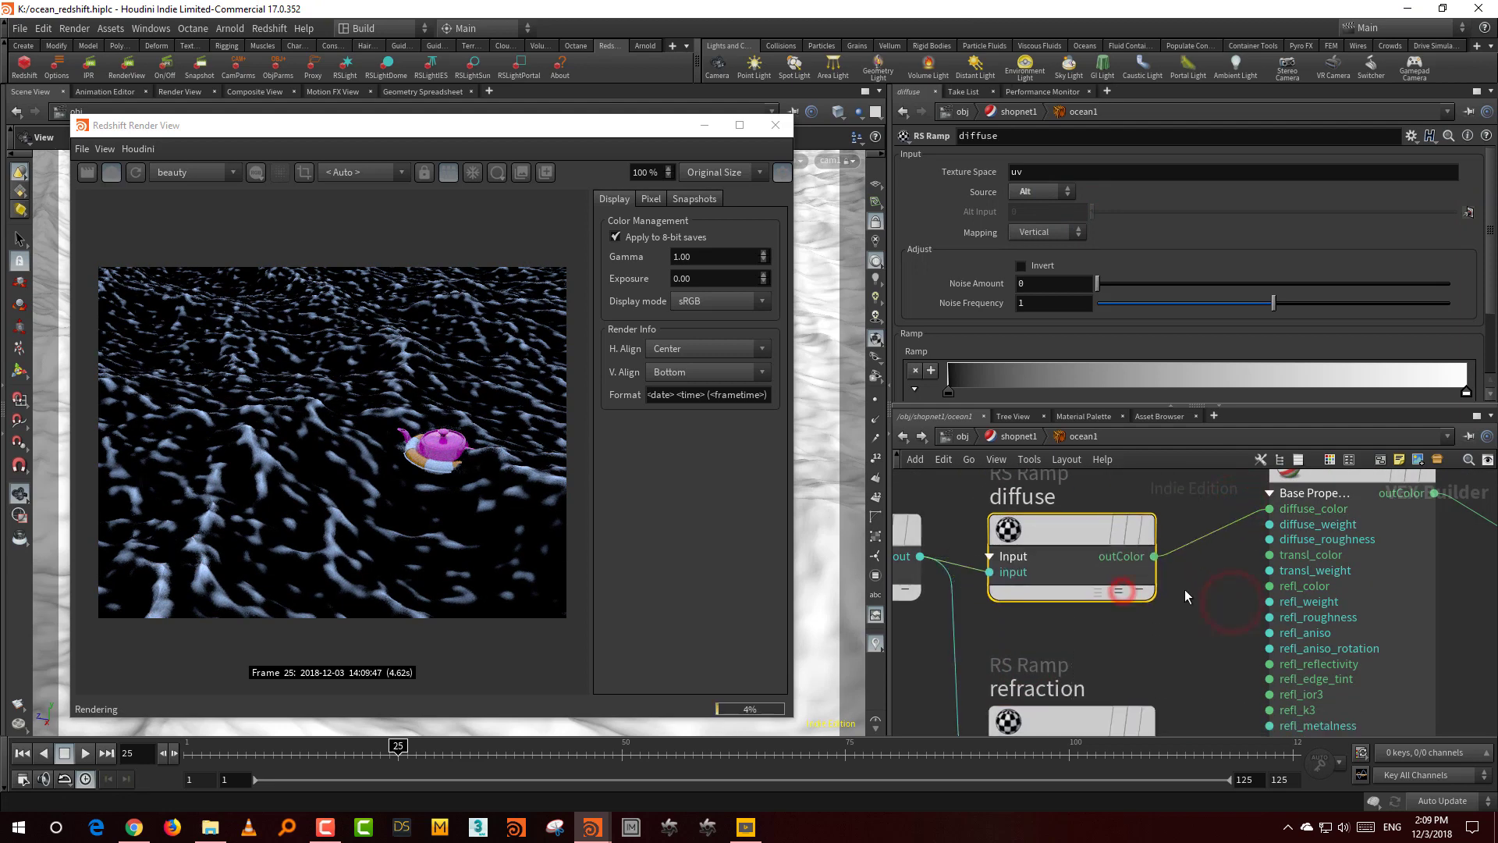
left_click(1187, 616)
left_click_drag(1489, 276, 1489, 321)
left_click(1467, 323)
double_click(1467, 324)
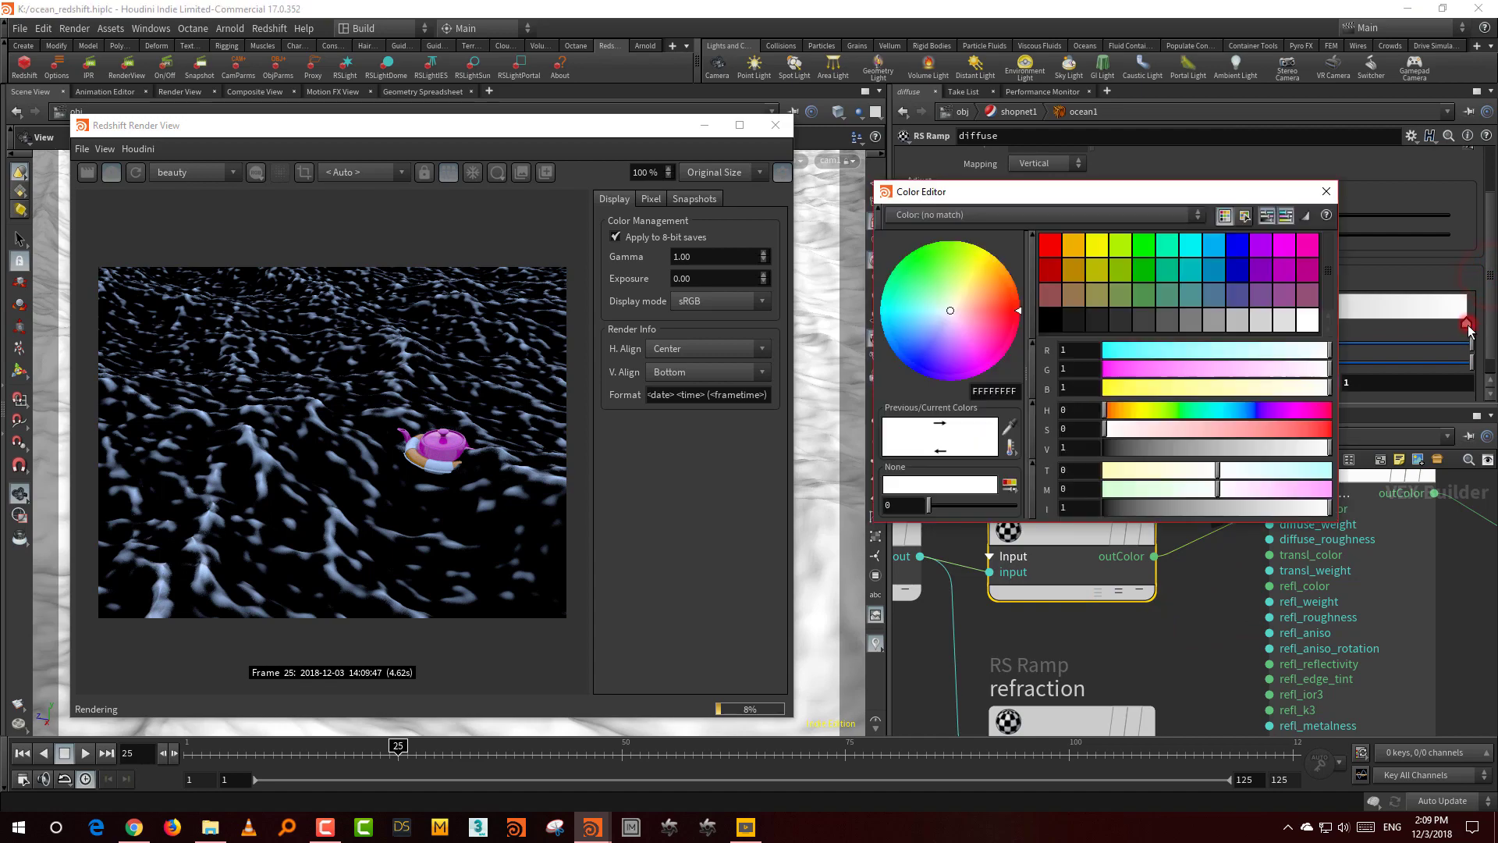
left_click(1226, 410)
left_click(1297, 430)
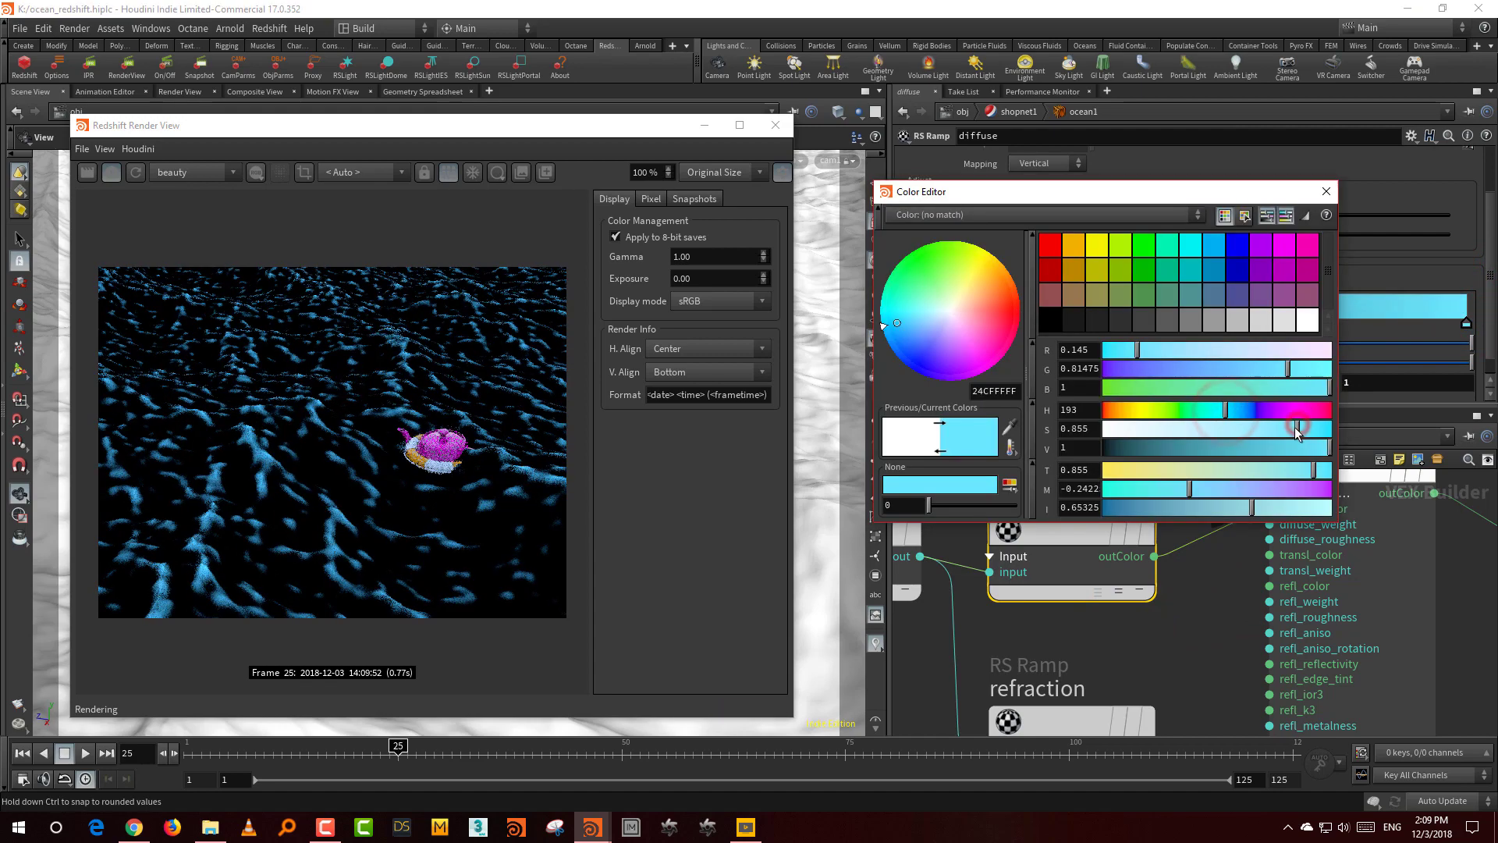
left_click_drag(1295, 430, 1232, 448)
left_click(1326, 194)
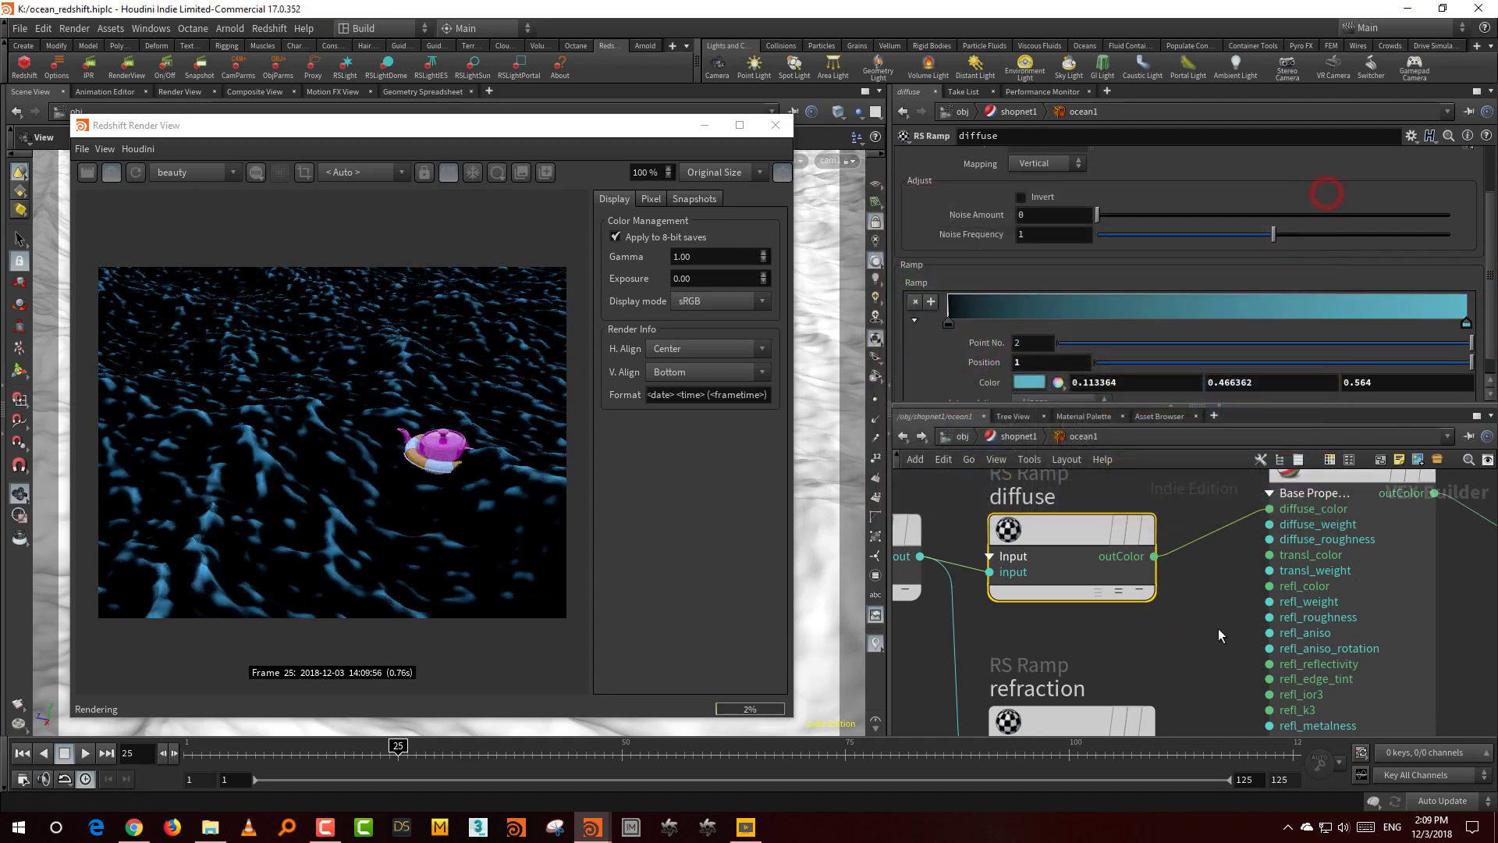
- Set the refraction ramp's end key to 0.249 grey and its start key to white
middle_click_drag(1219, 629, 1222, 583)
left_click_drag(1201, 612, 1137, 707)
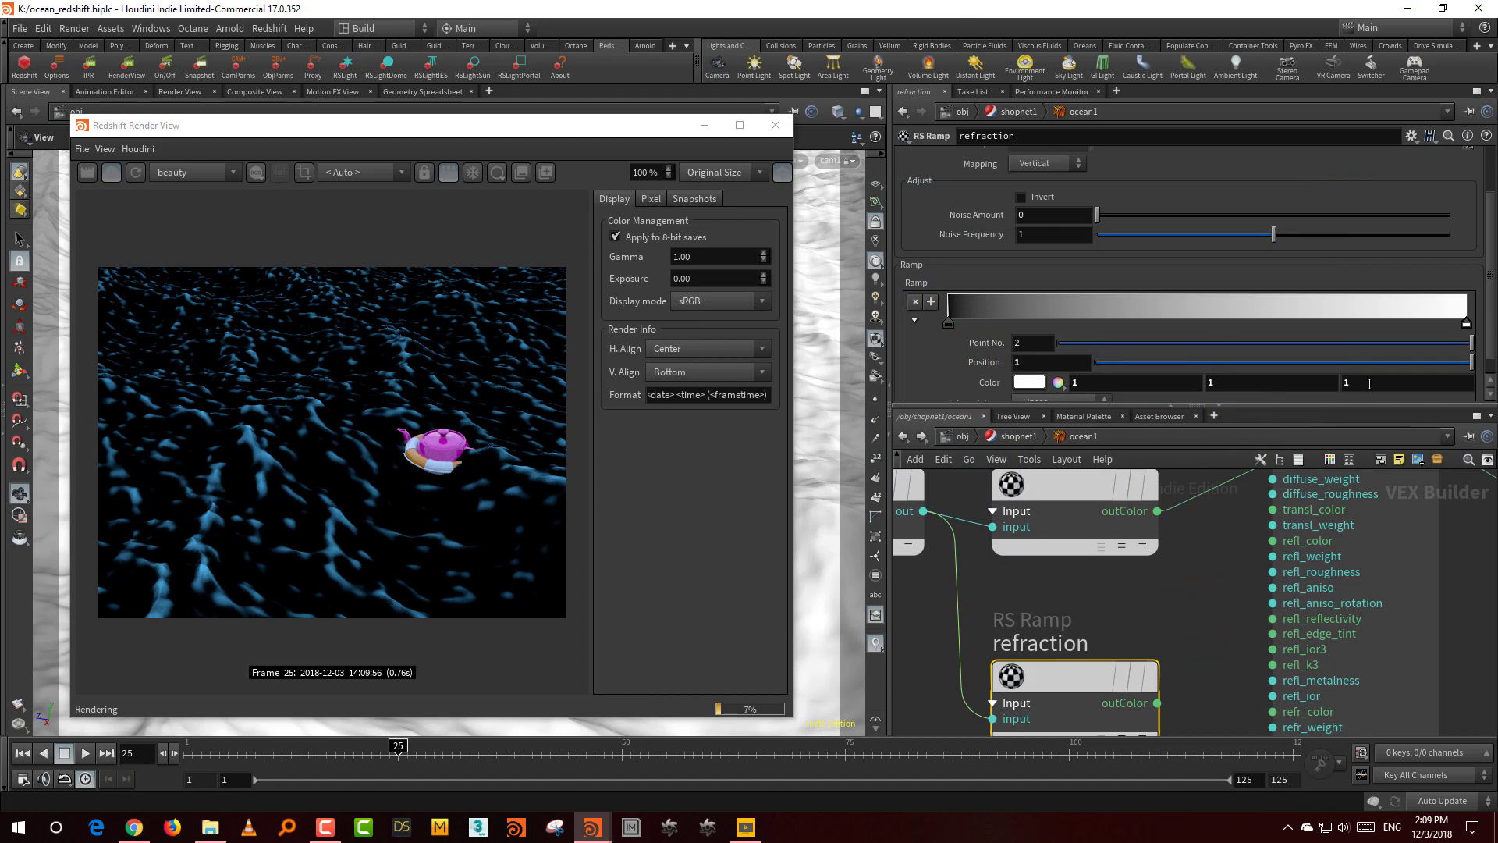
double_click(1468, 325)
left_click_drag(1181, 447, 1160, 451)
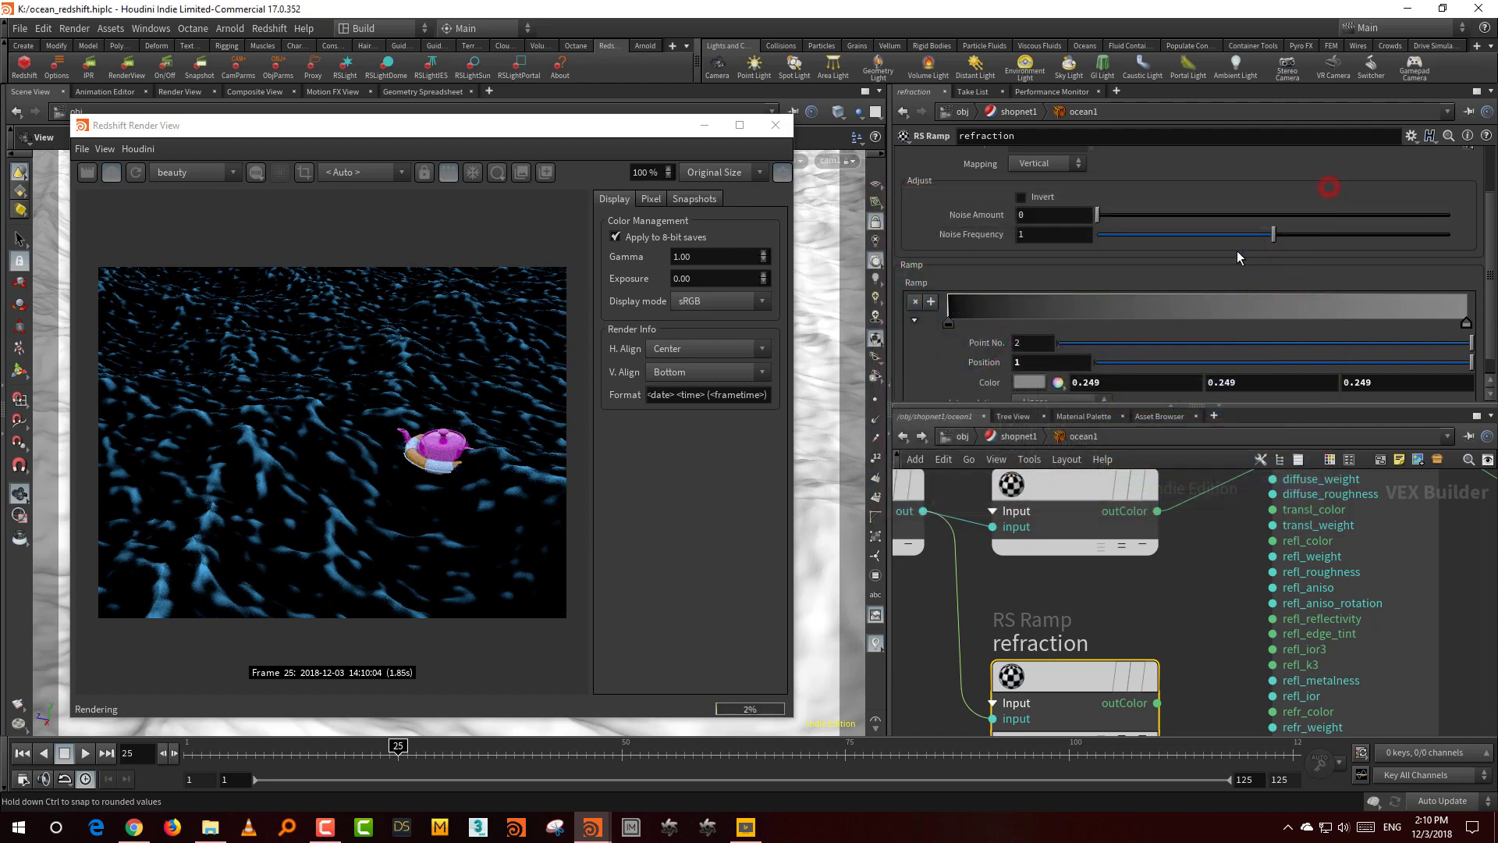
left_click(1326, 191)
double_click(949, 324)
left_click_drag(1198, 445, 1450, 442)
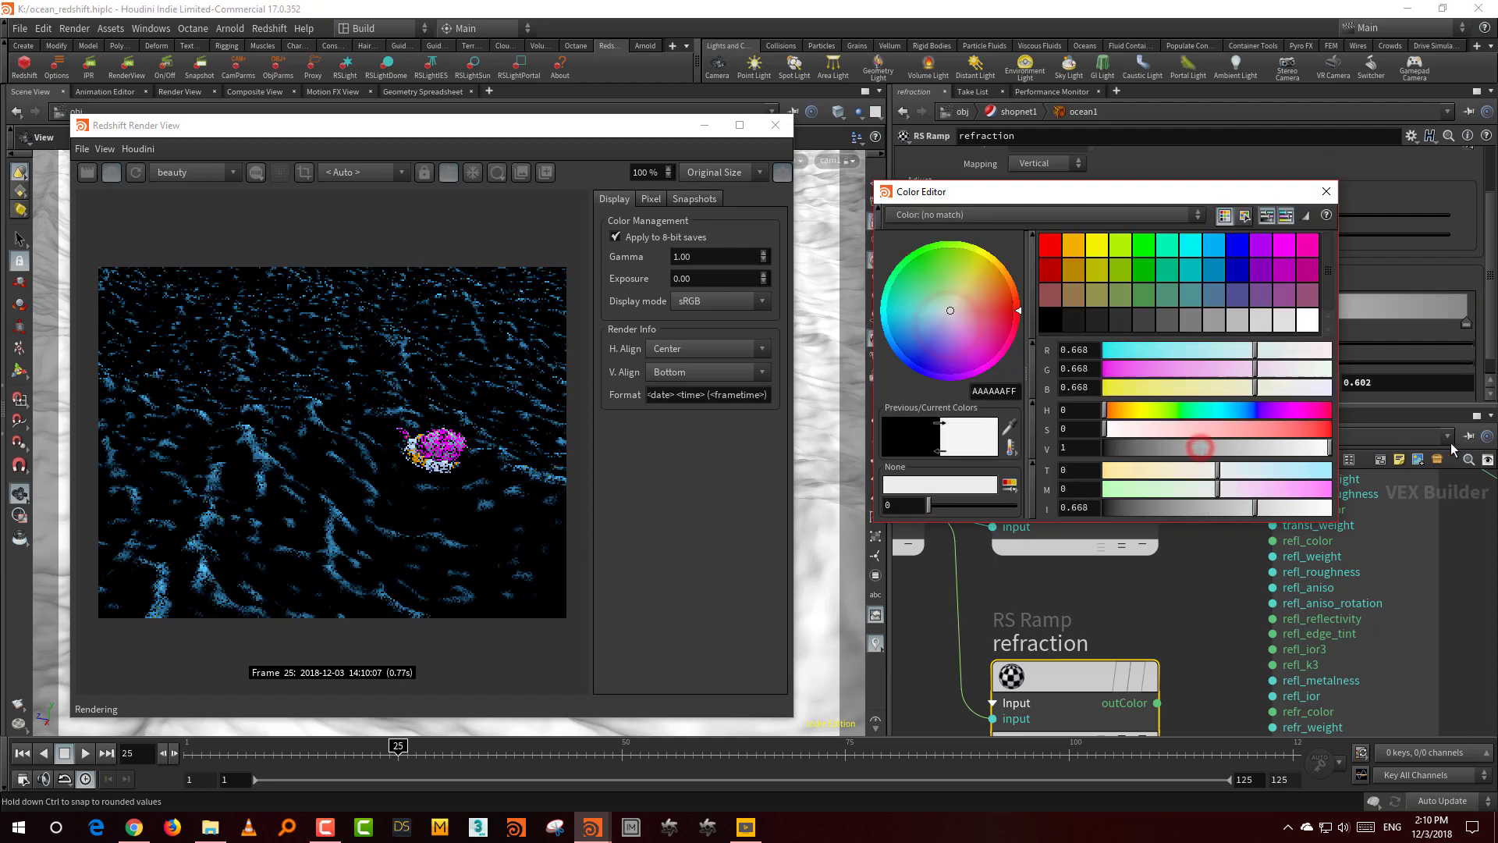
left_click(1327, 191)
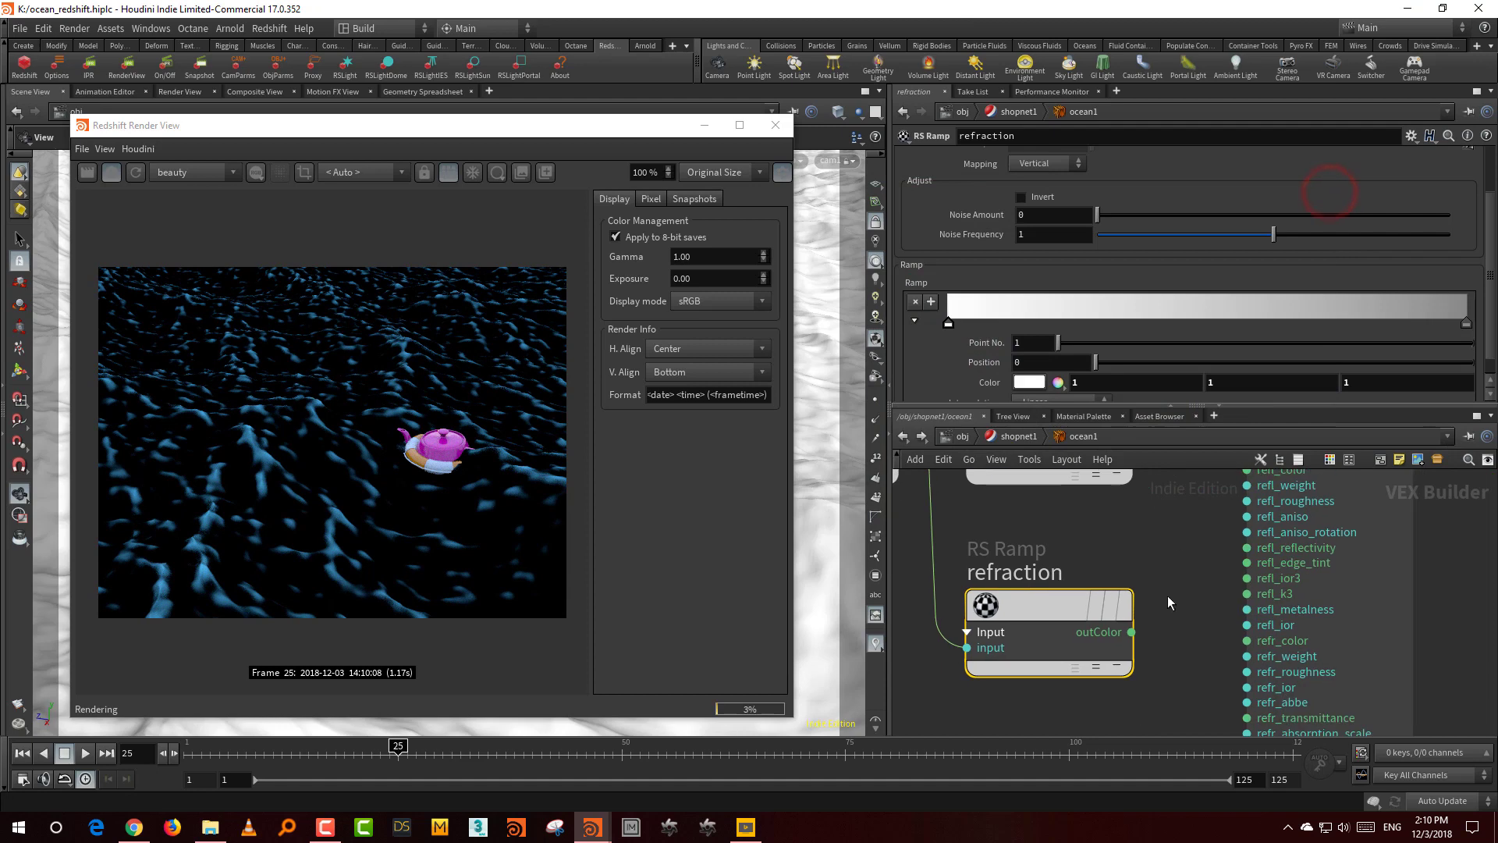
- Wire the refraction ramp's output into Material1's refr_color
middle_click_drag(1185, 618, 1174, 596)
left_click_drag(1121, 610, 1236, 618)
left_click(1289, 550)
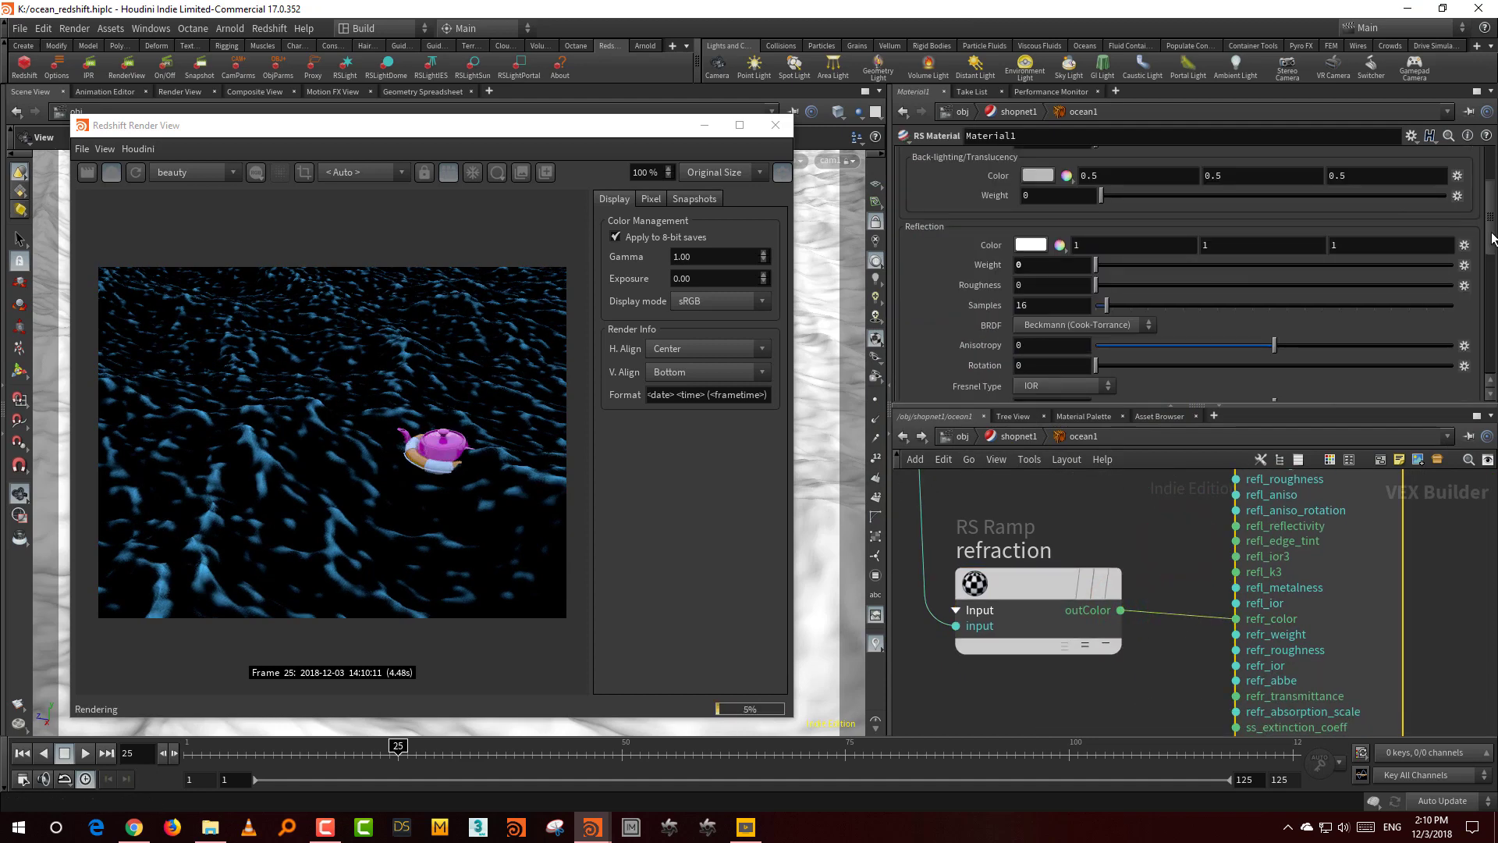
- Raise Material1's Reflection Weight and Refraction Weight both from 0 to 1
left_click_drag(1491, 234, 1491, 231)
left_click_drag(1191, 278, 1451, 277)
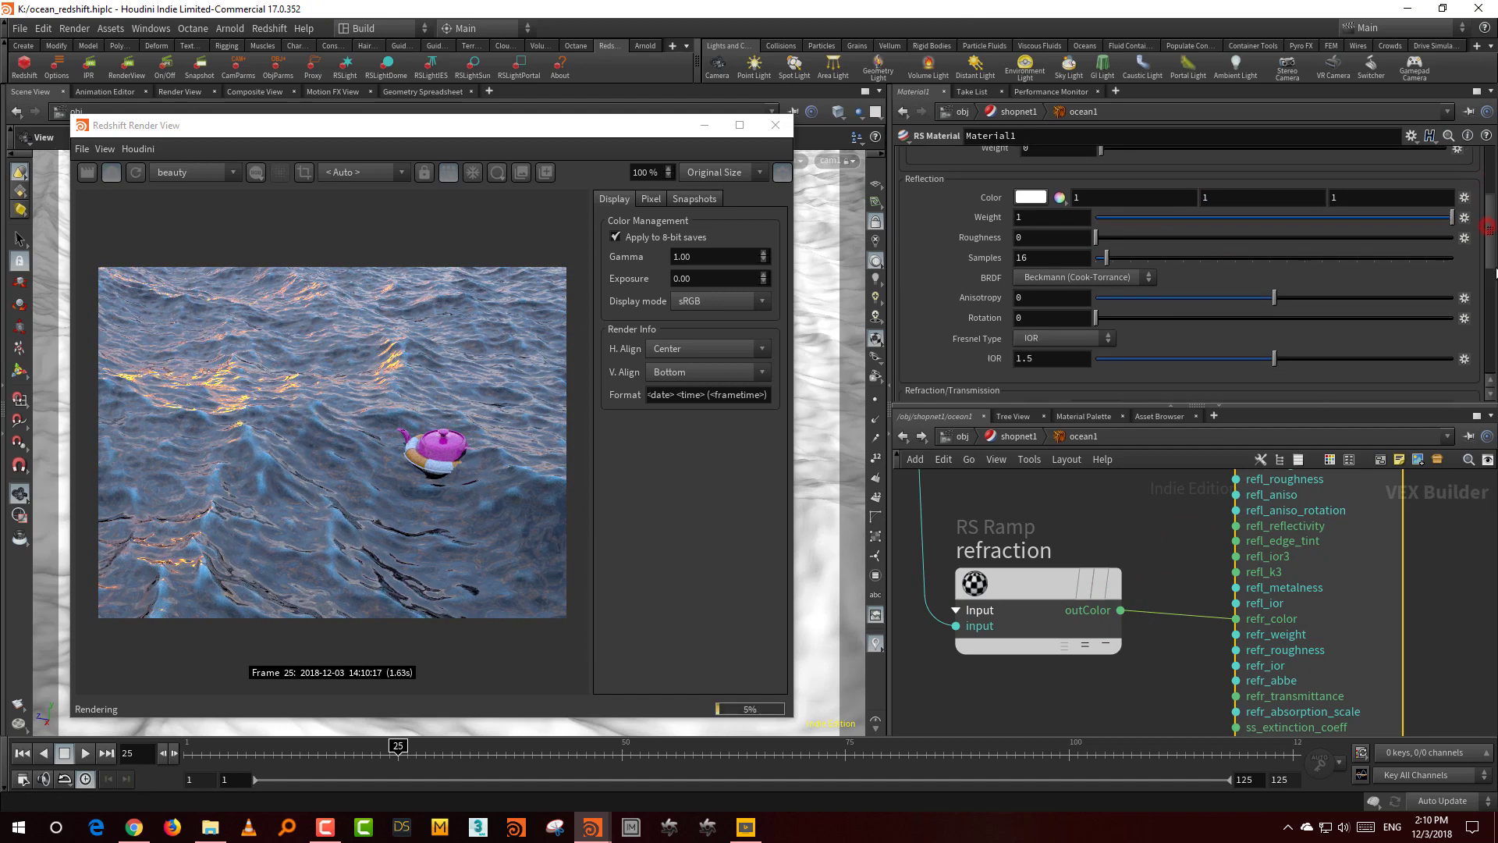
scroll(1496, 233, "down", 5)
scroll(1152, 234, "up", 1)
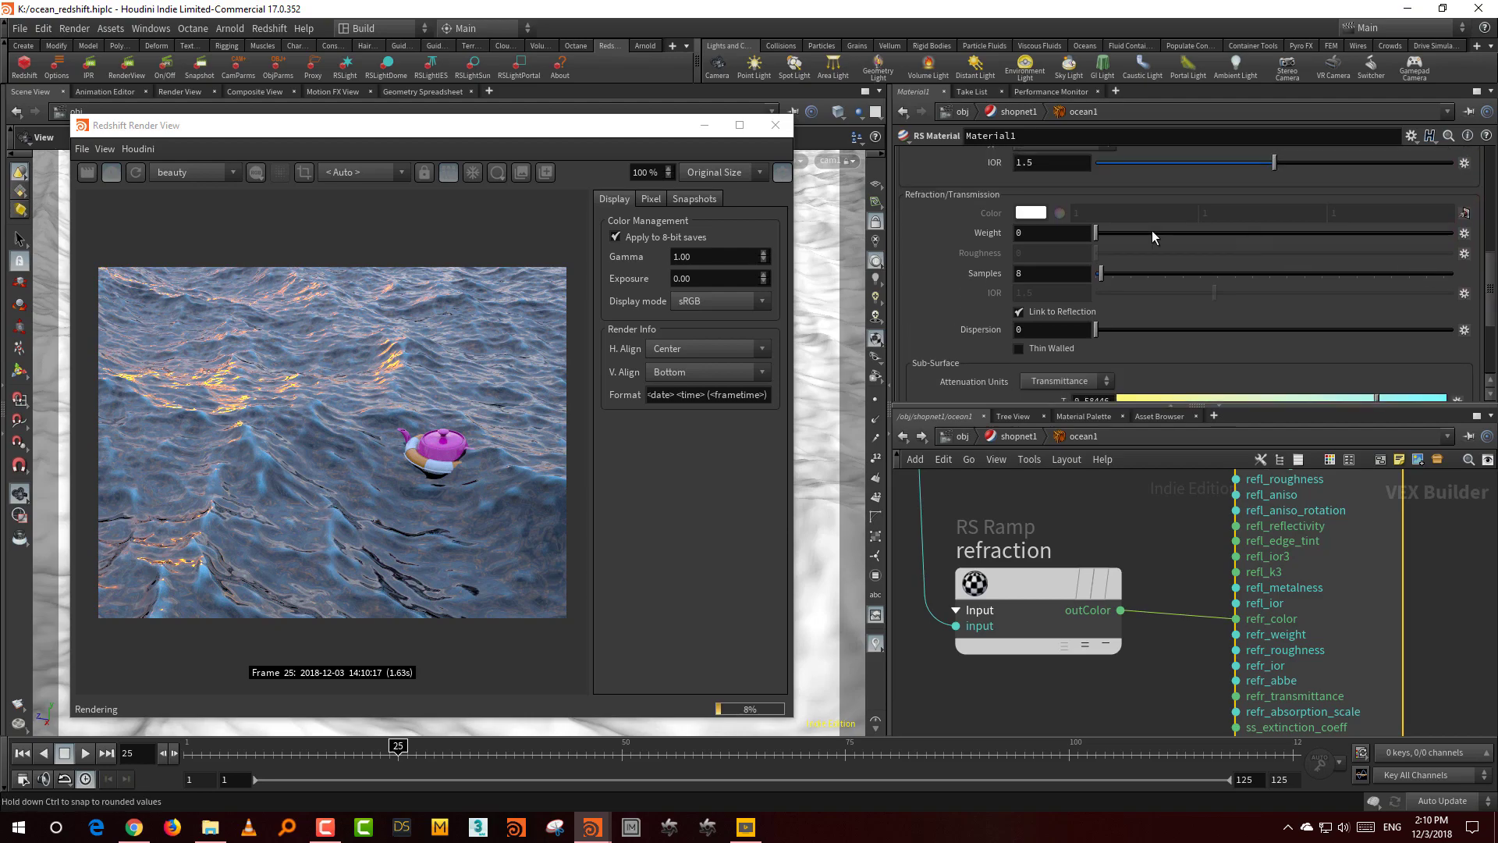
left_click_drag(1152, 231, 1451, 232)
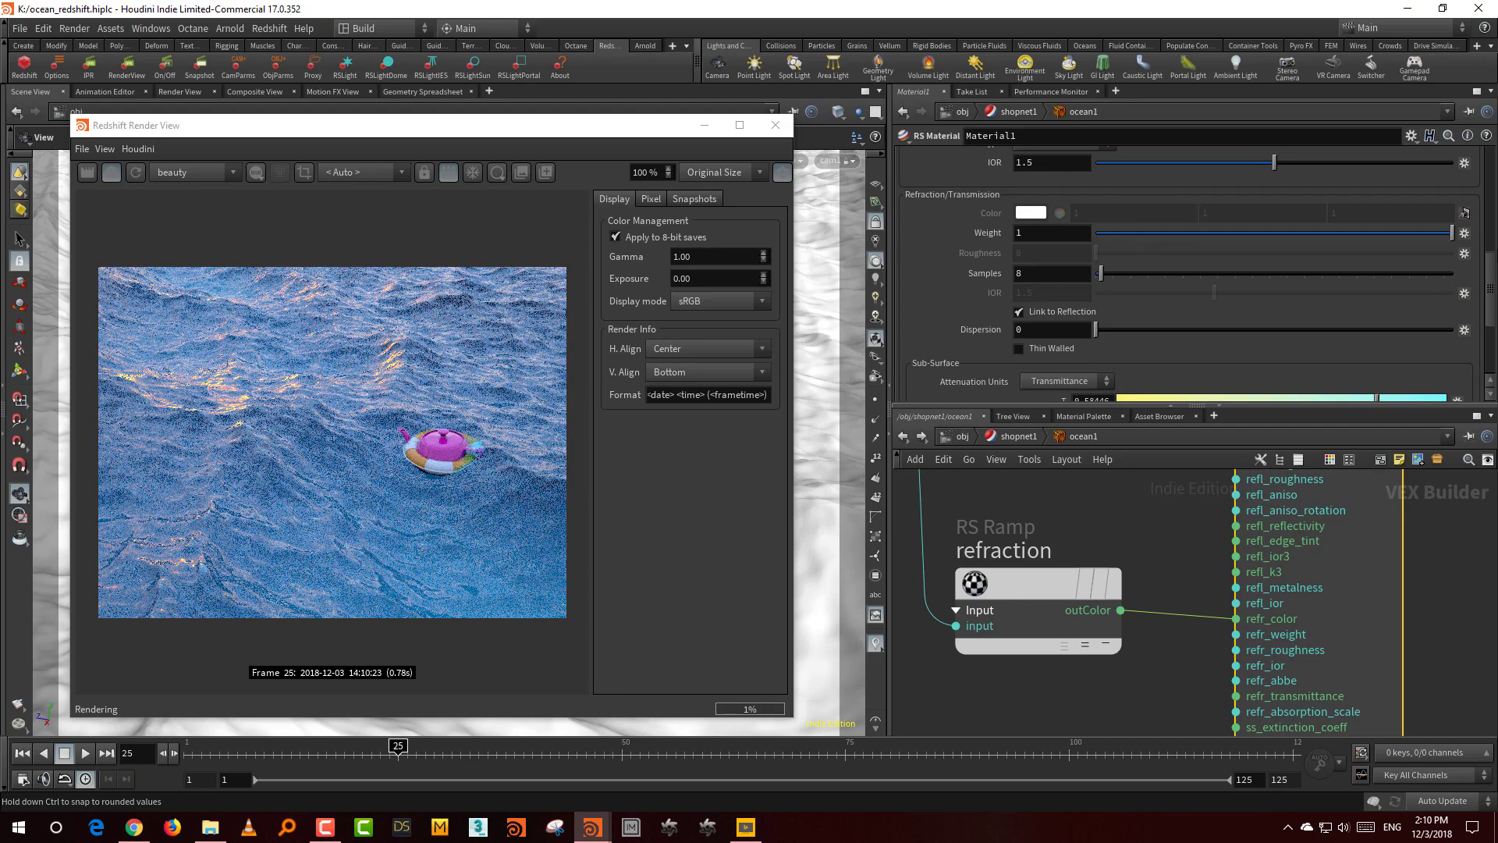
middle_click_drag(1202, 587, 1190, 708)
- Limit the preview to a render region and brighten the diffuse ramp's end to vivid cyan
left_click(306, 175)
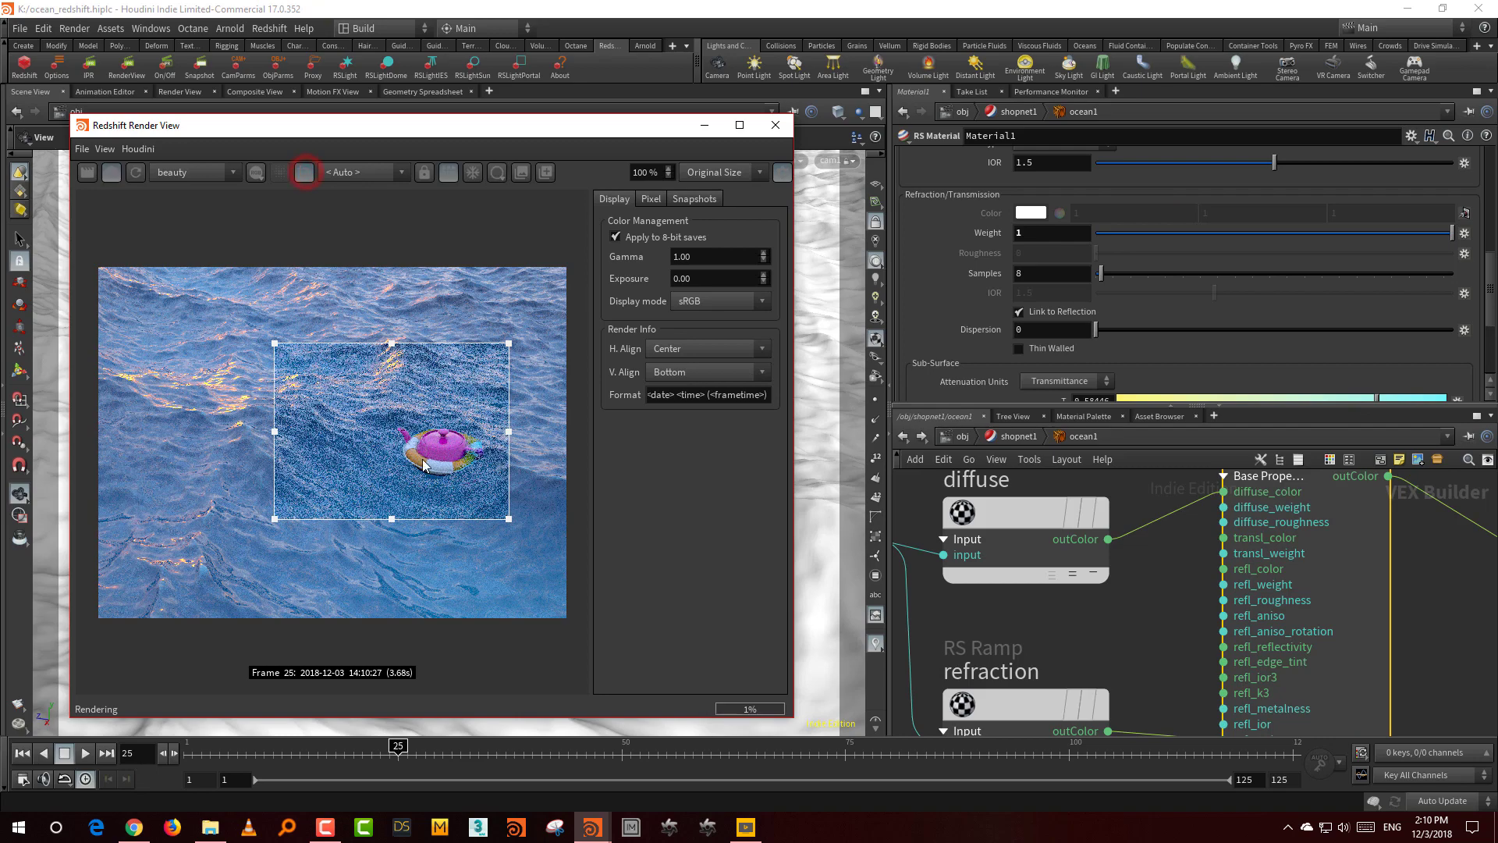
left_click_drag(376, 461, 299, 481)
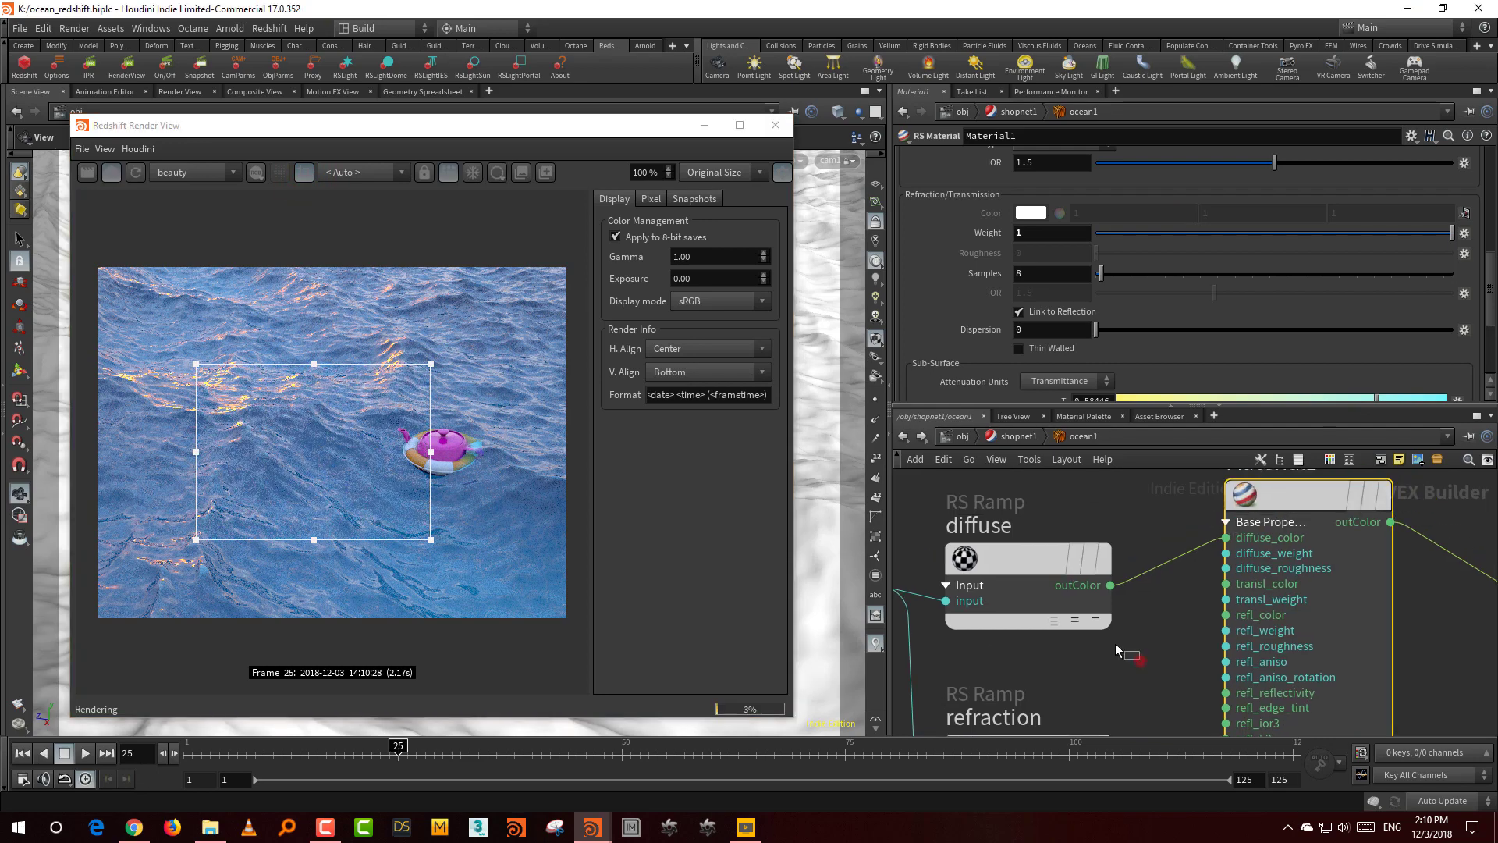
left_click(1108, 624)
double_click(1467, 323)
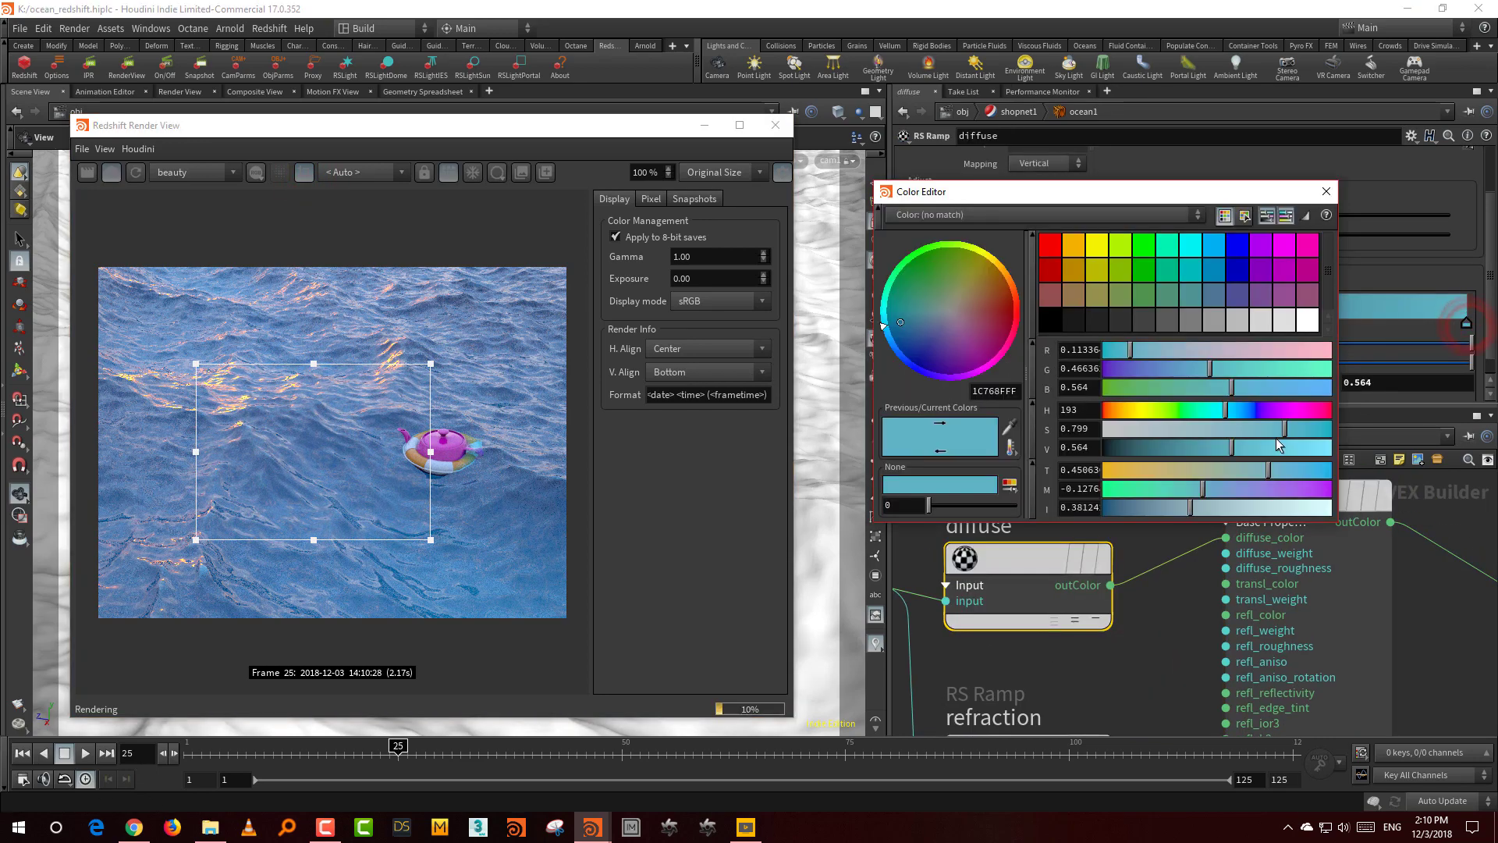
left_click_drag(1279, 449, 1312, 454)
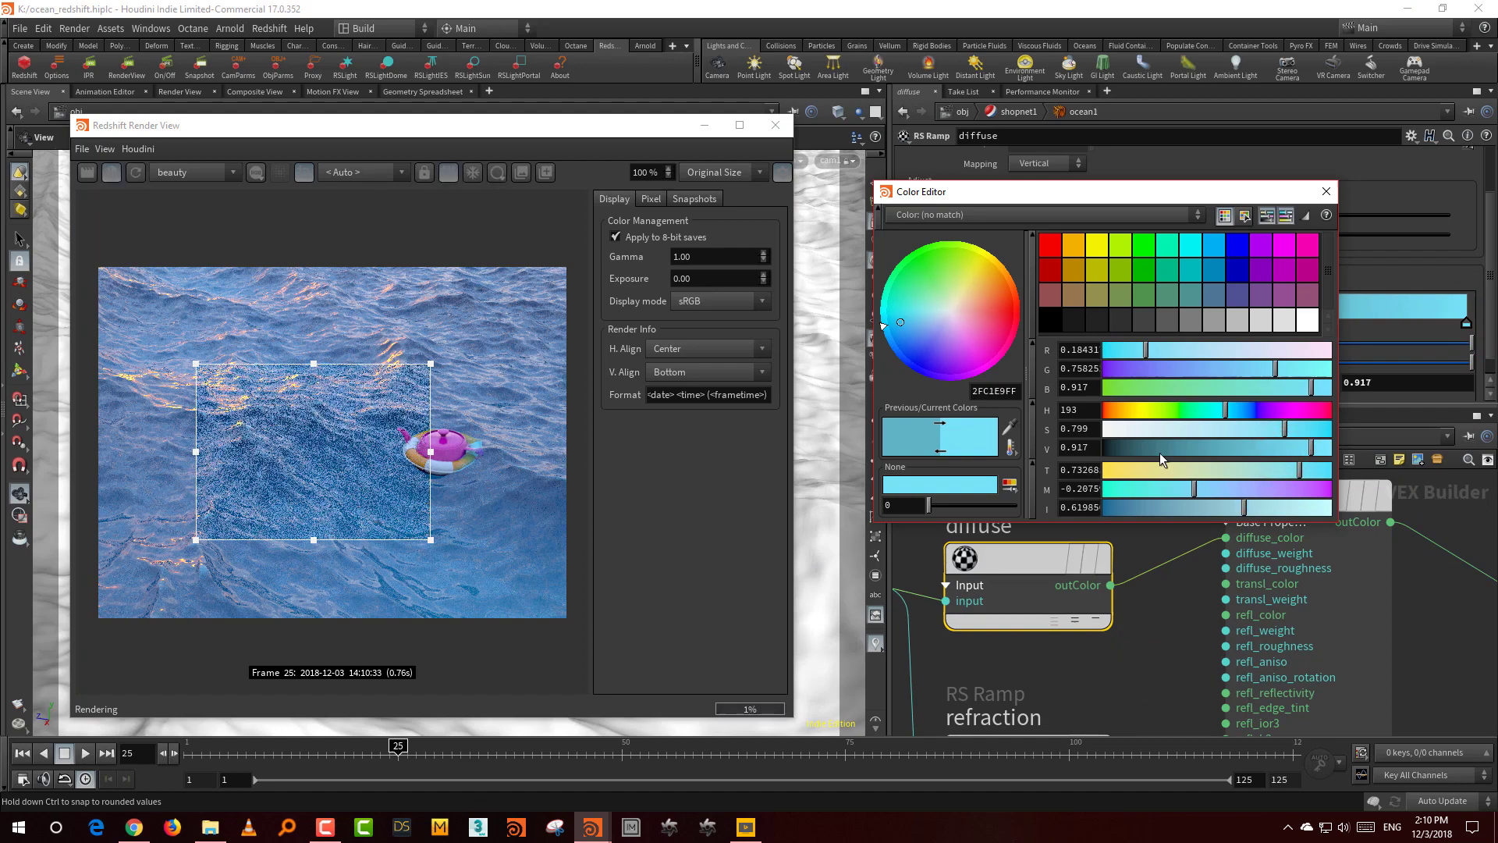
left_click(1298, 429)
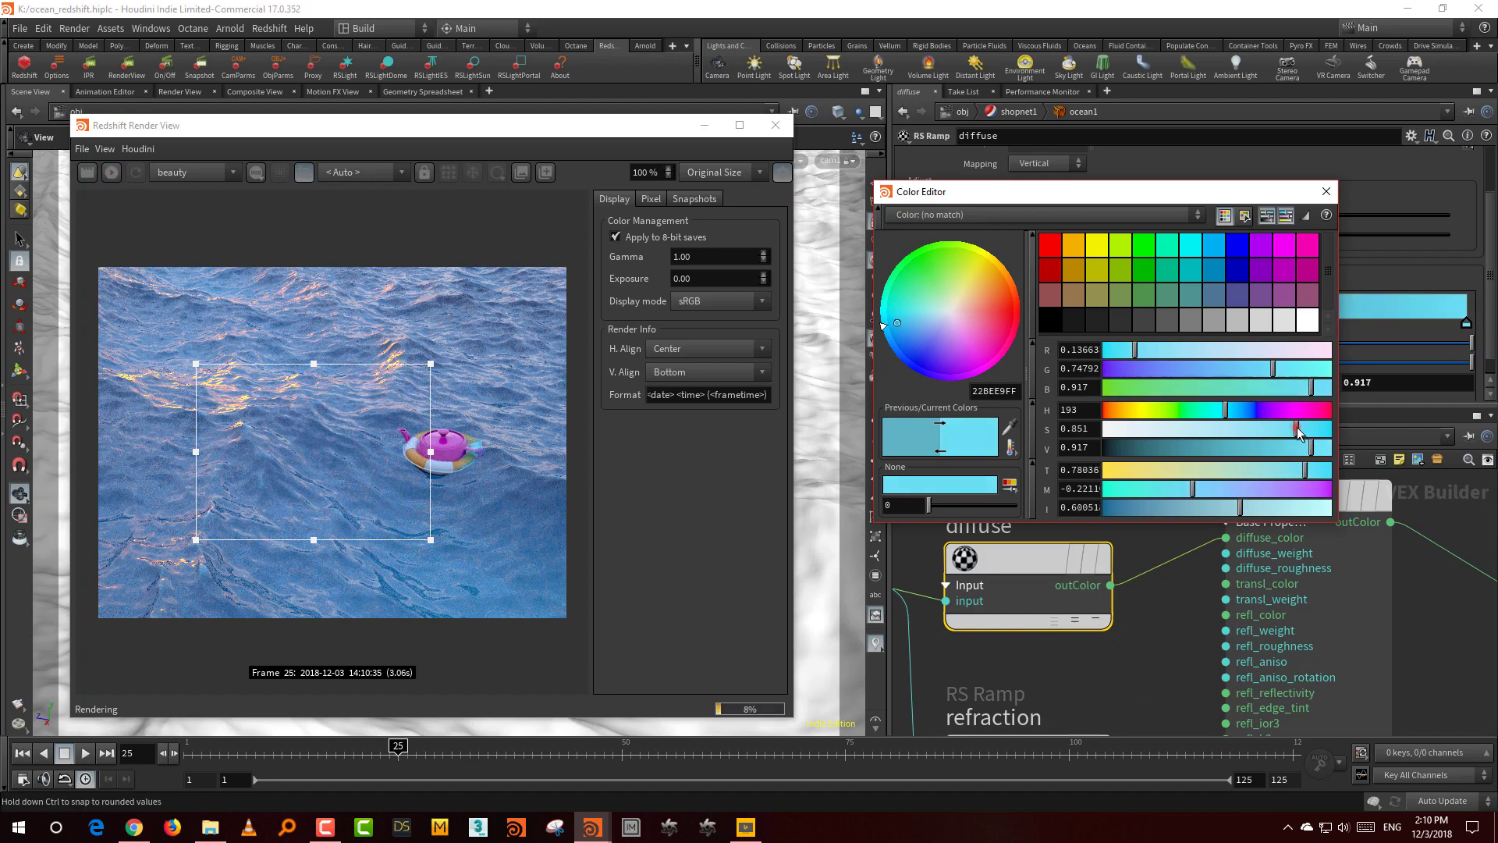
left_click_drag(1318, 447, 1336, 452)
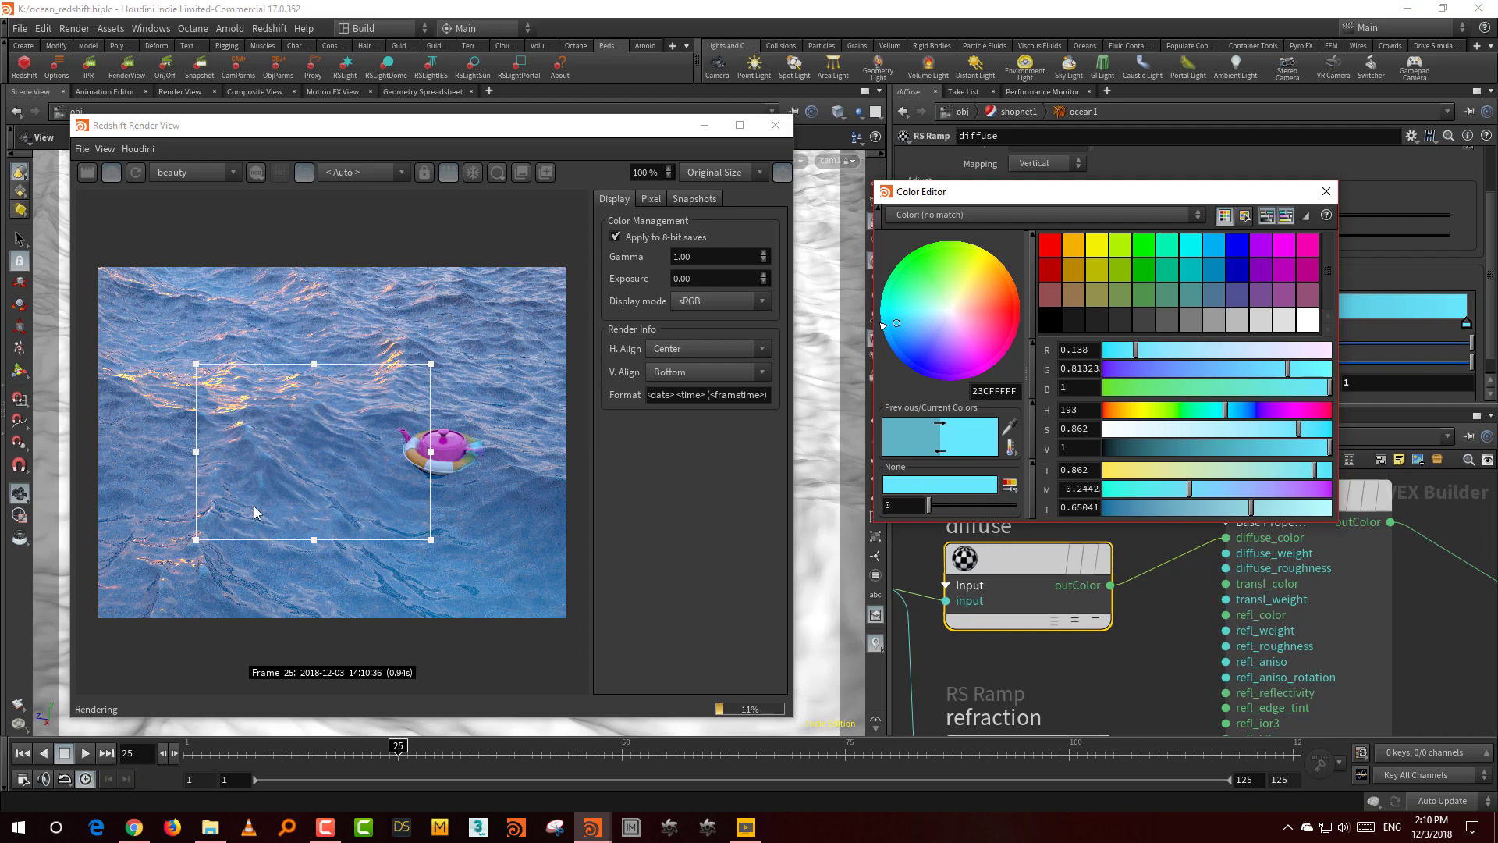
left_click_drag(316, 460, 328, 497)
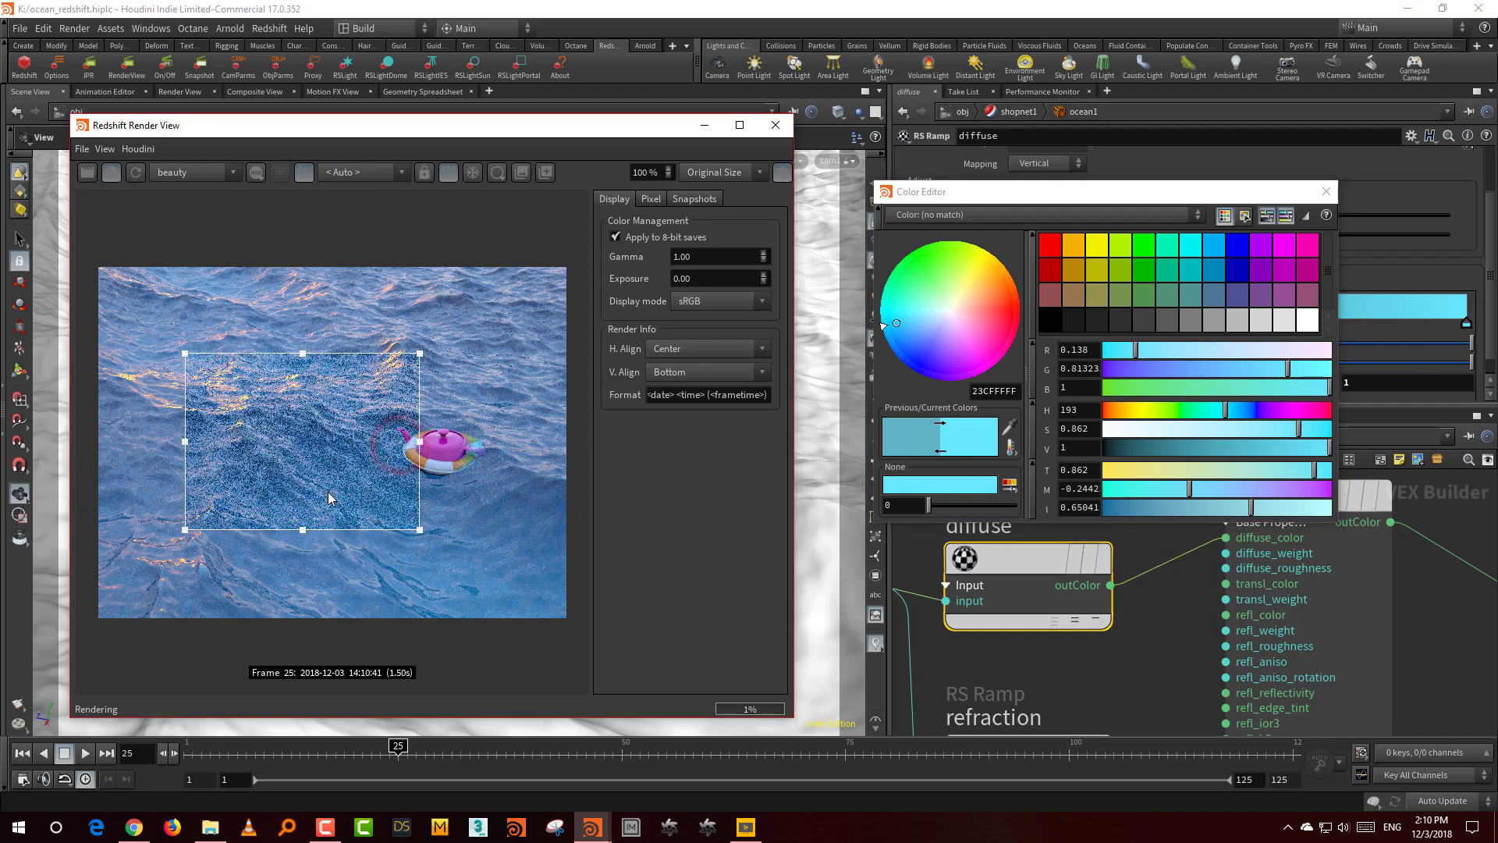
- Darken the refraction ramp's end key to near-black 0.055 grey
middle_click_drag(1146, 690, 1149, 593)
left_click_drag(1150, 593, 1081, 669)
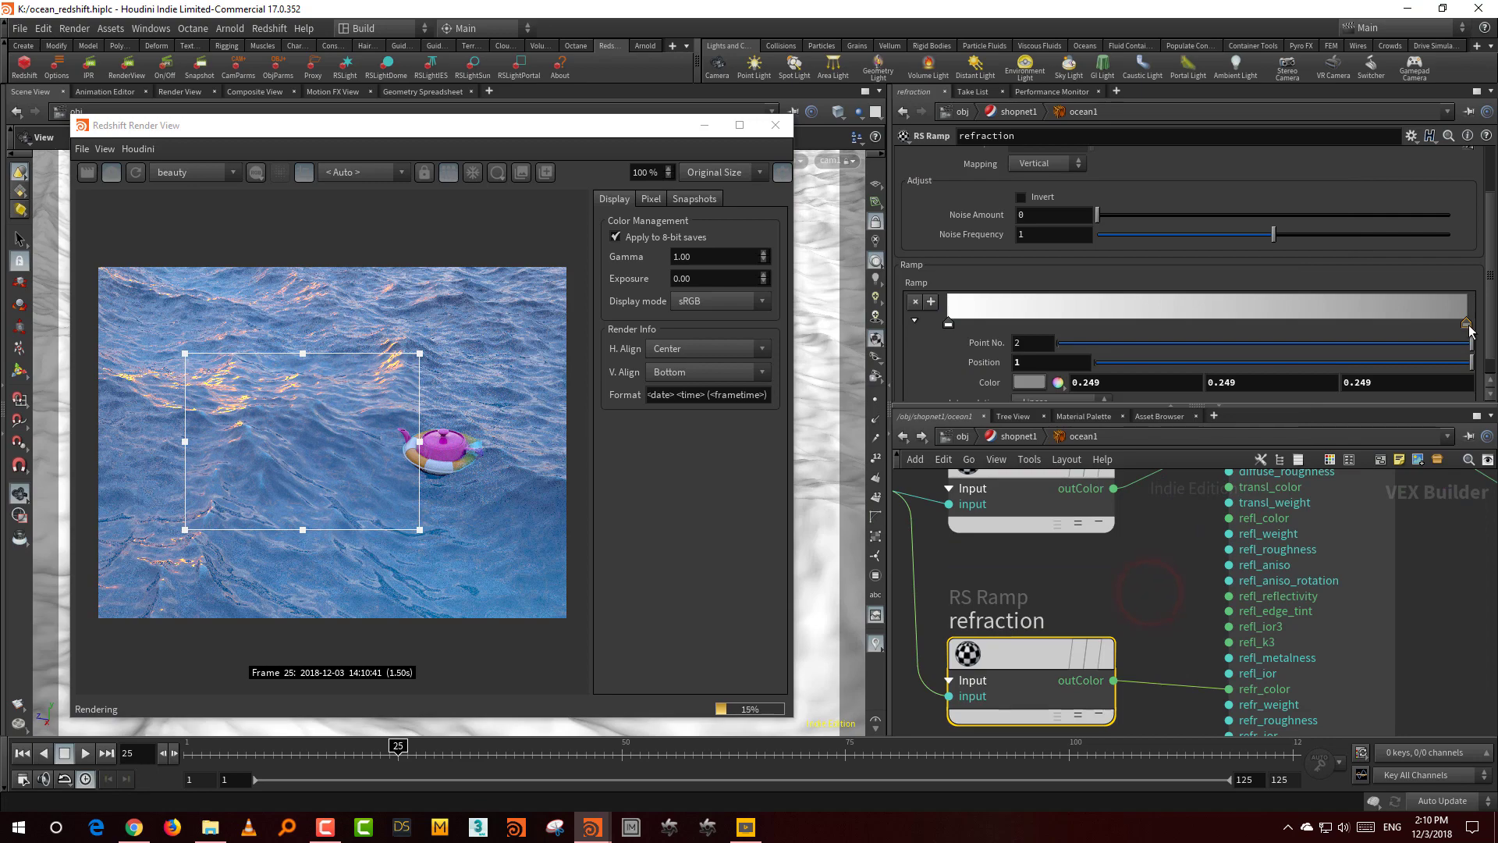
left_click(1028, 381)
left_click_drag(1154, 448, 1116, 451)
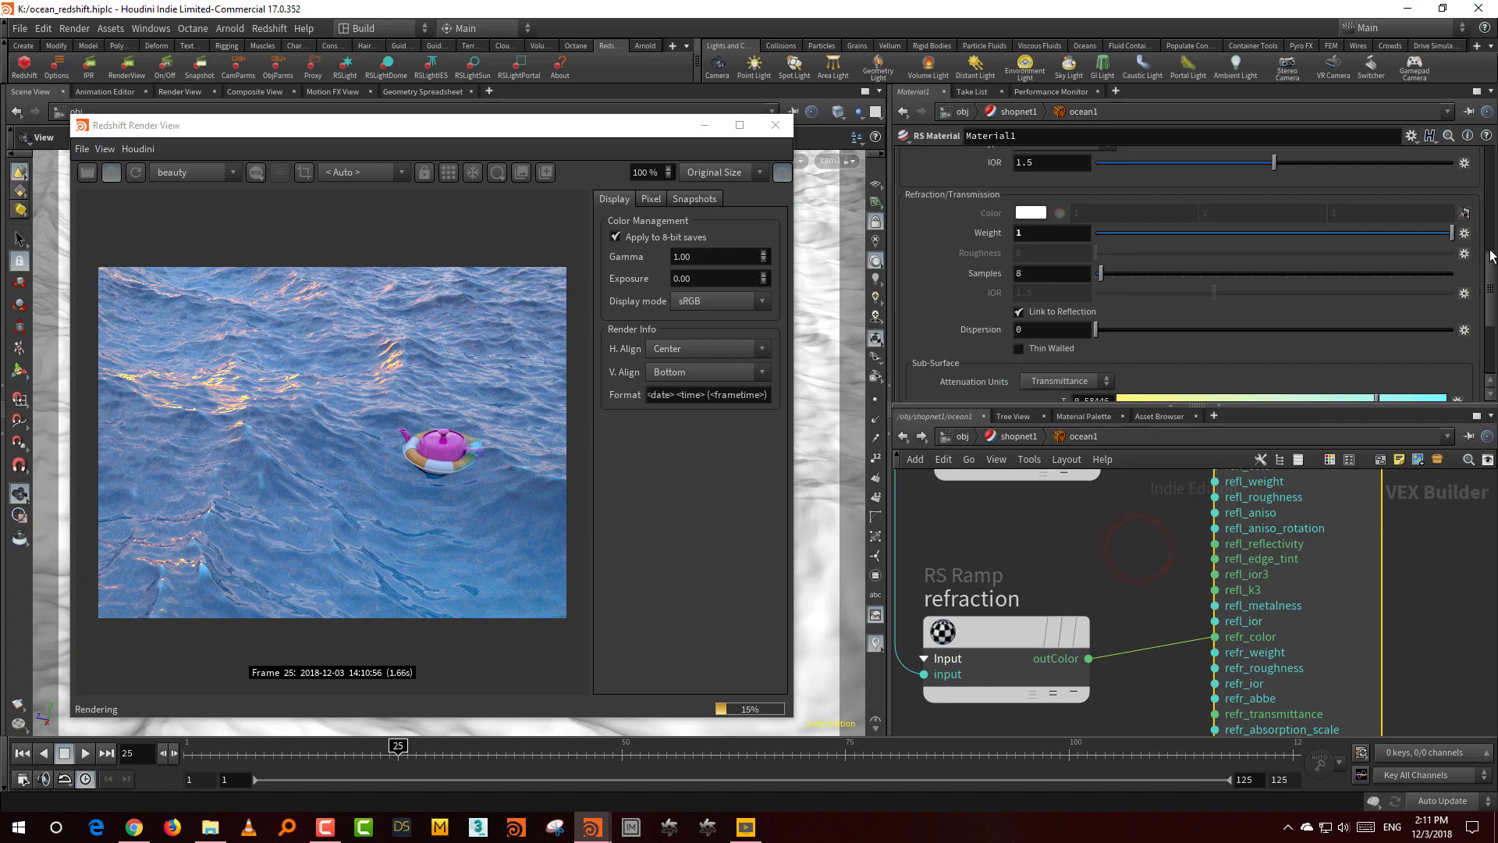
left_click_drag(1490, 253, 1491, 309)
- Set Material1's Absorption Scale to 4 and go back up to /obj
left_click_drag(1034, 290, 931, 324)
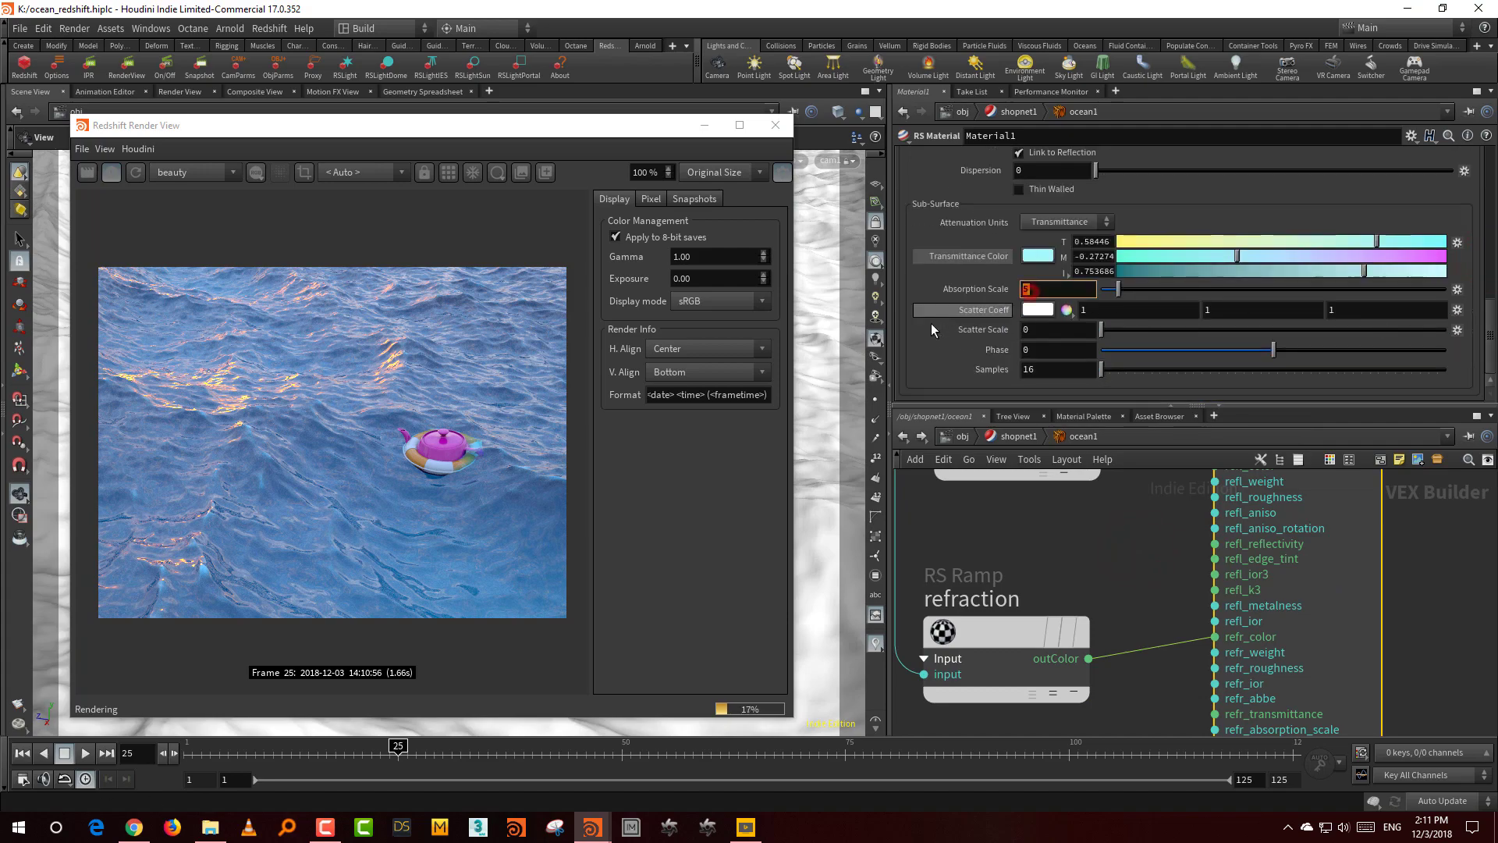
type("4")
key("Return")
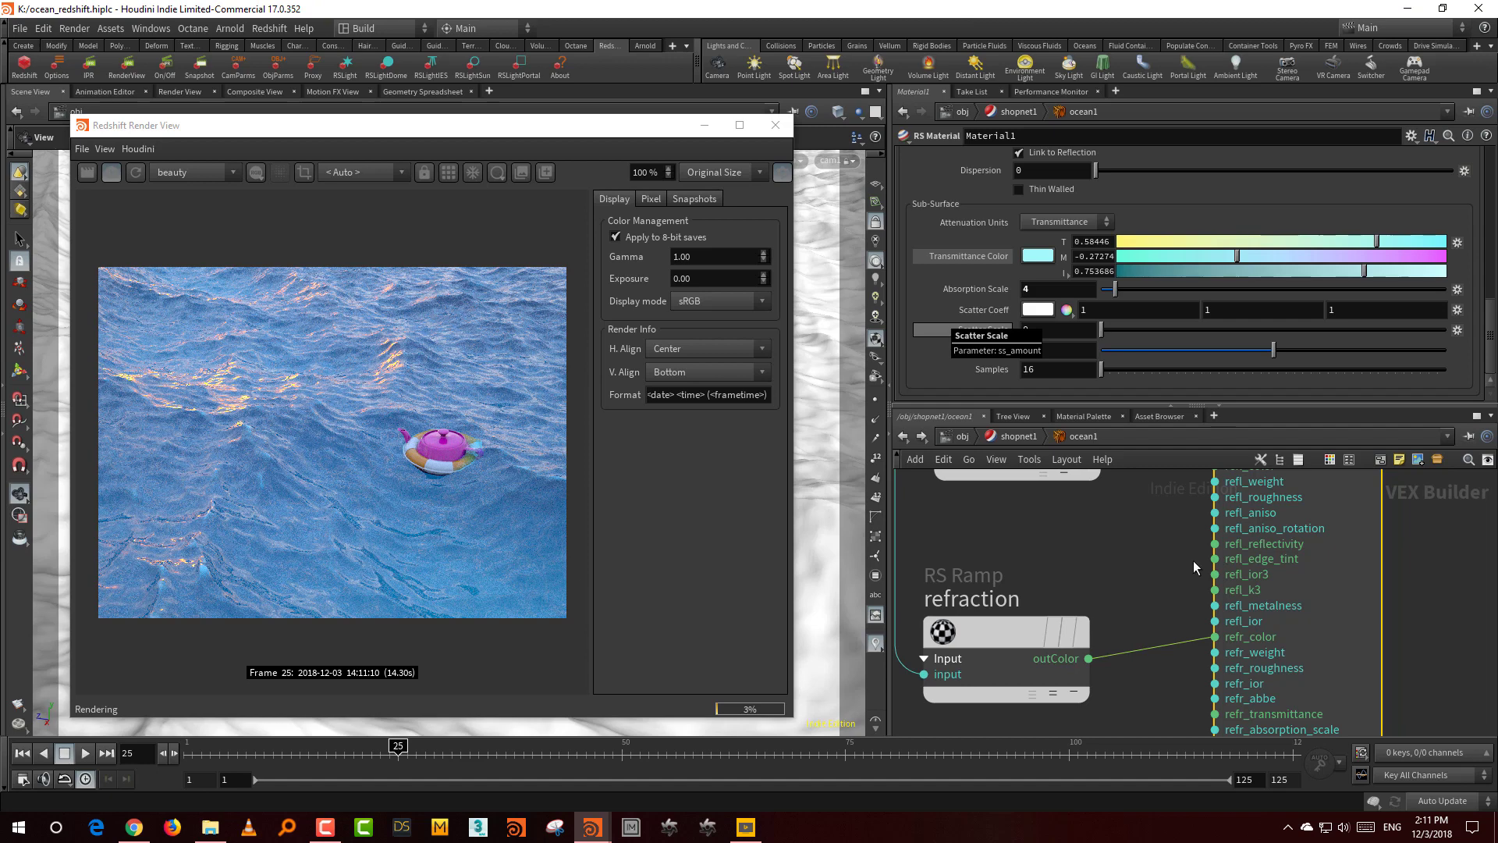
key("u")
key("u")
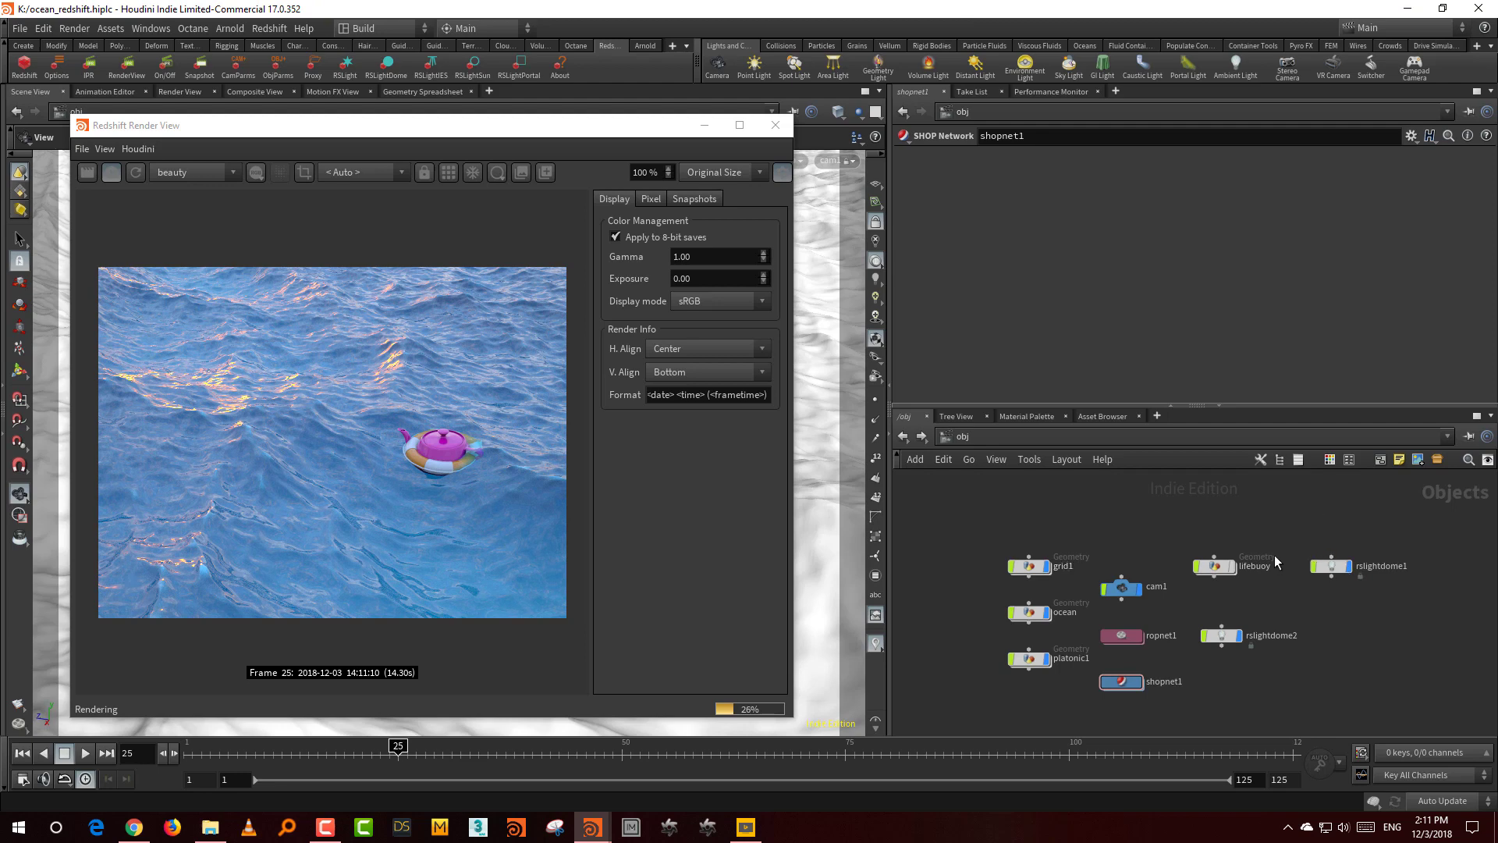
- Inside shopnet1's ocean1 material, set the Curvature1 node's General Radius to 0.3
double_click(1129, 681)
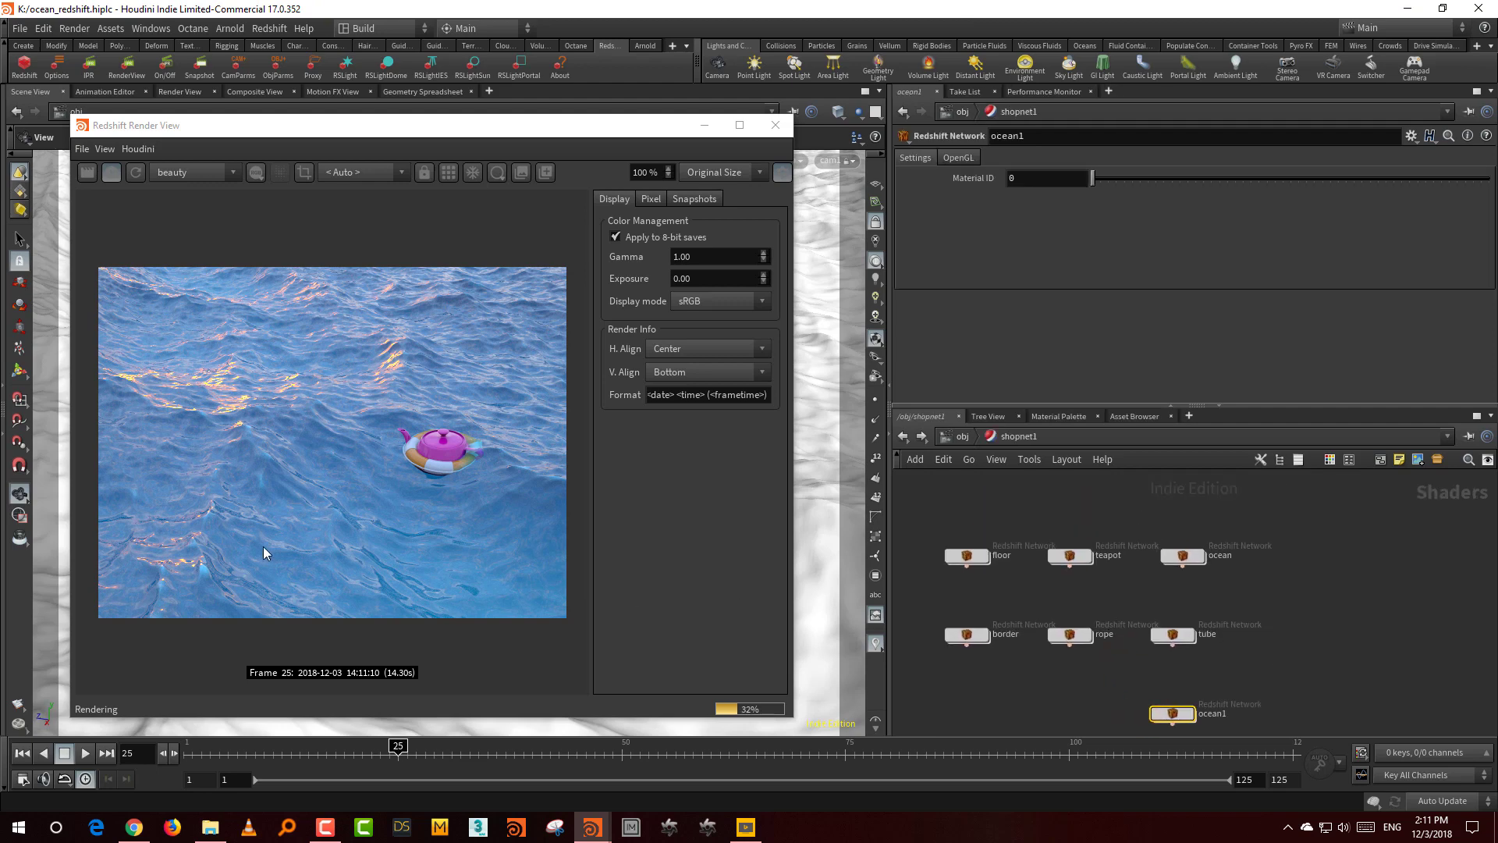
double_click(1172, 712)
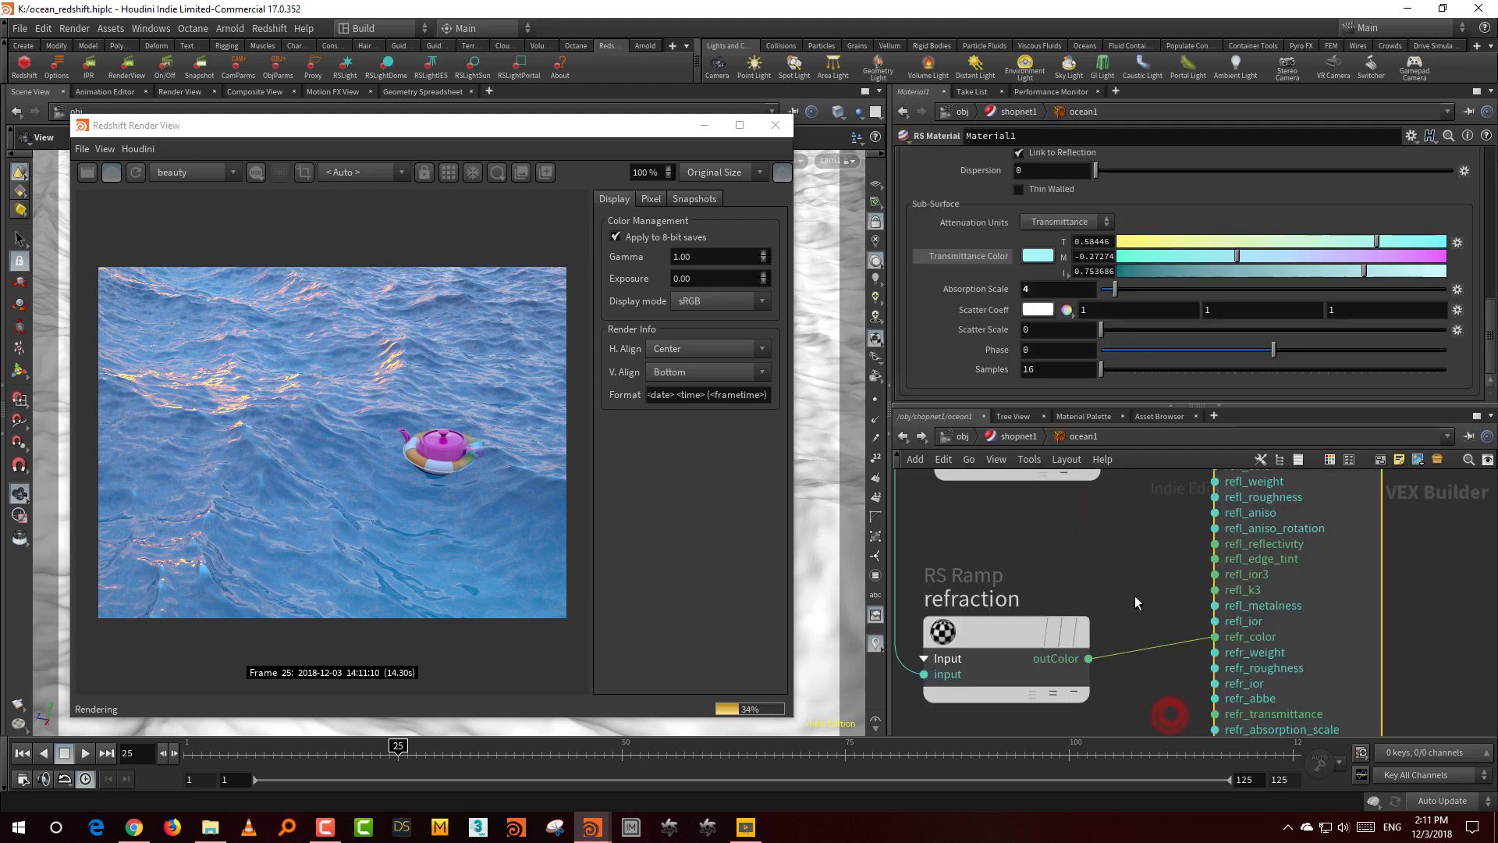
left_click(1028, 584)
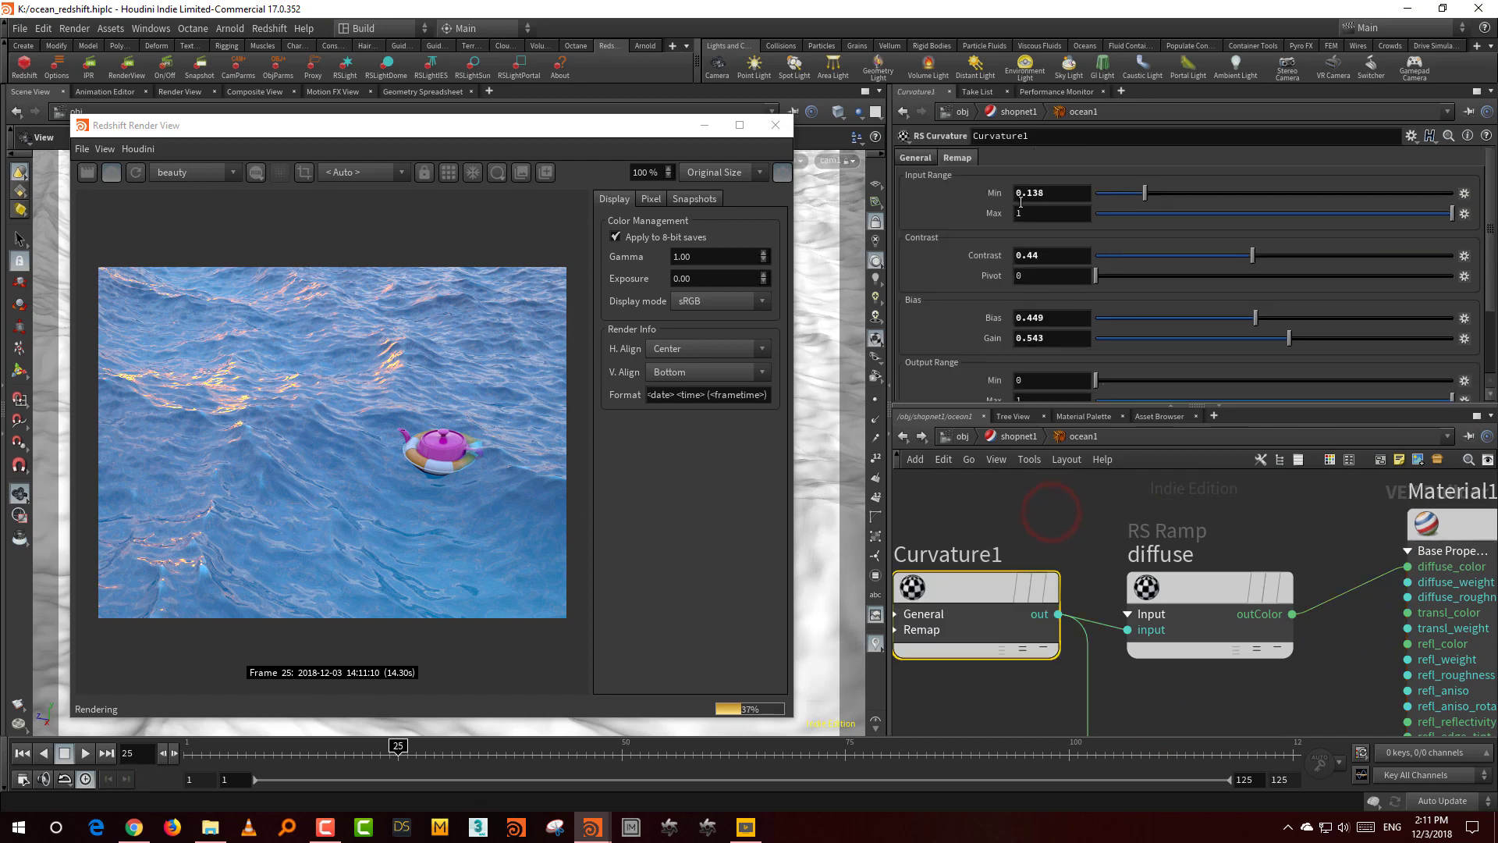
left_click(905, 157)
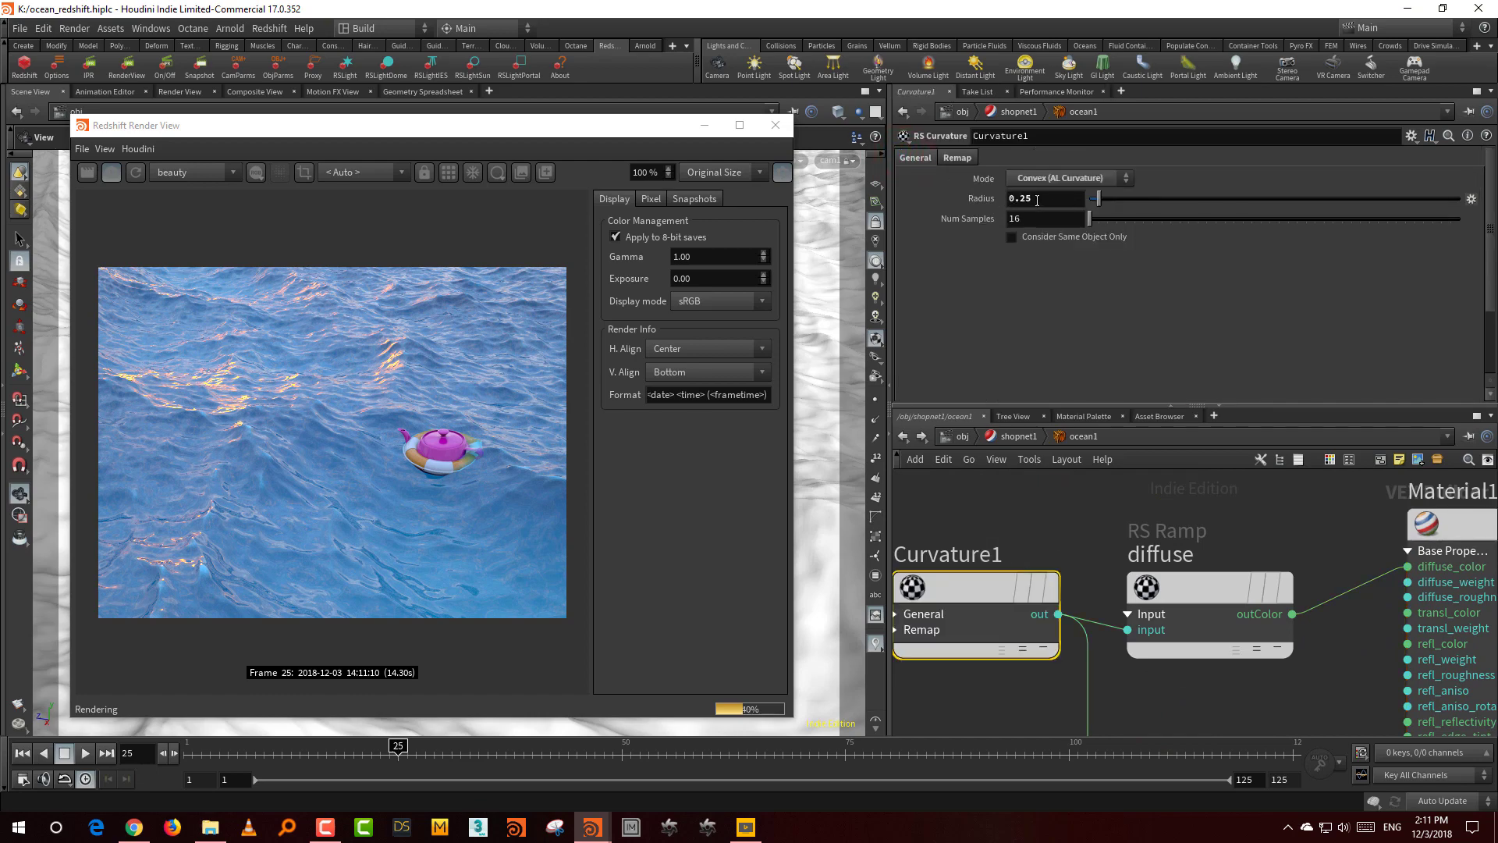
double_click(1029, 199)
type("3")
key("Return")
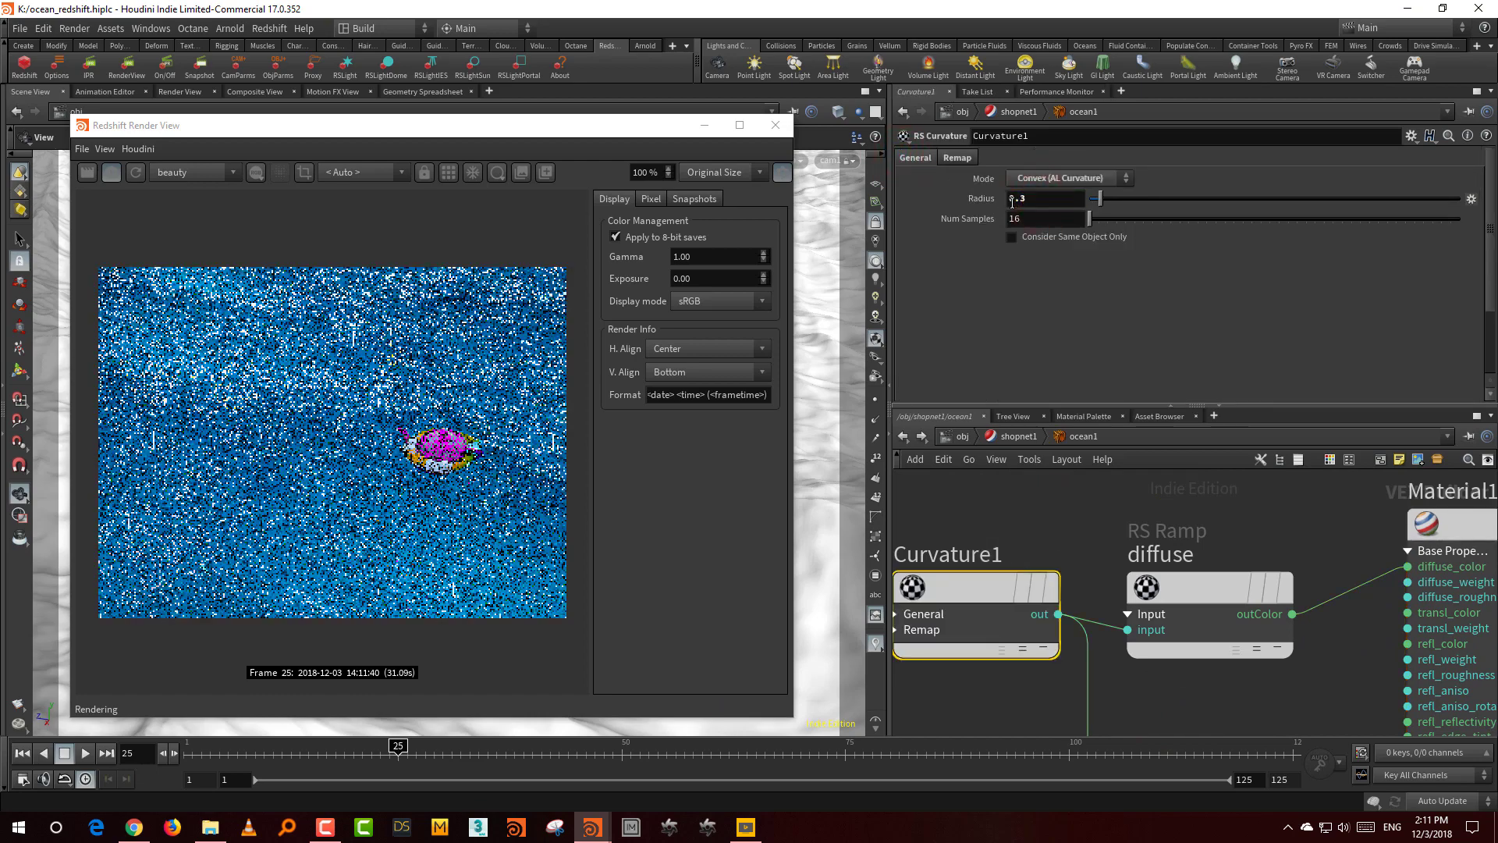
- Remap Curvature1's input range to roughly 0.028 minimum and 0.691 maximum
left_click(957, 158)
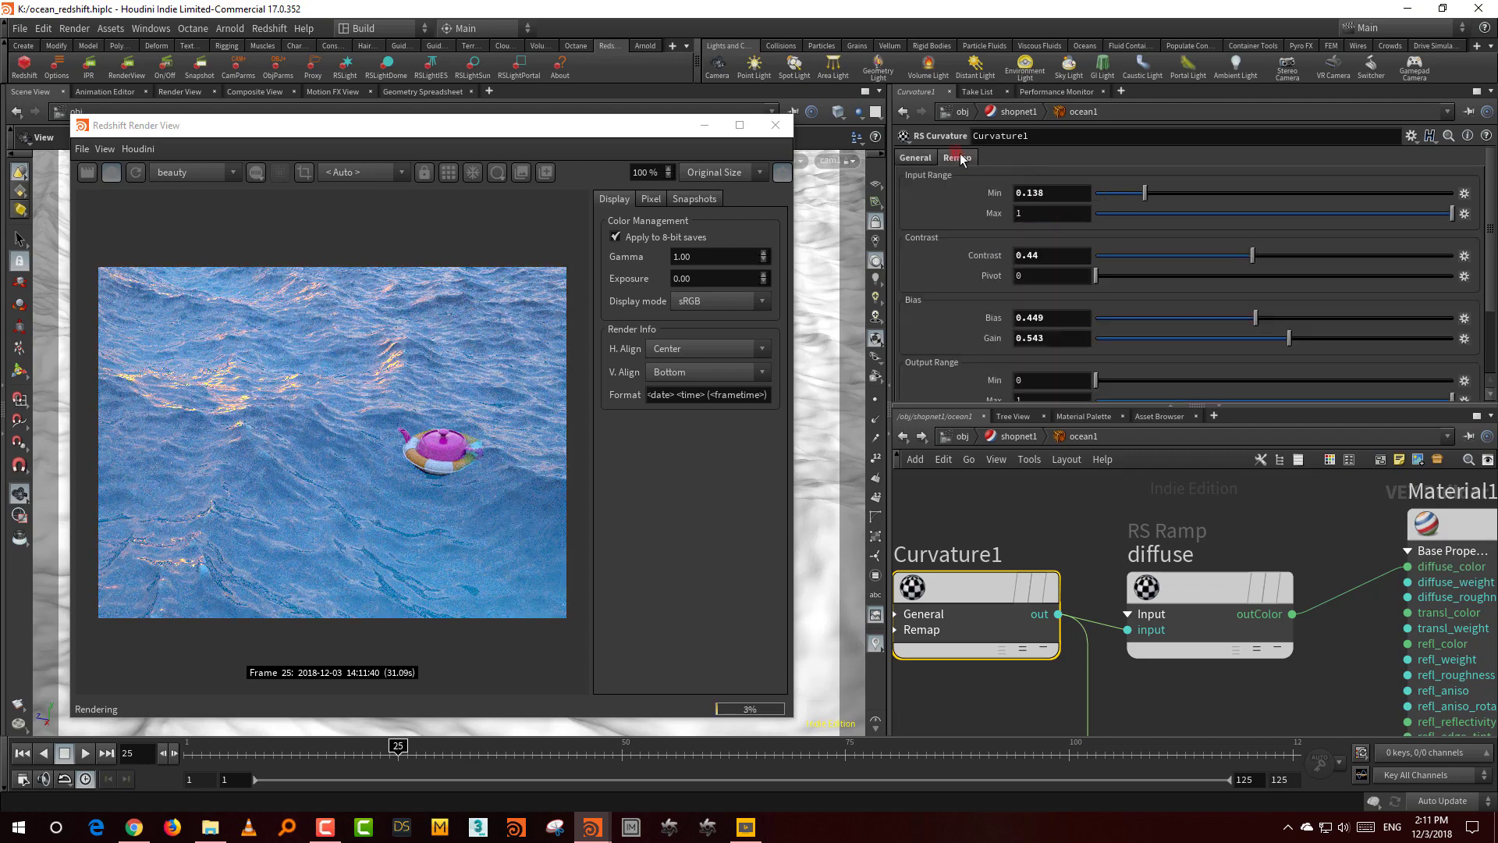
mouse_move(1112, 190)
left_mouse_down()
mouse_move(1181, 197)
mouse_move(1122, 193)
left_mouse_up()
left_click_drag(1452, 213, 1369, 216)
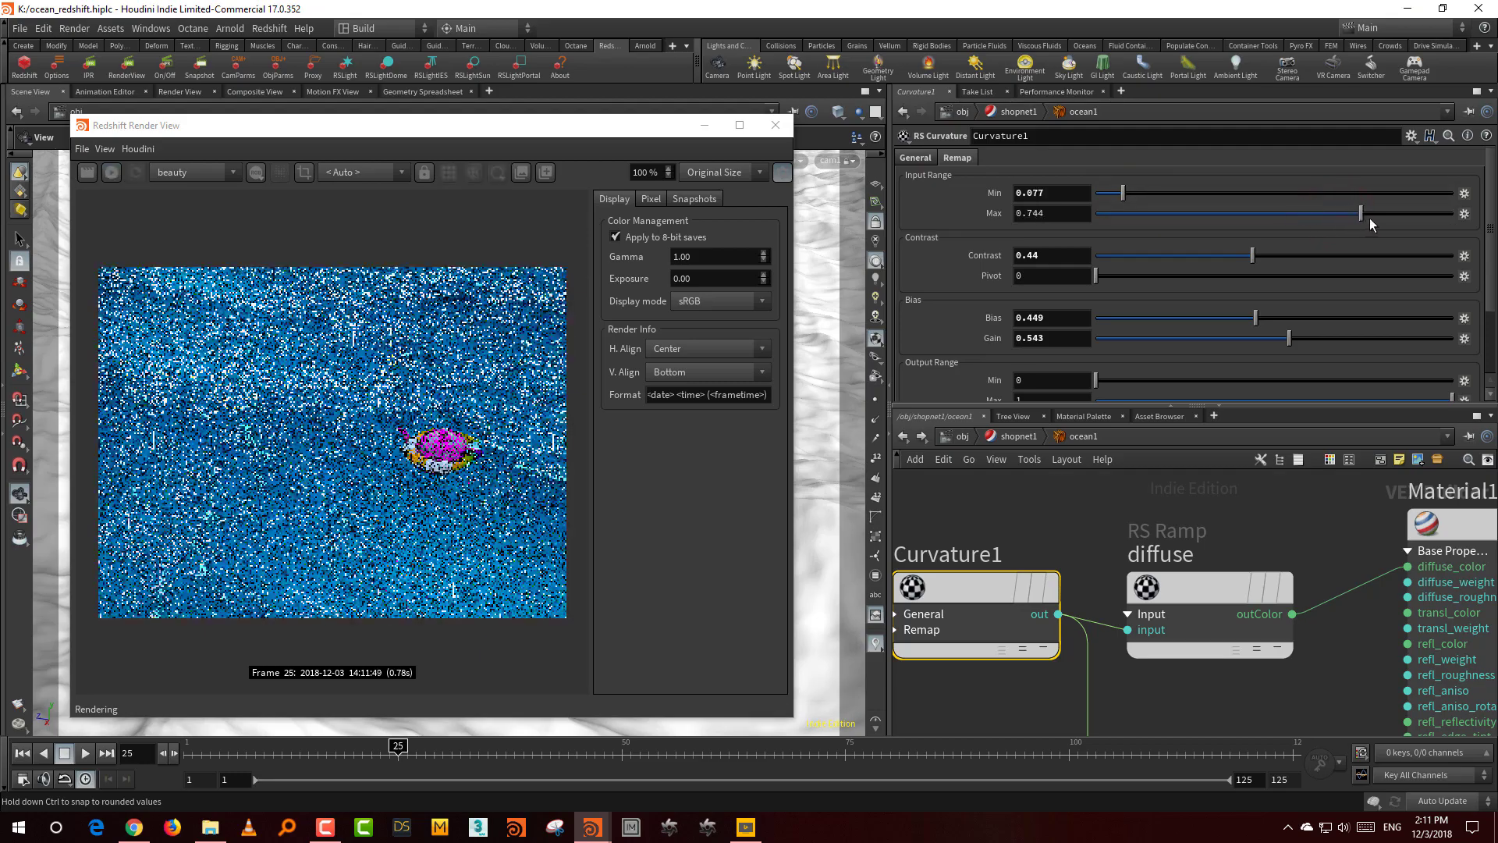
left_click_drag(1123, 193, 1105, 193)
left_click_drag(1325, 213, 1318, 214)
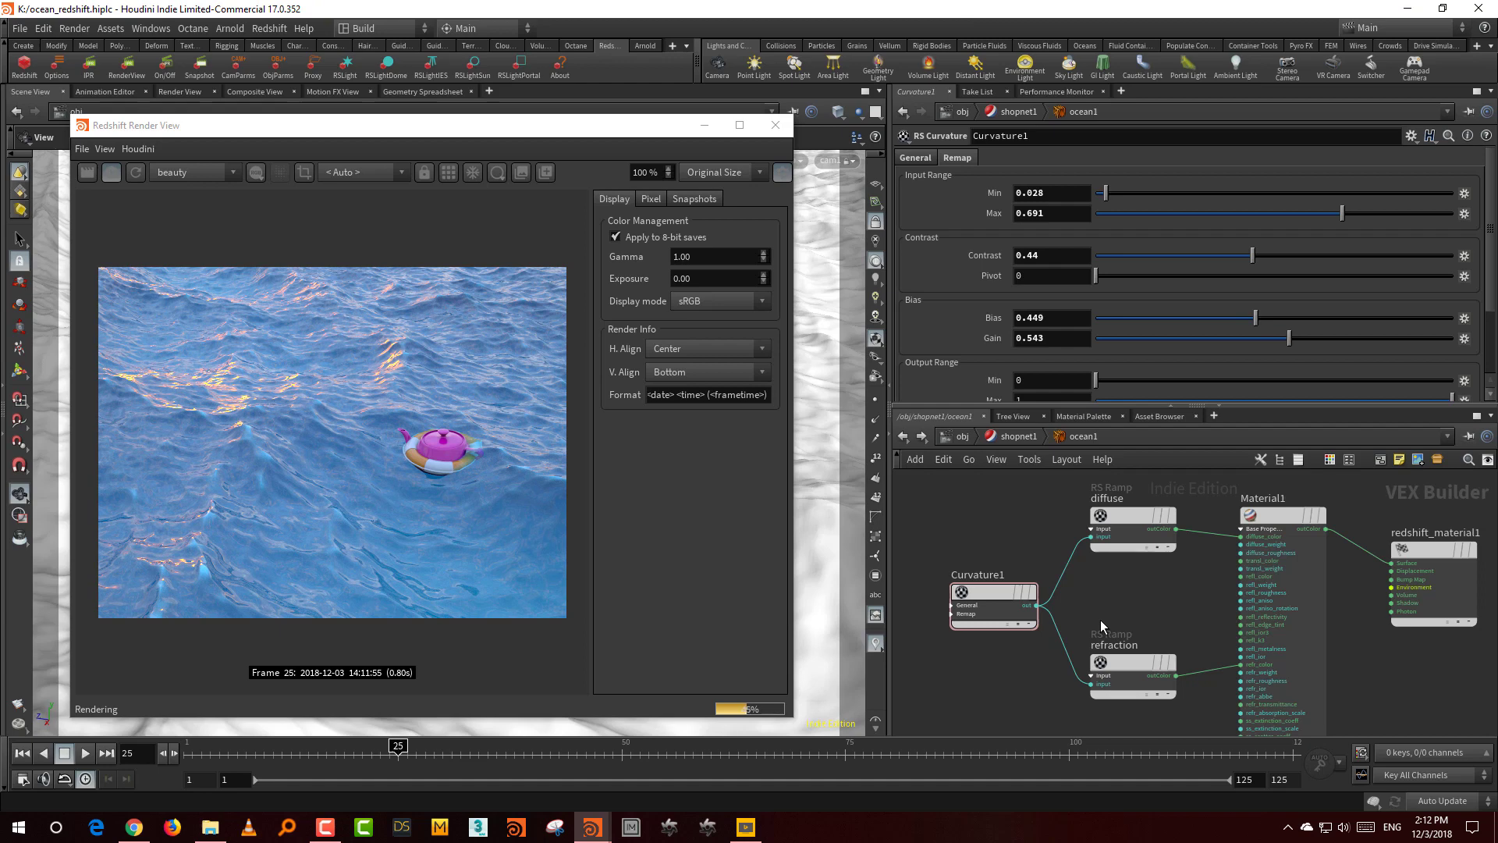
- Go back to object level, enter the ocean geometry, and show oceanevaluate2's Export to Texture settings
left_click(962, 436)
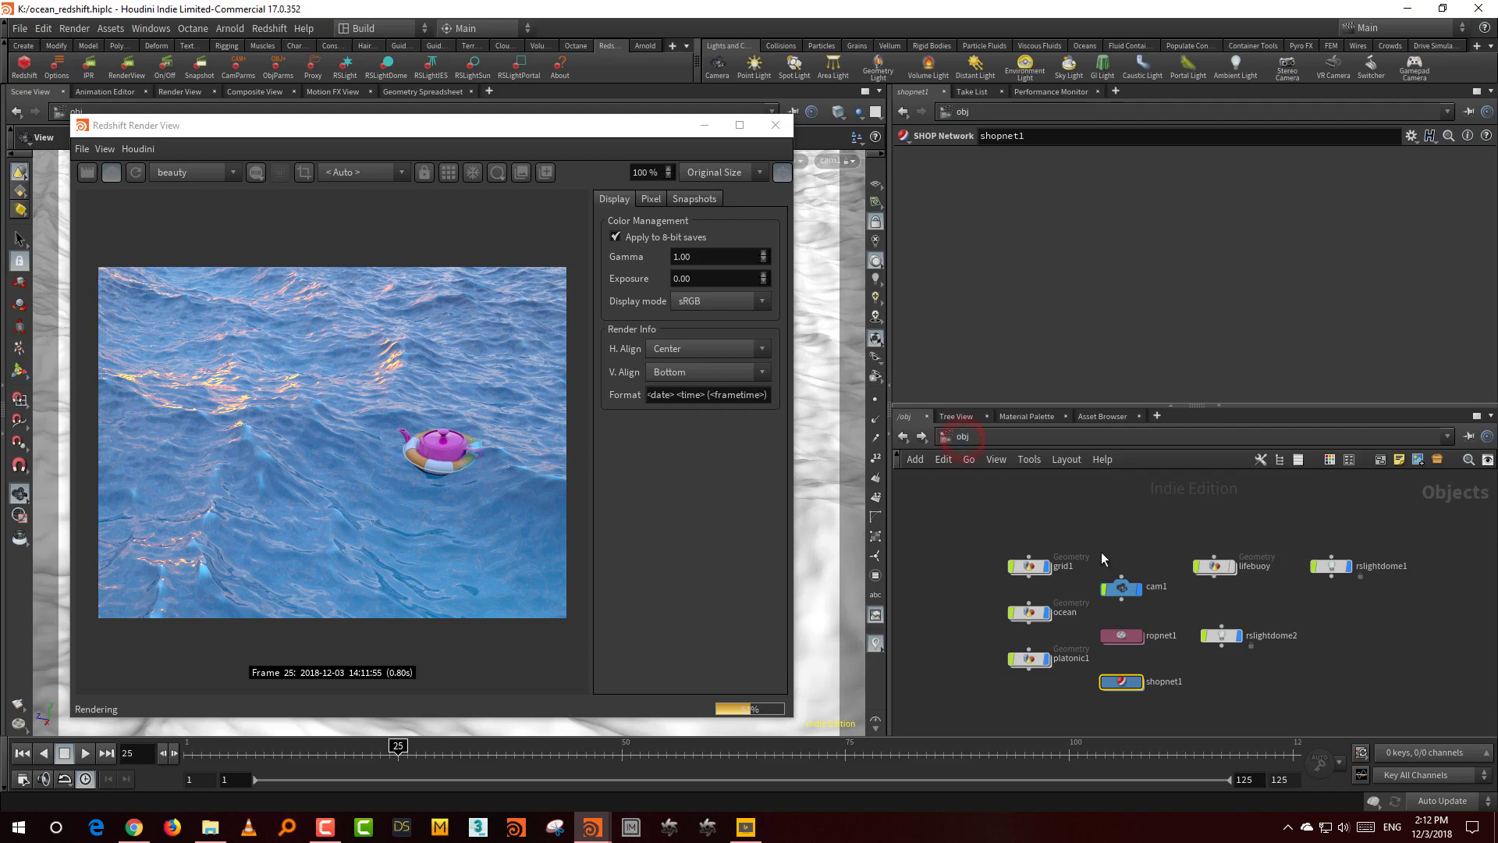
scroll(1112, 620, "up", 2)
double_click(1046, 590)
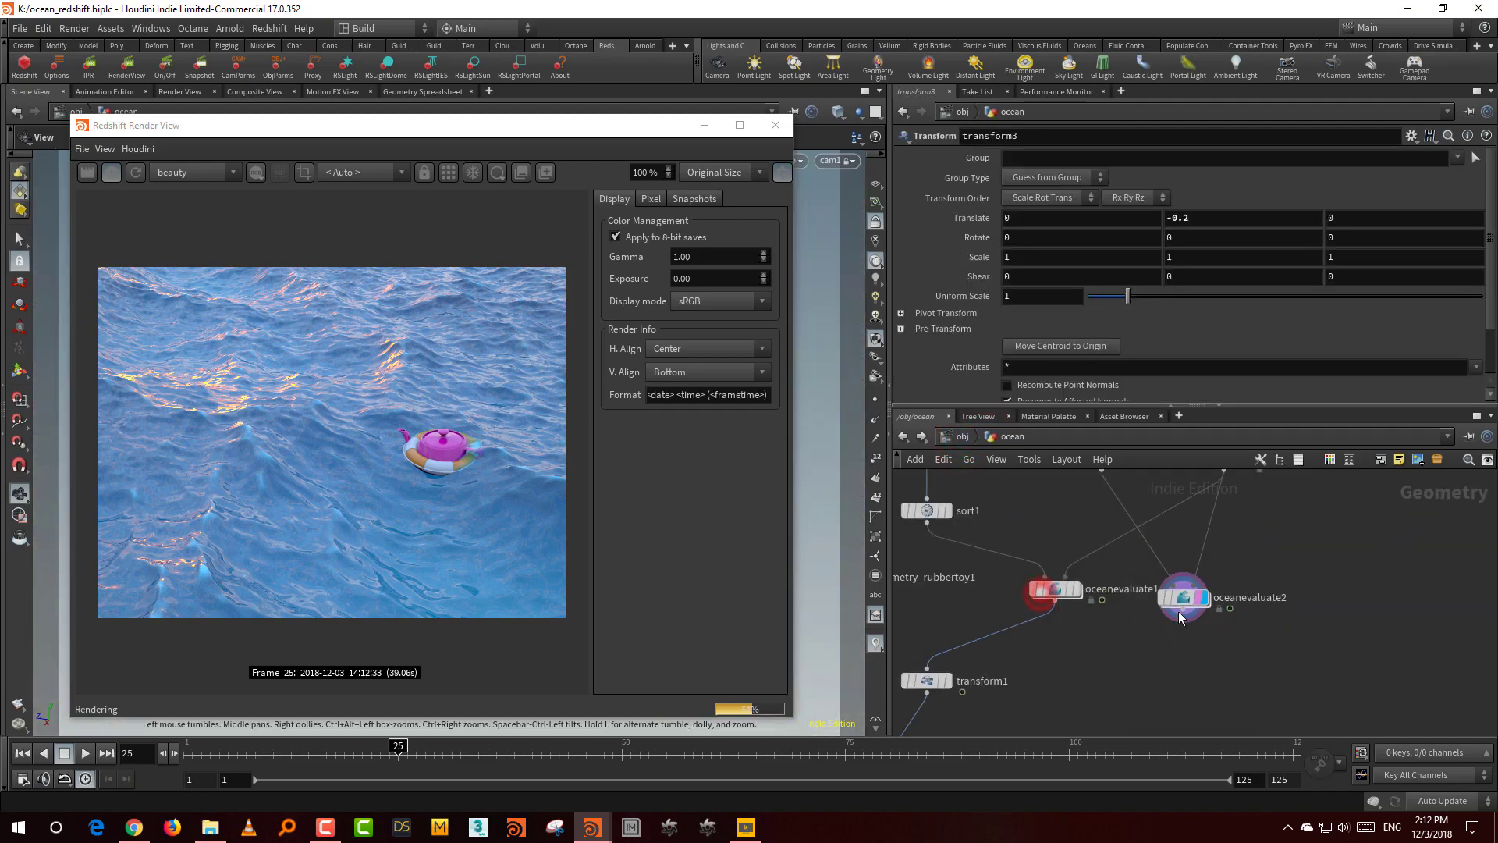
left_click_drag(1273, 567, 1188, 608)
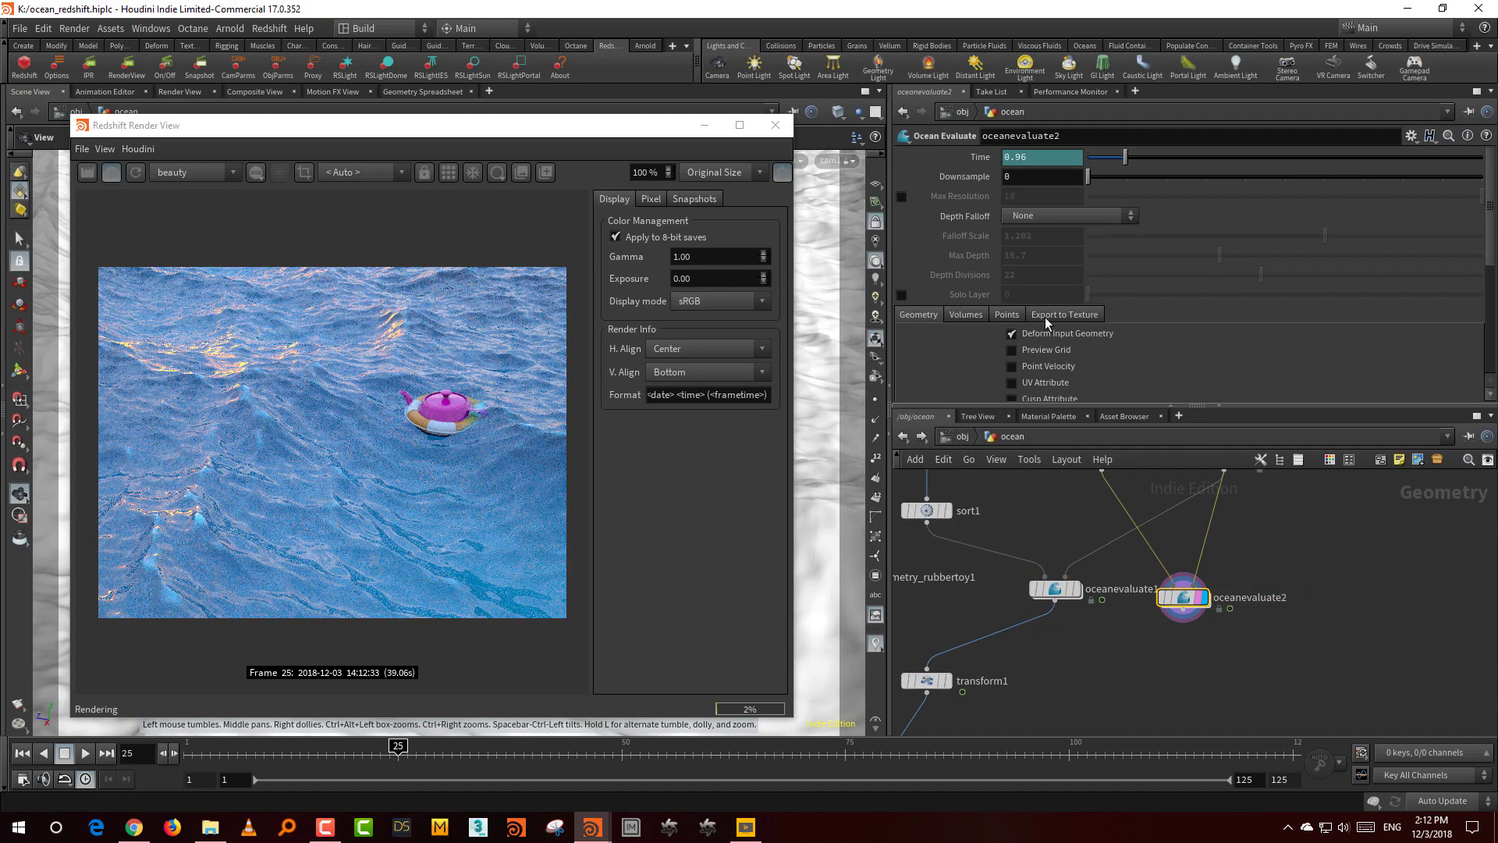
left_click(1067, 316)
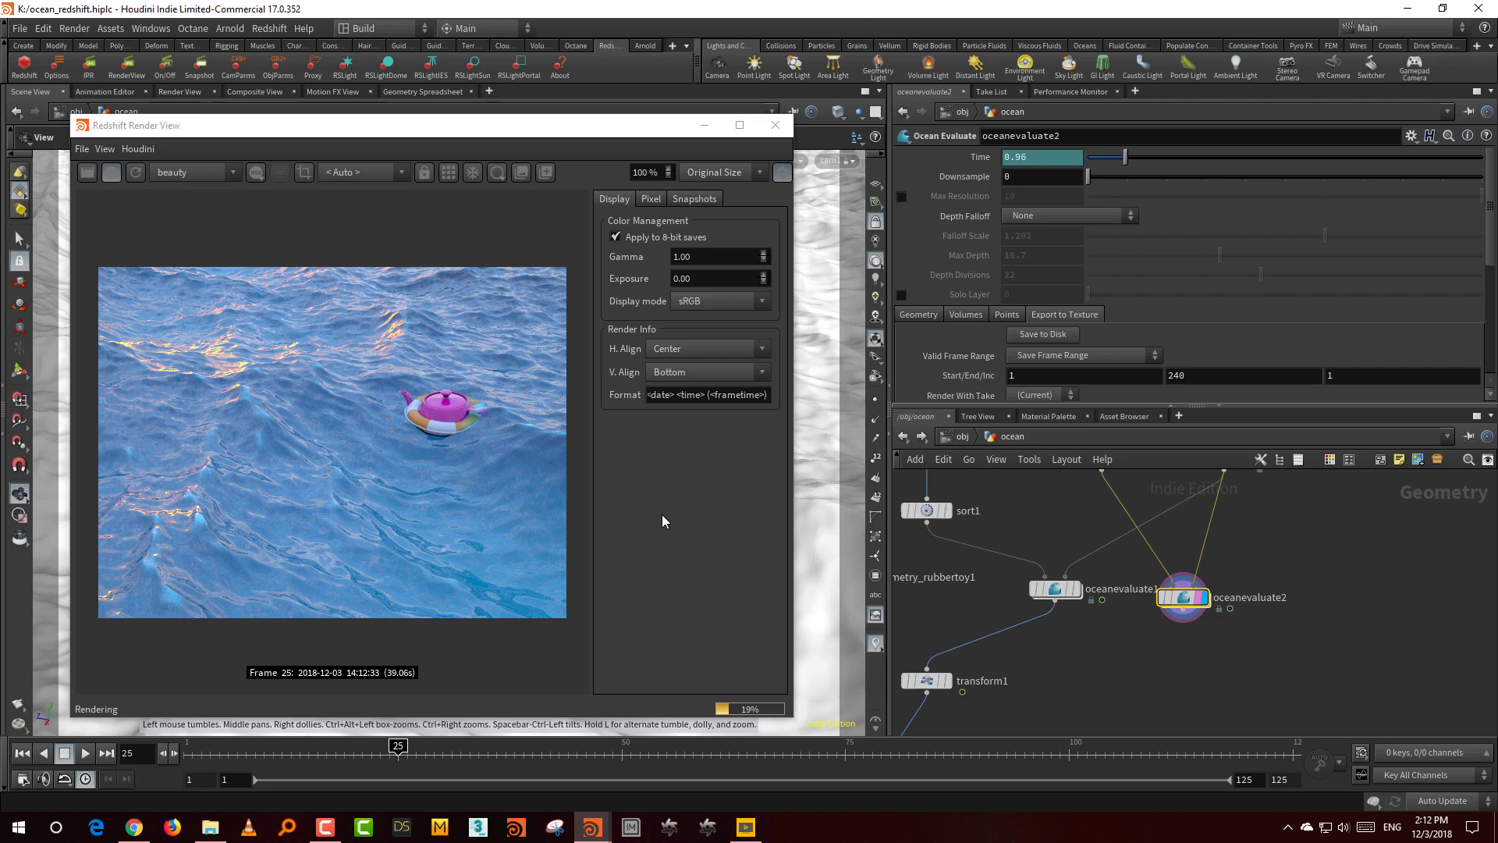
- Scroll to the Output File field and shift the Render View window slightly down
scroll(982, 355, "down", 3)
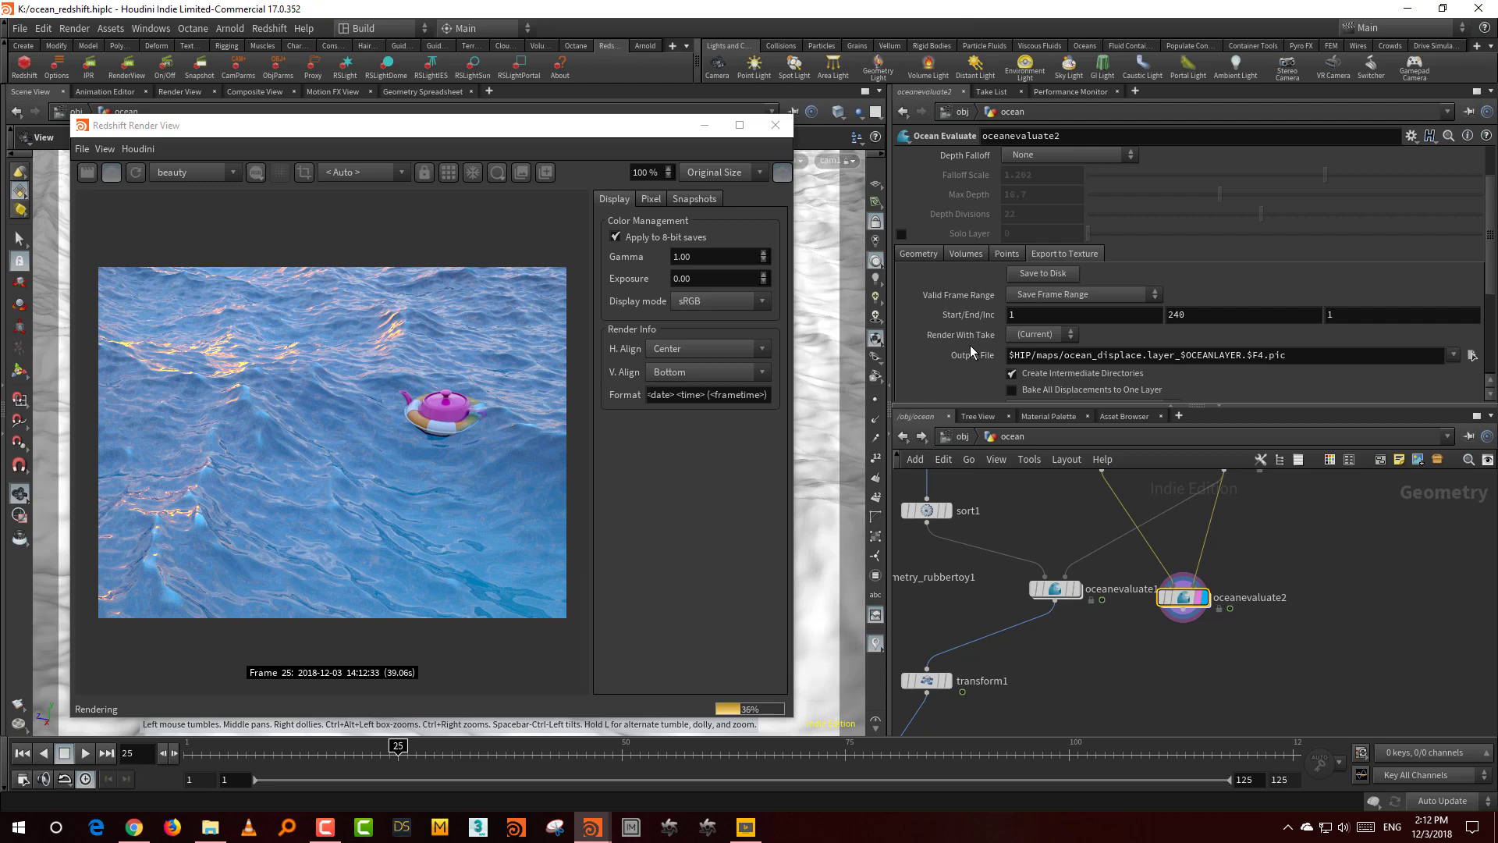
scroll(970, 345, "up", 3)
left_click_drag(500, 135, 531, 142)
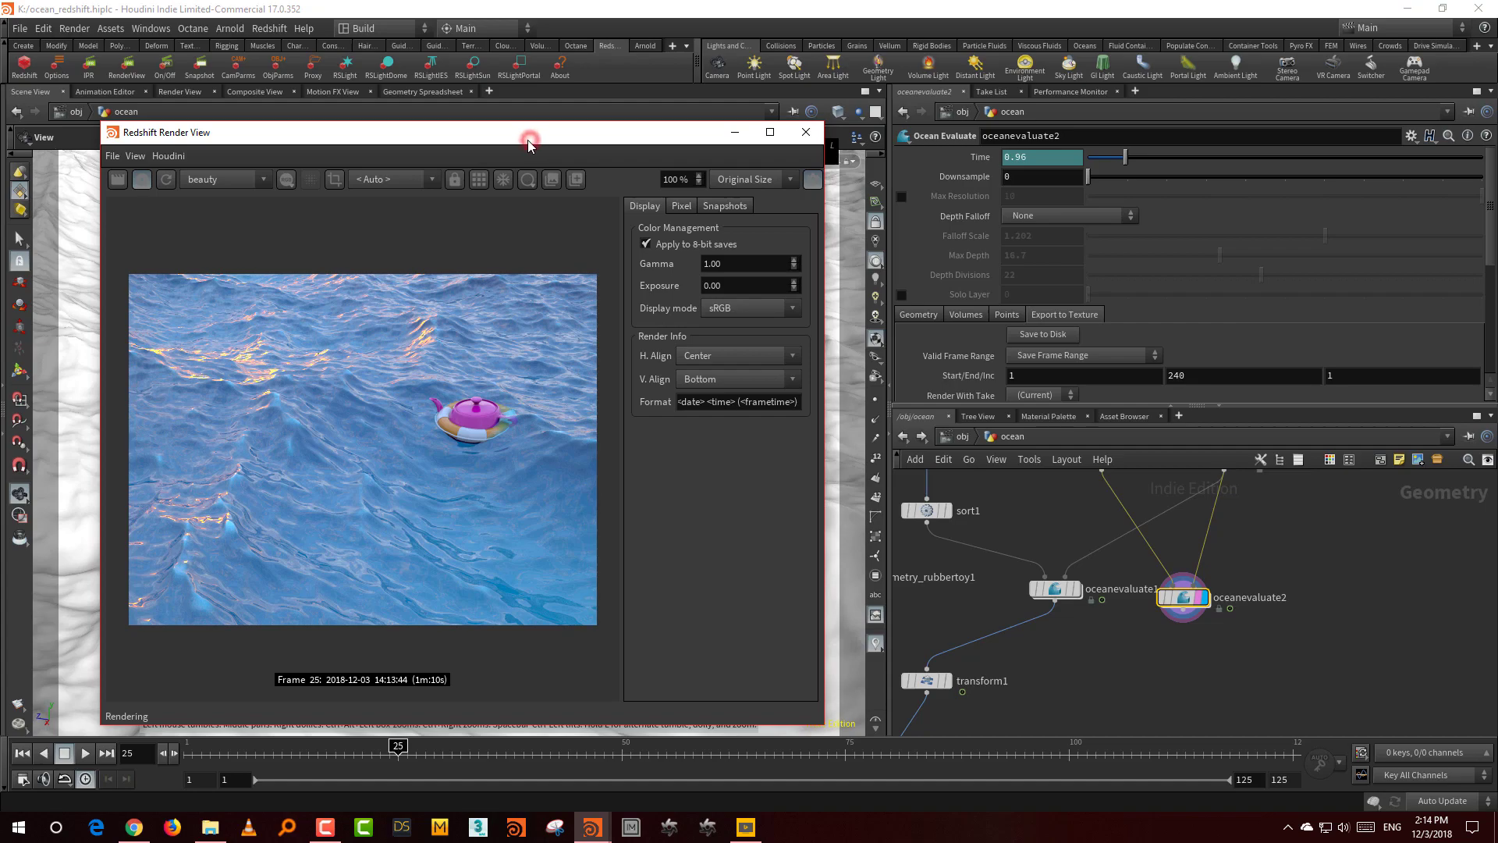
left_click_drag(531, 146, 533, 157)
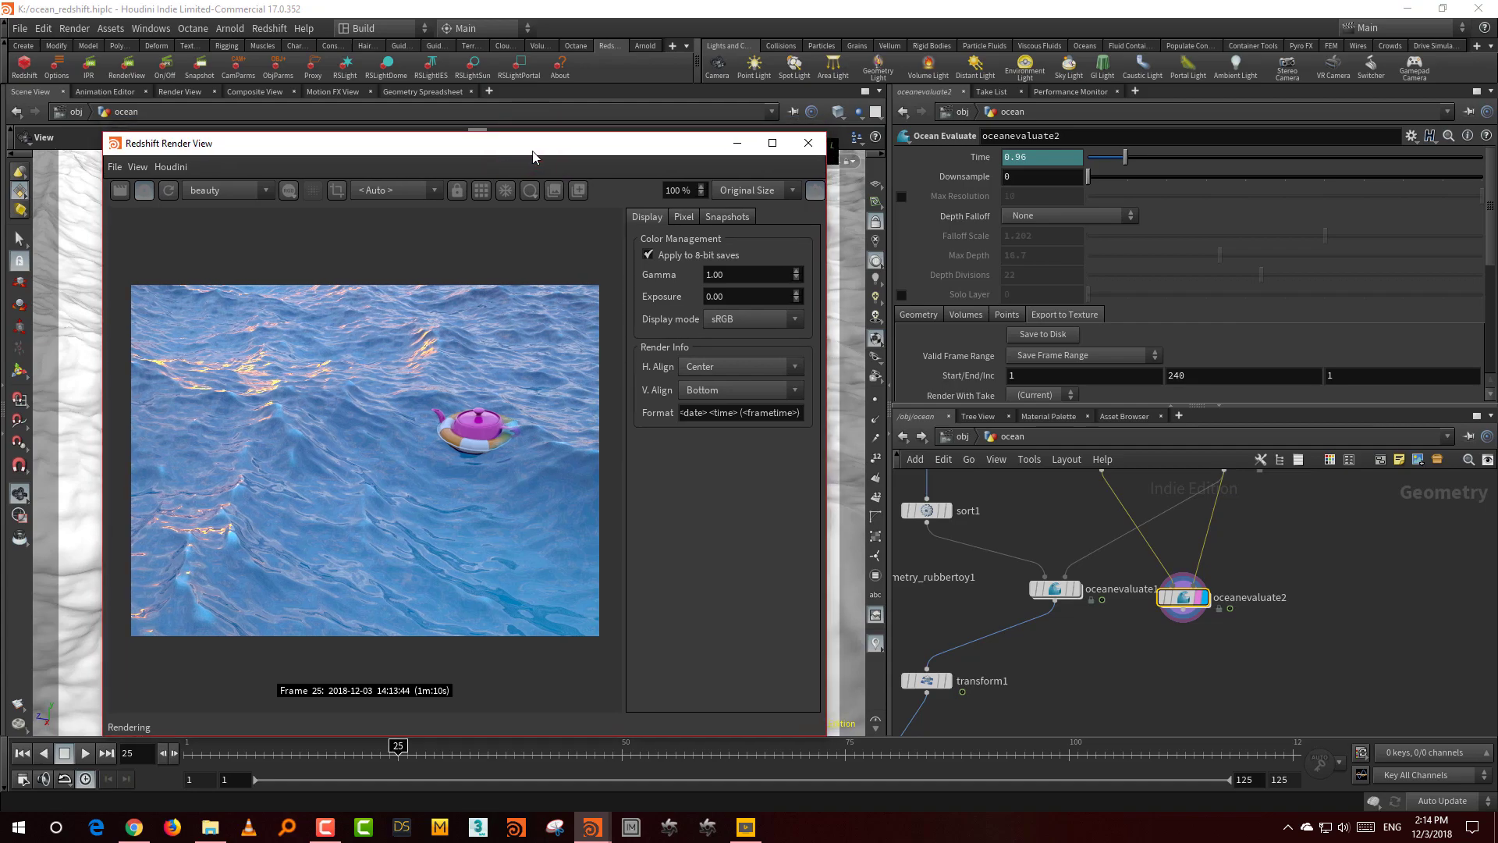